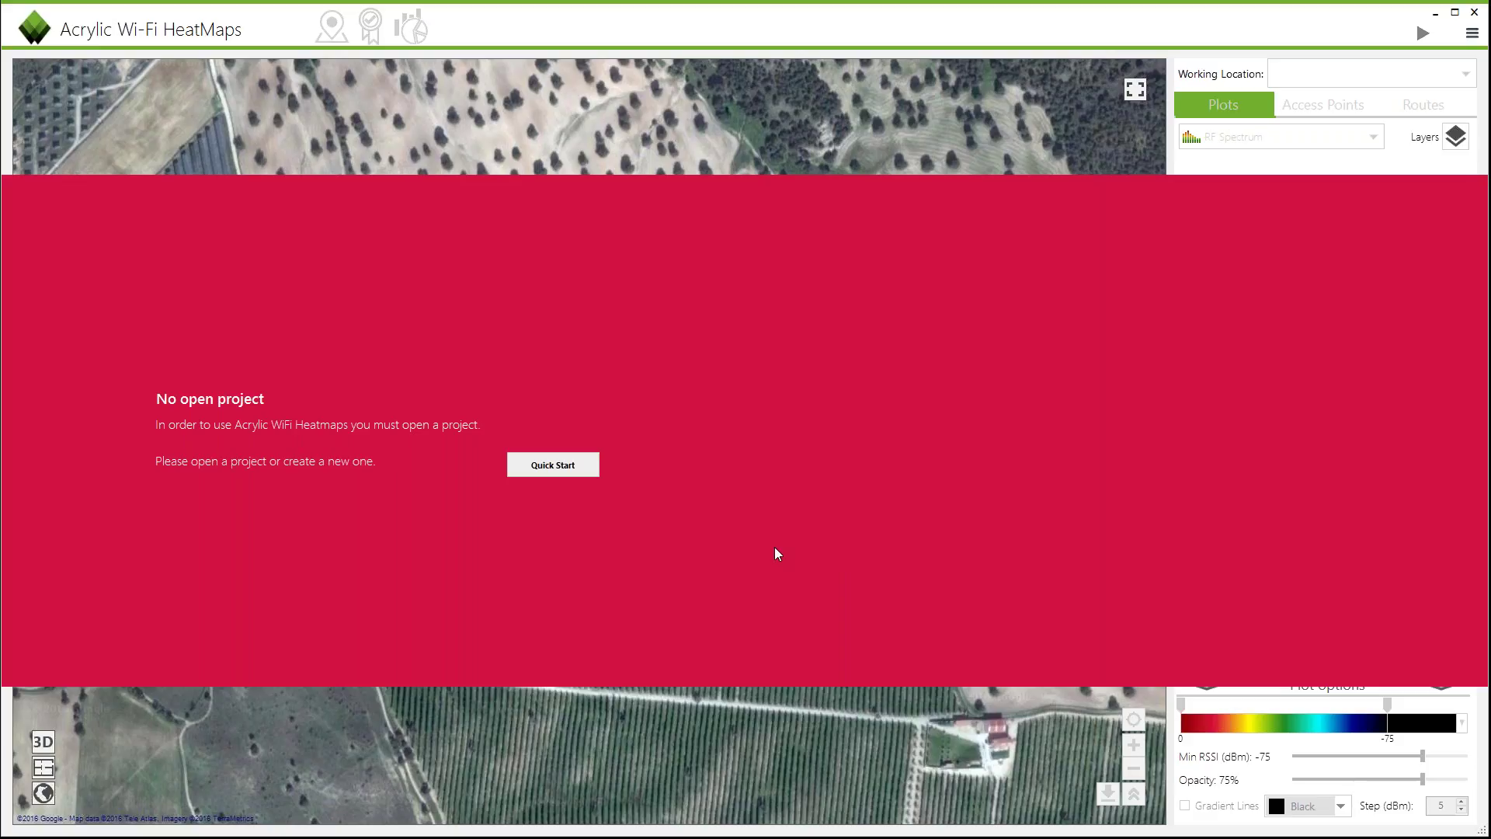
# Step: Create a new site survey project and name it As Cancelas
pyautogui.click(551, 464)
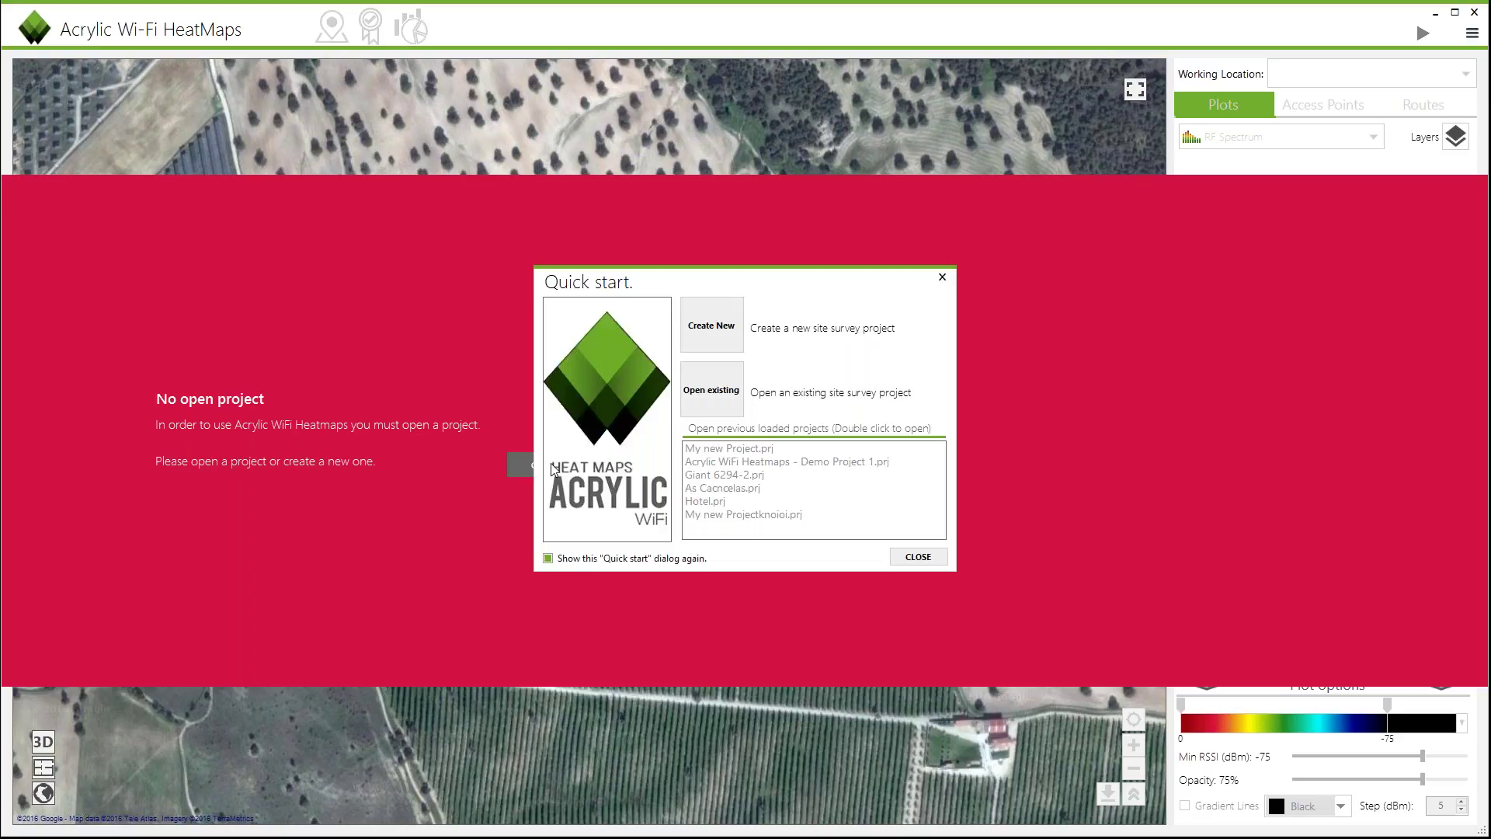
pyautogui.click(714, 326)
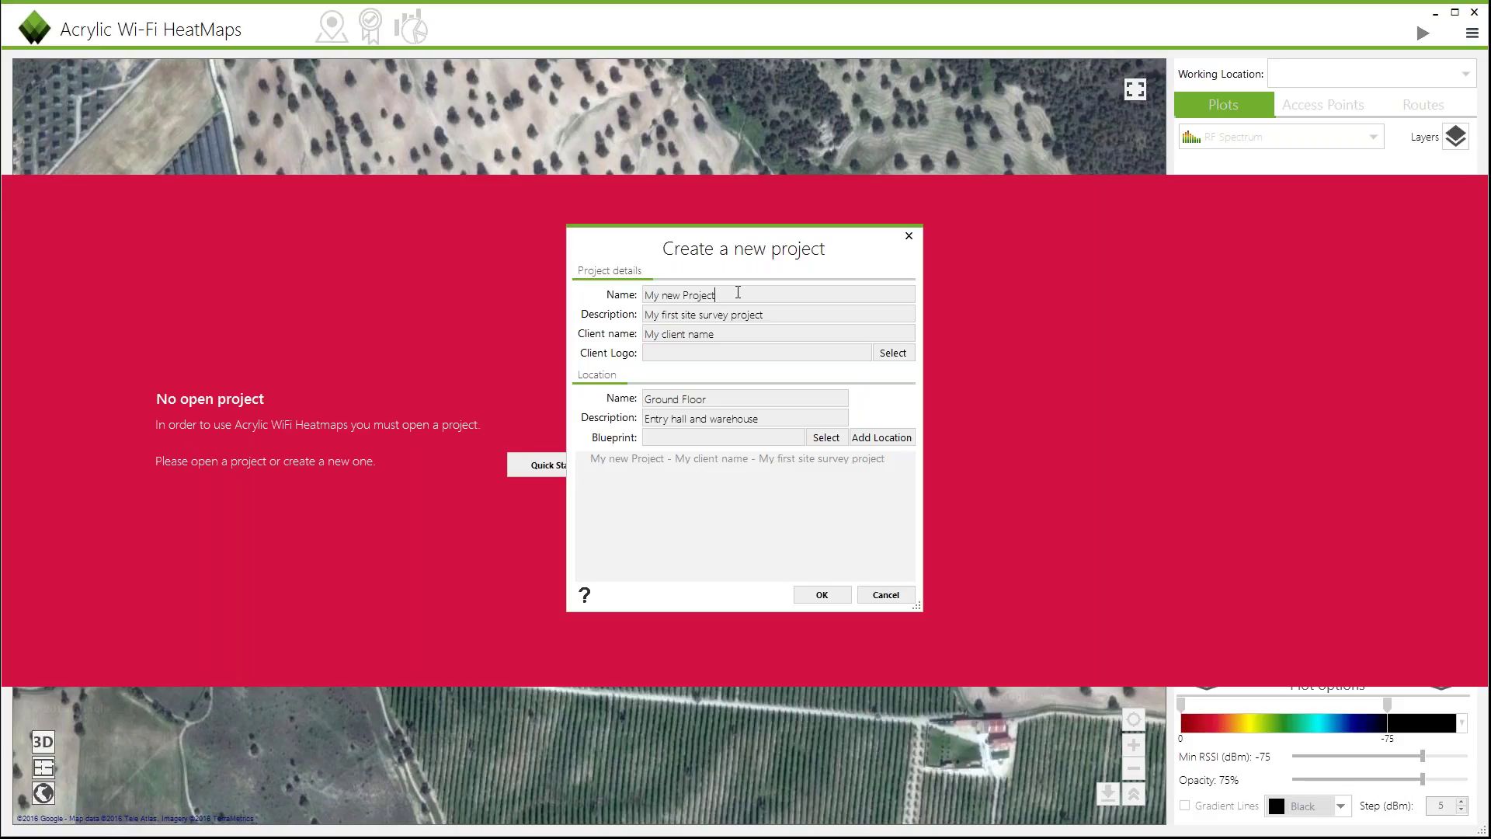
pyautogui.moveTo(737, 295); pyautogui.dragTo(643, 295)
pyautogui.write('As Ca')
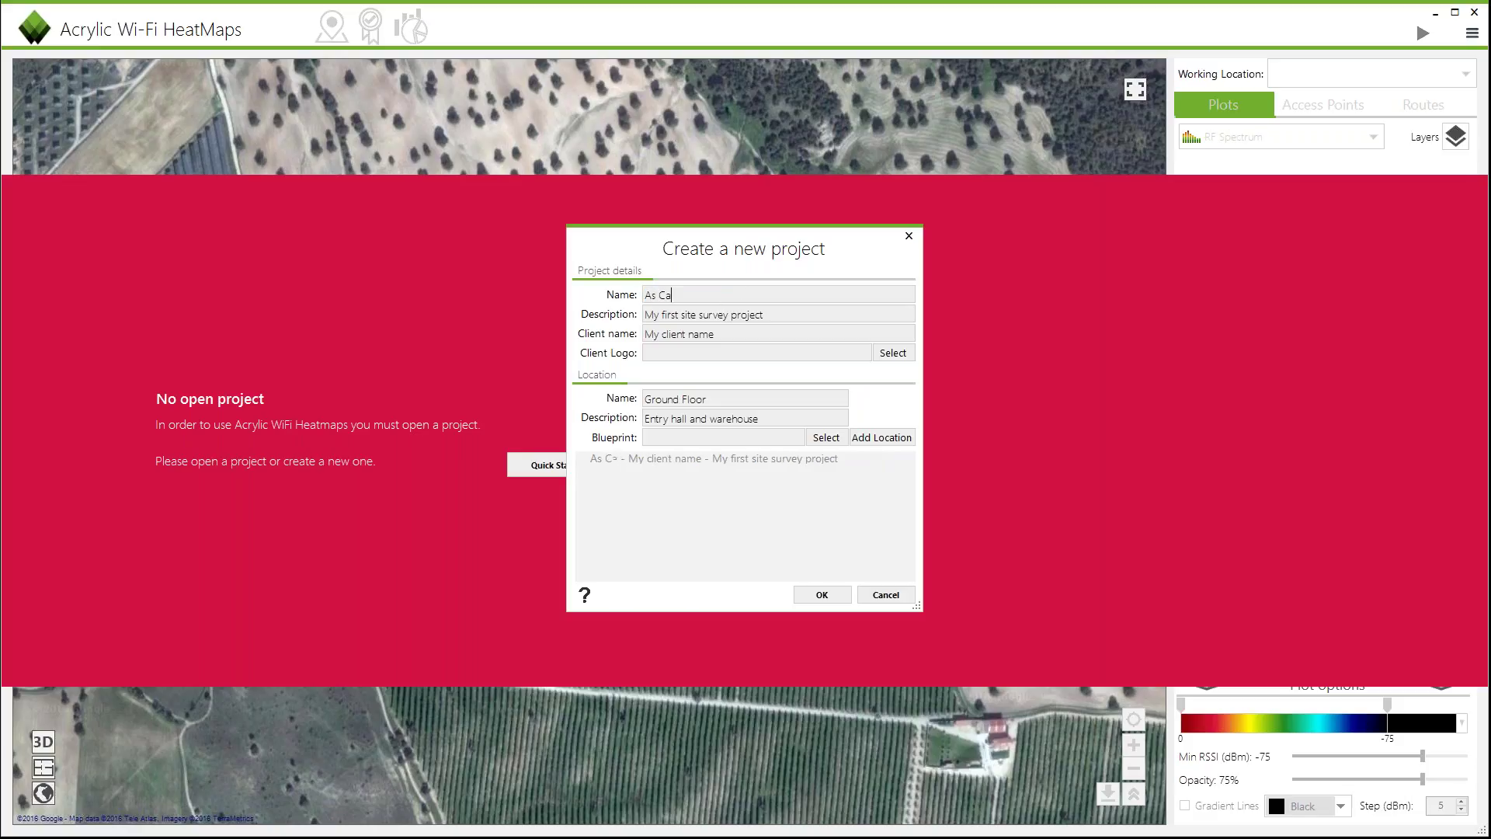
pyautogui.write('ncelas')
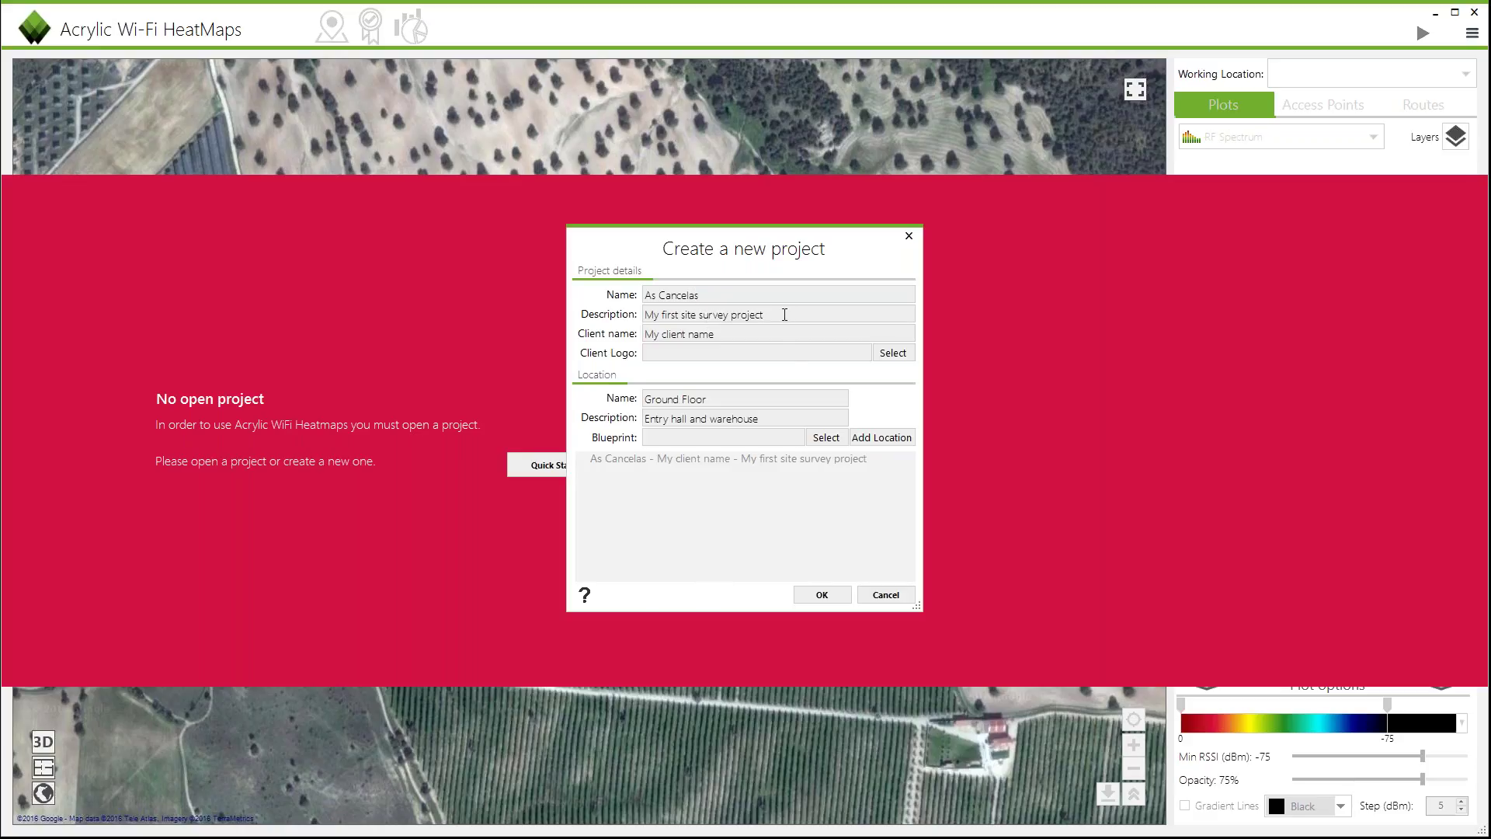
# Step: Set the project's client name to Tarlogic and load Tarlogic_security.png as the client logo
pyautogui.moveTo(784, 315); pyautogui.dragTo(740, 314)
pyautogui.click(752, 333)
pyautogui.hotkey('ctrl', 'a')
pyautogui.press('BackSpace')
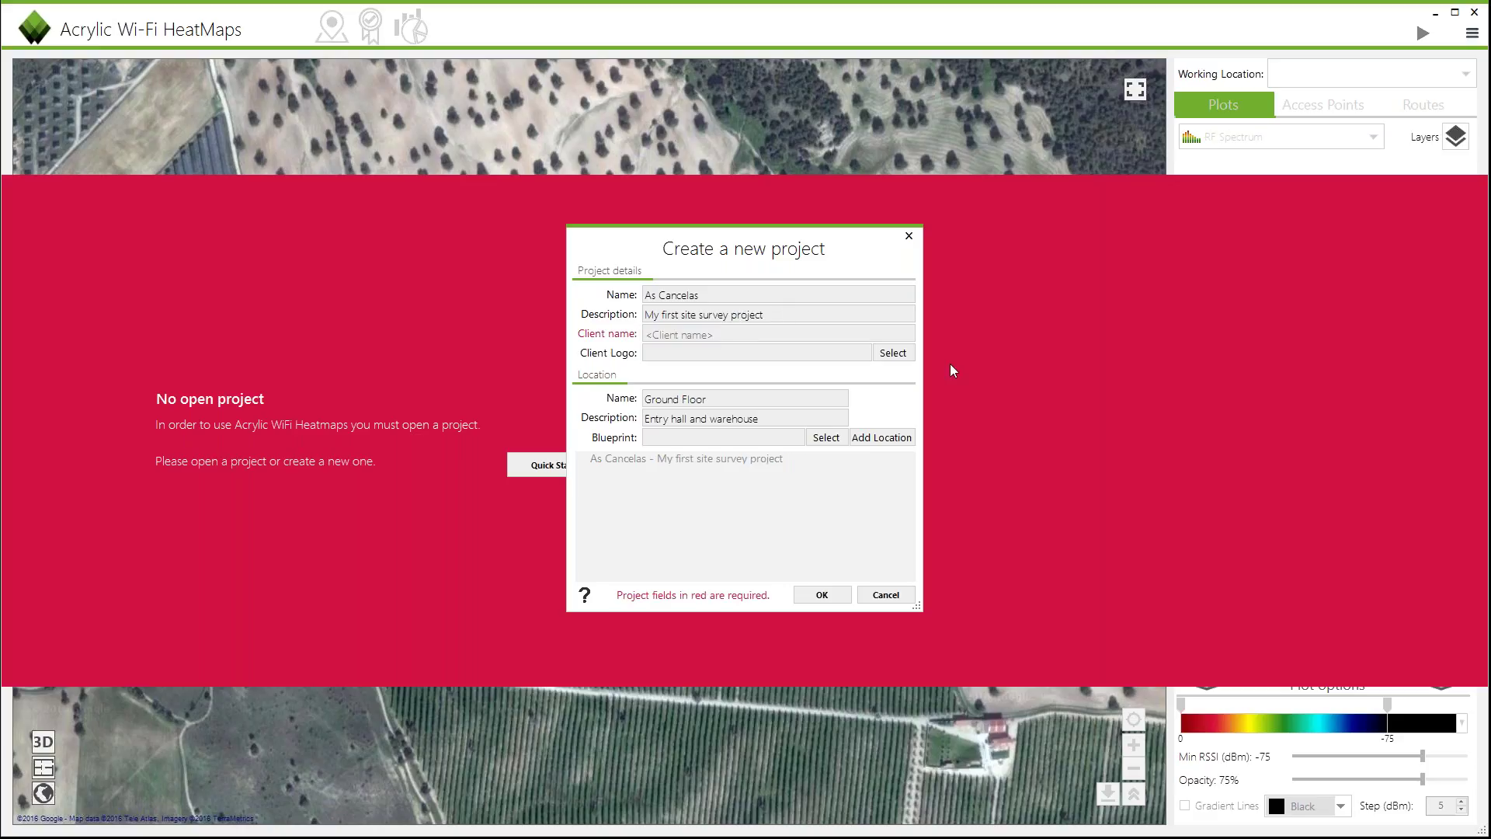
pyautogui.write('Tarlogic')
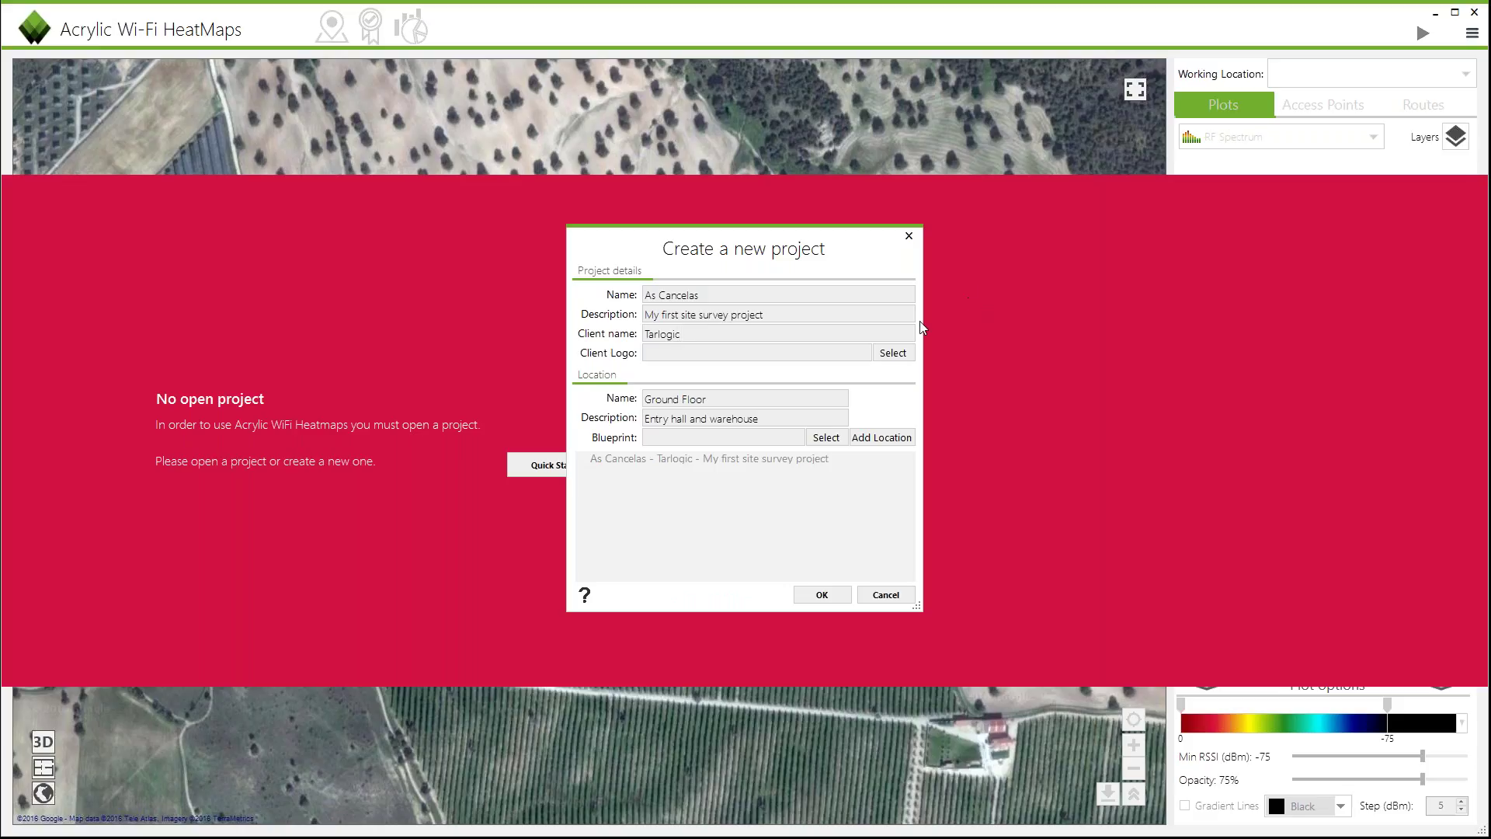
pyautogui.click(898, 354)
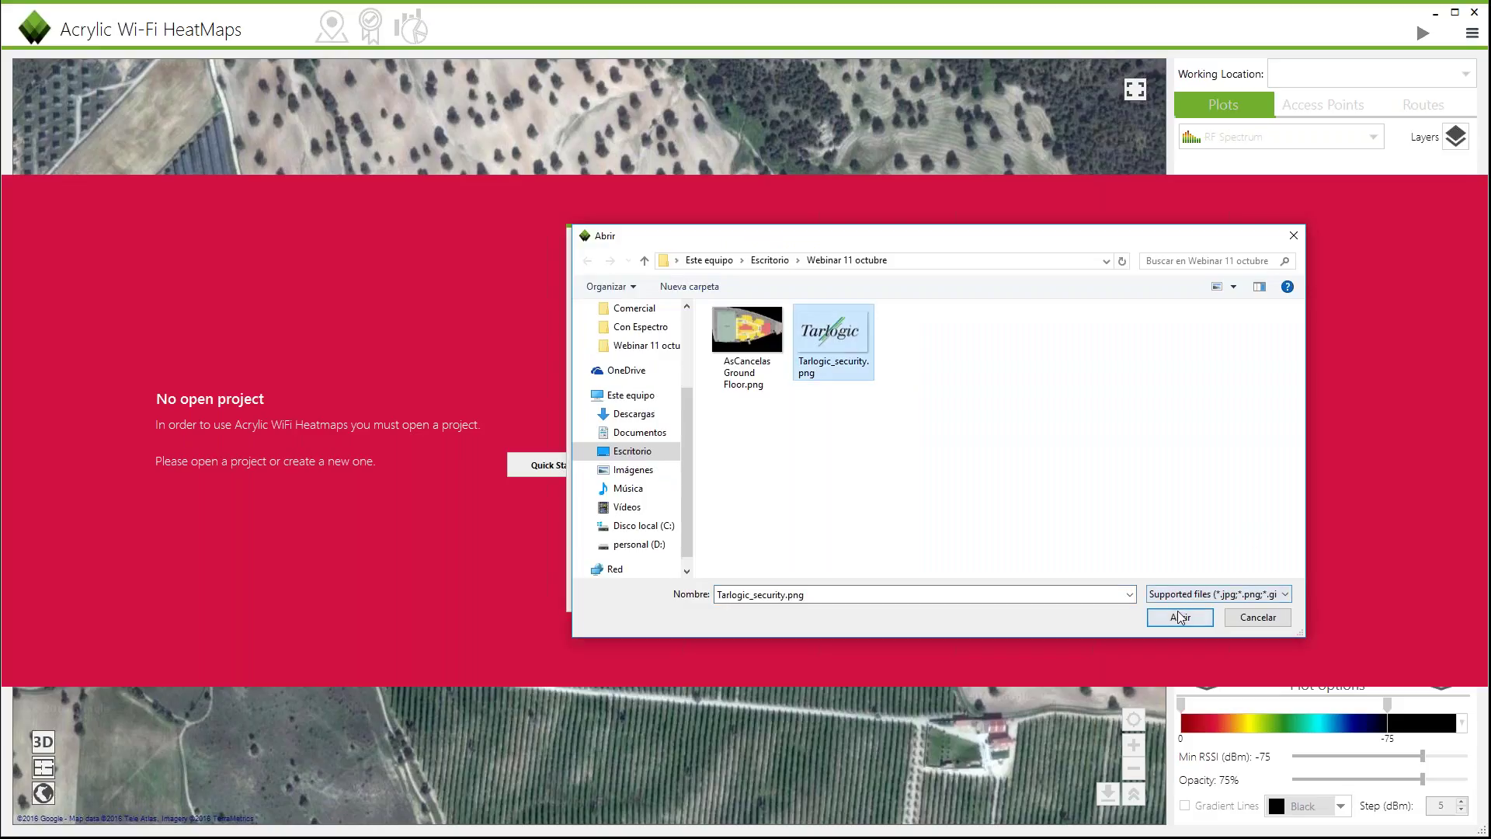
pyautogui.click(1180, 617)
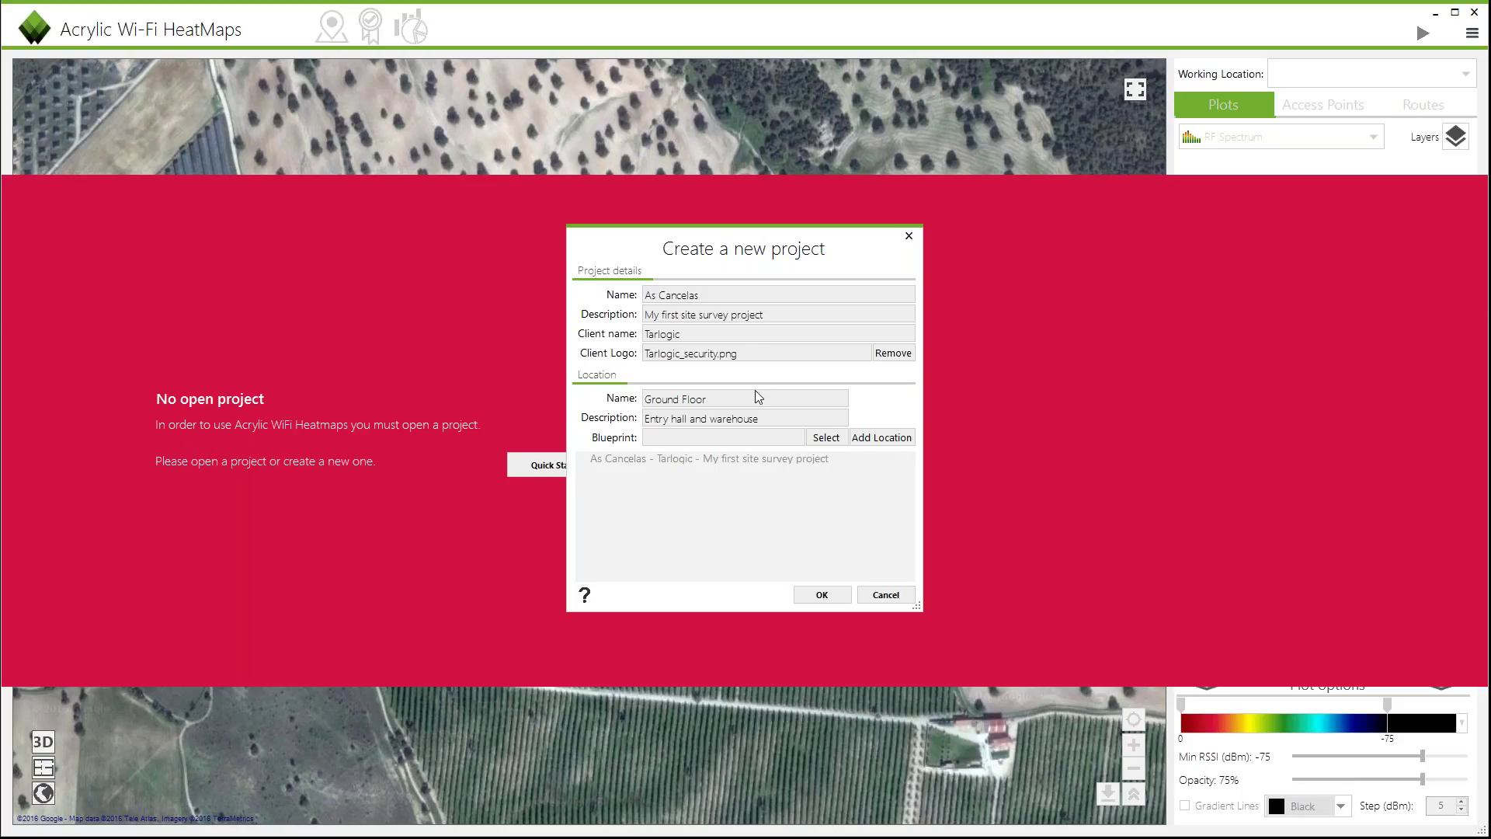
# Step: Rename the project's location as 1a Planta
pyautogui.tripleClick(725, 398)
pyautogui.click(720, 392)
pyautogui.doubleClick(720, 393)
pyautogui.hotkey('ctrl', 'a')
pyautogui.press('BackSpace')
pyautogui.write('a')
pyautogui.press('BackSpace')
pyautogui.write('1a Planta')
pyautogui.click(747, 402)
# Step: Load AsCancelas Ground Floor.png as the location's blueprint for calibration
pyautogui.click(826, 437)
pyautogui.click(719, 340)
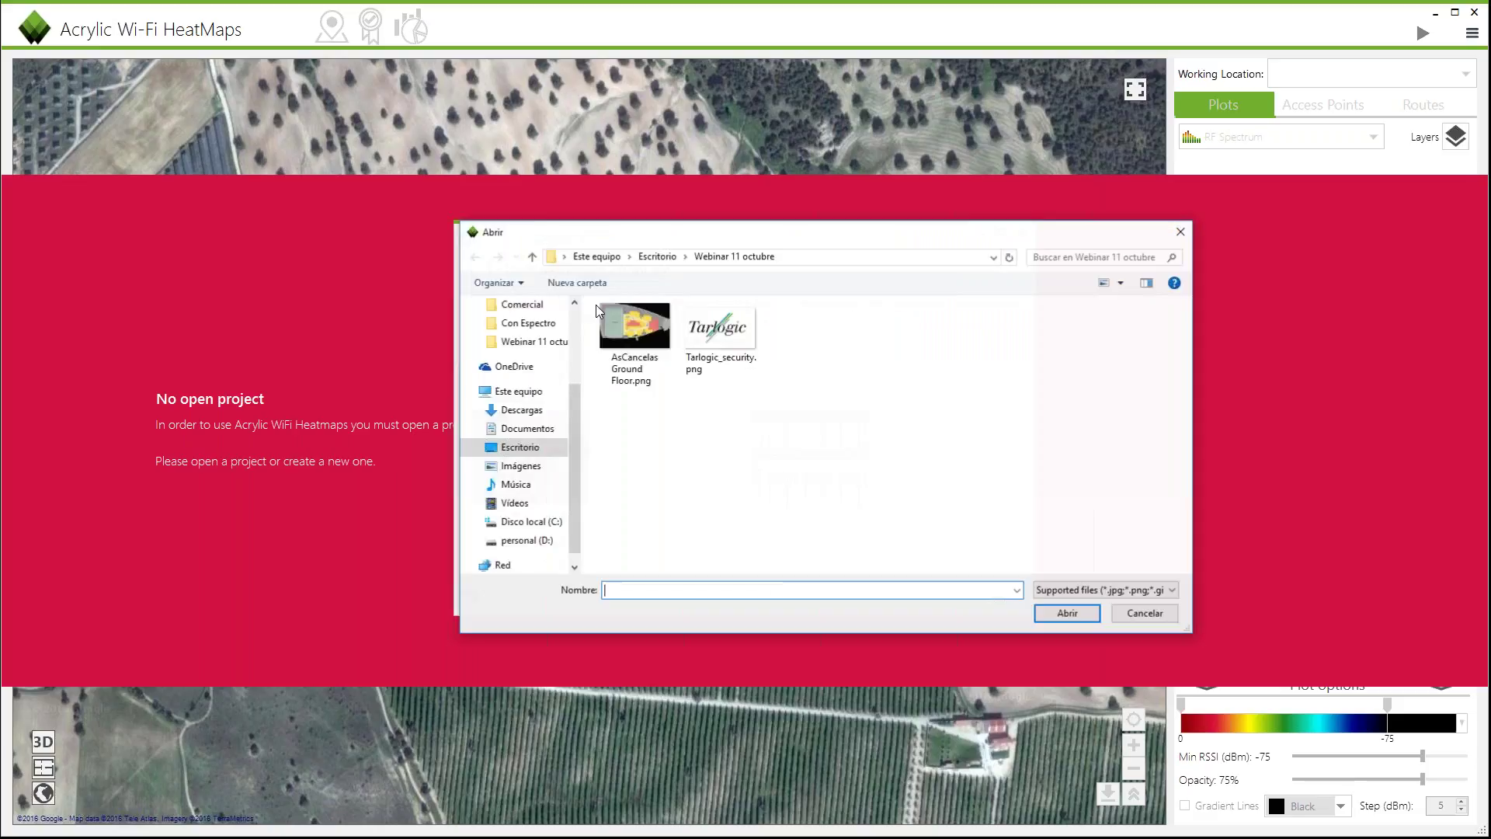
pyautogui.click(635, 343)
pyautogui.click(1072, 612)
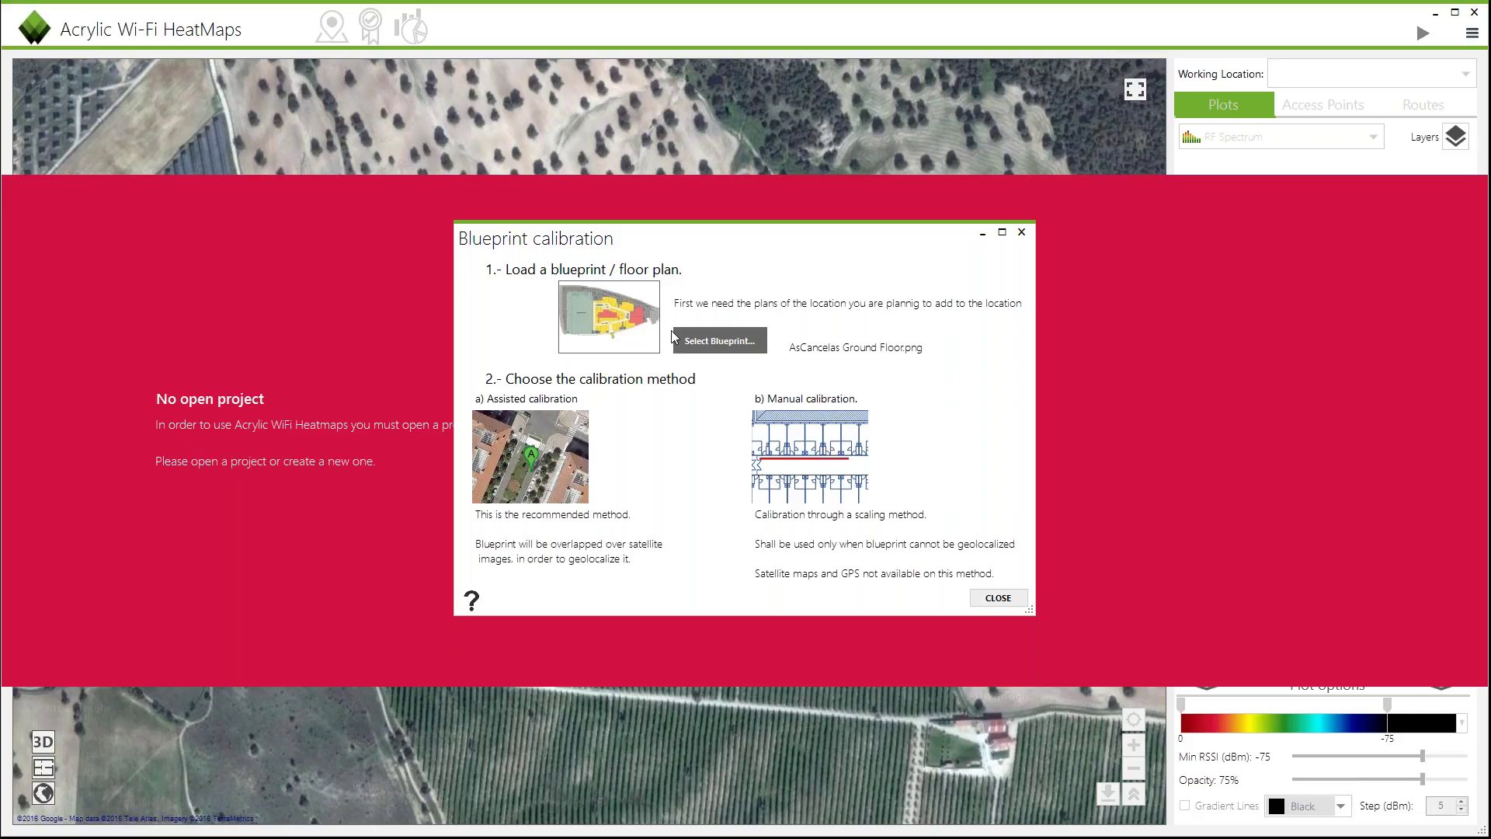
pyautogui.click(791, 457)
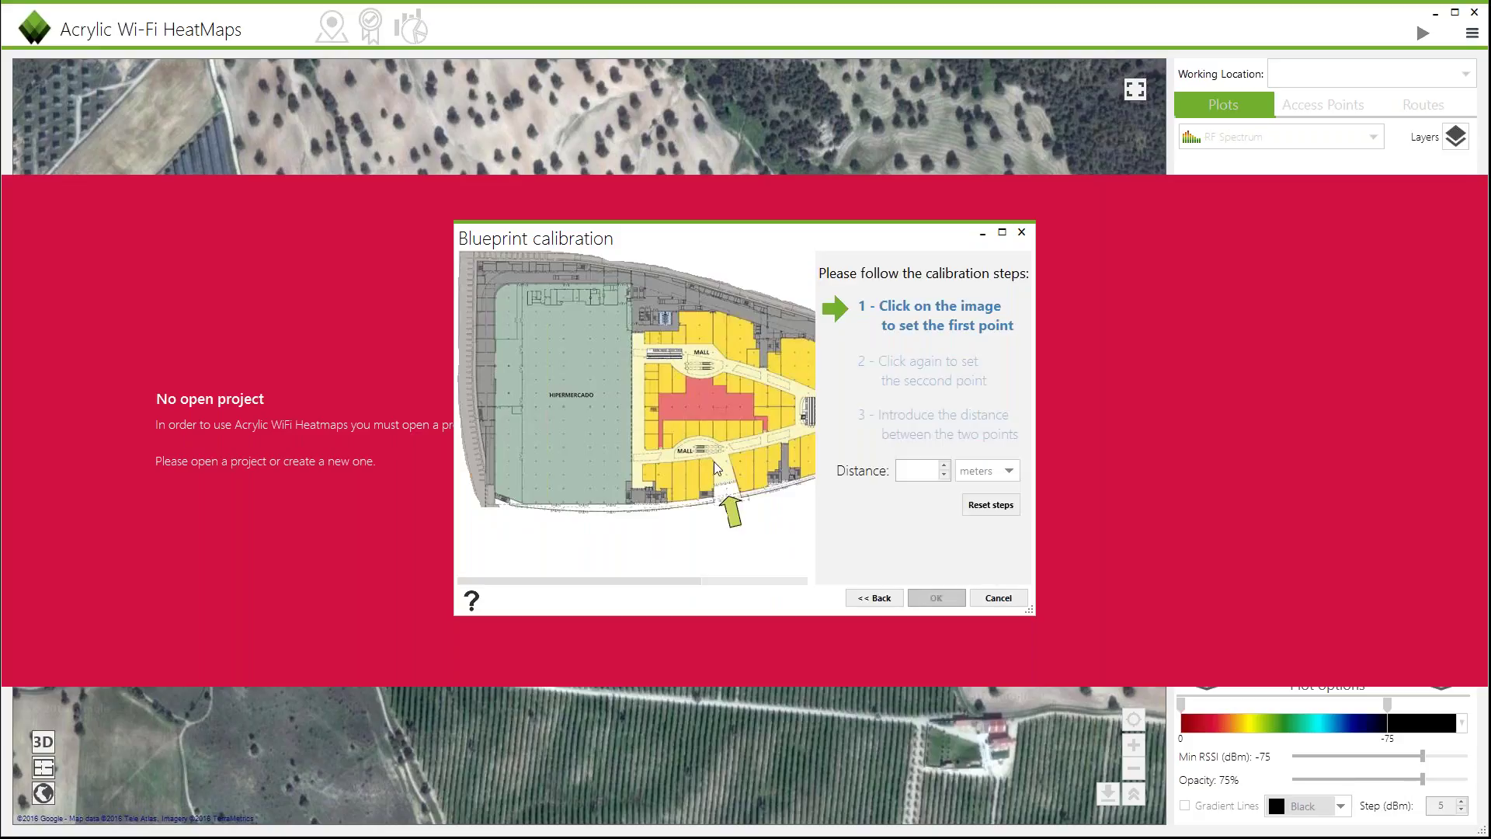
pyautogui.click(632, 351)
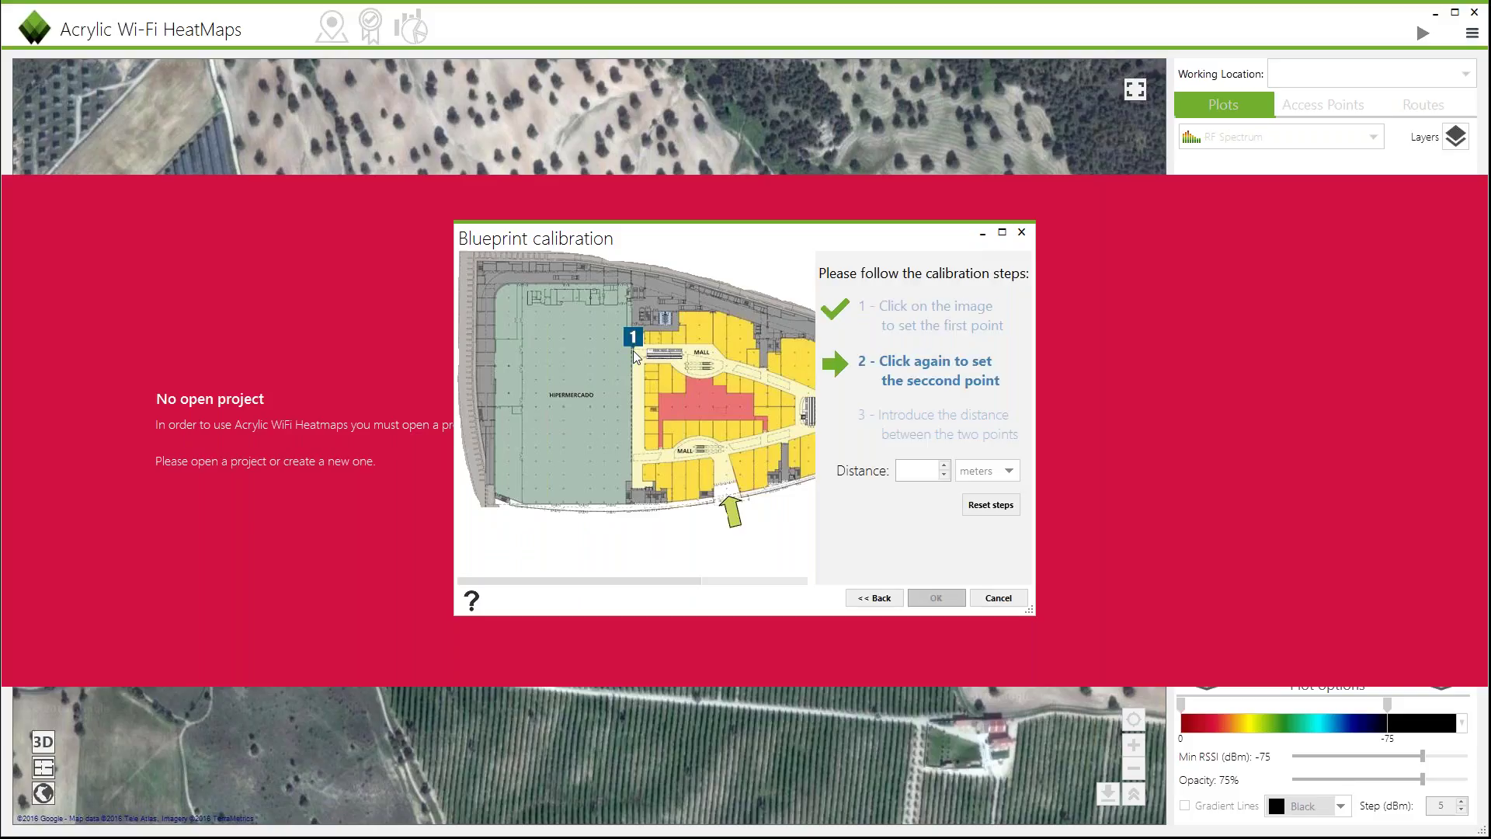
pyautogui.click(713, 347)
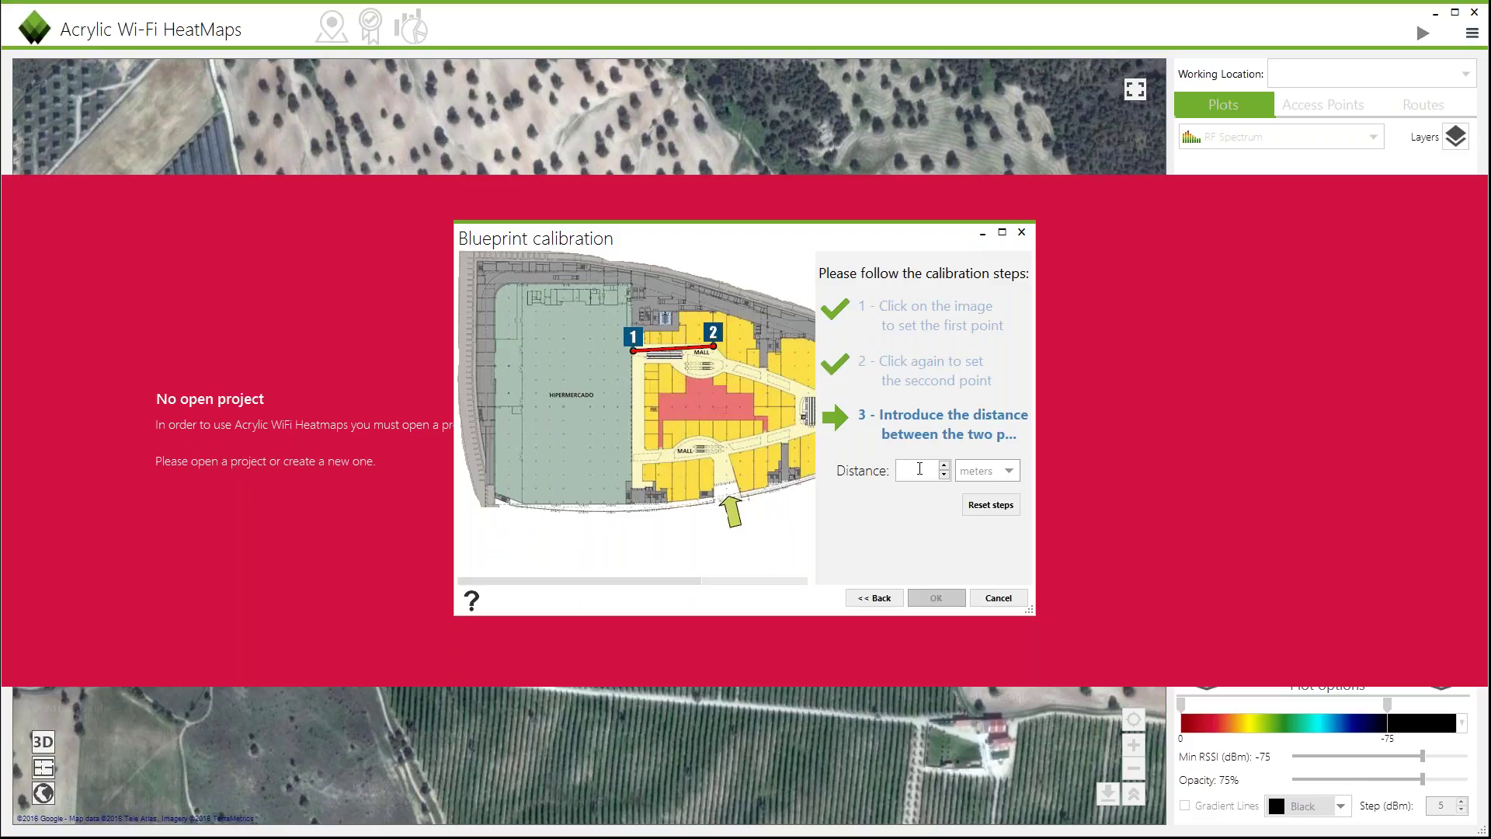
pyautogui.click(862, 598)
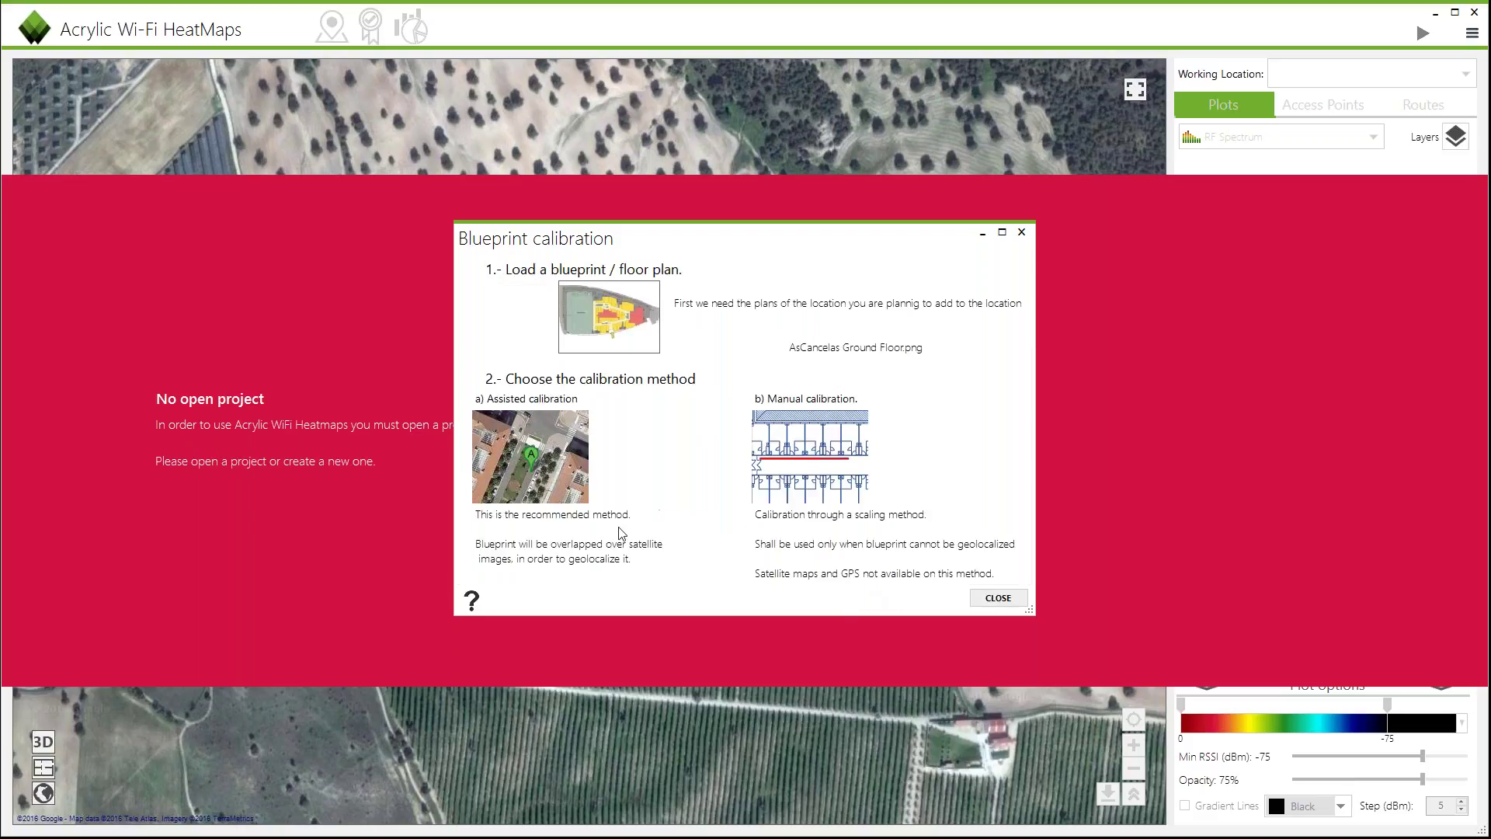
# Step: Choose assisted calibration for the blueprint and enlarge the calibration window to show more of the satellite map
pyautogui.click(554, 466)
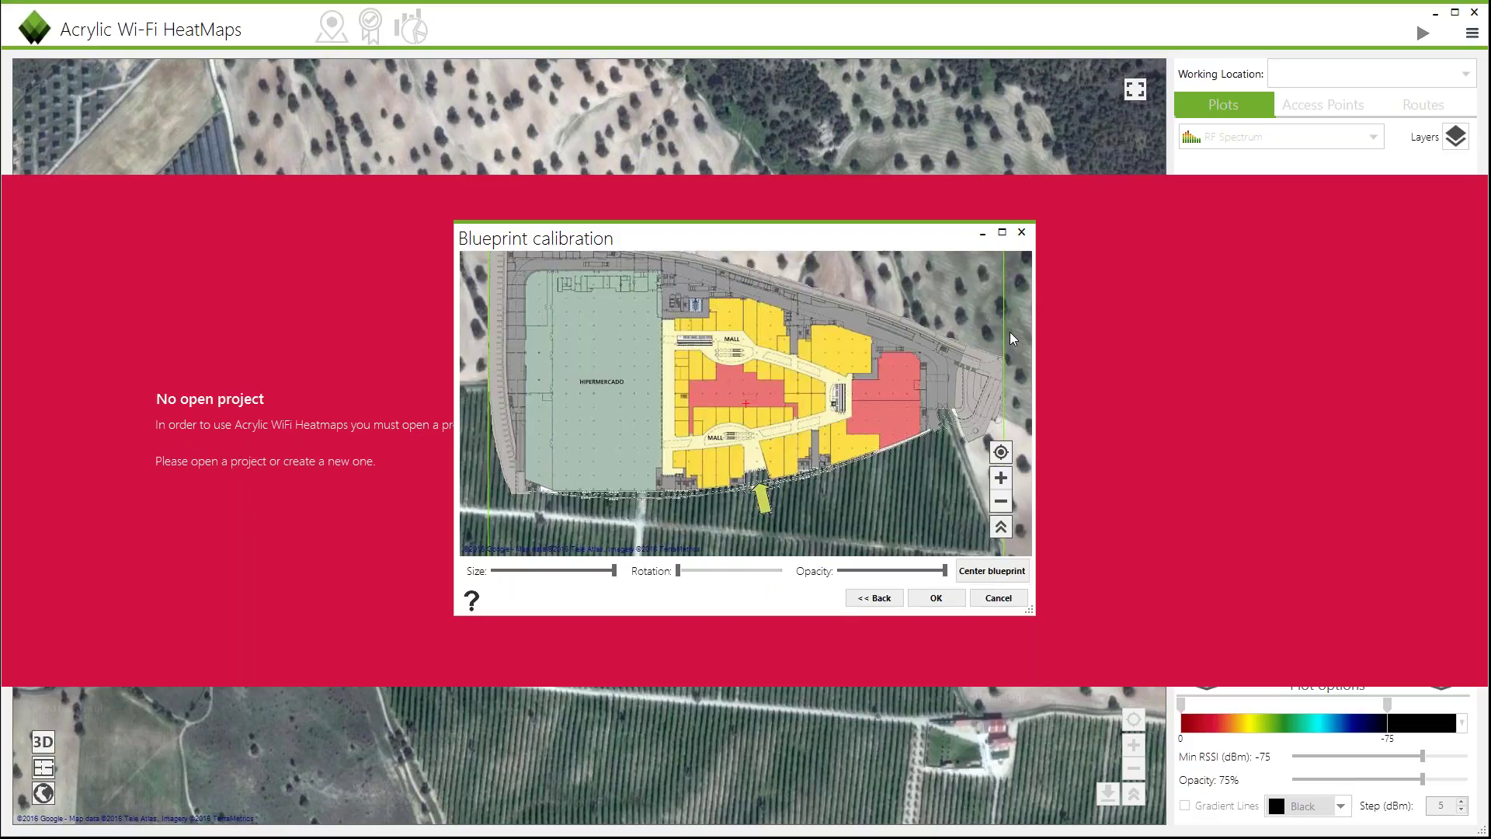
pyautogui.click(1002, 232)
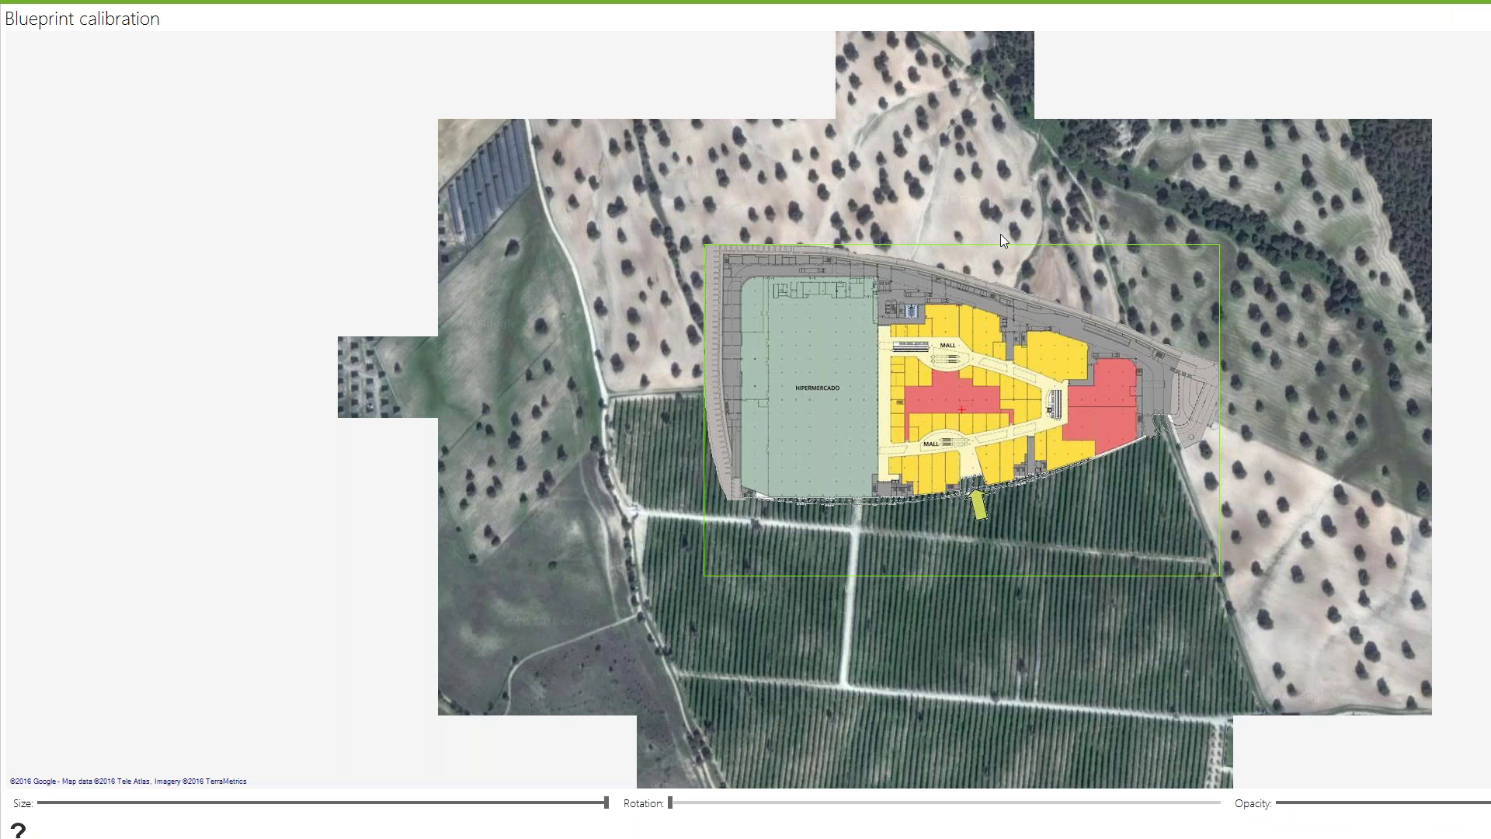
pyautogui.scroll(-1, 1000, 235)
pyautogui.moveTo(1000, 17); pyautogui.dragTo(589, 90)
pyautogui.moveTo(909, 465); pyautogui.dragTo(1281, 752)
pyautogui.moveTo(1026, 95); pyautogui.dragTo(877, 63)
pyautogui.moveTo(1134, 729); pyautogui.dragTo(1214, 759)
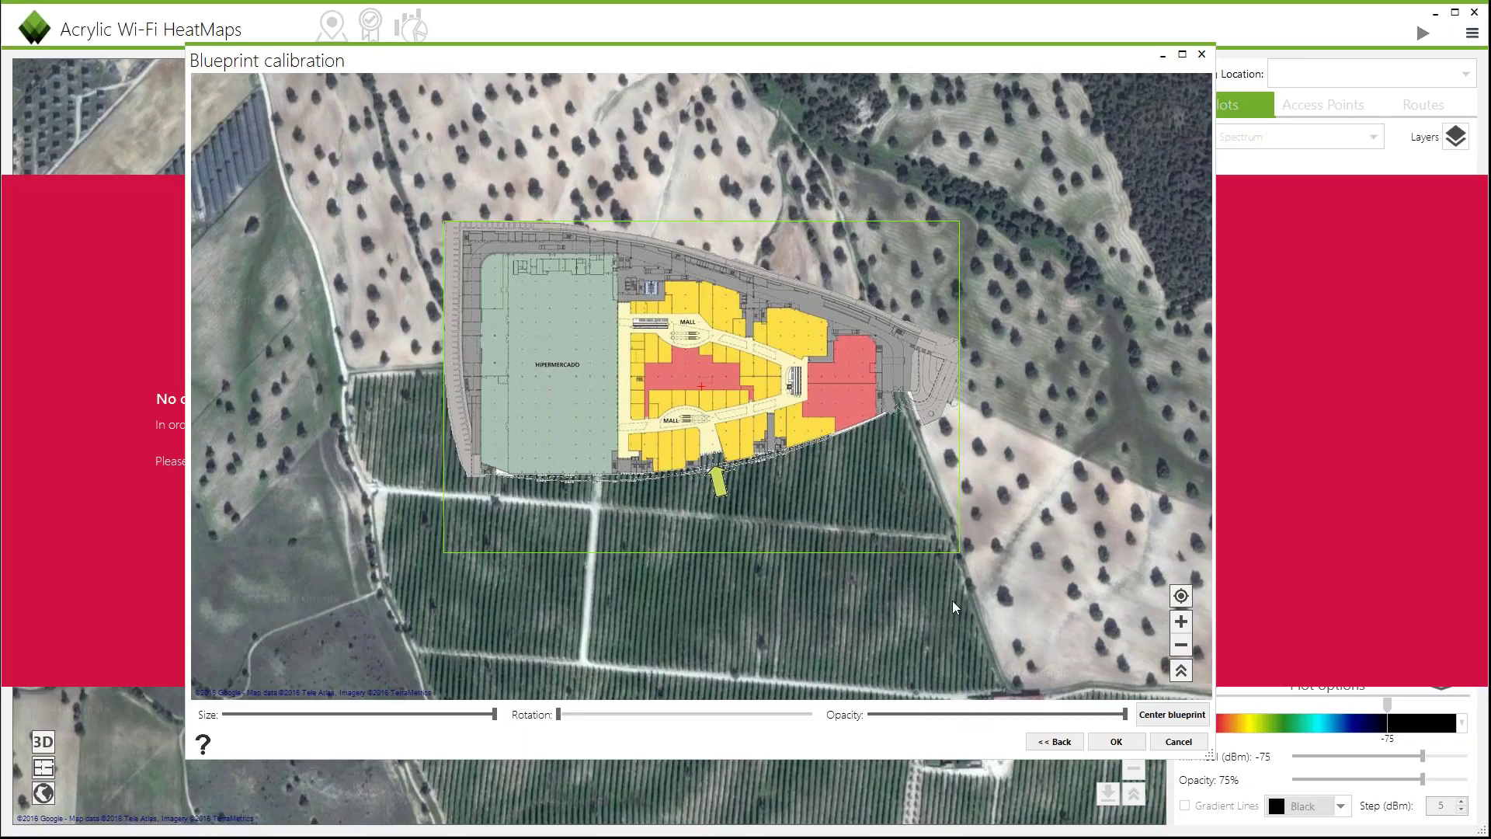
# Step: Search the satellite map for "As cancelas, santiago de compostela" and center the blueprint on that area
pyautogui.click(1180, 671)
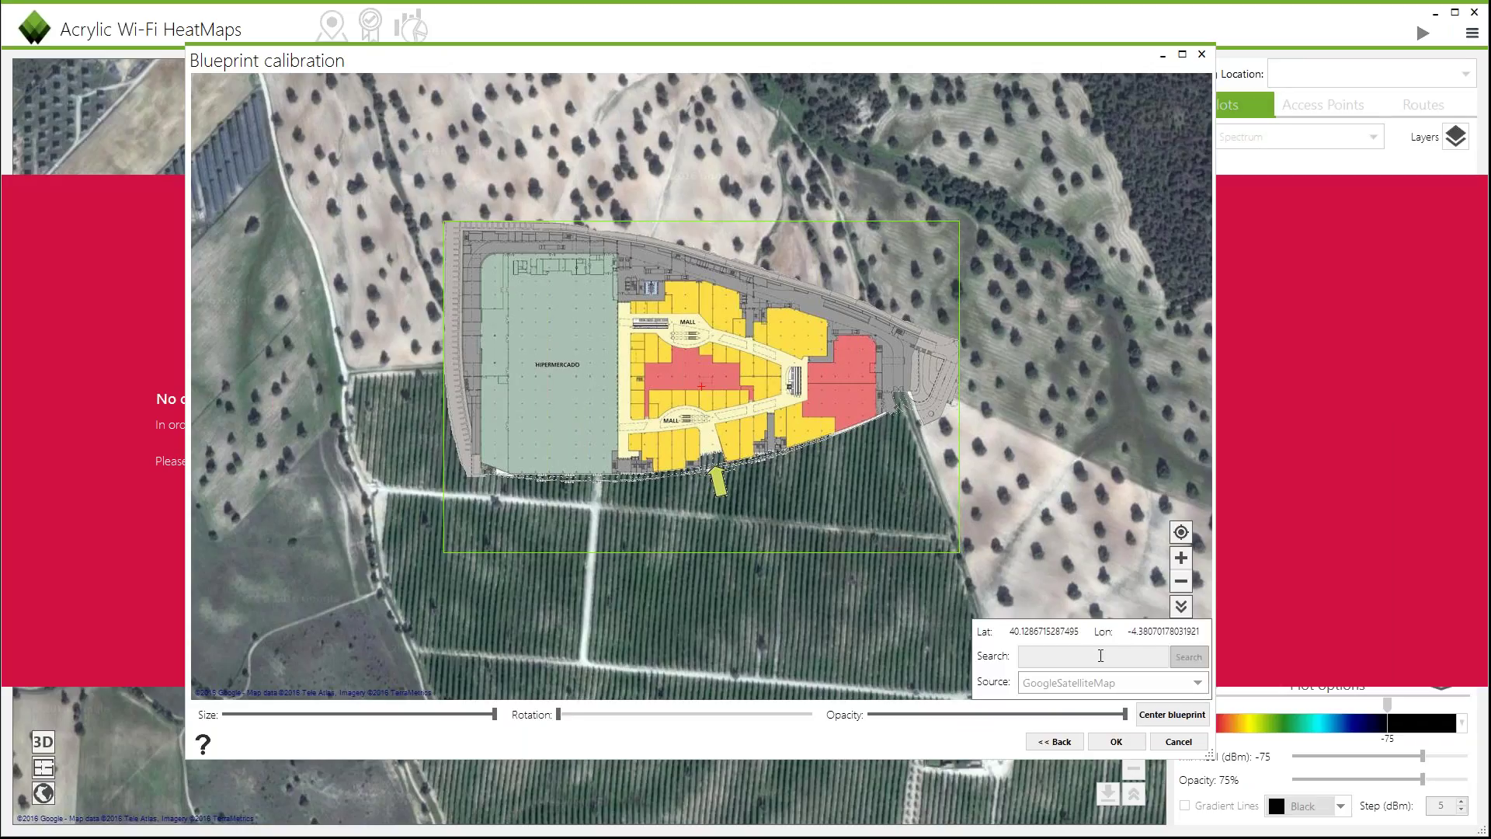
pyautogui.write('As cancelas,')
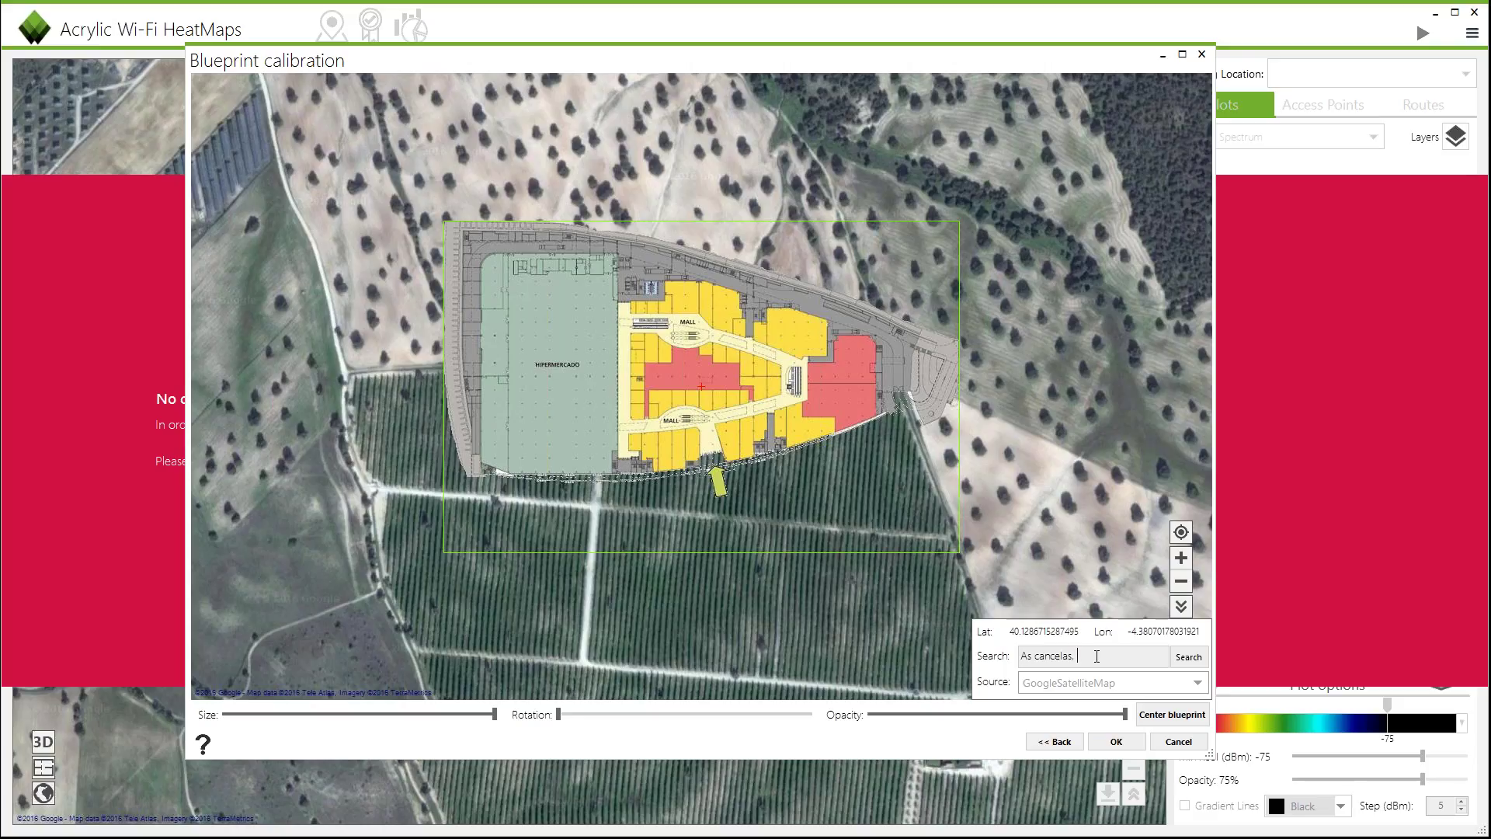
pyautogui.write(' santiago de compostela')
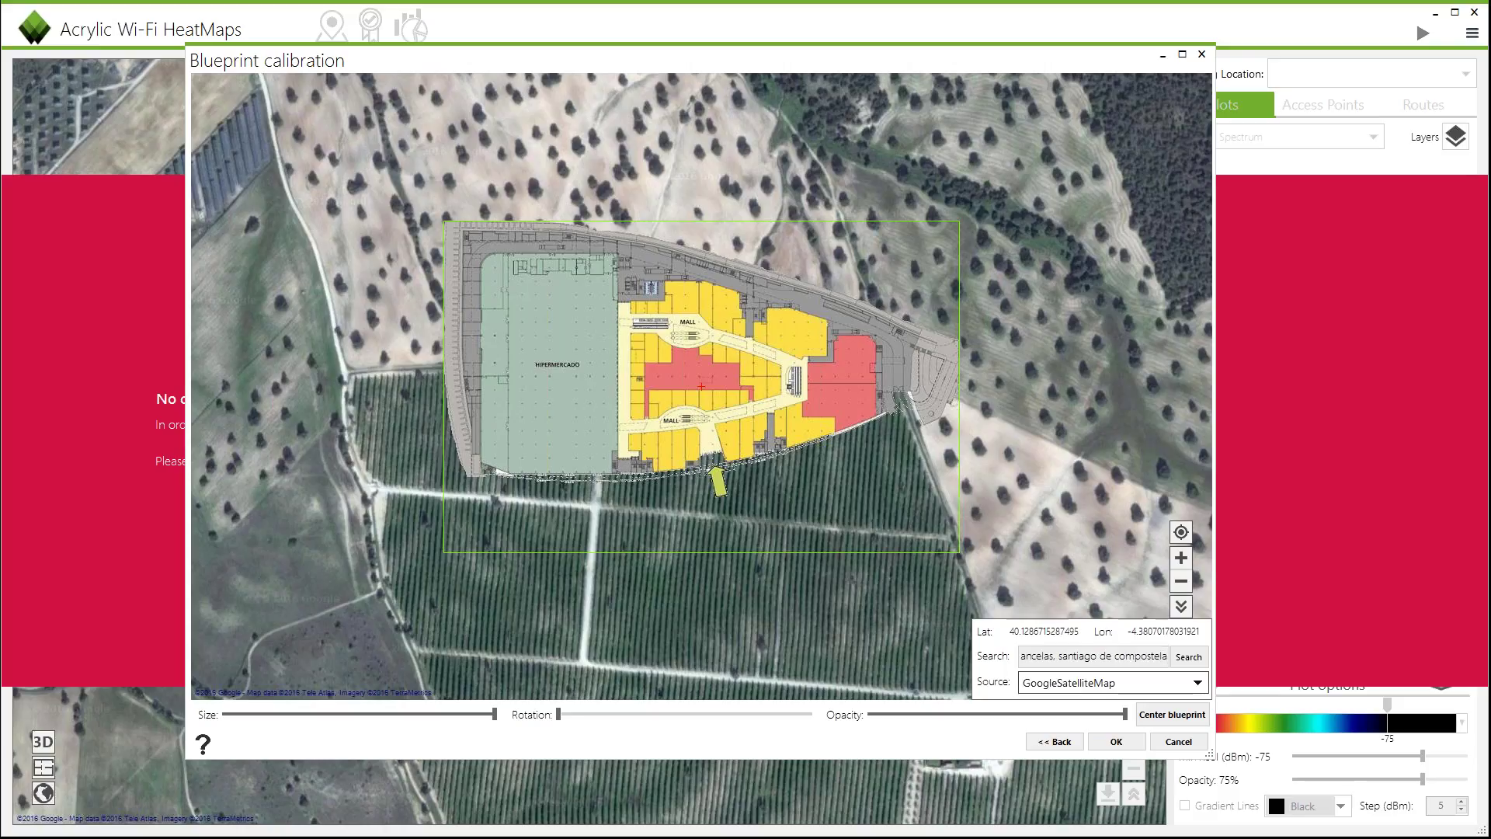
pyautogui.click(1188, 656)
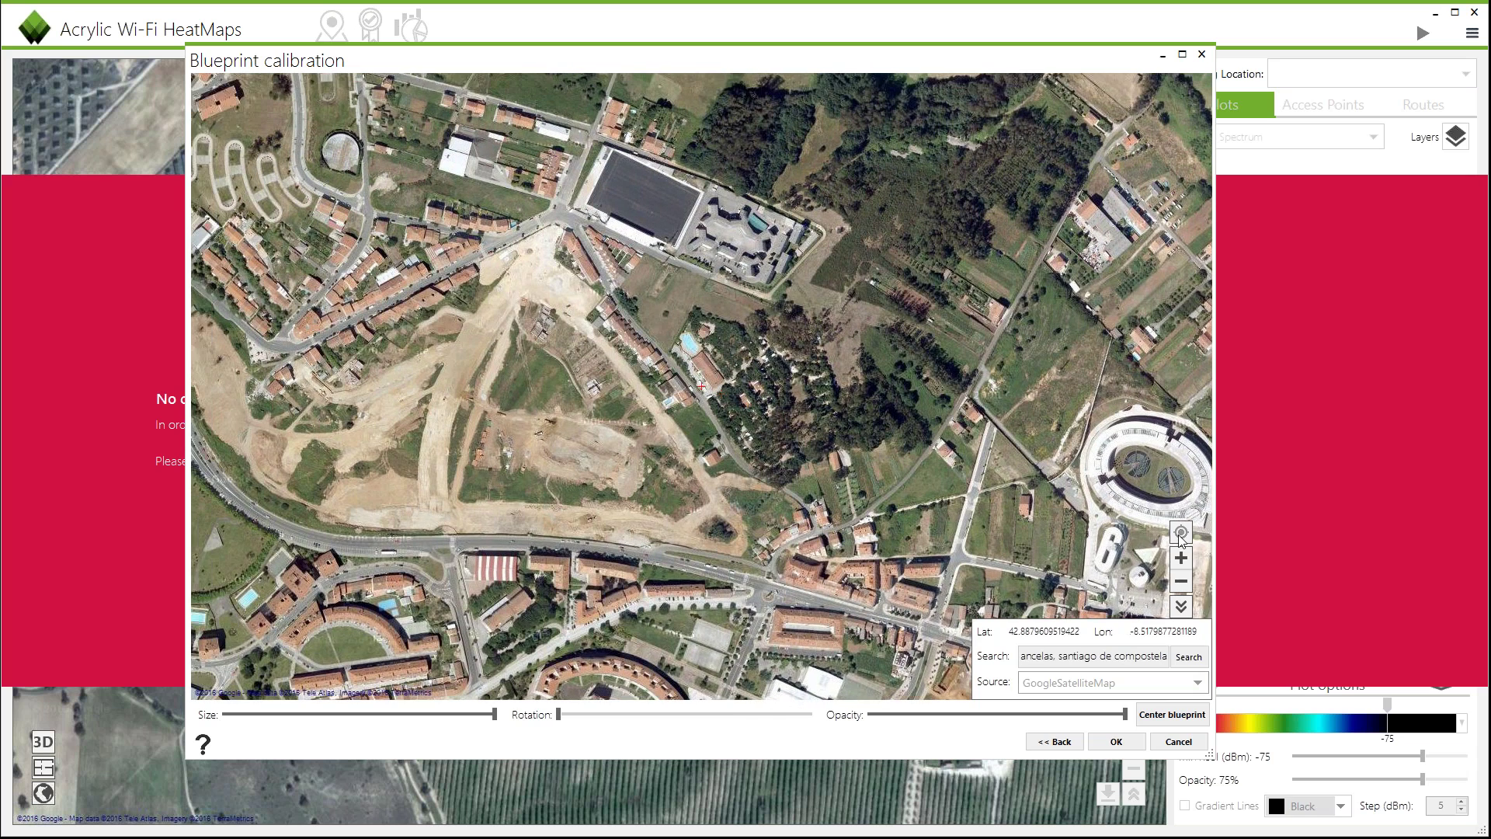
pyautogui.click(1180, 533)
pyautogui.click(1188, 656)
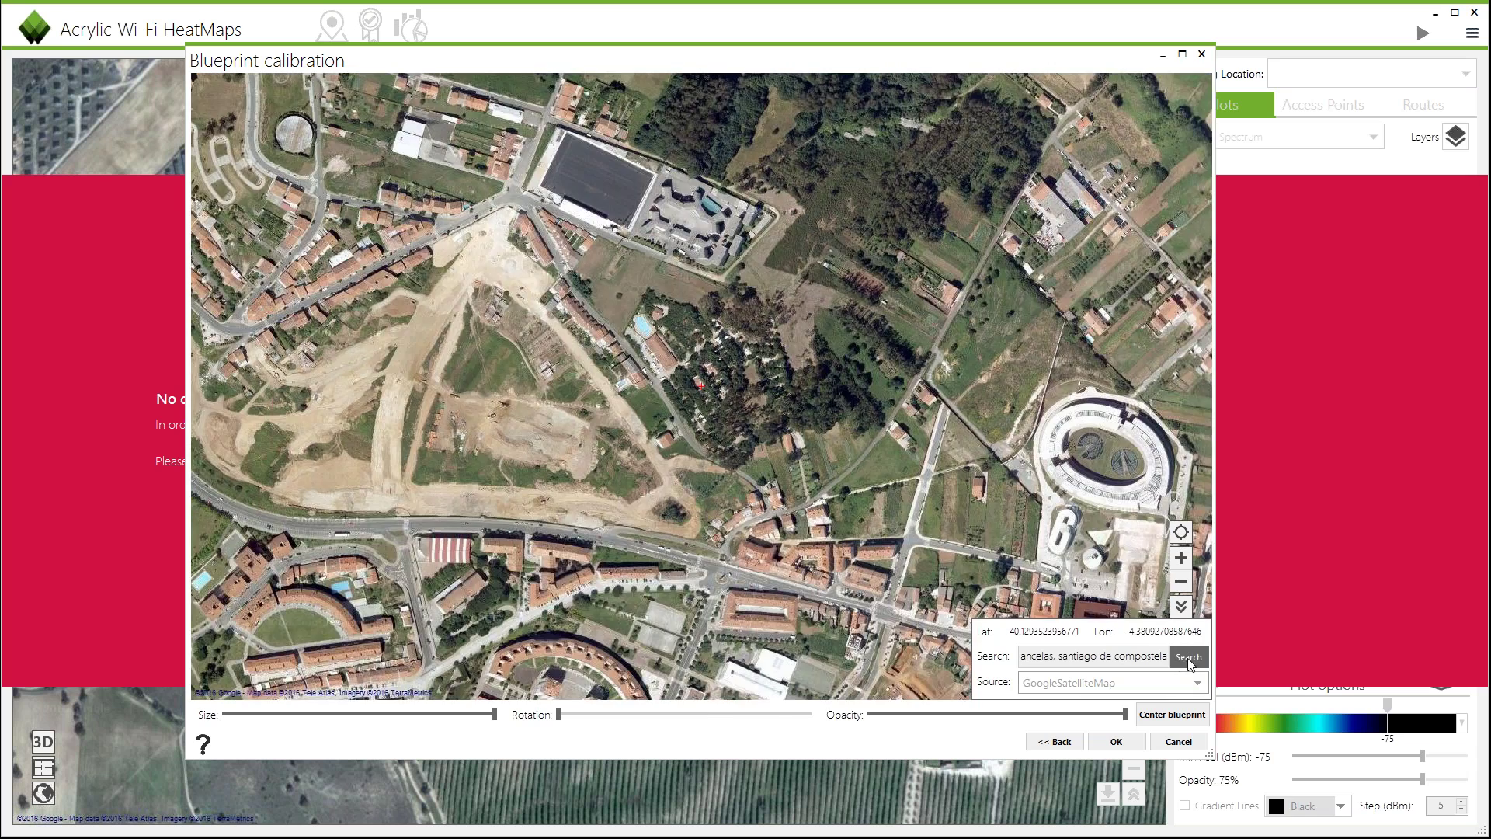
pyautogui.click(1175, 716)
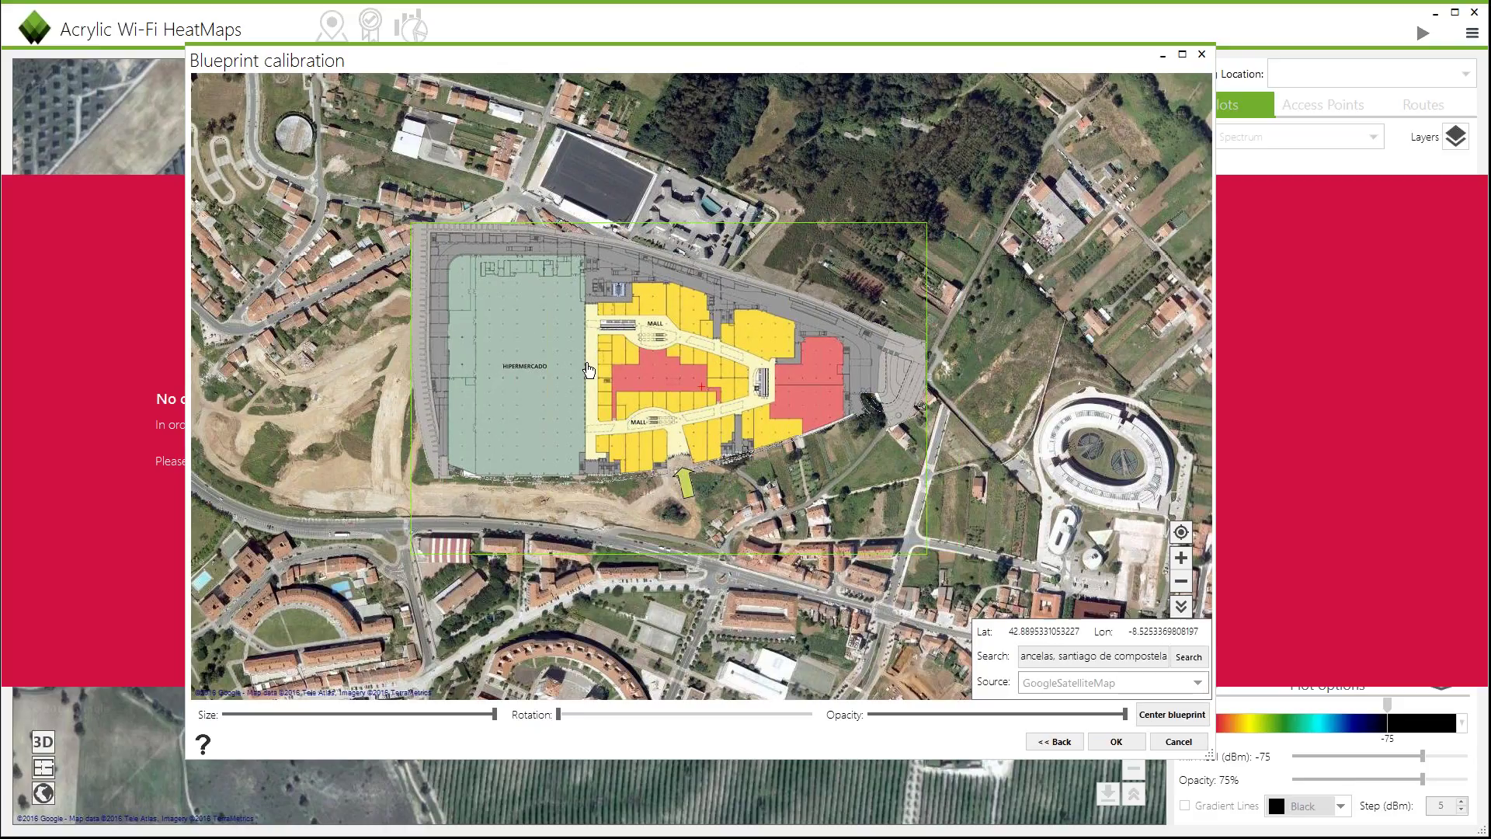
# Step: Shift and shrink the blueprint over the satellite image and lower its opacity so the terrain shows through
pyautogui.moveTo(588, 371); pyautogui.dragTo(575, 374)
pyautogui.moveTo(494, 713); pyautogui.dragTo(432, 725)
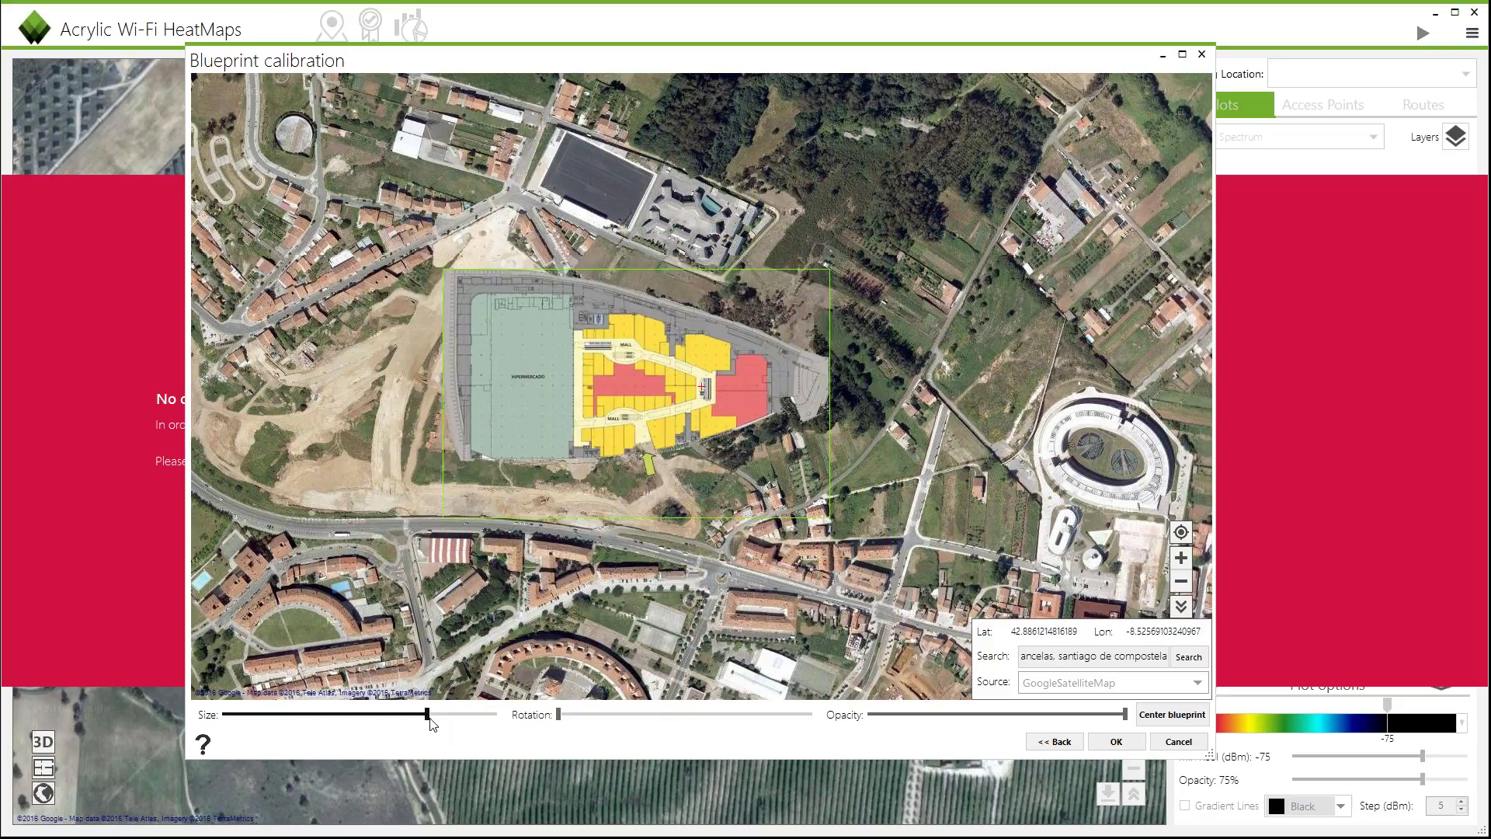
pyautogui.moveTo(428, 716)
pyautogui.mouseDown()
pyautogui.moveTo(388, 715)
pyautogui.moveTo(411, 715)
pyautogui.mouseUp()
pyautogui.moveTo(1121, 721); pyautogui.dragTo(1080, 722)
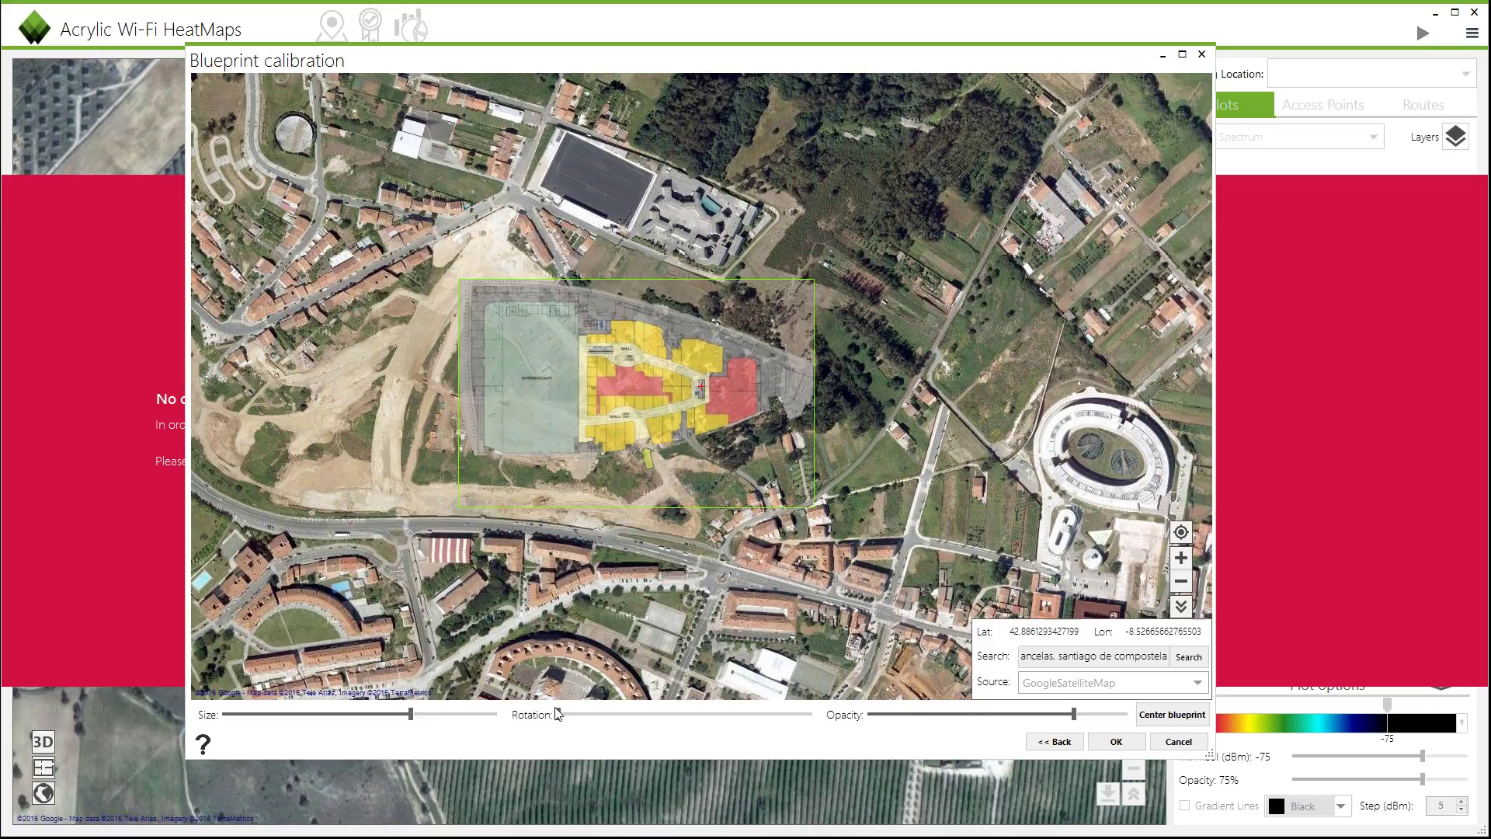
# Step: Fit the blueprint onto the cleared plot above the curved road by rotating it clockwise, moving and enlarging it, and accept the calibration
pyautogui.moveTo(560, 716); pyautogui.dragTo(576, 714)
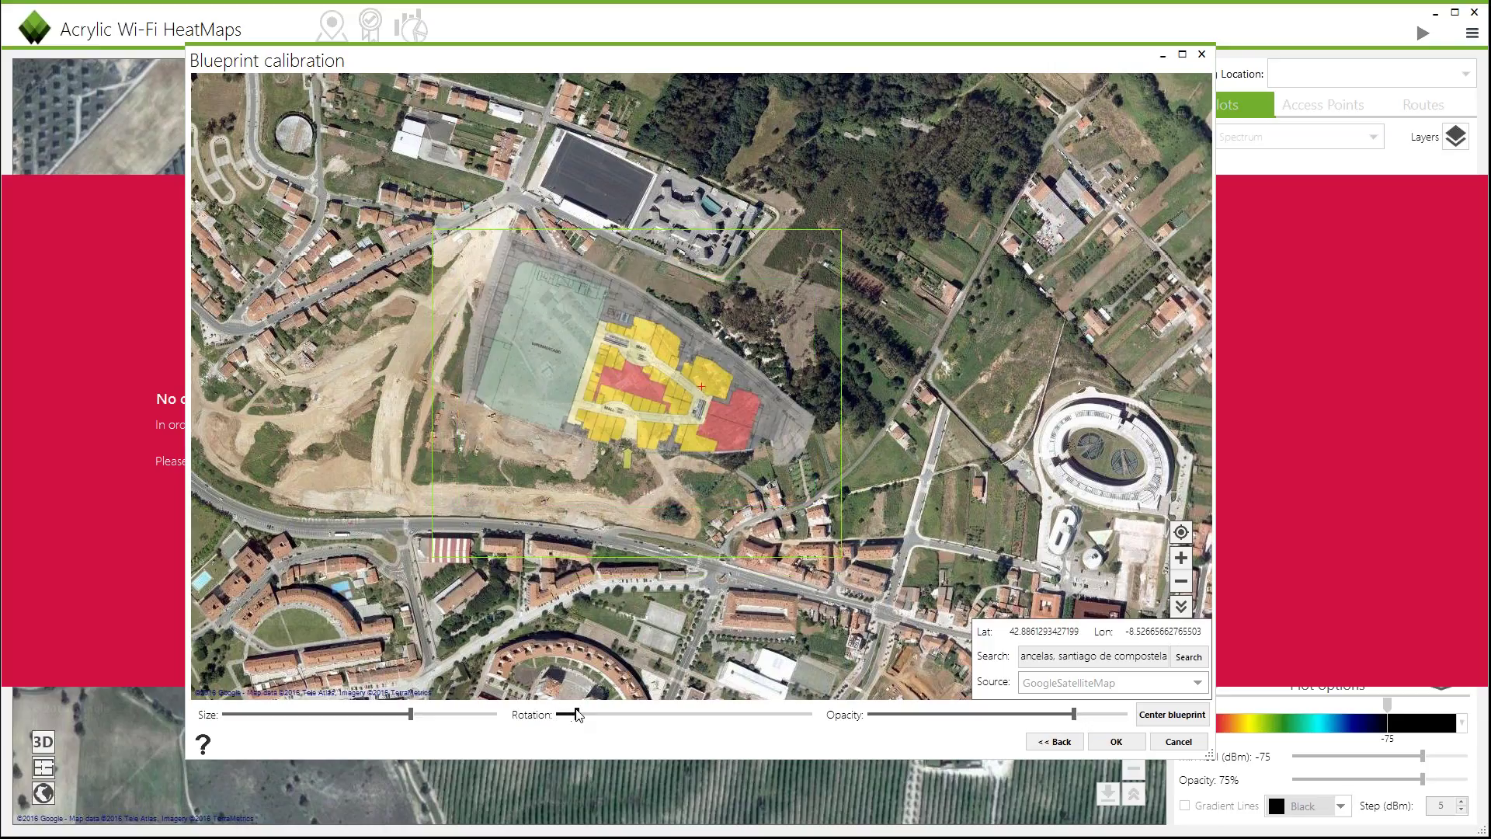
pyautogui.moveTo(628, 509); pyautogui.dragTo(523, 585)
pyautogui.moveTo(579, 715); pyautogui.dragTo(576, 715)
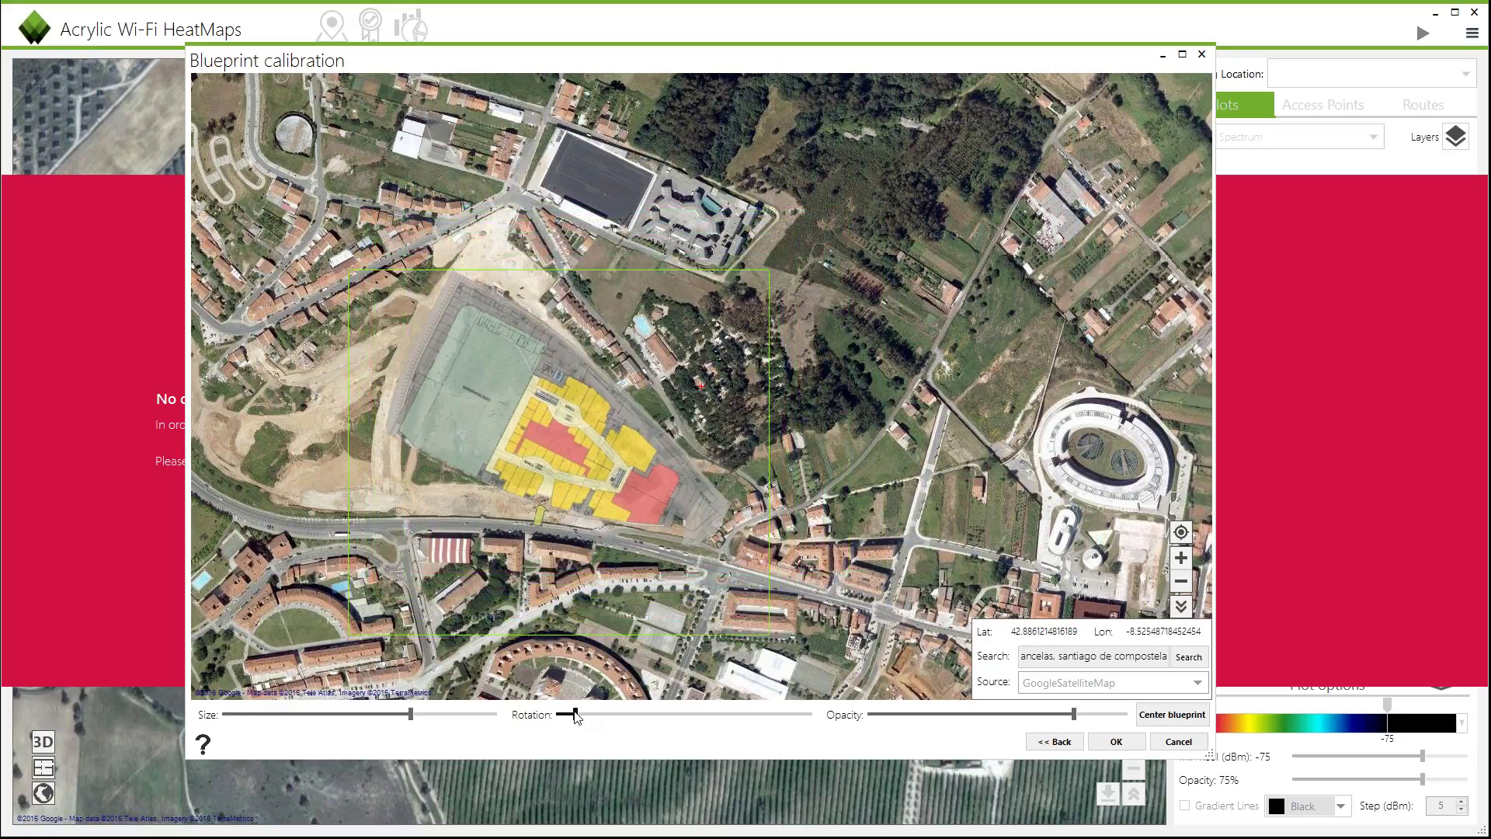
pyautogui.moveTo(410, 714); pyautogui.dragTo(442, 714)
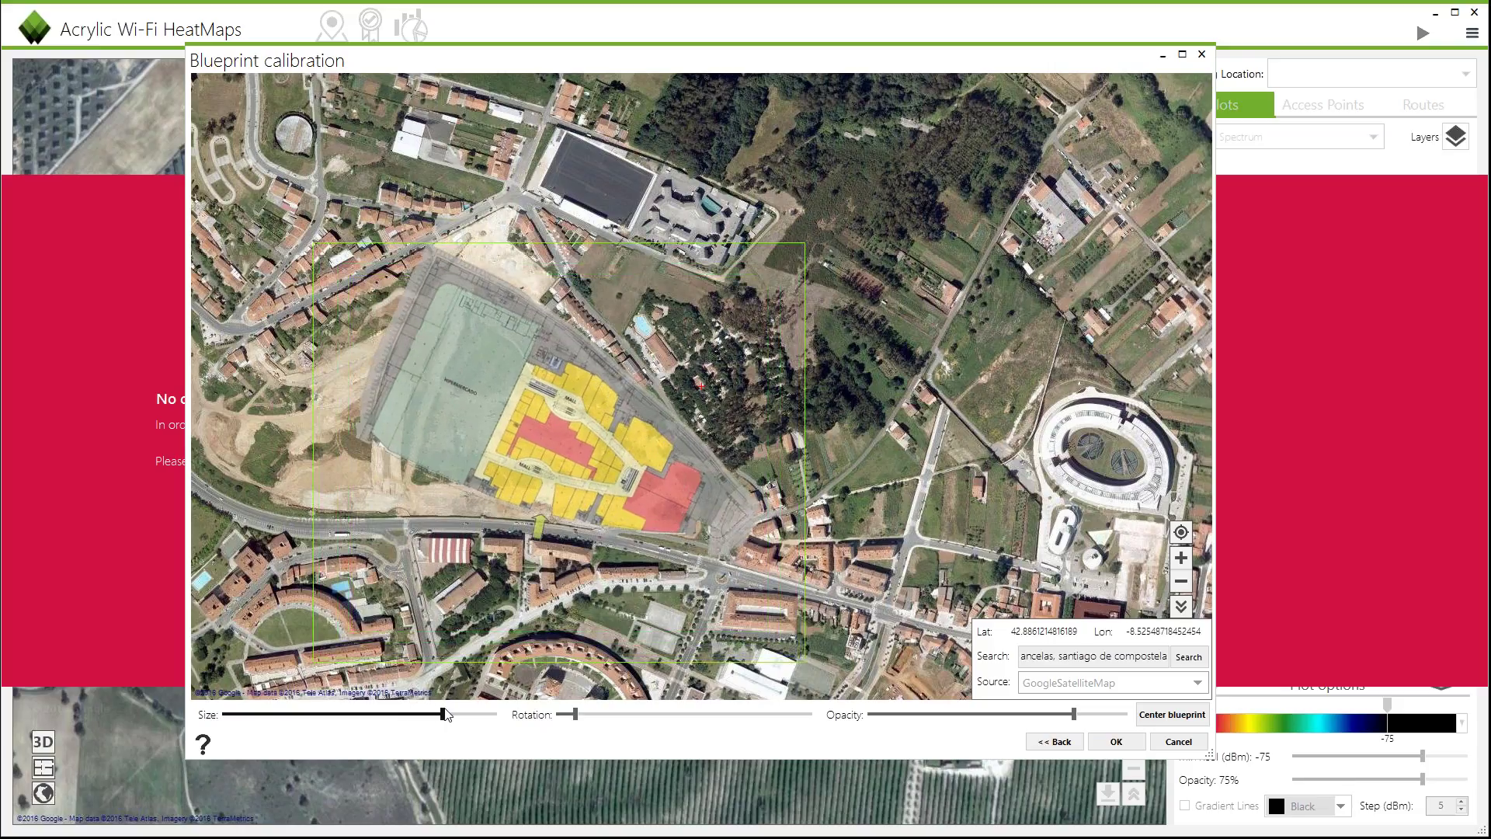
pyautogui.moveTo(486, 449); pyautogui.dragTo(467, 438)
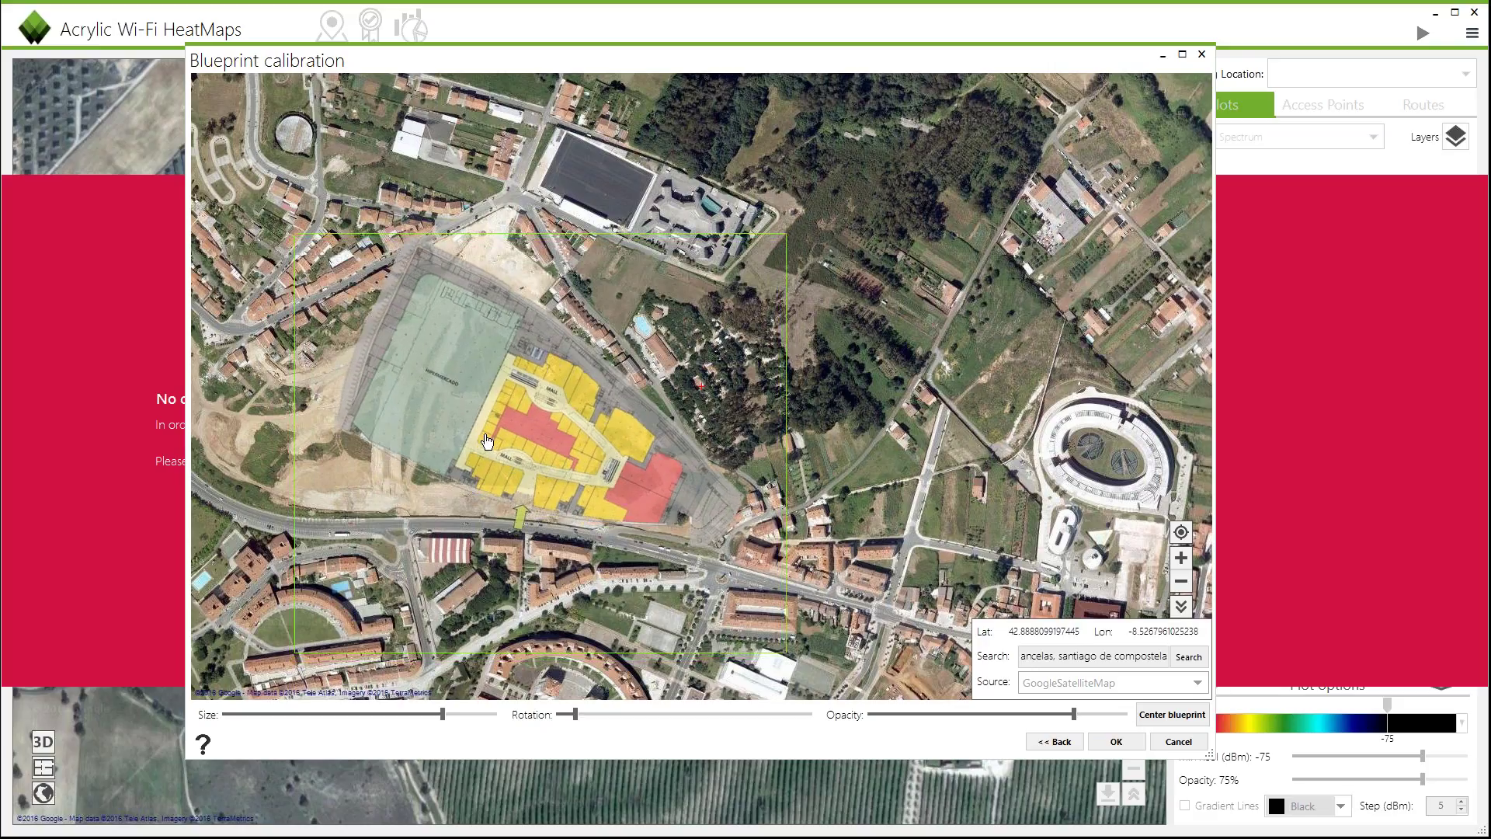
pyautogui.click(1117, 741)
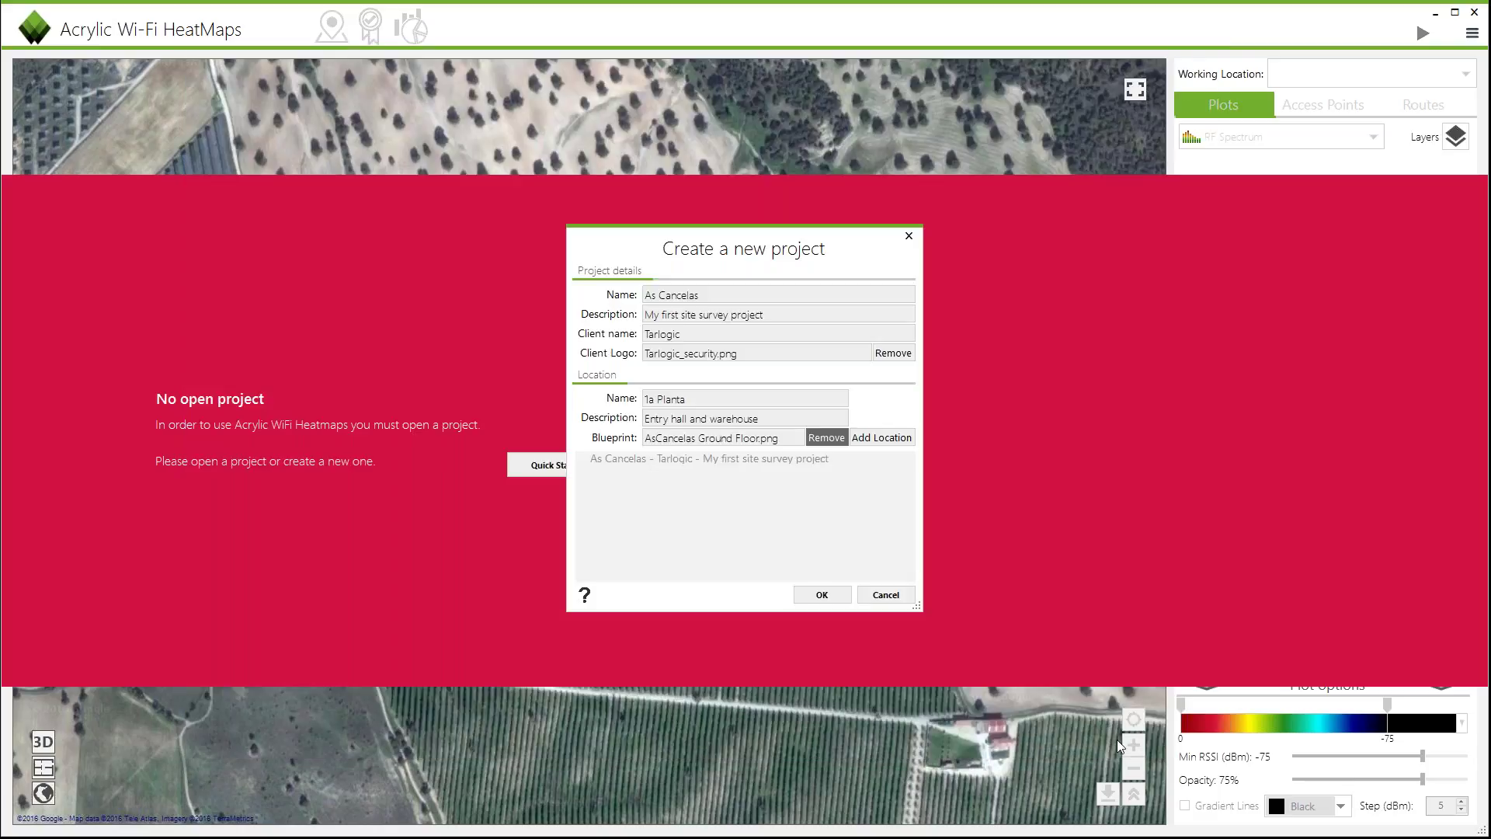
# Step: Add the calibrated 1a Planta location to the project and finish creating the project
pyautogui.click(878, 439)
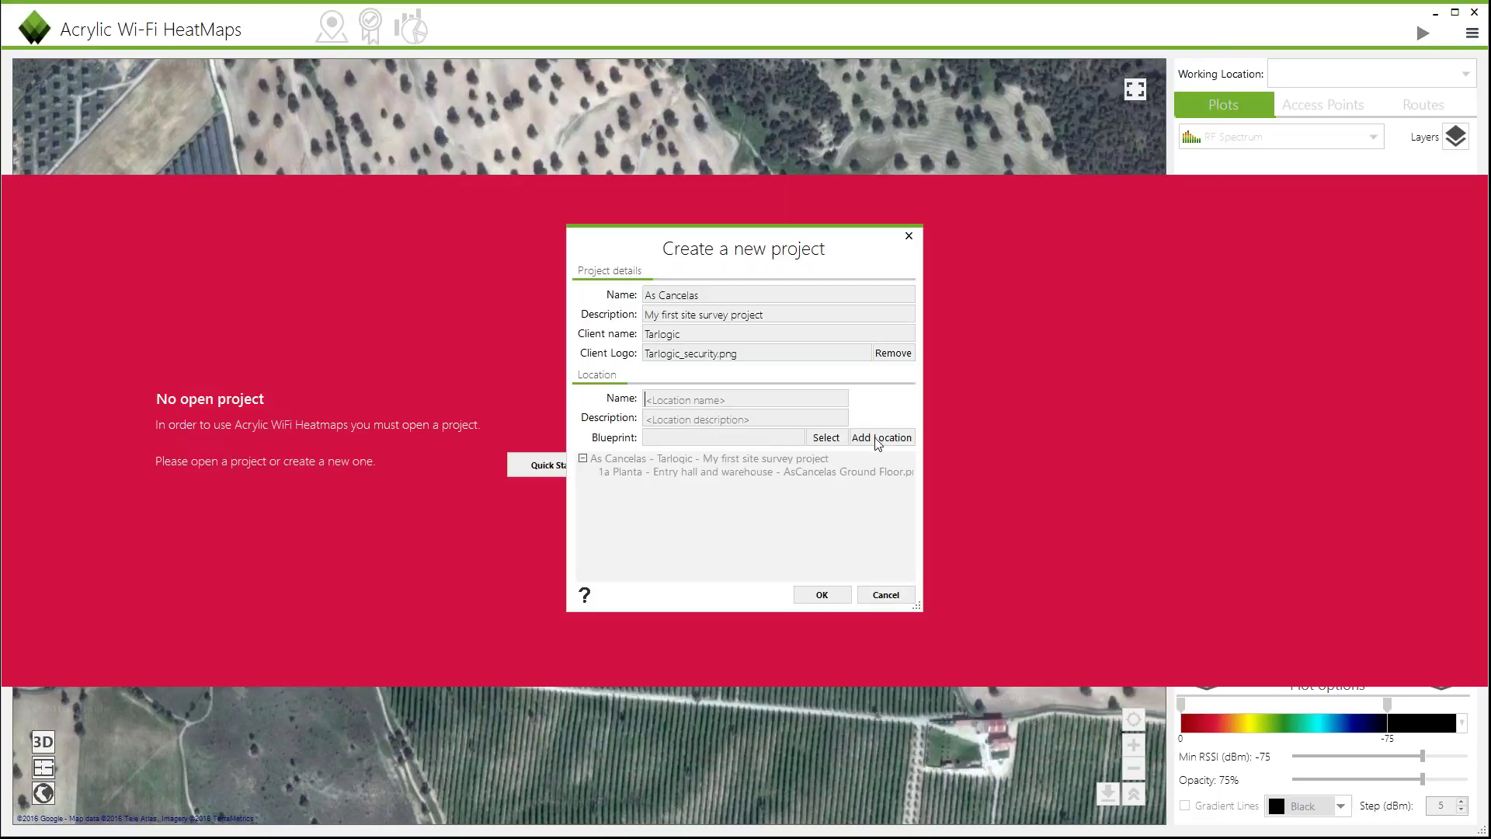
pyautogui.click(836, 597)
pyautogui.click(833, 598)
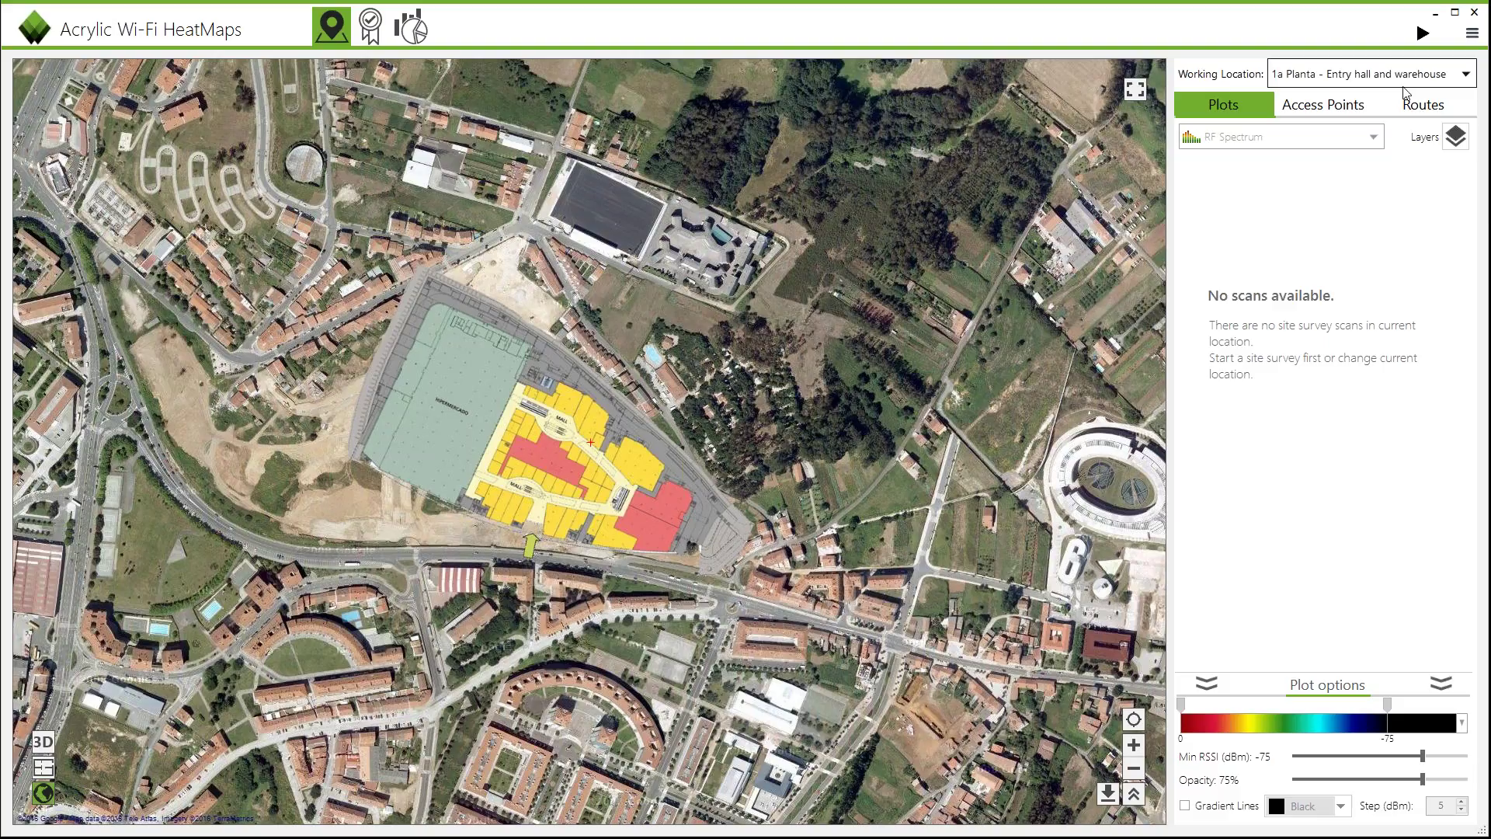
# Step: Open the current project's management and editing window and select the 1a Planta location
pyautogui.click(1475, 36)
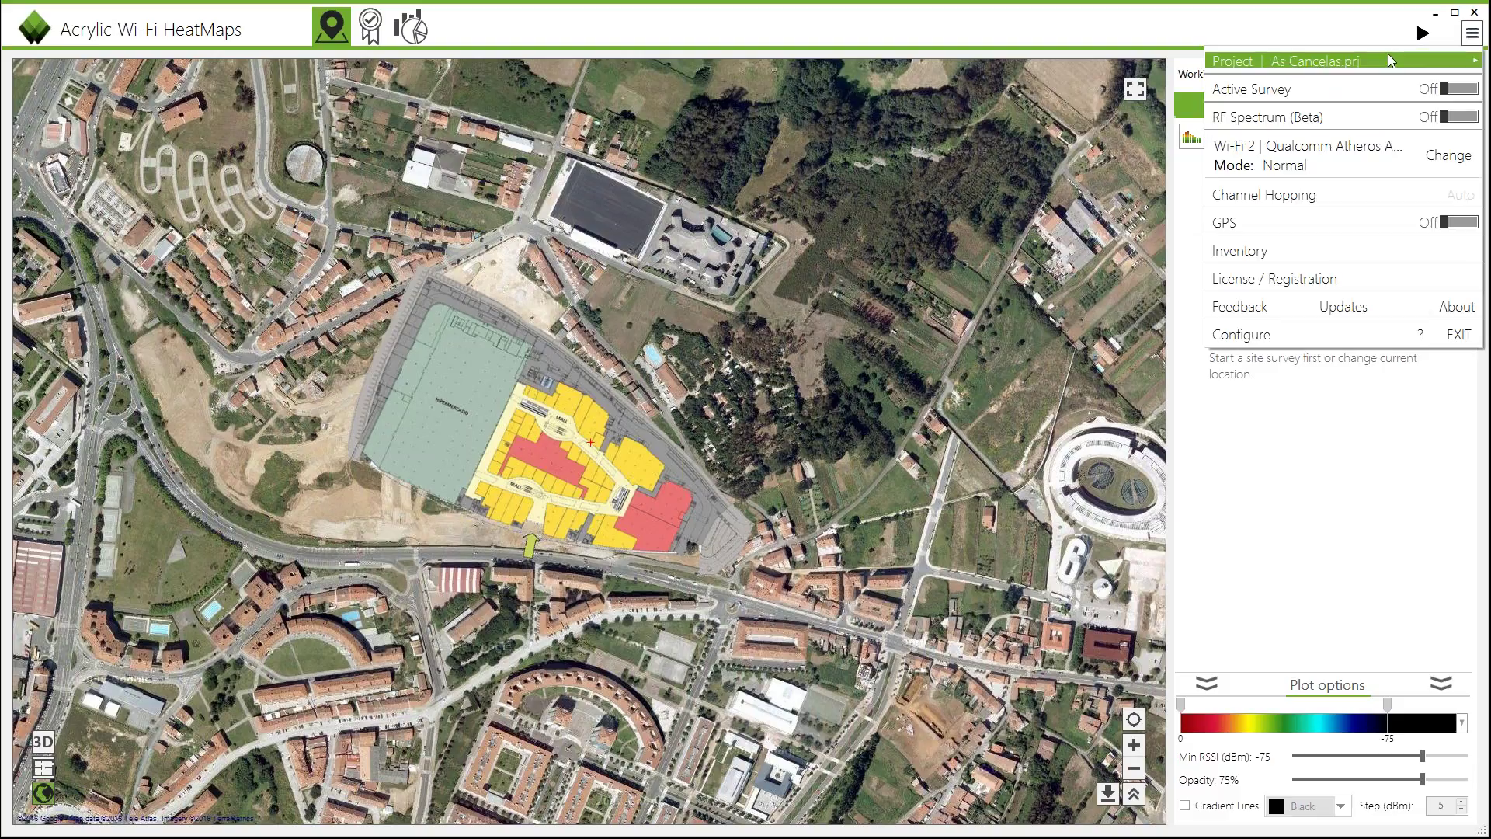
pyautogui.moveTo(1387, 56)
pyautogui.click(1121, 60)
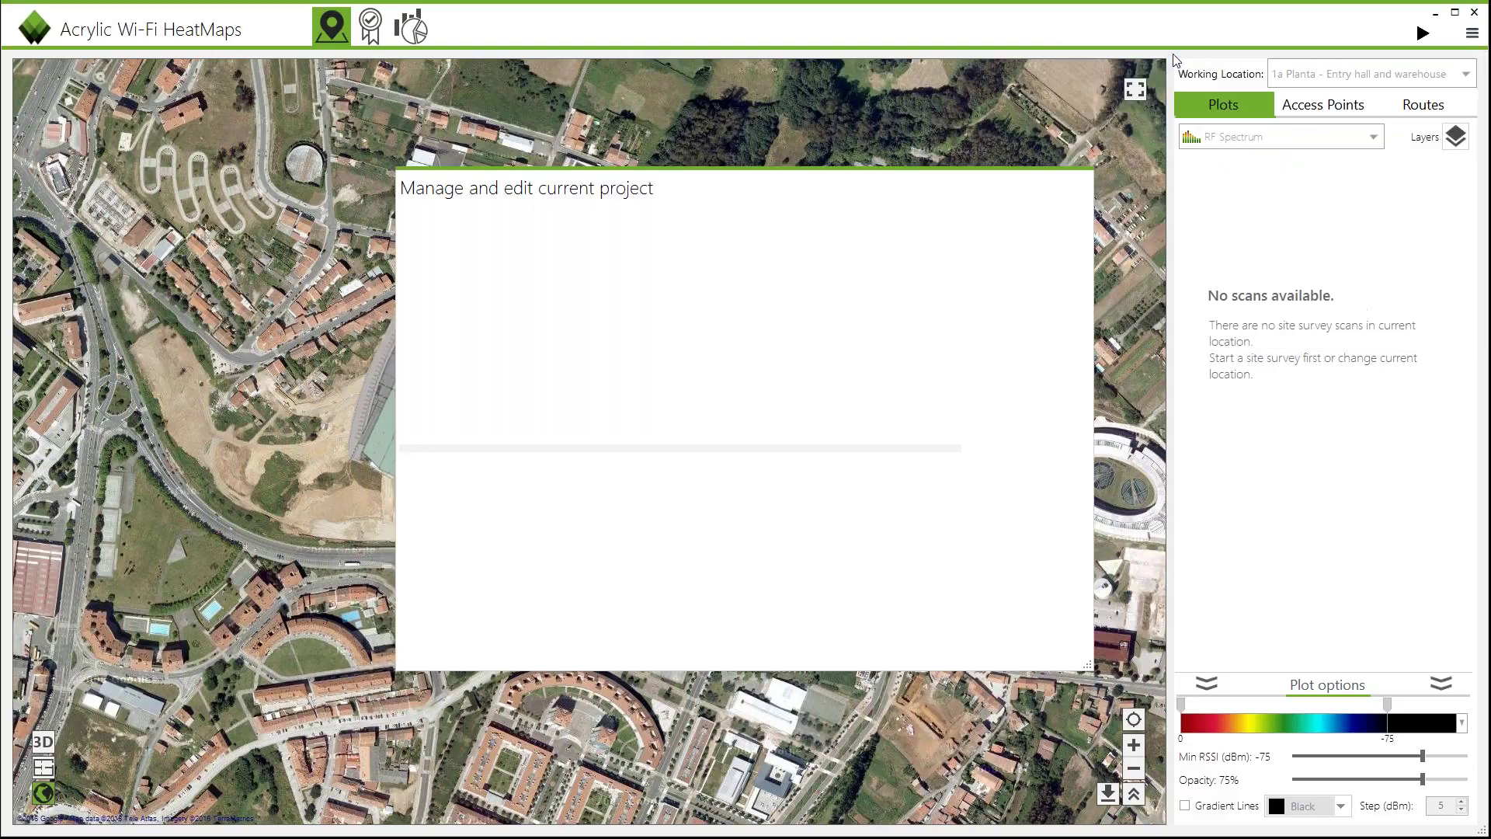
pyautogui.click(547, 336)
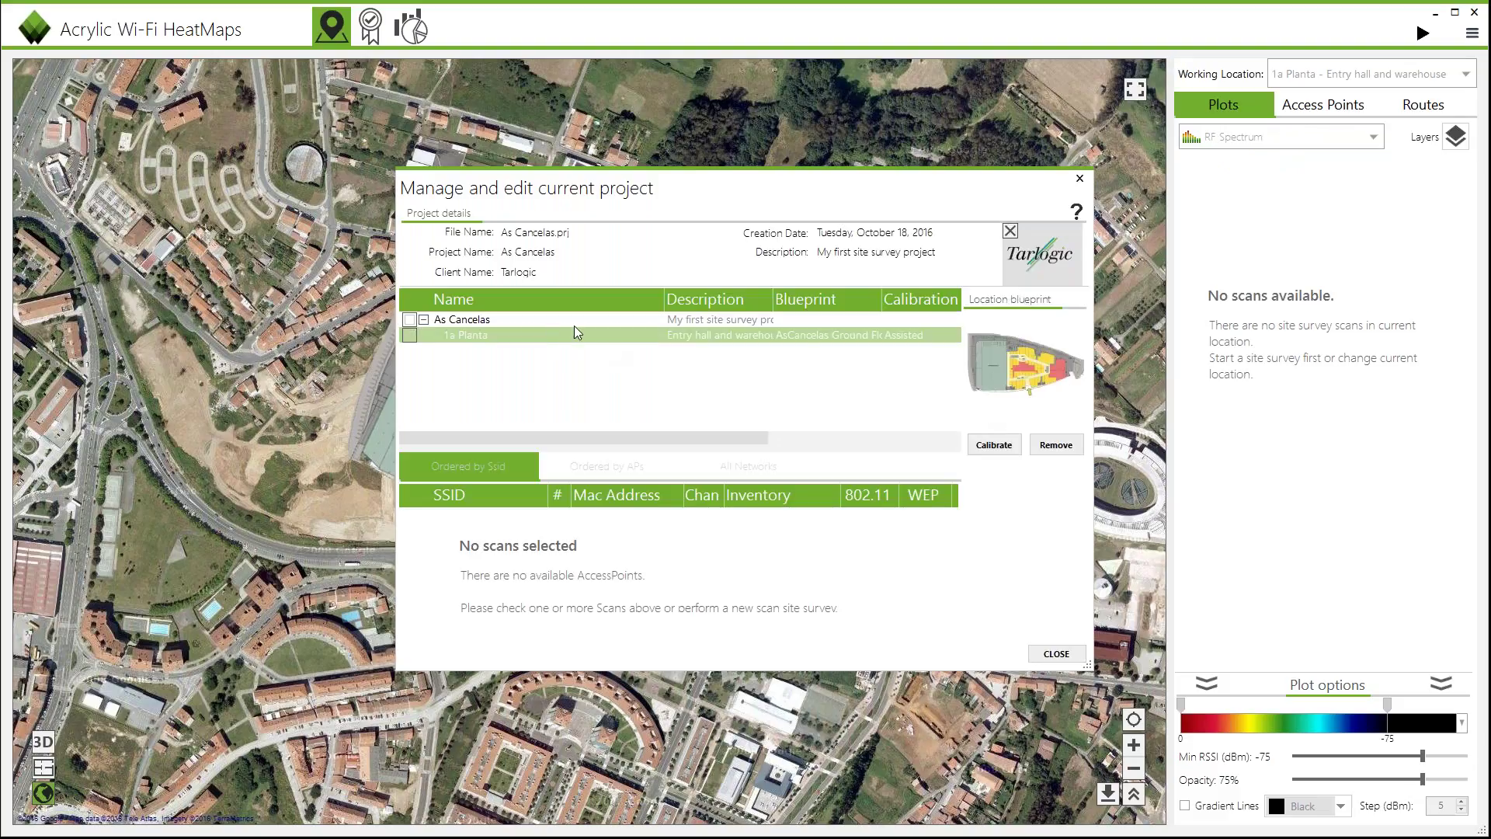
# Step: Close the project management window and turn on RF Spectrum (Beta) capture for the survey
pyautogui.click(1056, 653)
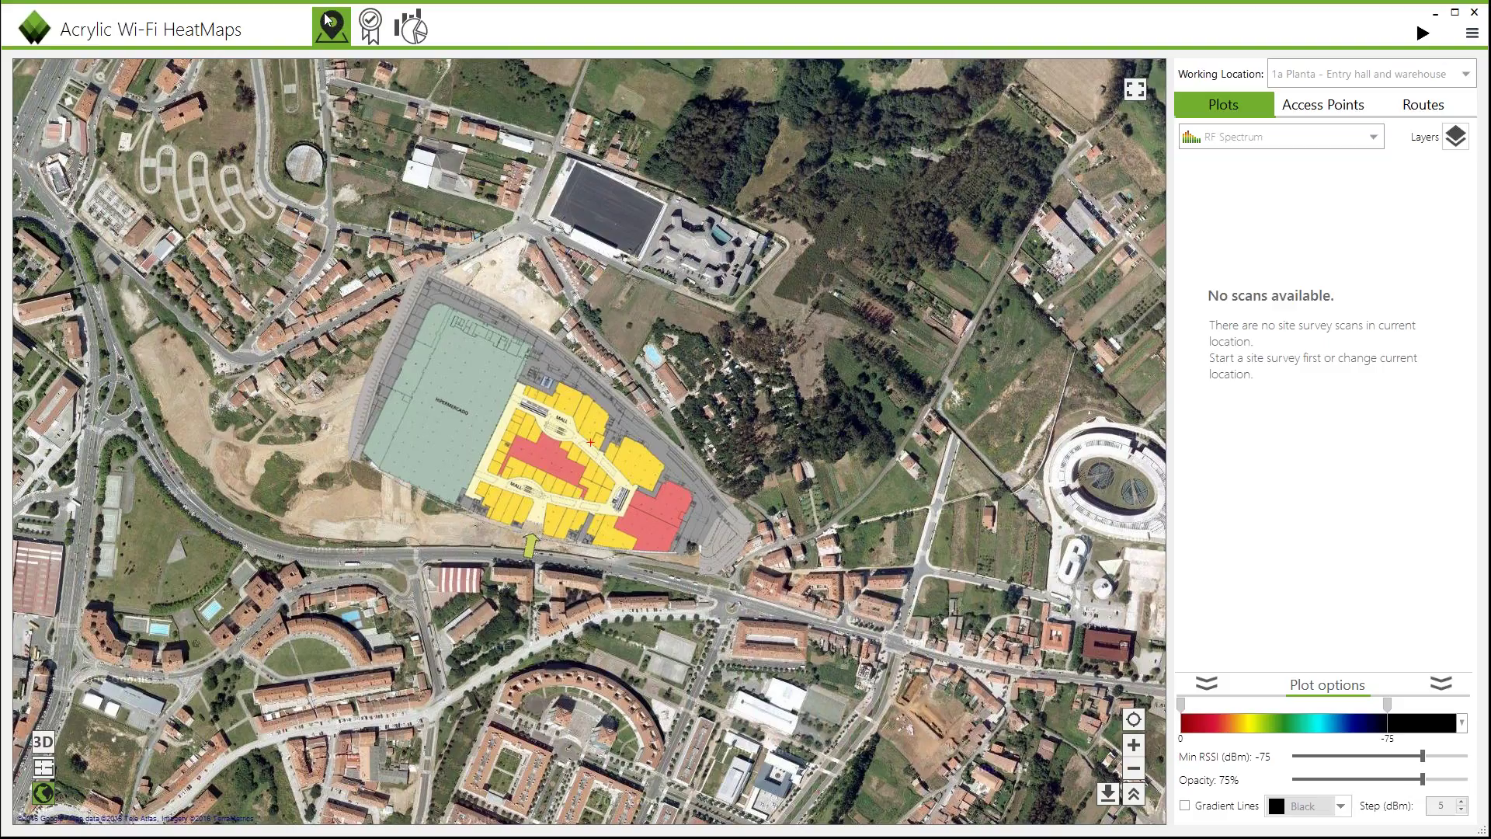
pyautogui.click(1133, 746)
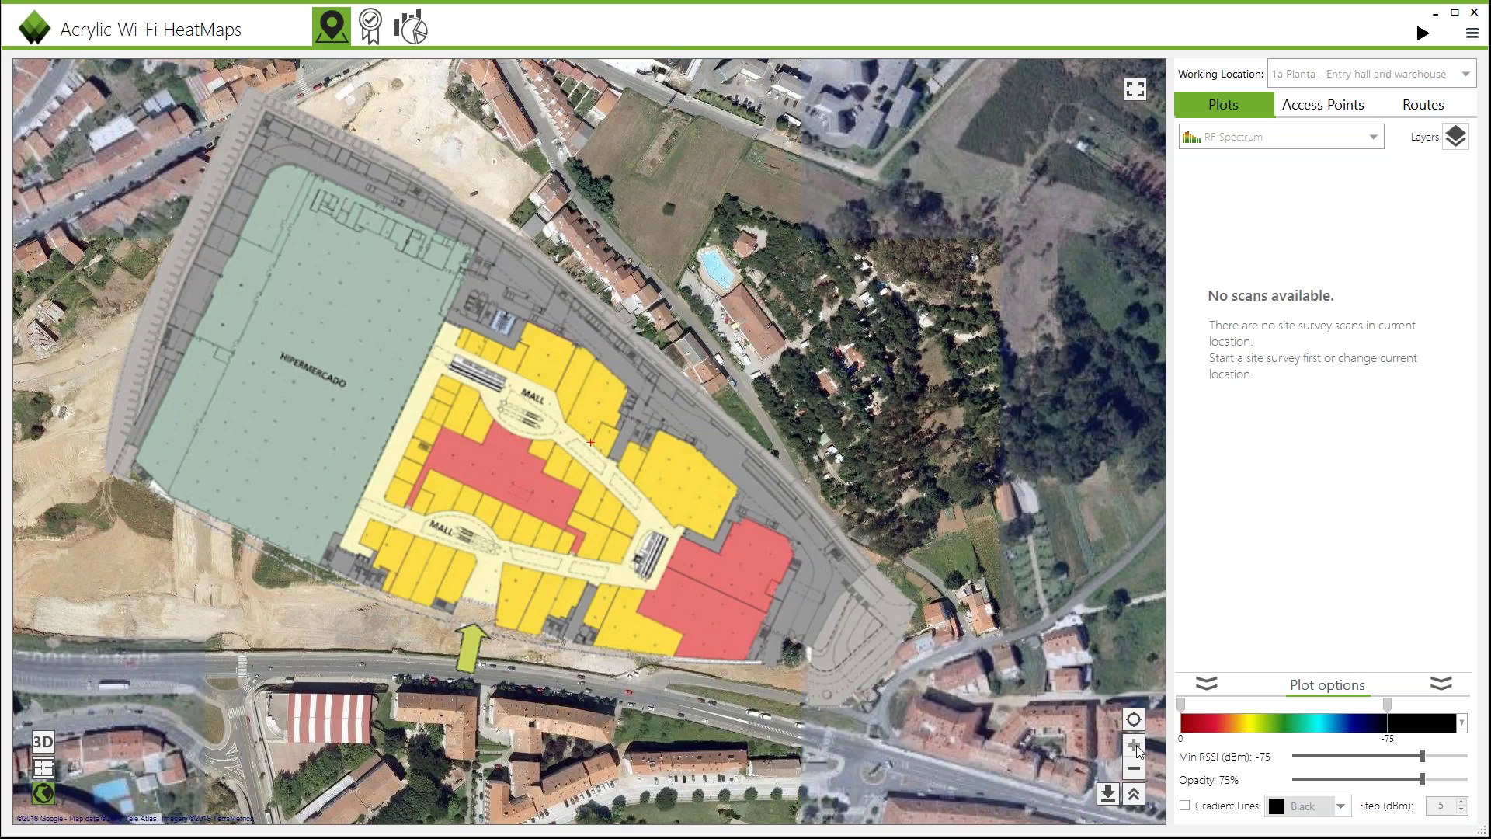
pyautogui.moveTo(983, 701); pyautogui.dragTo(952, 691)
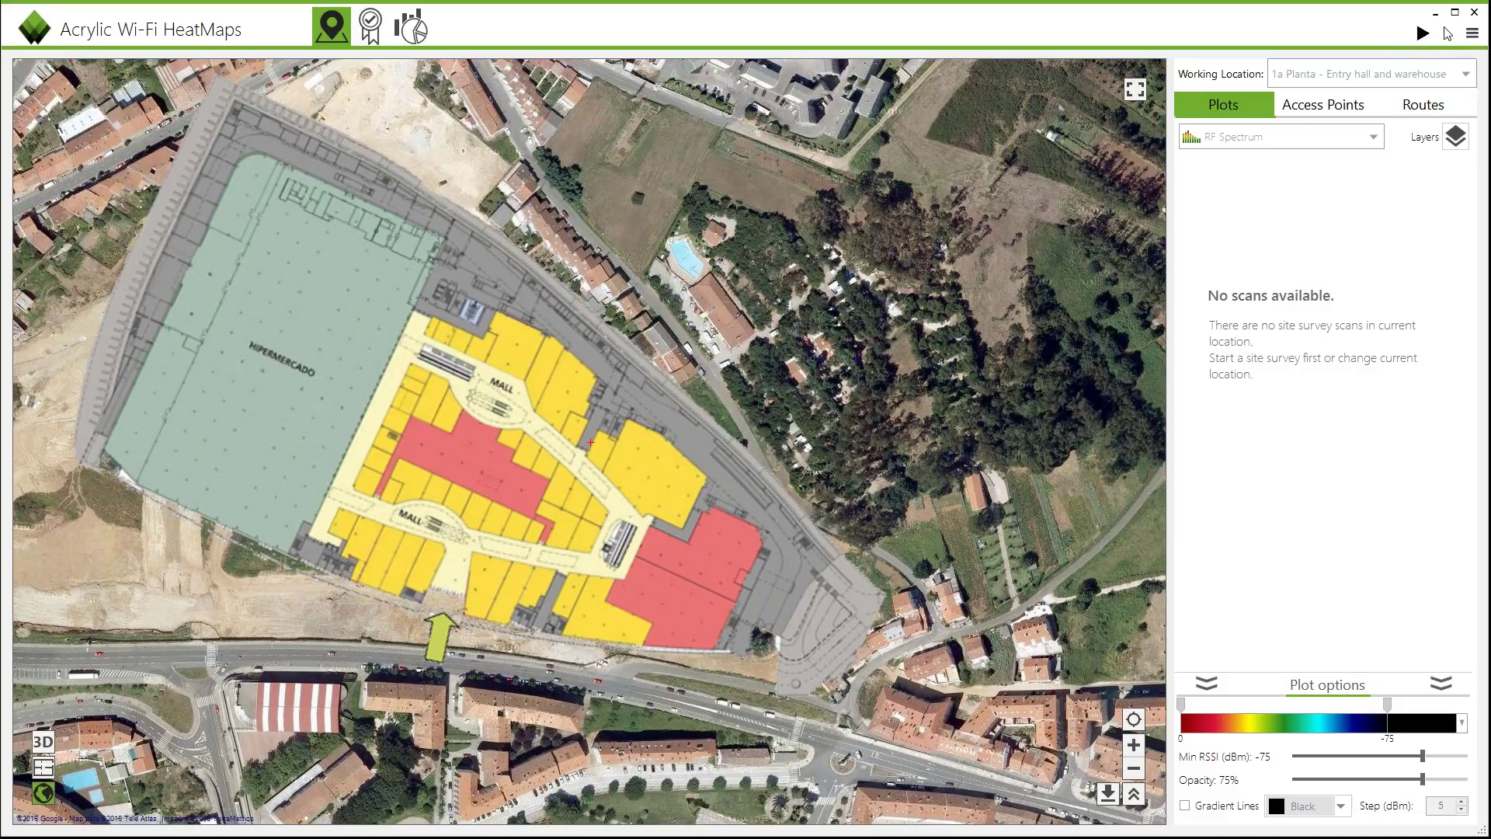
pyautogui.click(1472, 34)
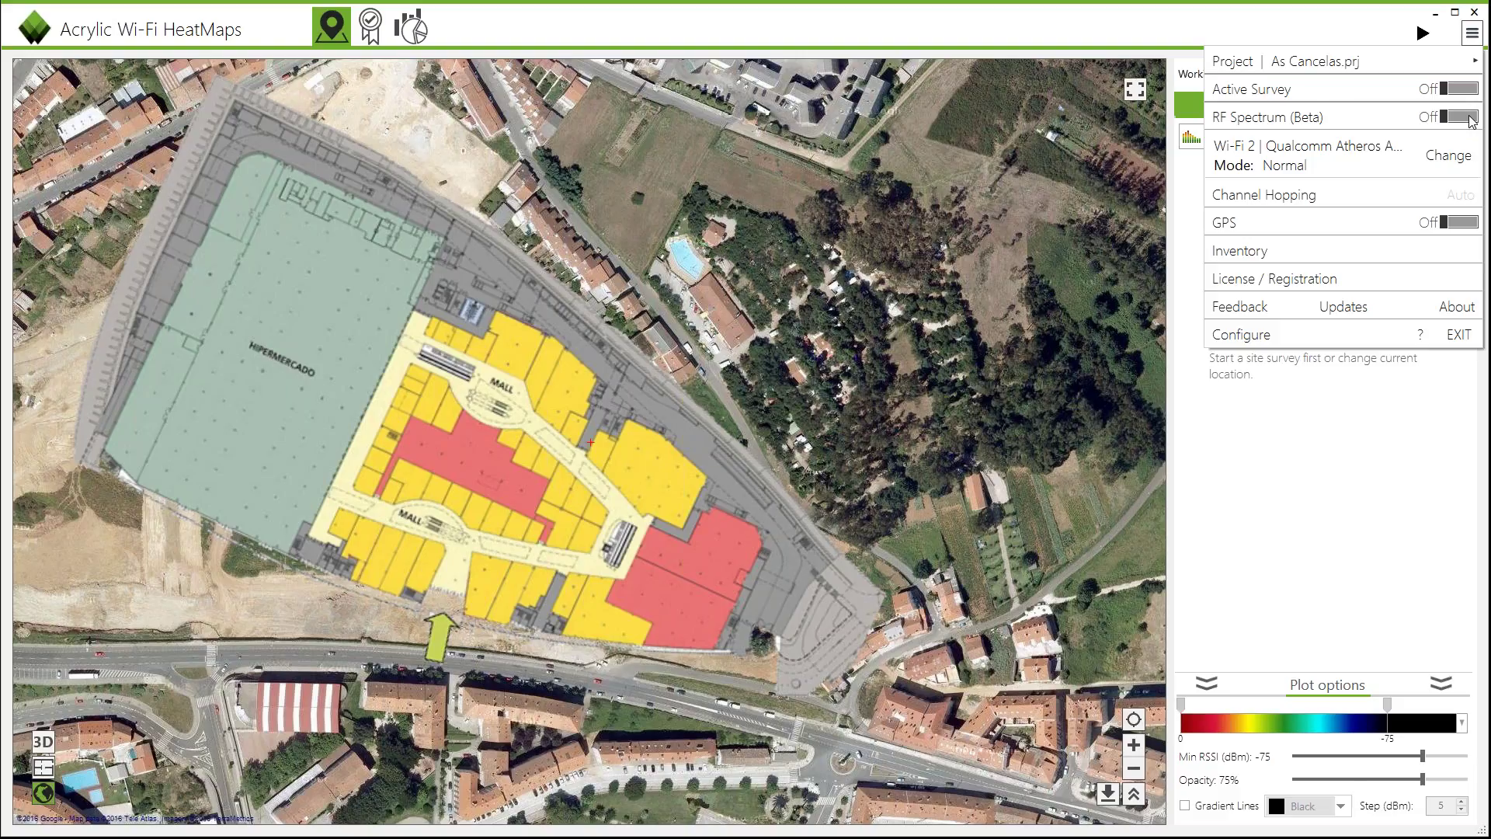
pyautogui.click(1470, 119)
pyautogui.click(1384, 38)
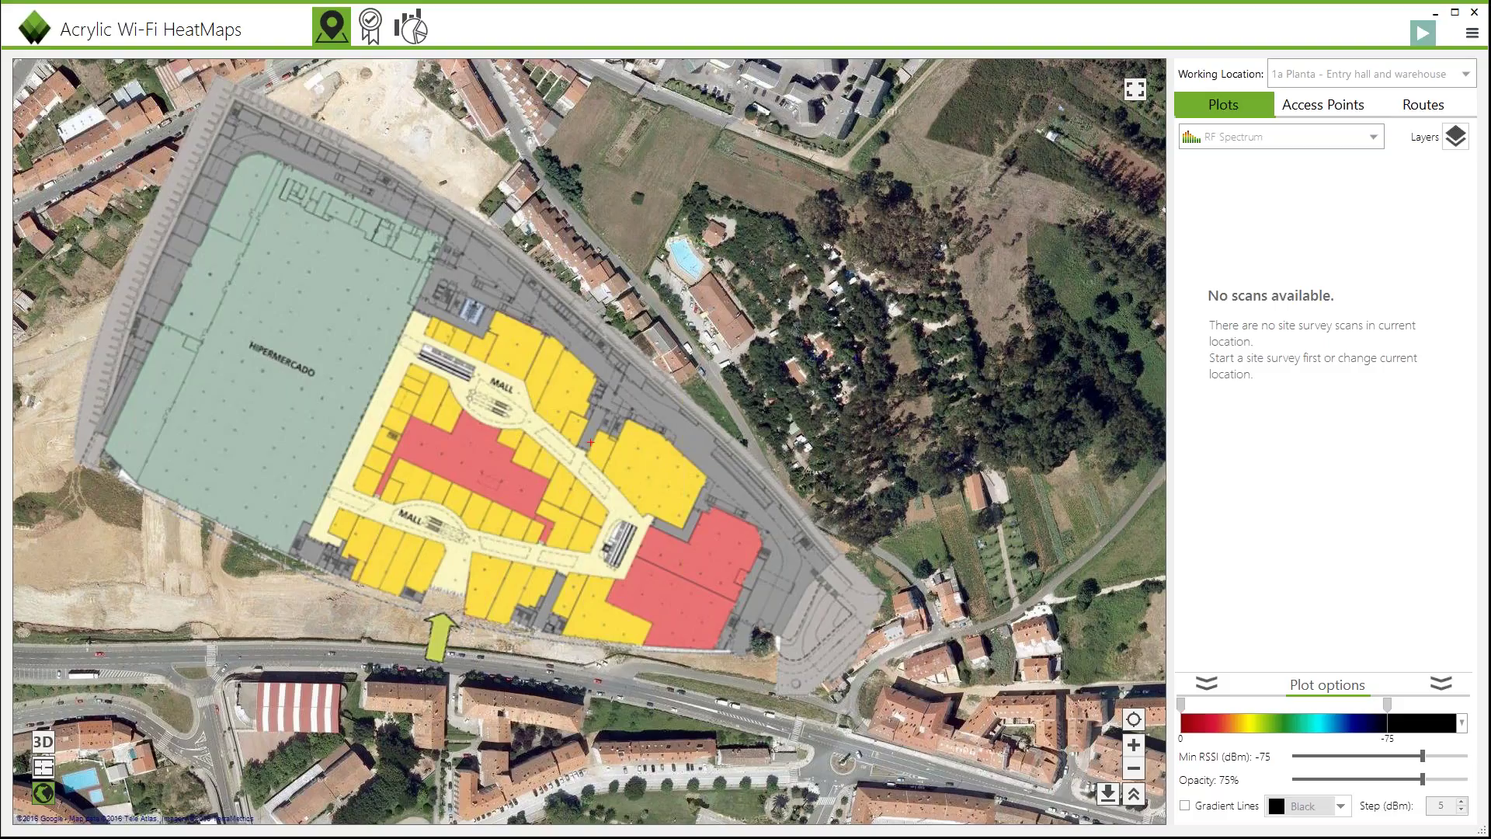
pyautogui.click(1422, 33)
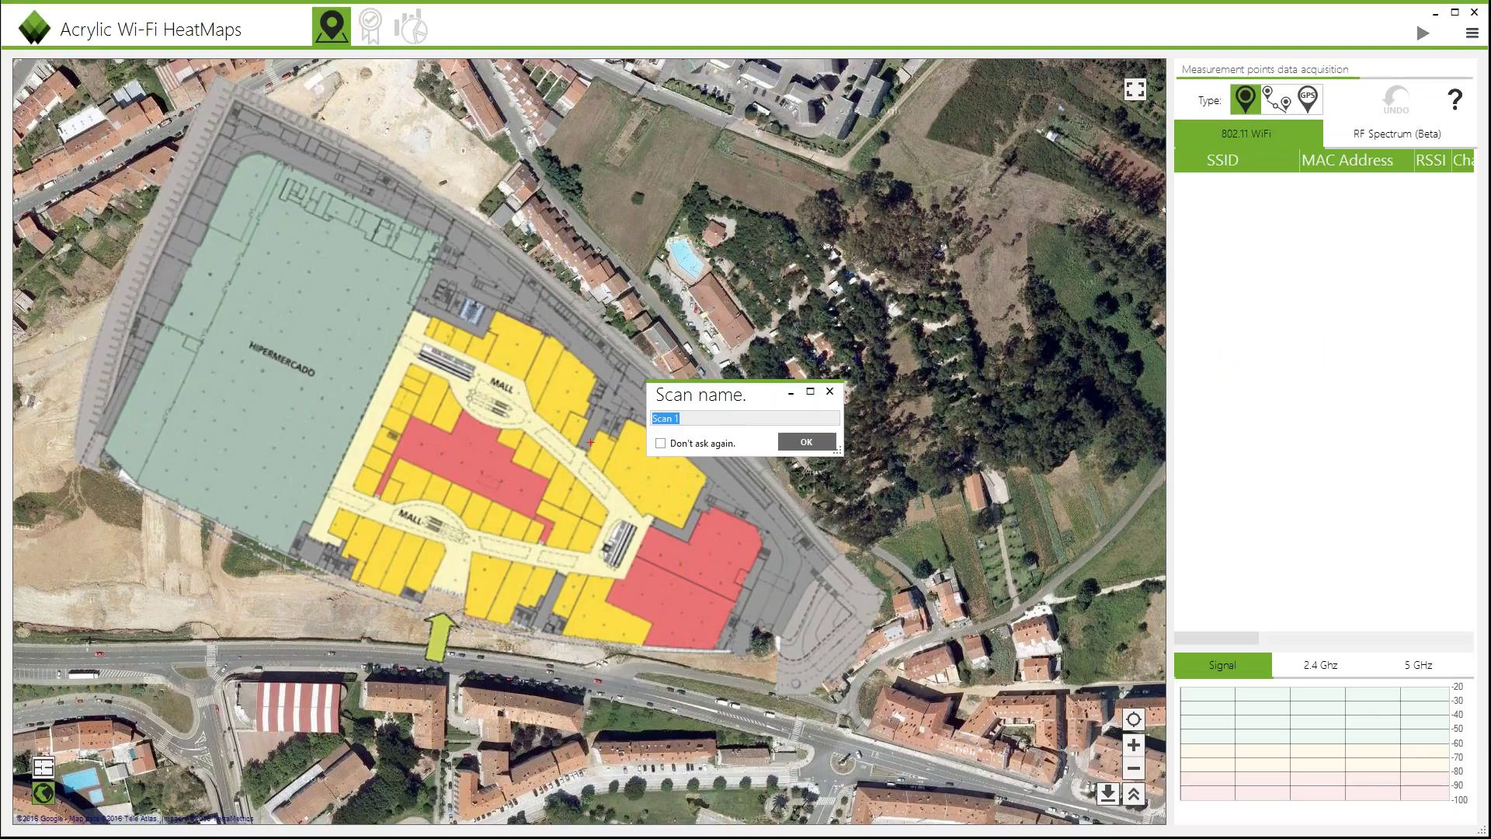
pyautogui.click(813, 443)
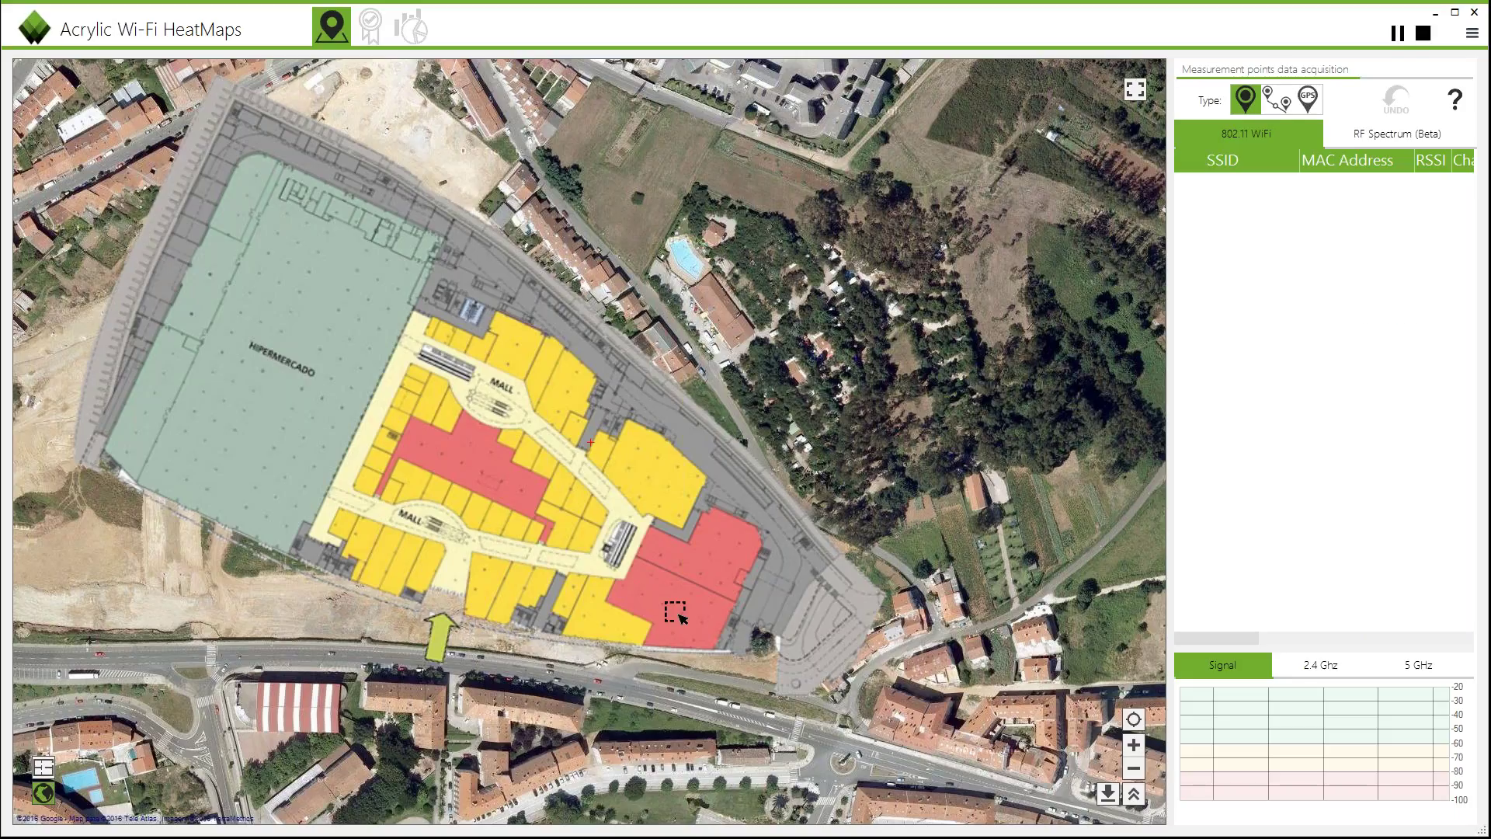
pyautogui.click(1423, 33)
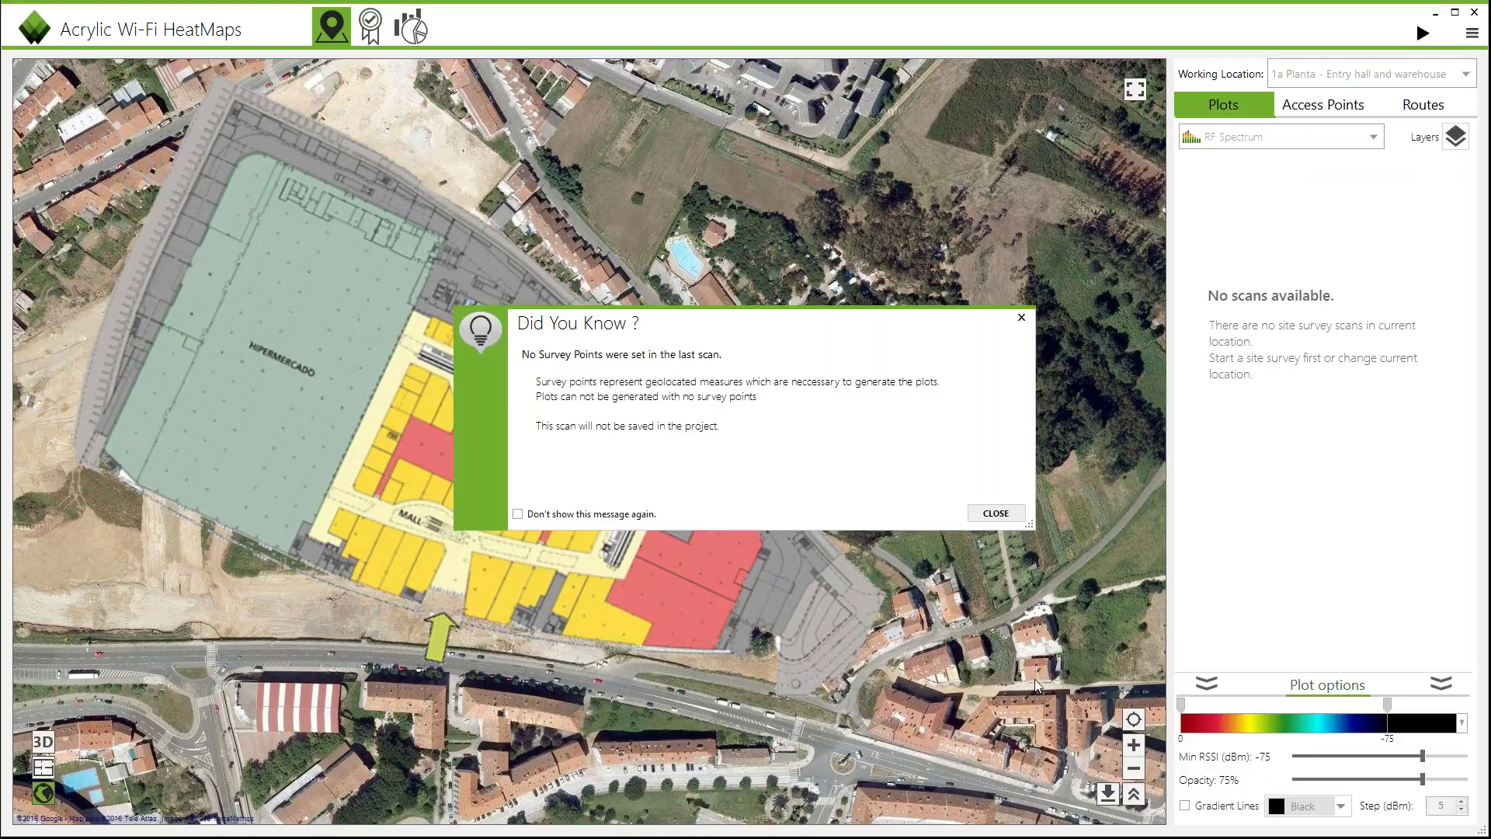
pyautogui.click(991, 514)
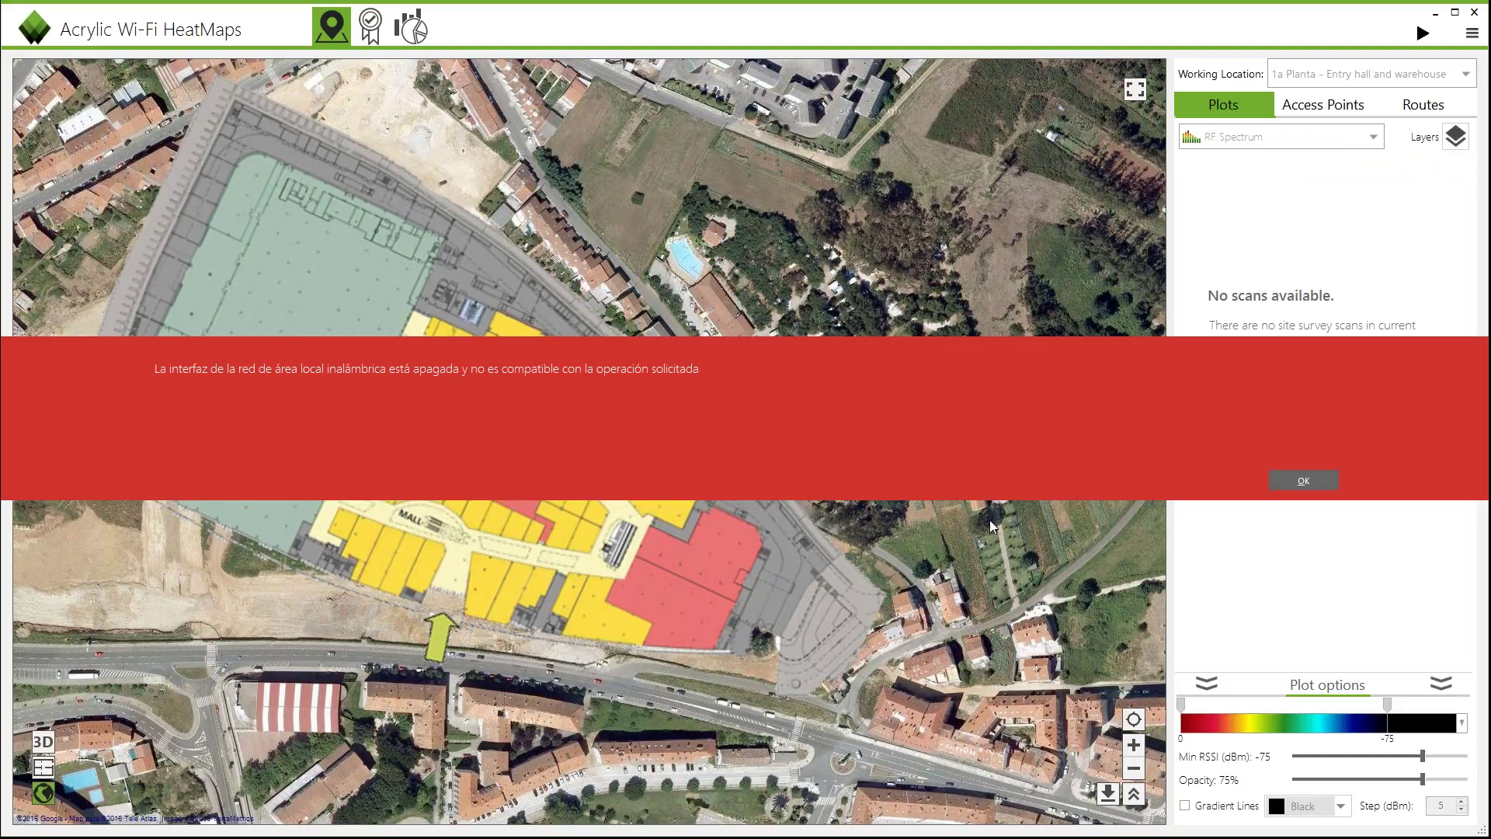
pyautogui.click(1306, 482)
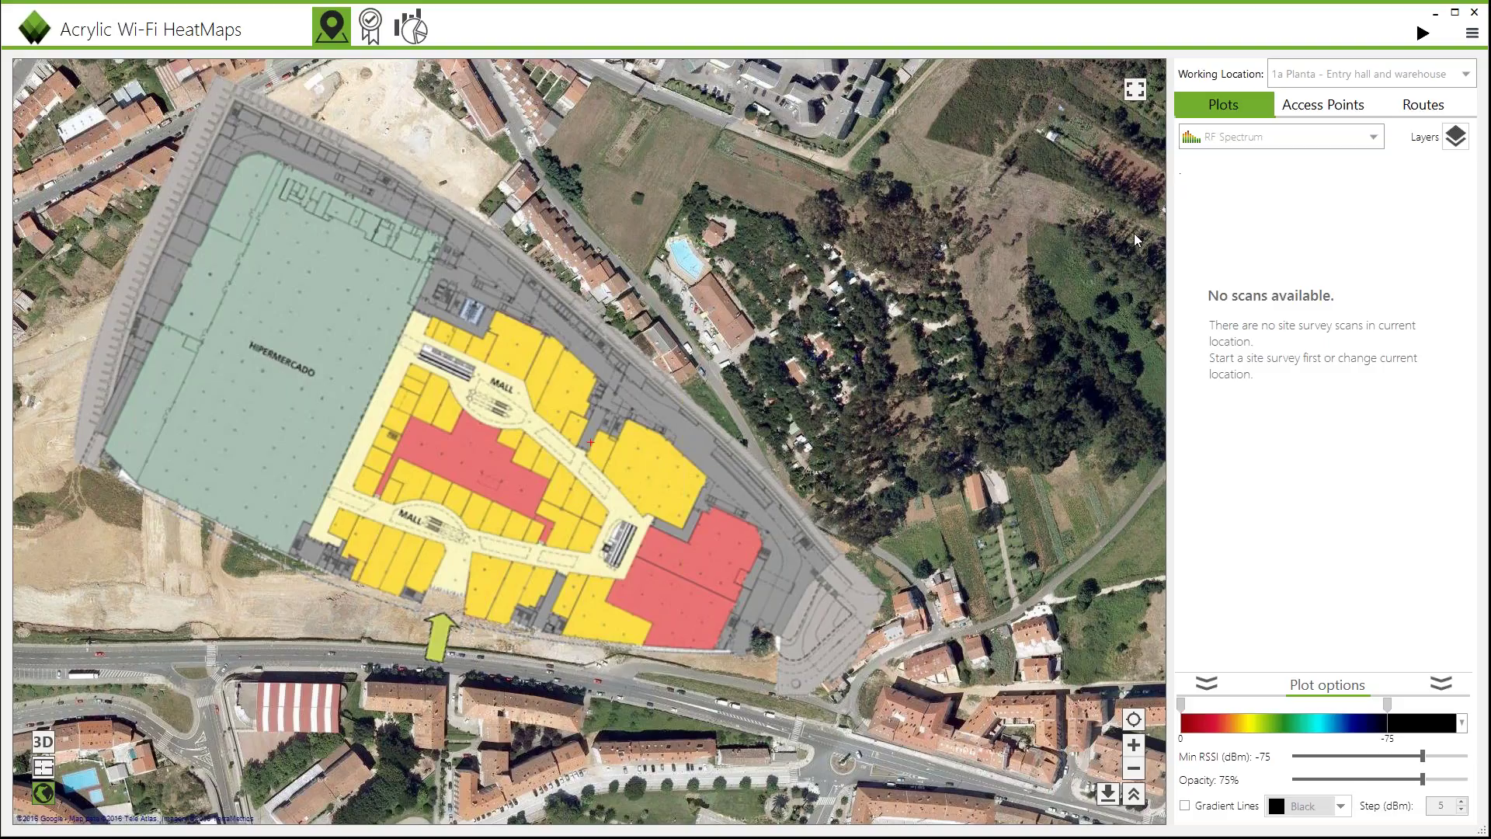
# Step: Start a site survey named Scan 1 and place three single survey points westward along the lower mall corridor from its eastern end
pyautogui.click(1422, 33)
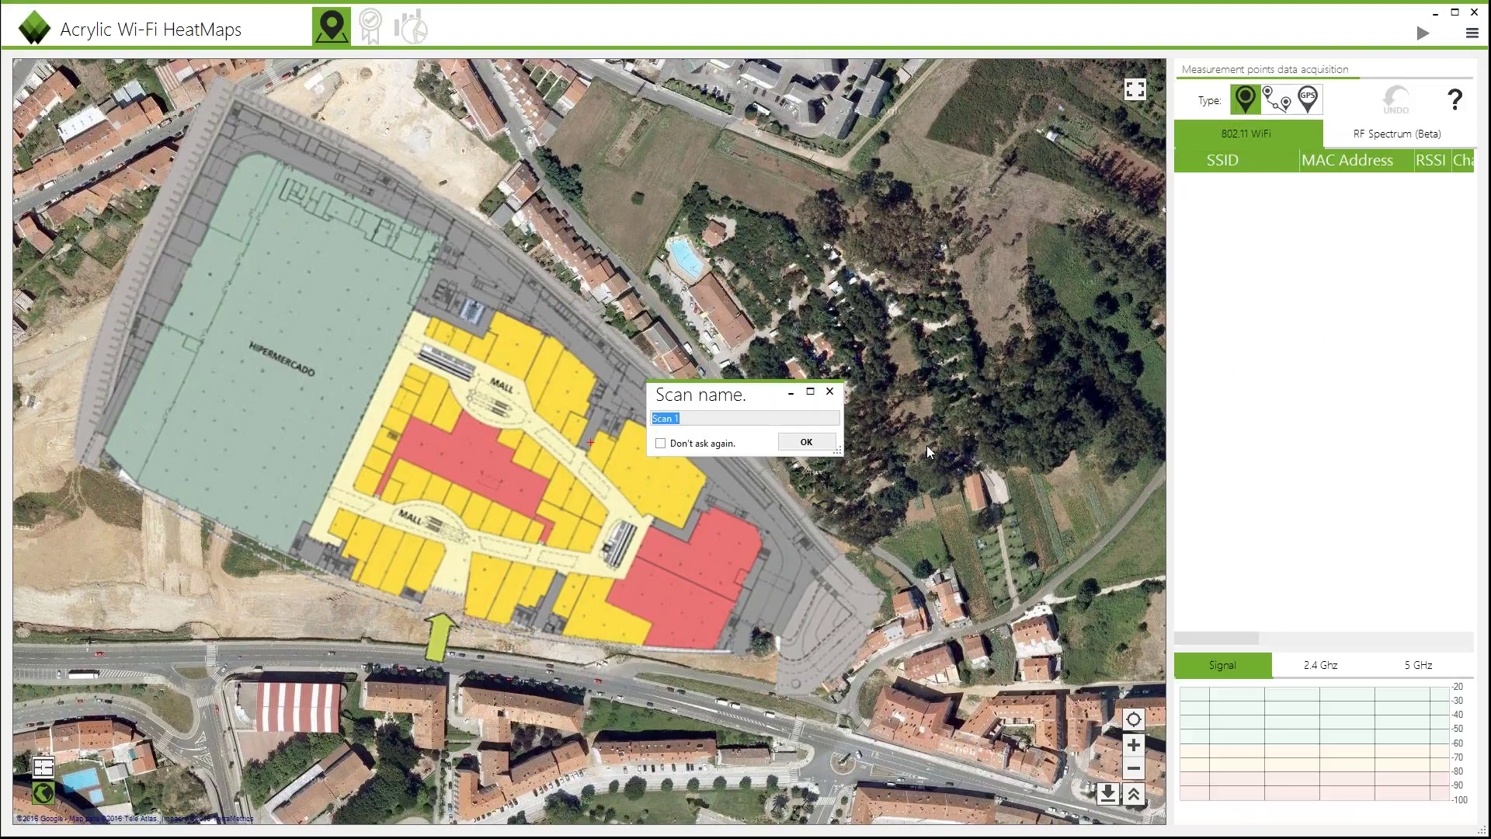
pyautogui.click(806, 441)
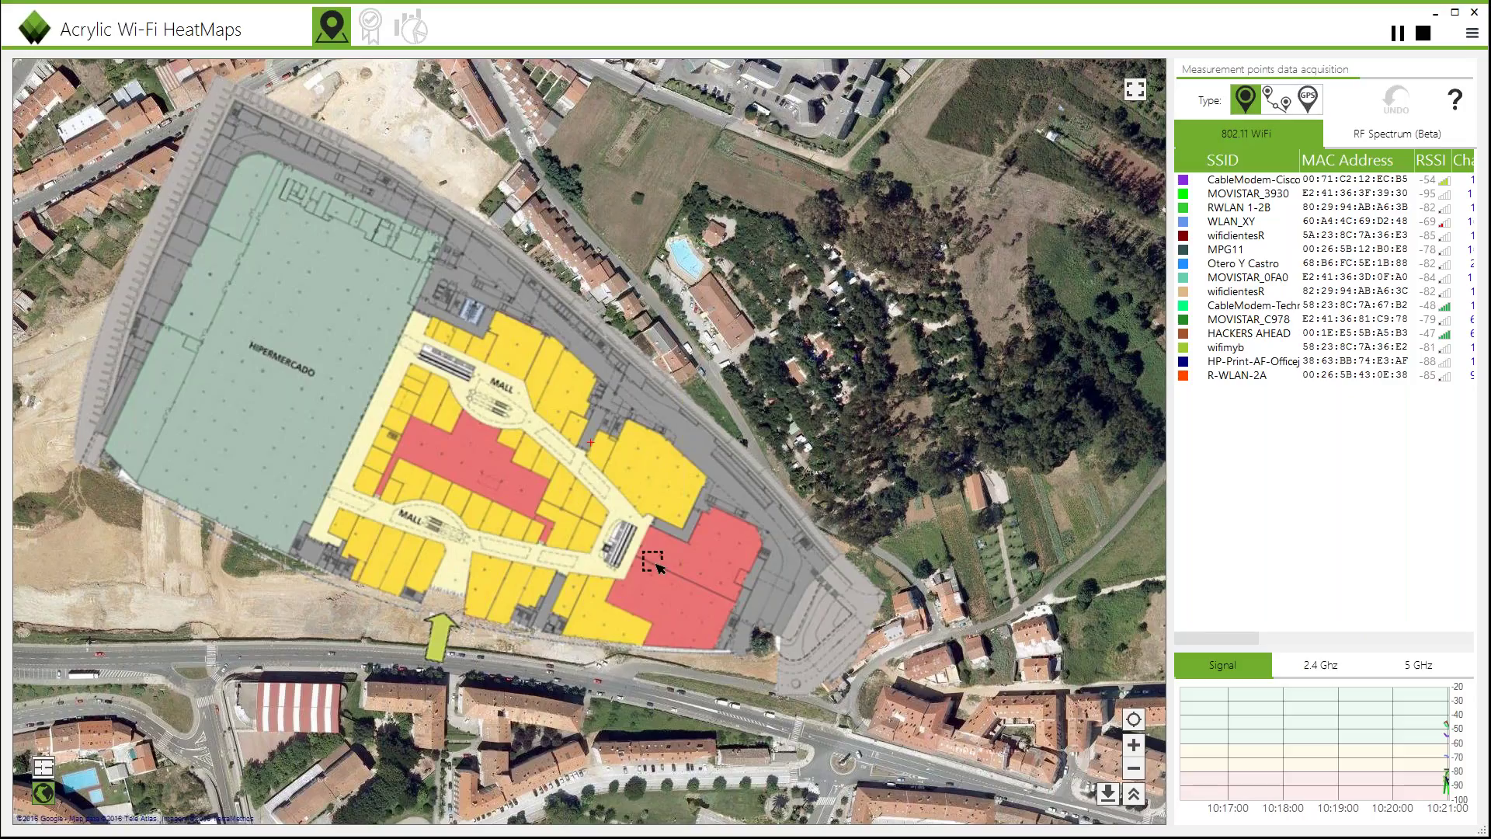
pyautogui.click(610, 570)
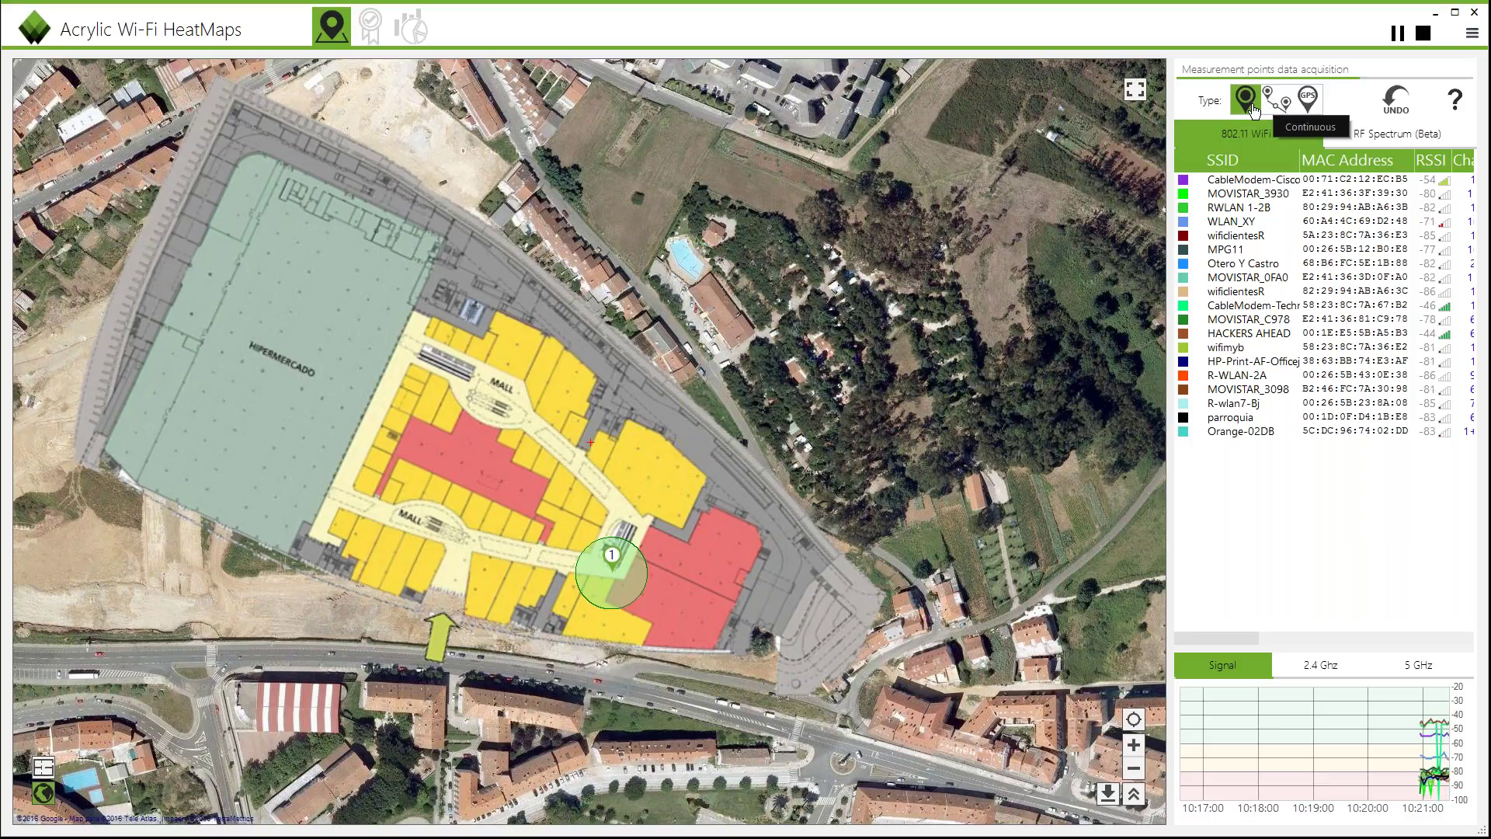
pyautogui.click(575, 557)
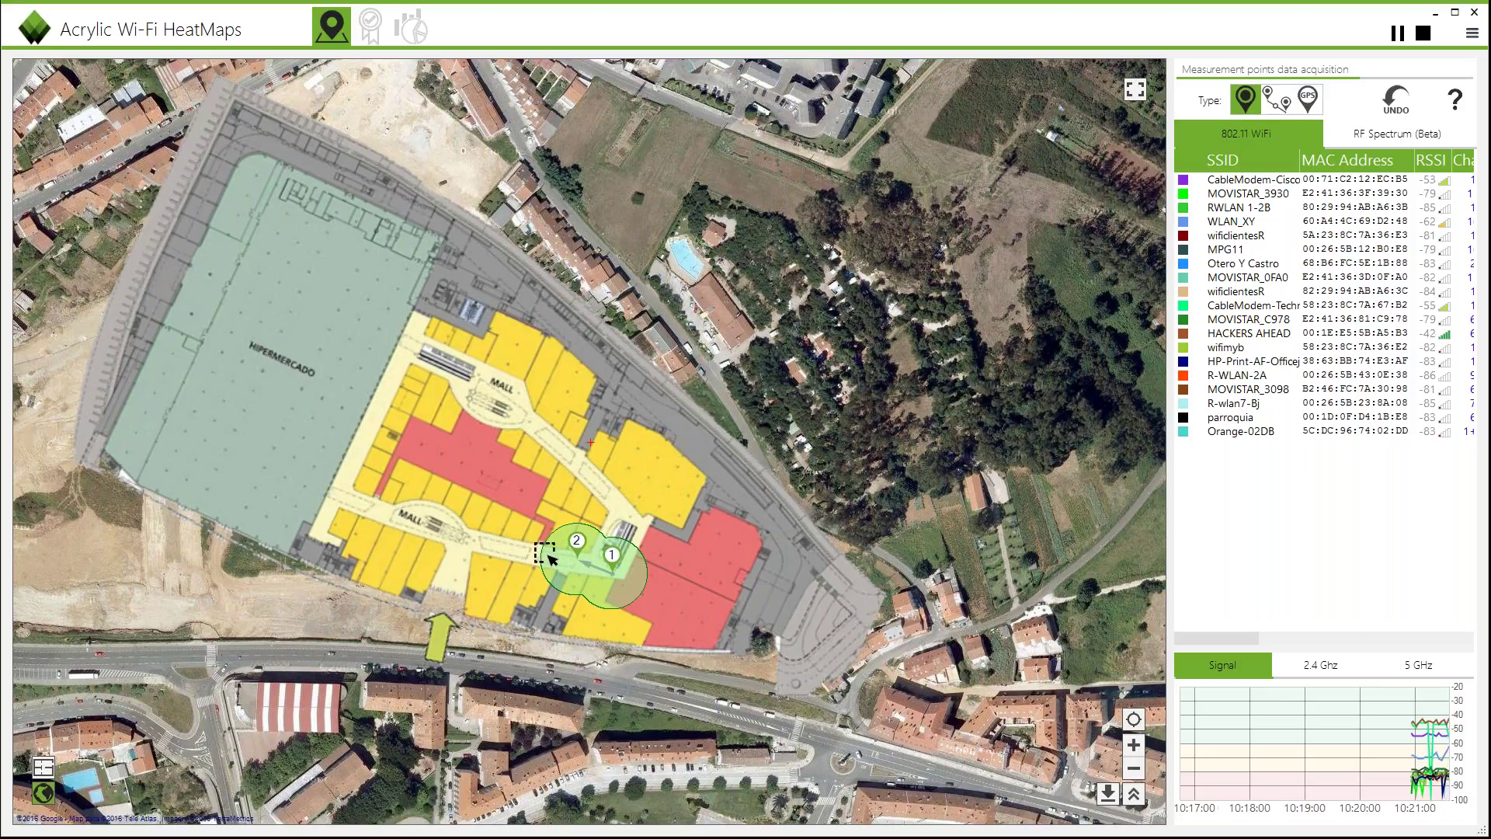
pyautogui.click(546, 551)
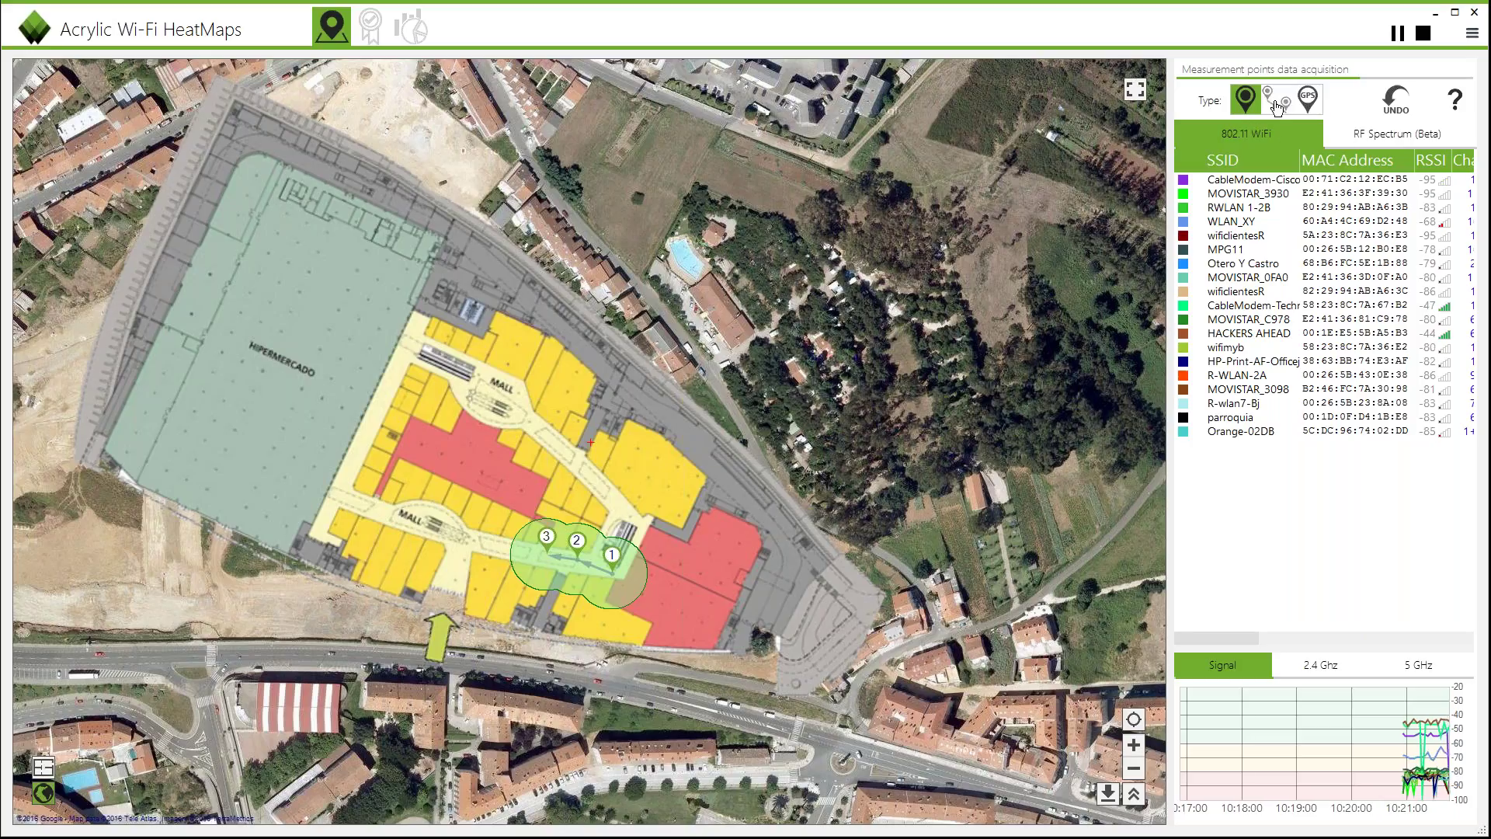
# Step: Switch to continuous acquisition and record a route along the lower mall corridor to its western corner and up the corridor beside the Hipermercado
pyautogui.click(1276, 99)
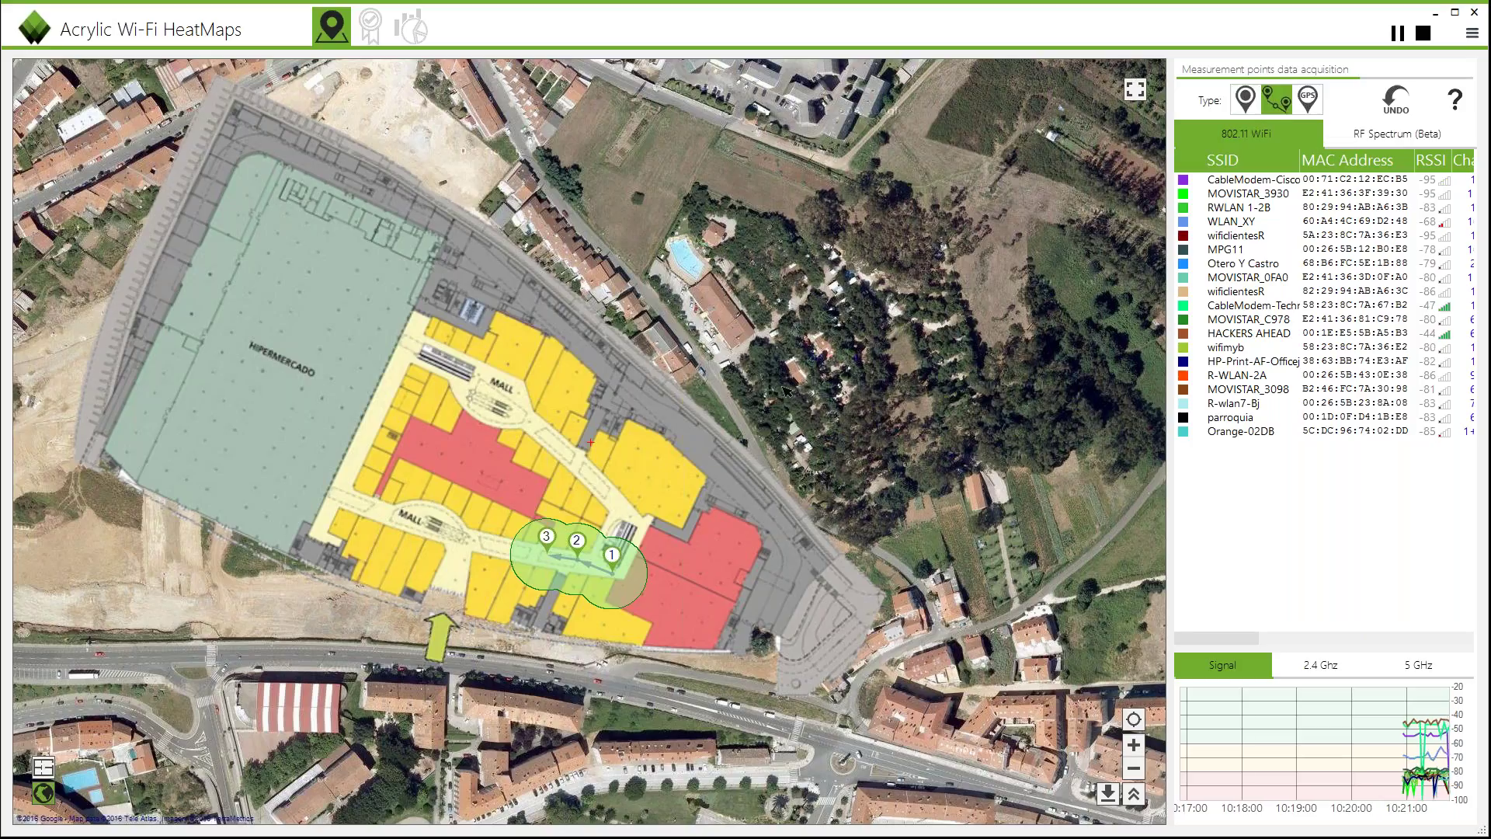
pyautogui.click(519, 545)
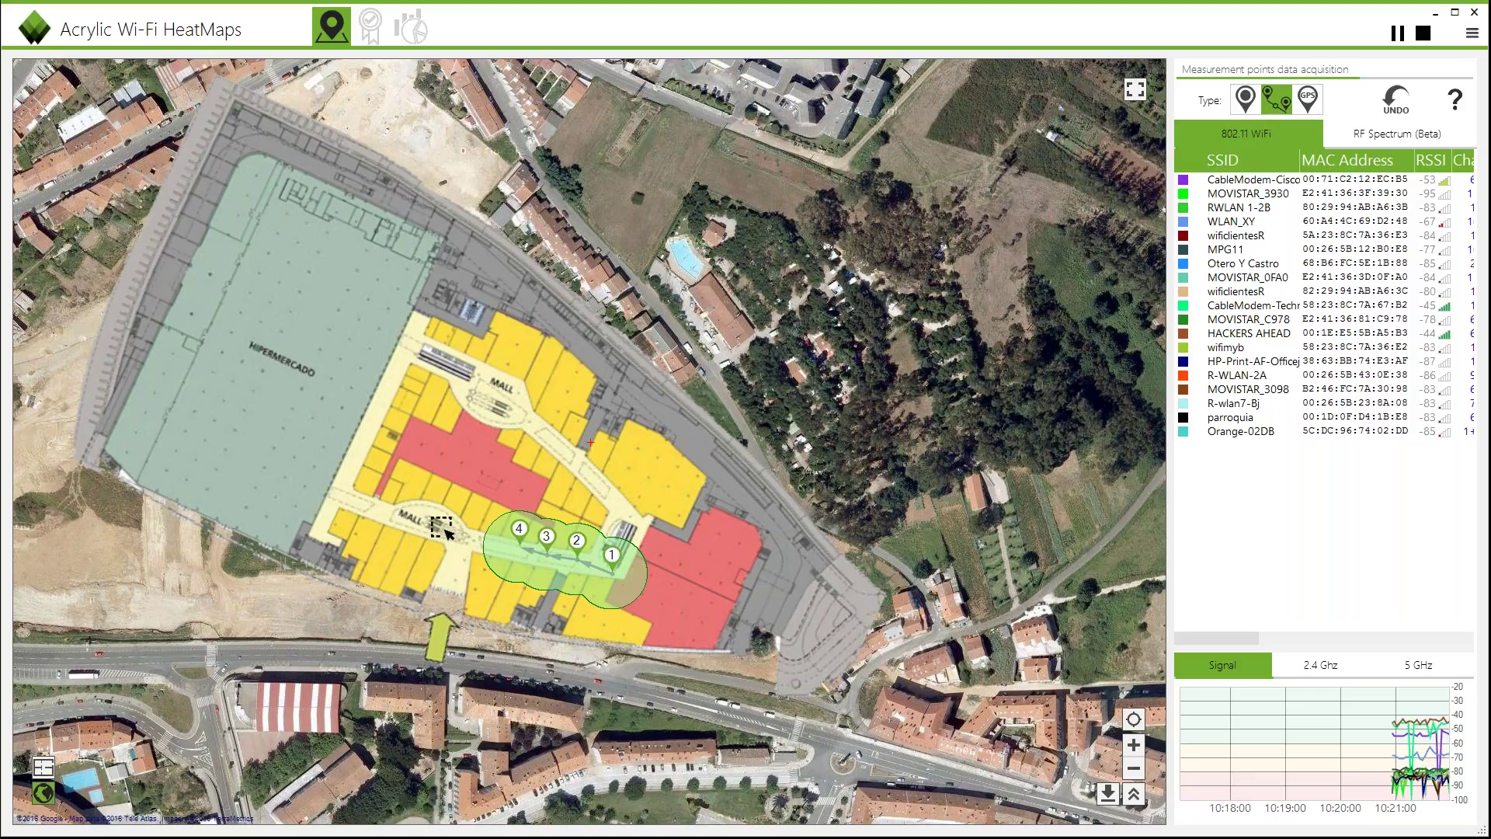
pyautogui.click(340, 488)
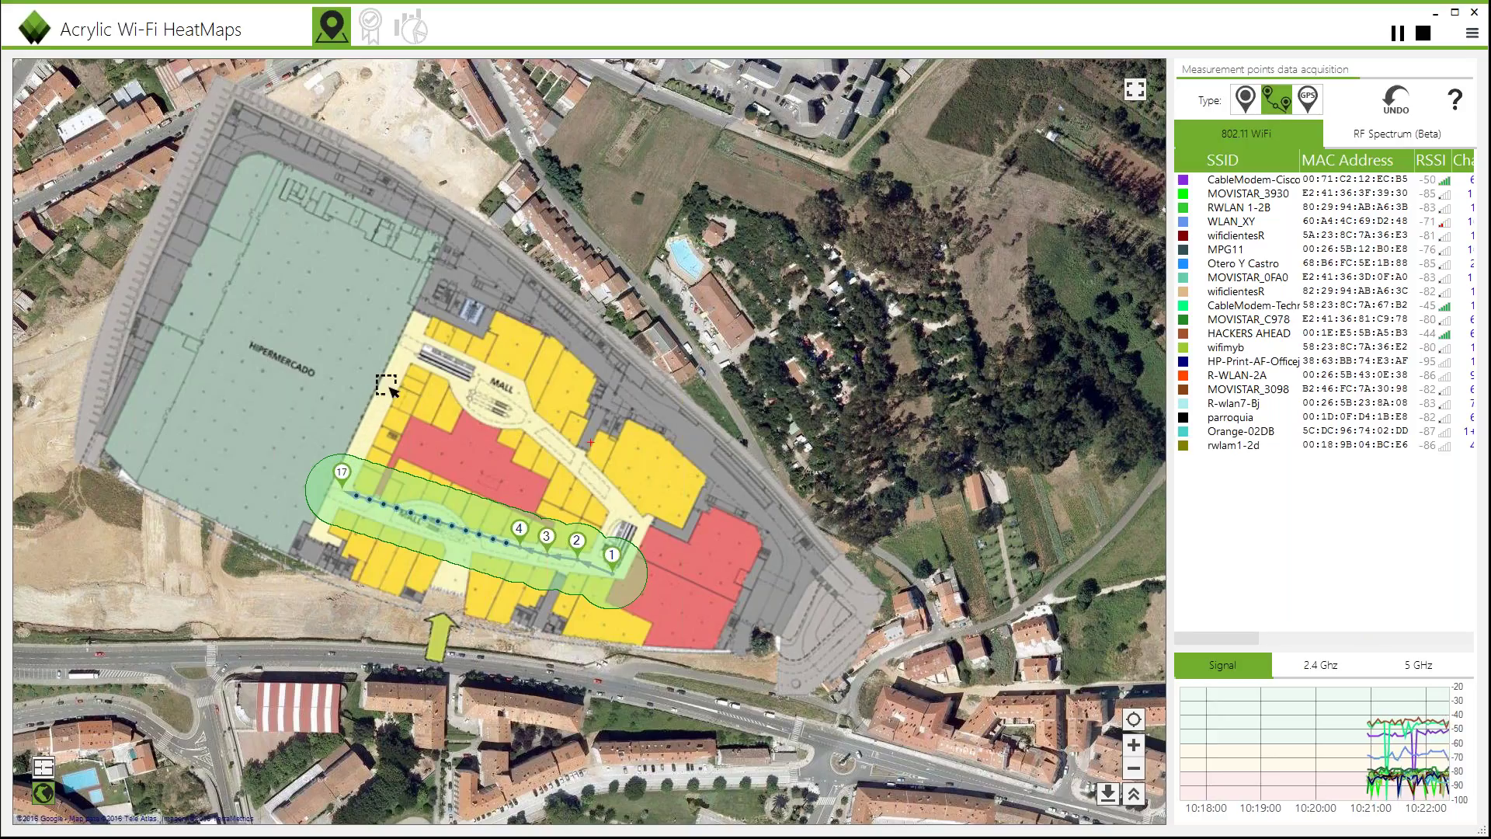
pyautogui.click(412, 335)
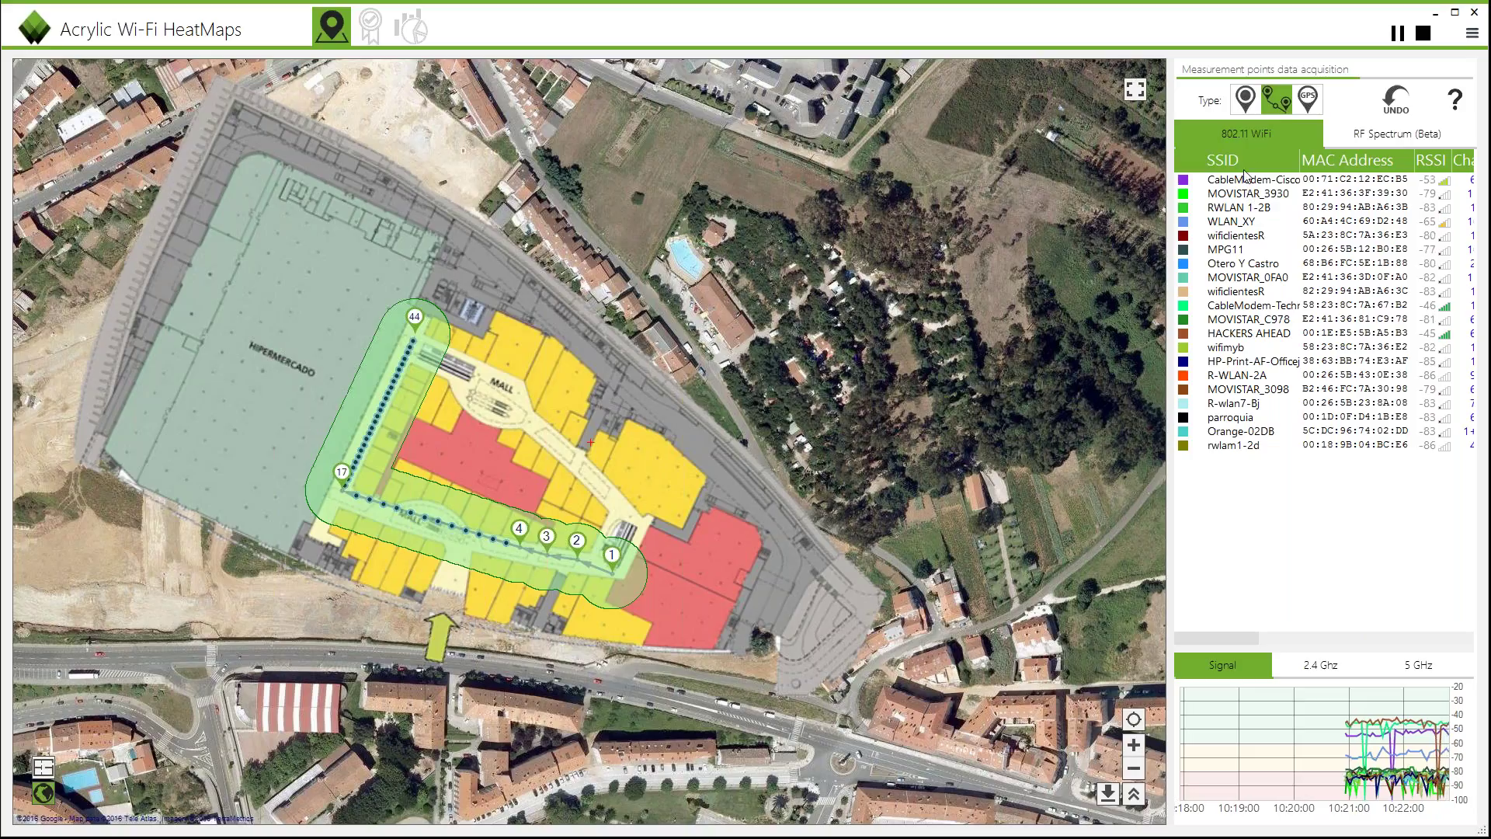
# Step: Review the detected networks' channel, width, 802.11 and rate columns, and highlight HACKERS AHEAD and the CableModem-Techn network in the signal graph
pyautogui.moveTo(1222, 641); pyautogui.dragTo(1282, 634)
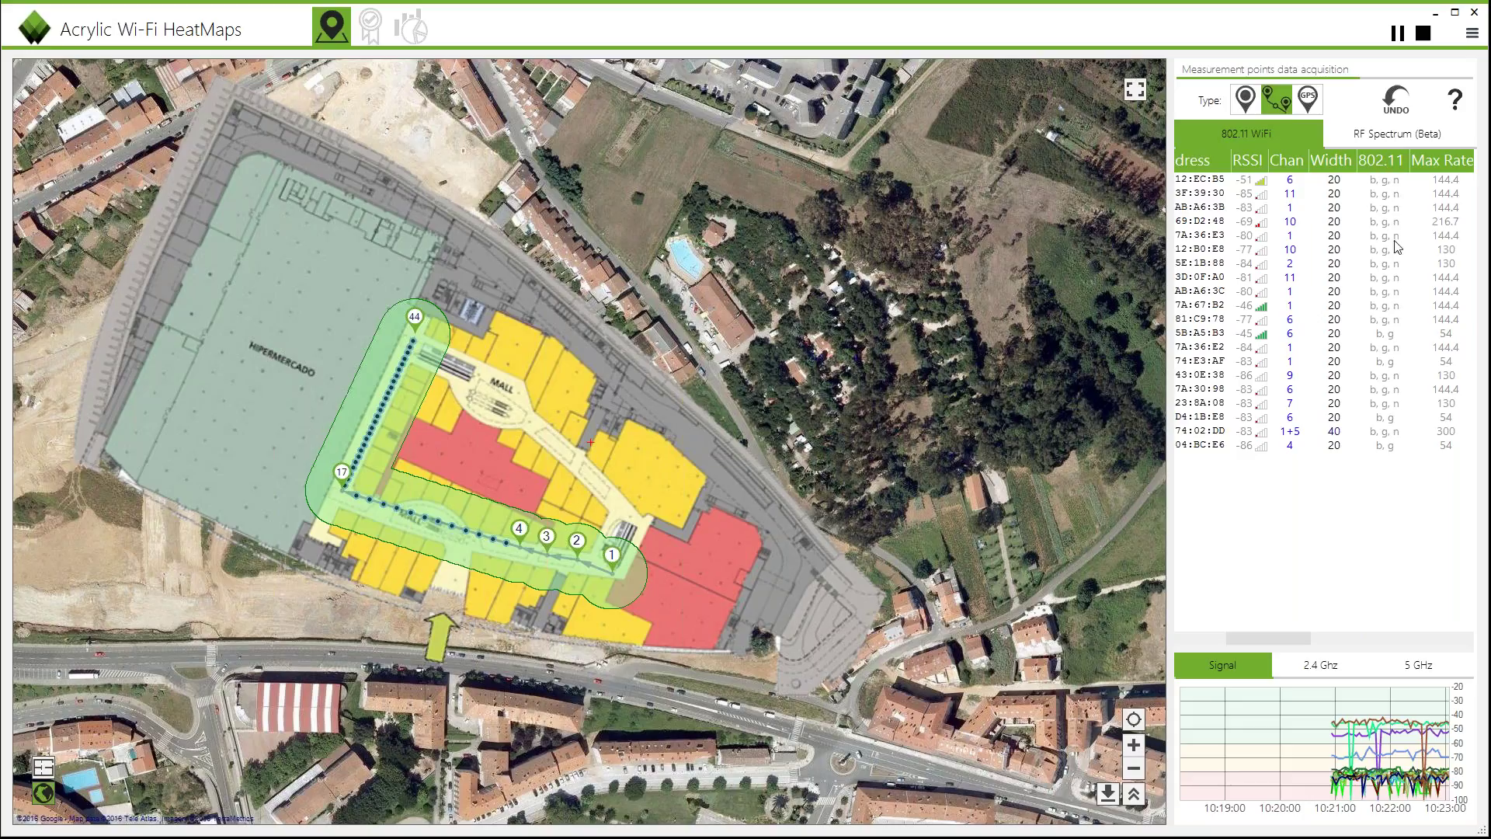
pyautogui.moveTo(1278, 639); pyautogui.dragTo(1216, 651)
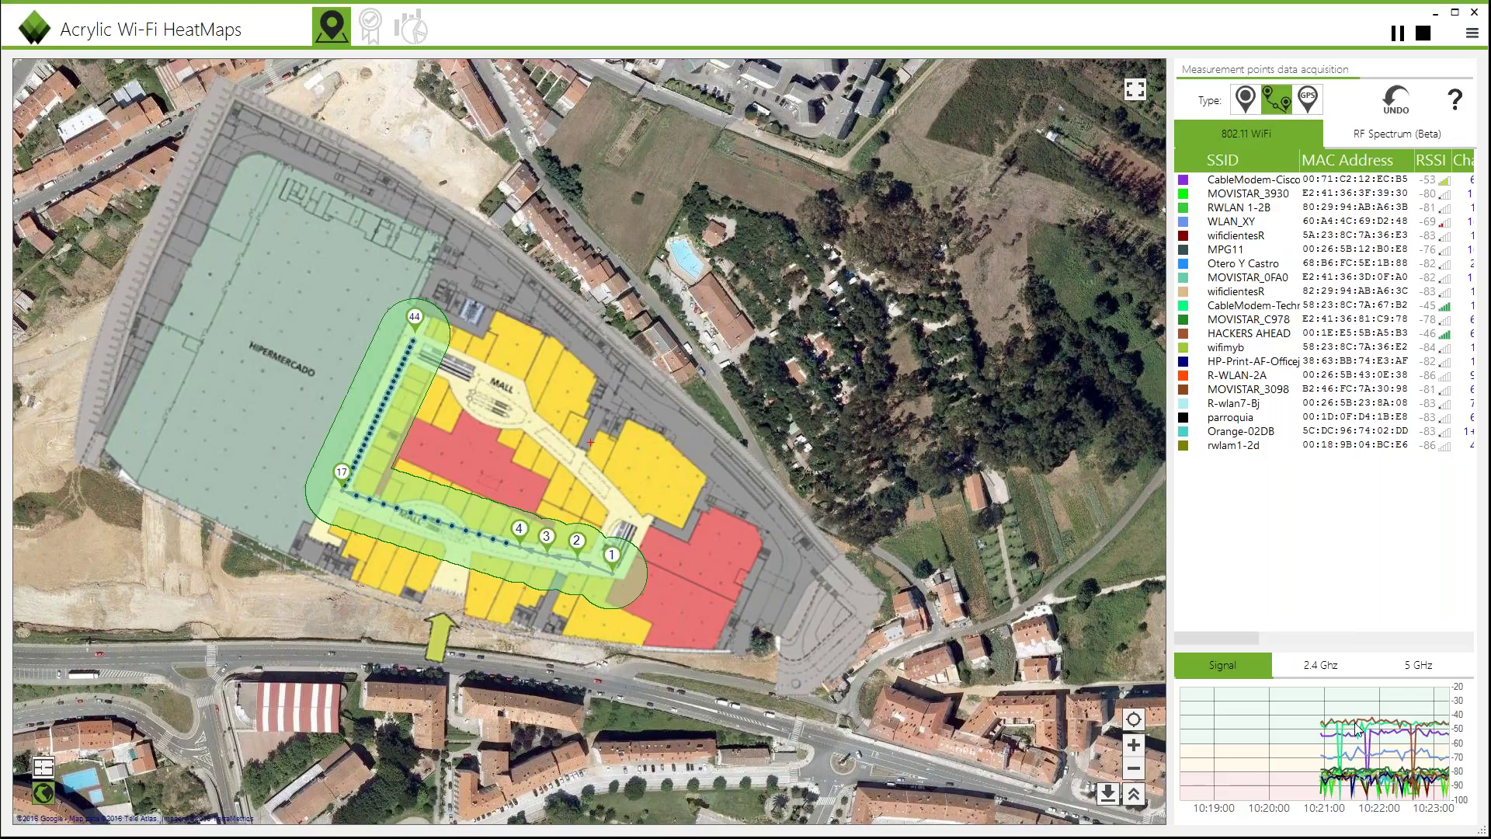
pyautogui.click(1234, 334)
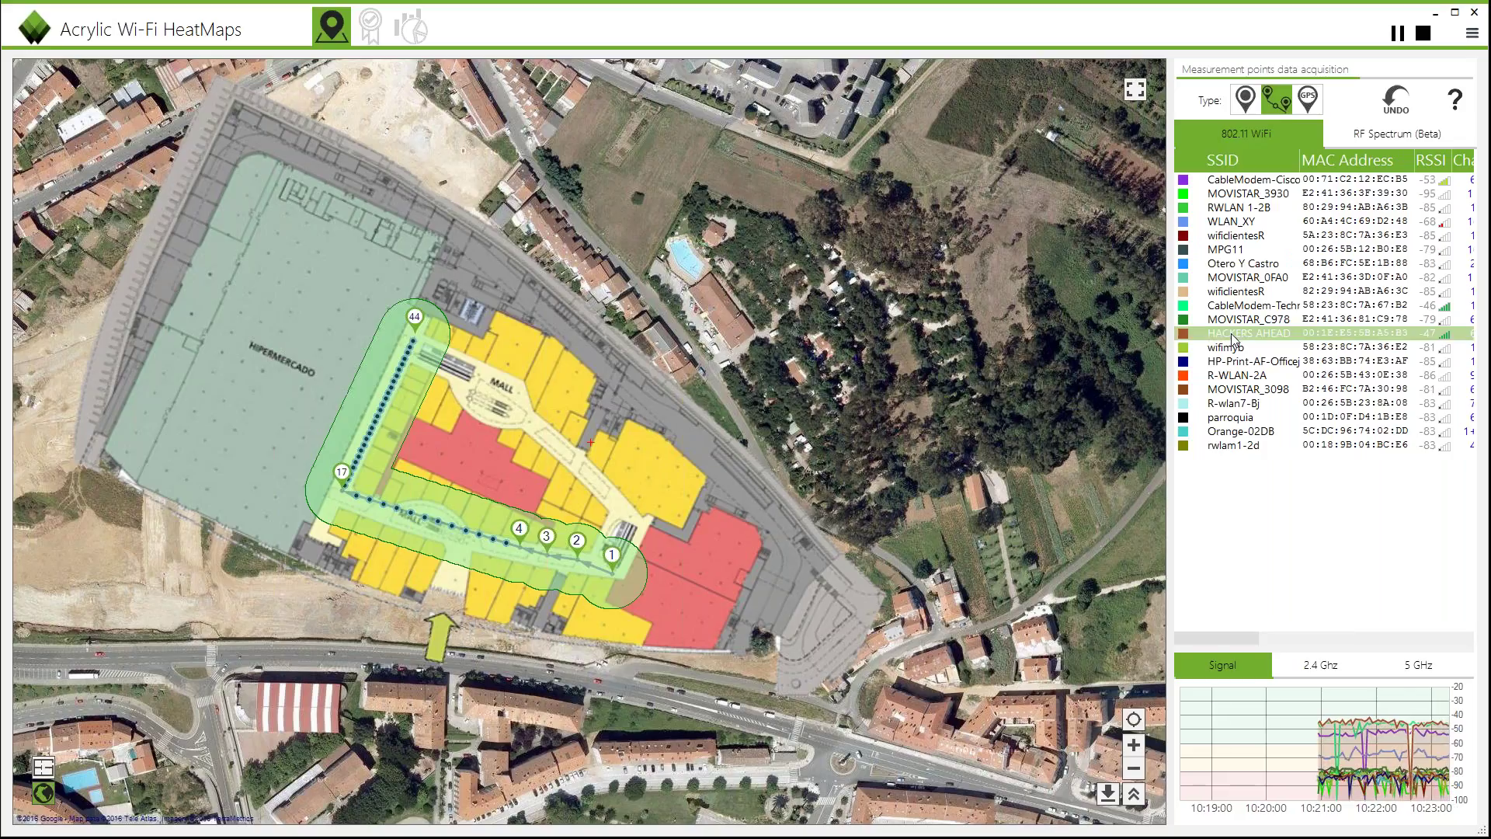
pyautogui.click(1234, 308)
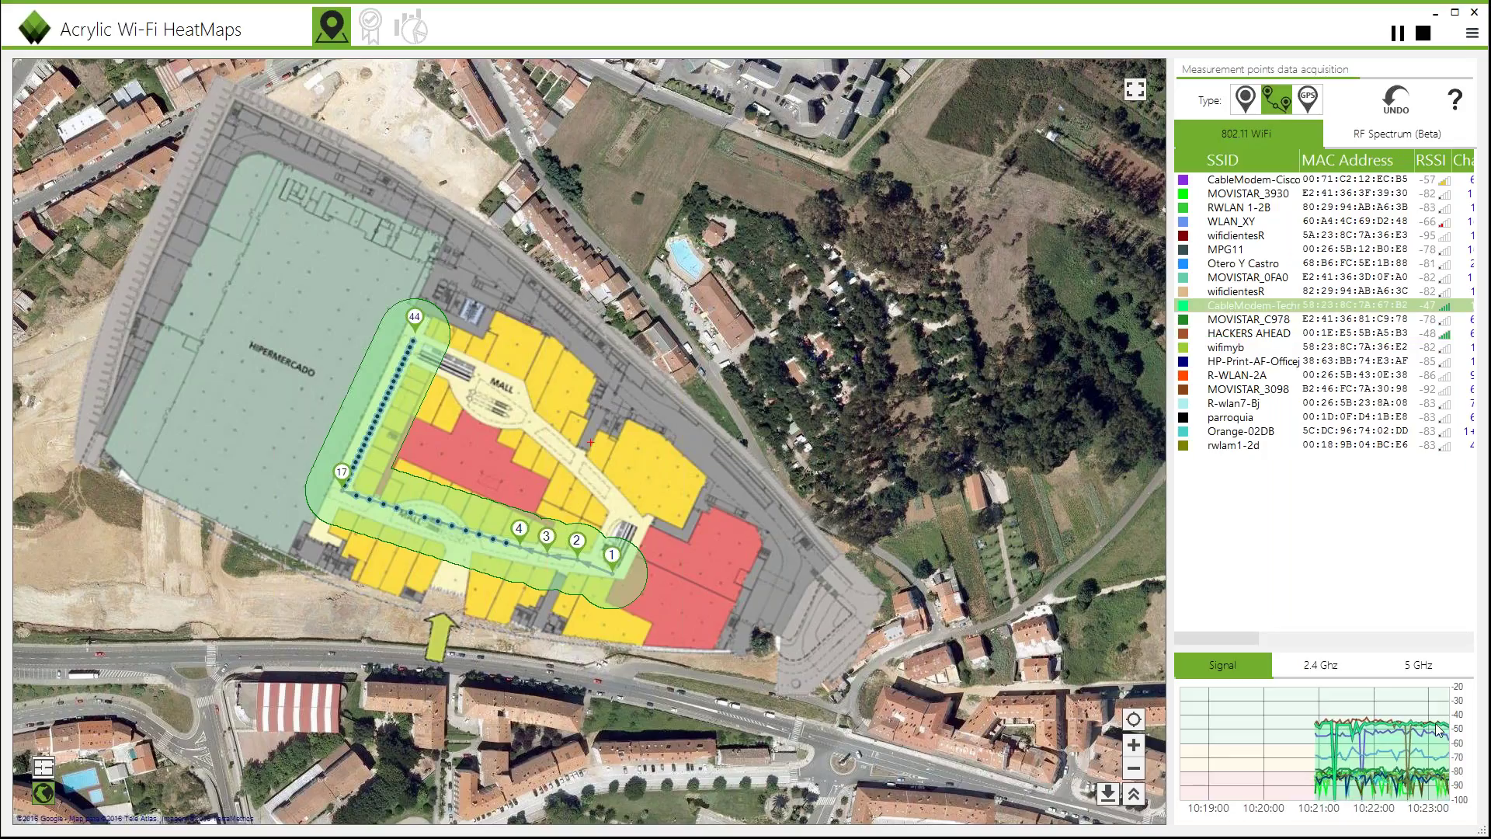
# Step: Examine the 2.4 GHz channel graph with WLAN_XY highlighted and the 5 GHz graph, and return to the signal graph
pyautogui.click(1313, 671)
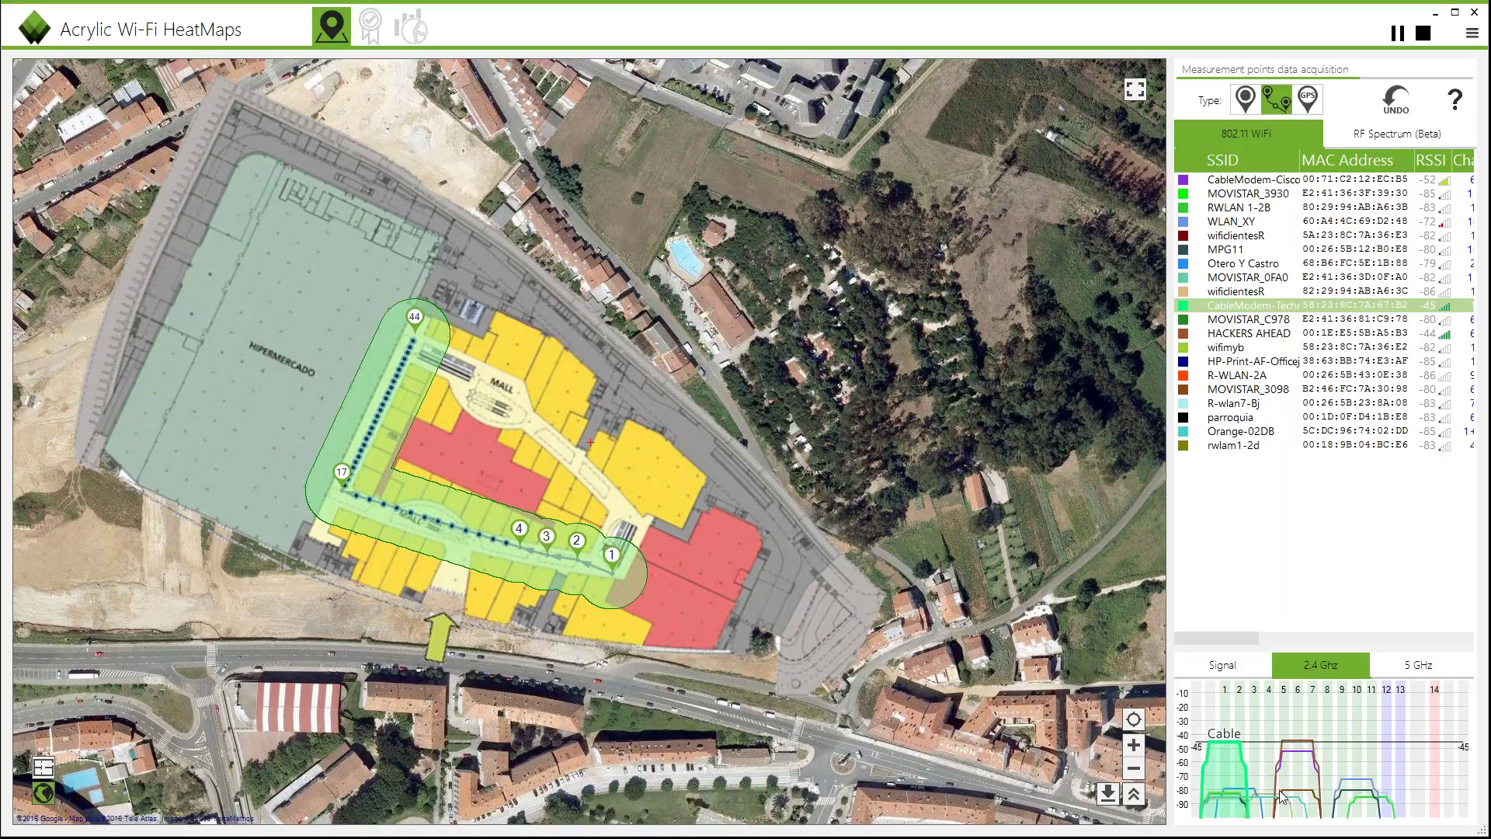
pyautogui.click(1240, 239)
pyautogui.click(1233, 218)
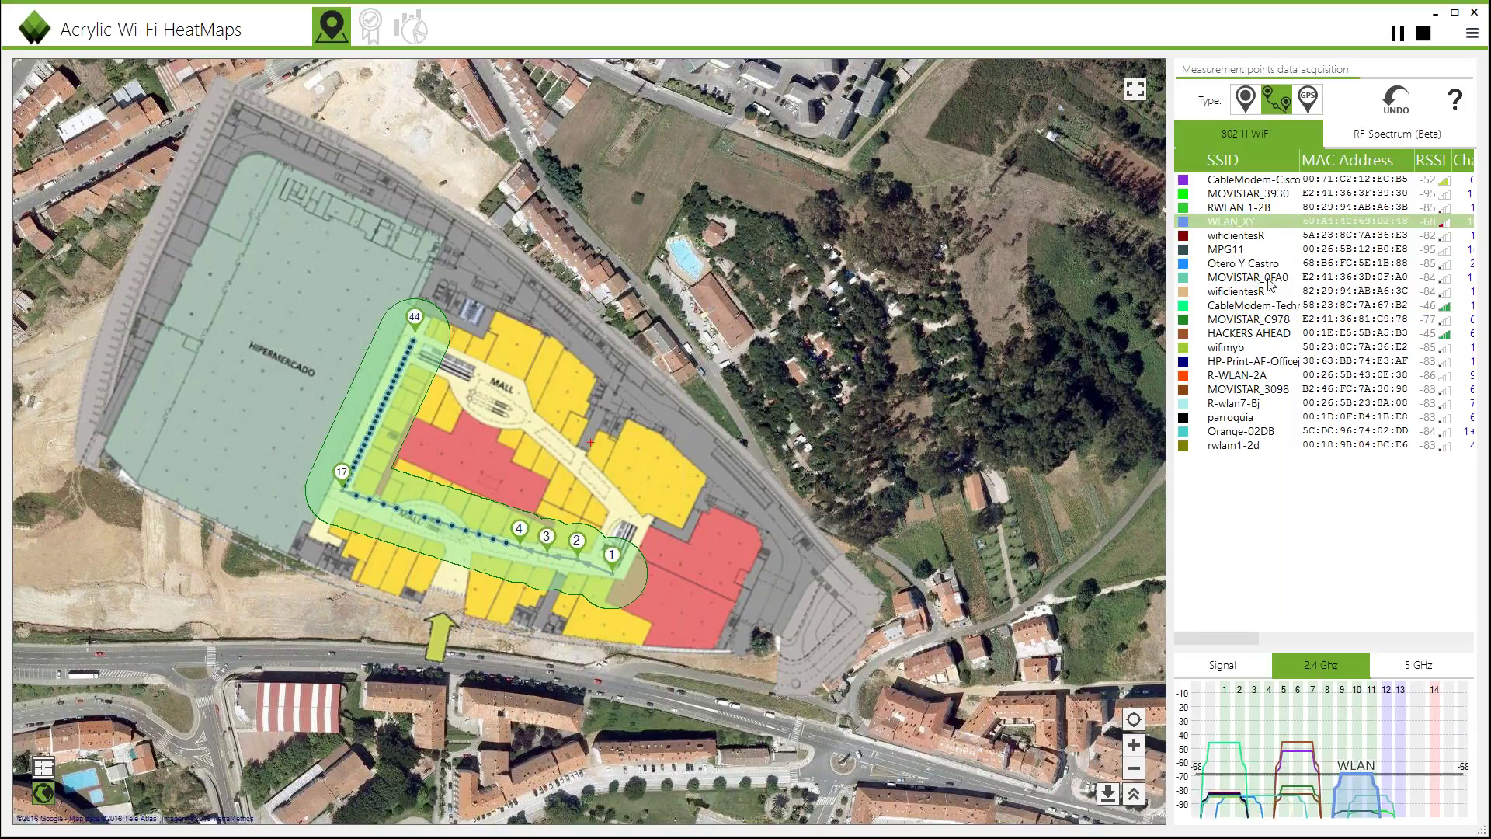
pyautogui.click(1426, 665)
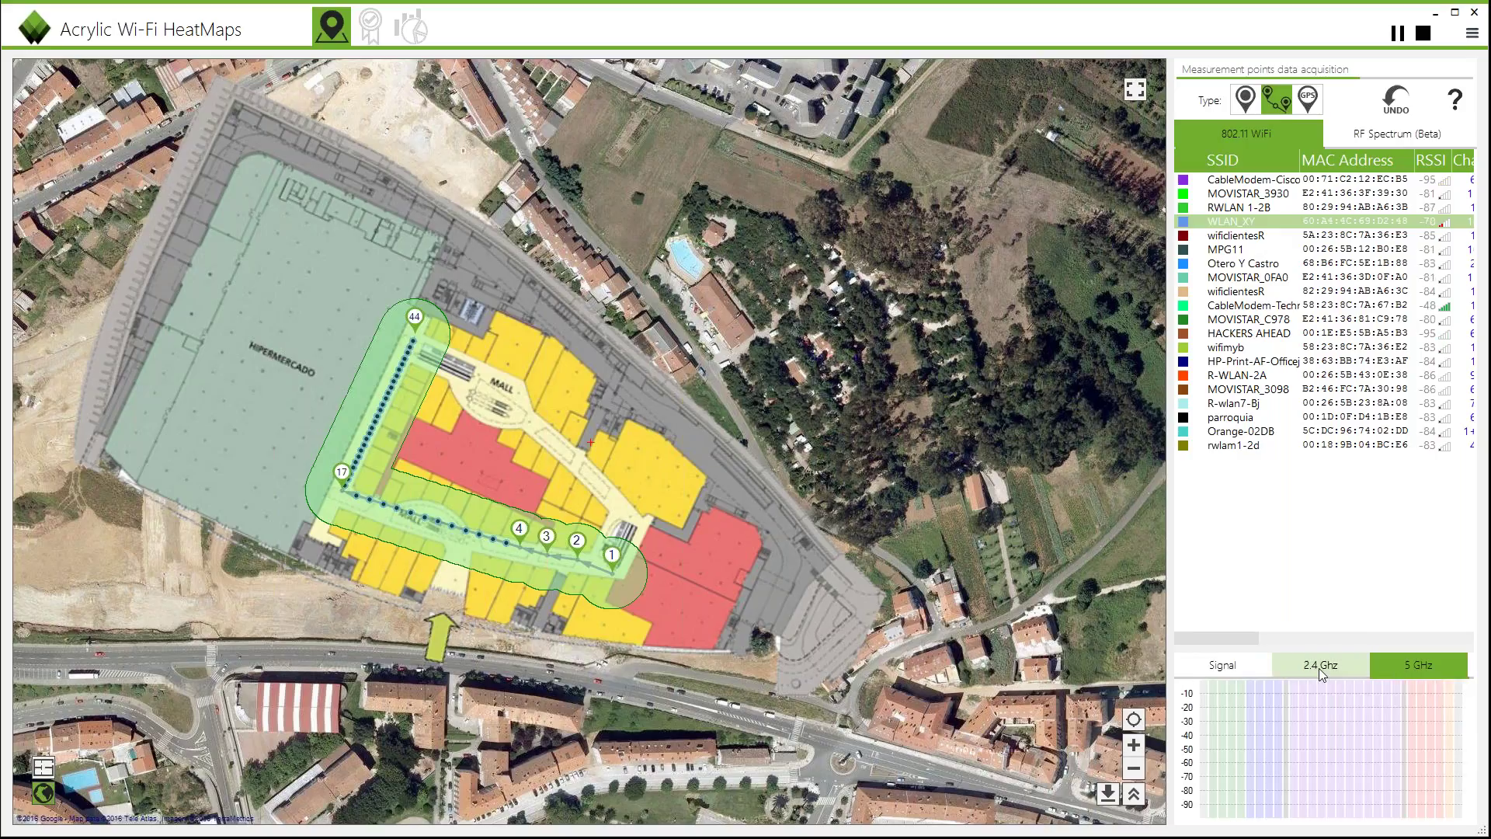
pyautogui.click(1246, 671)
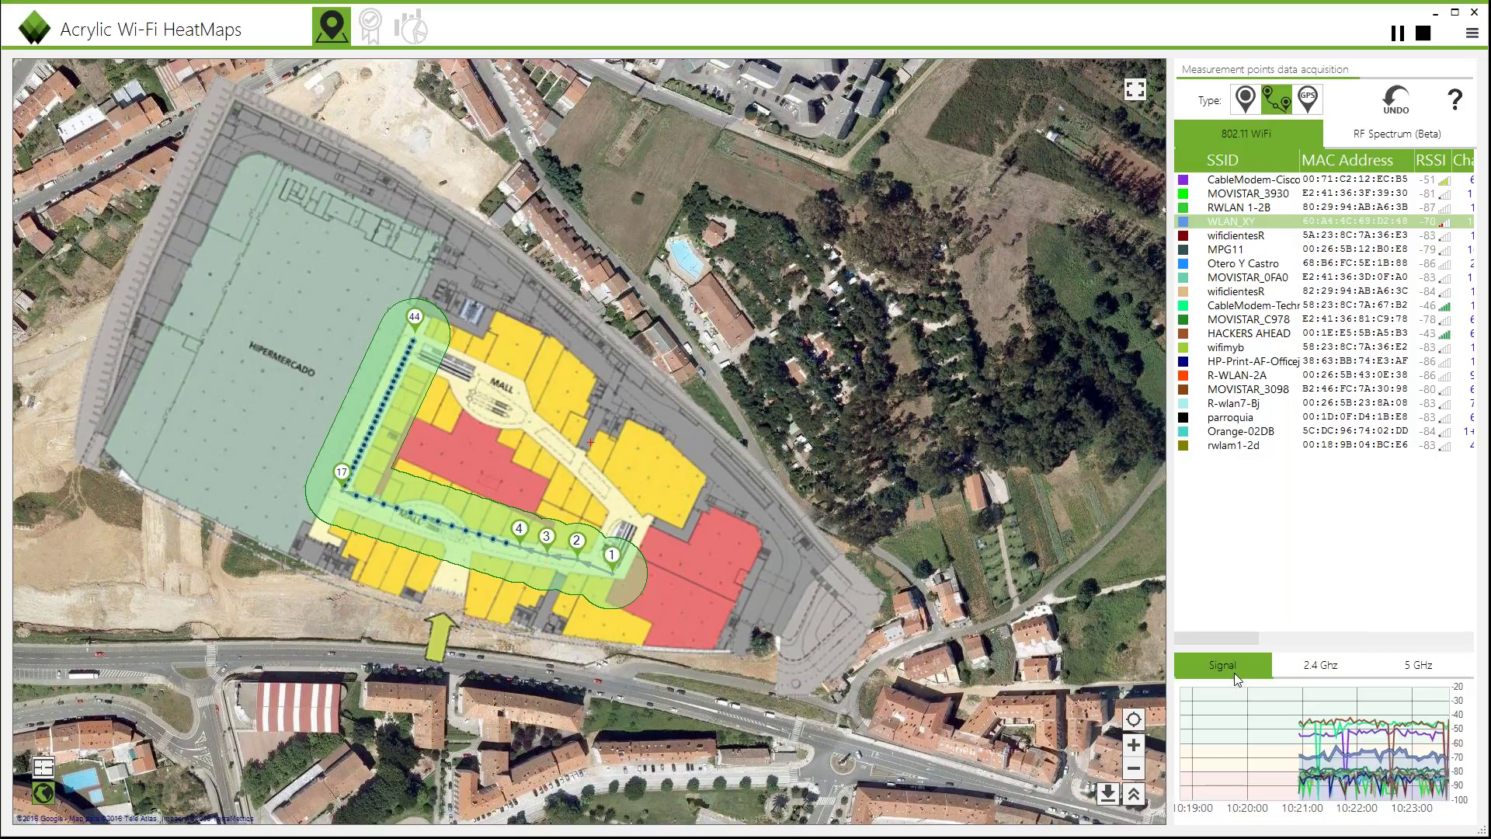
# Step: Examine the RF Spectrum capture for the 2.4 GHz and 5 GHz bands
pyautogui.click(1387, 136)
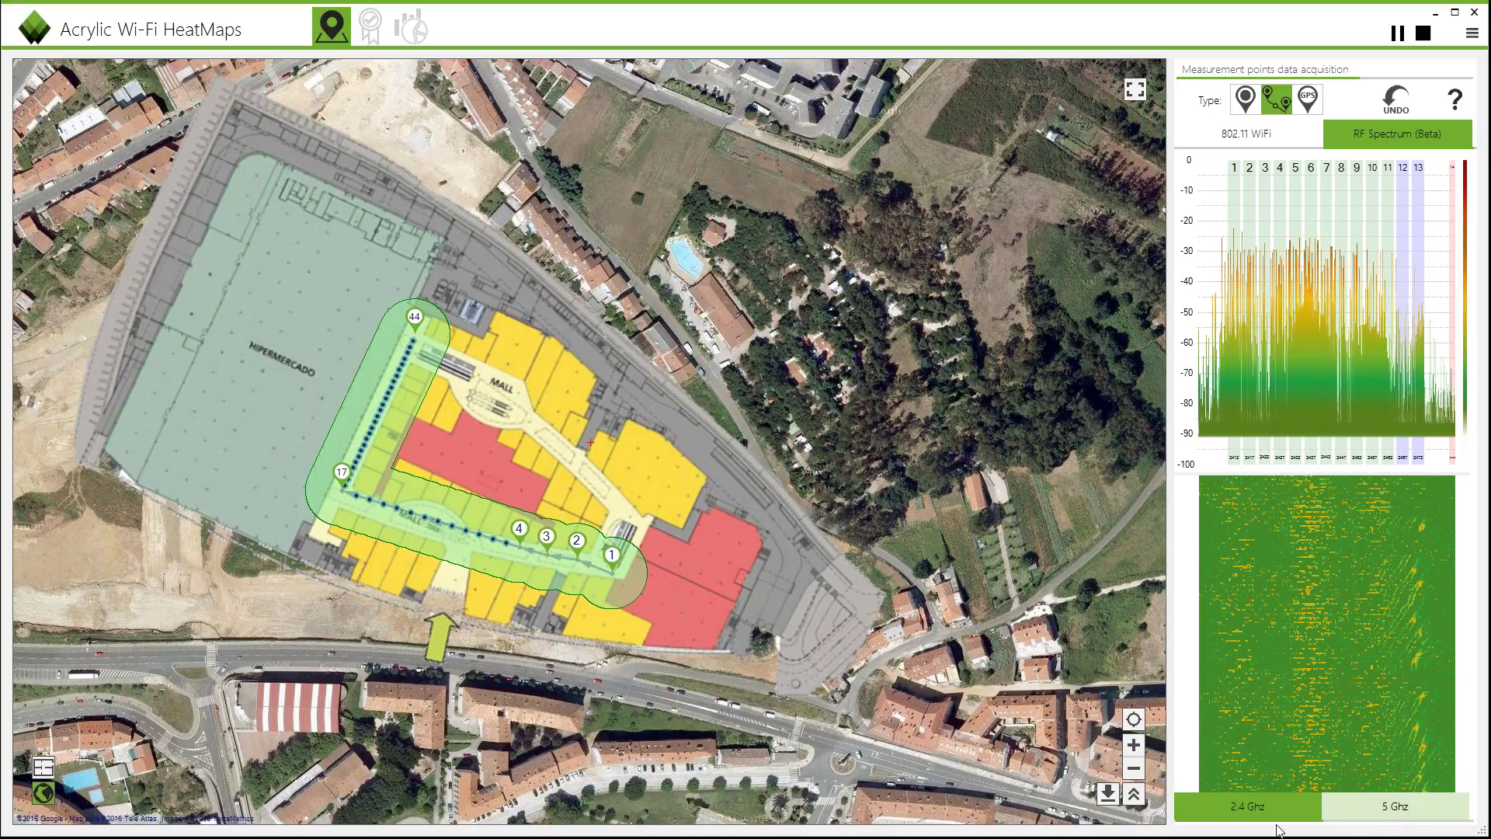
pyautogui.click(1384, 807)
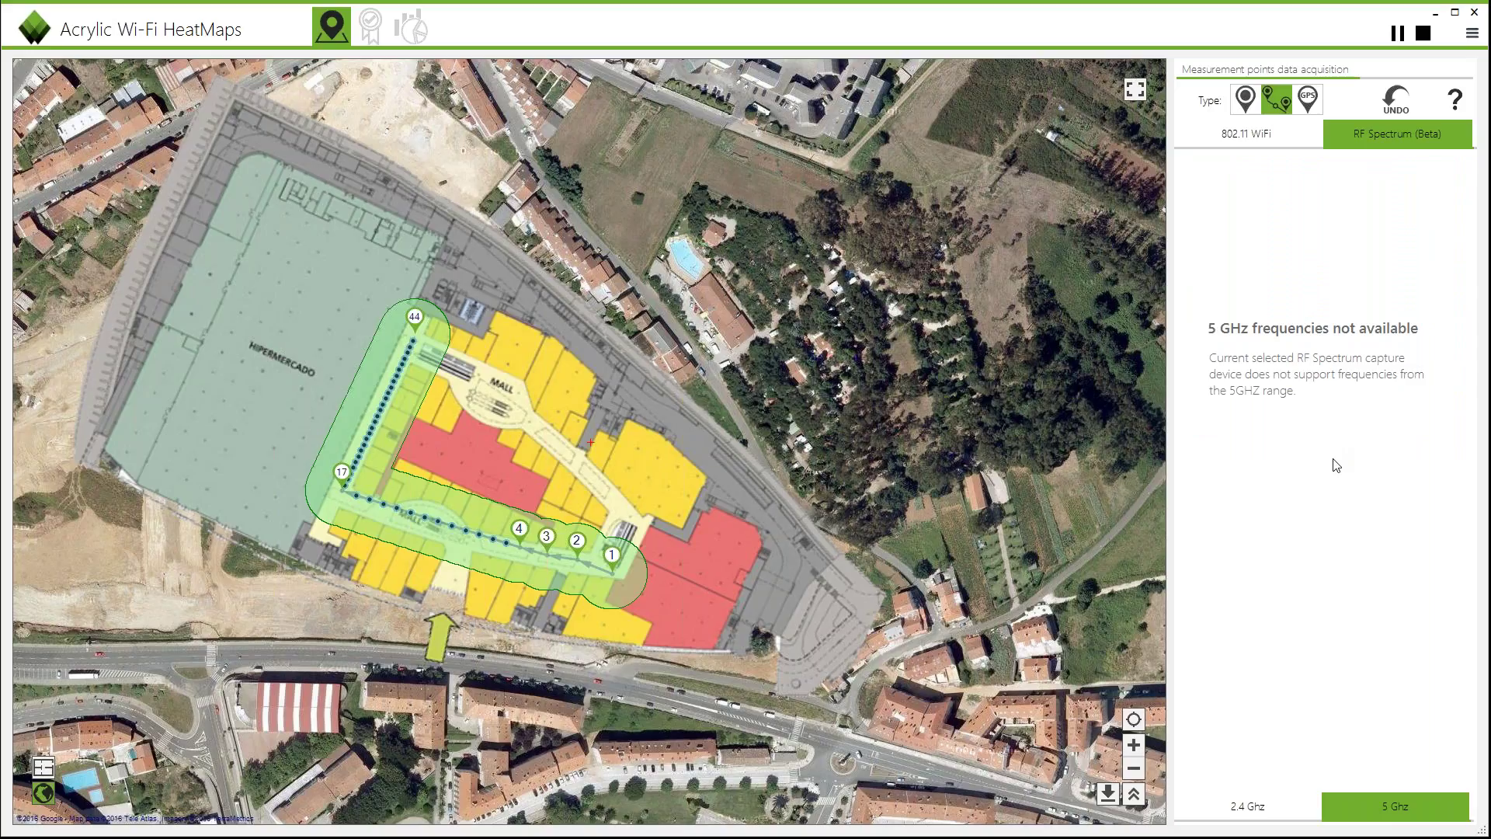
pyautogui.click(1282, 814)
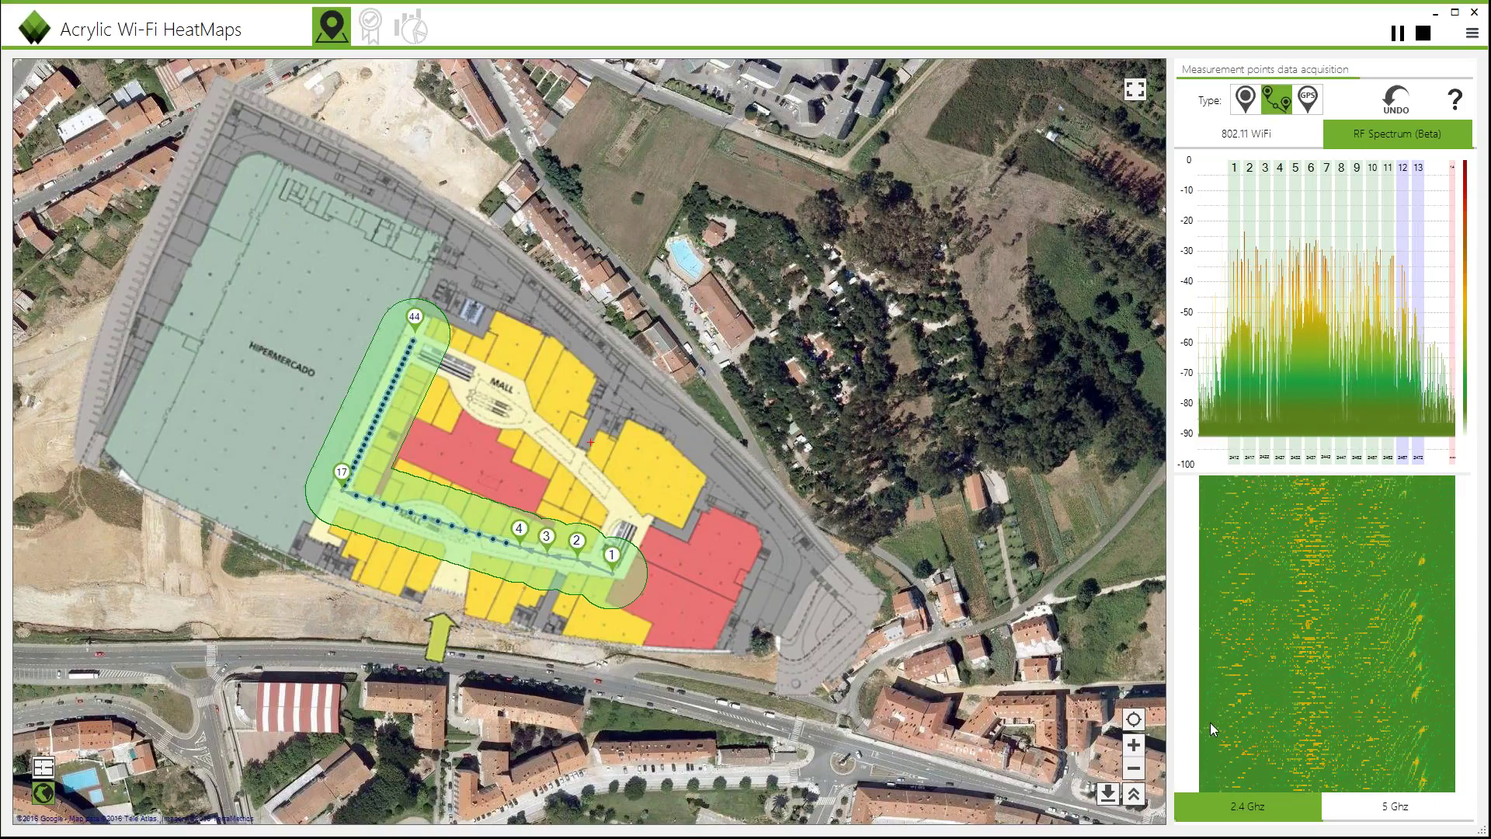
# Step: Set the acquisition type back to single points, show the 802.11 WiFi network list and stop the scan
pyautogui.click(1245, 99)
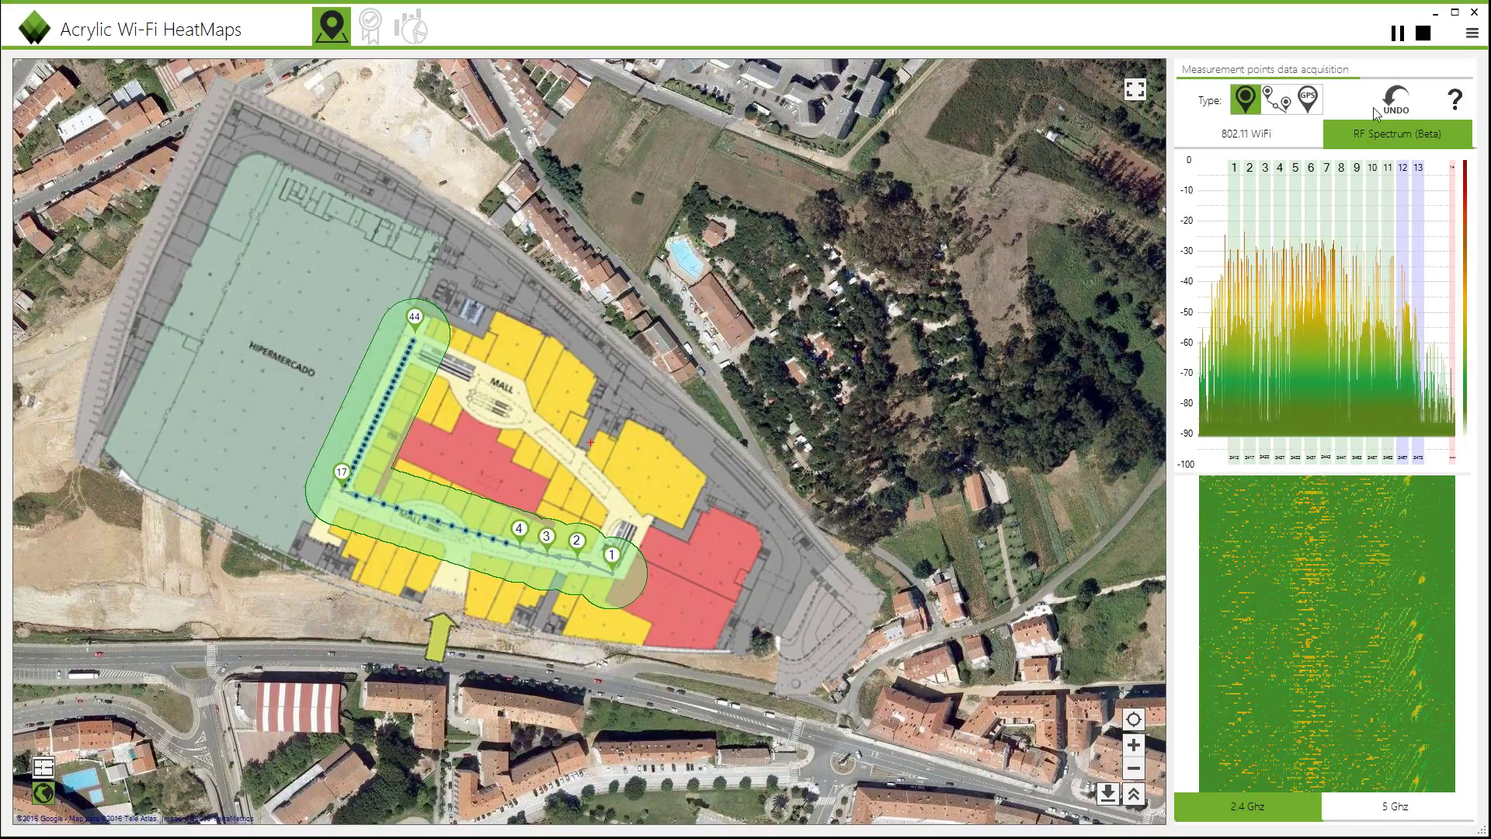
pyautogui.click(1268, 140)
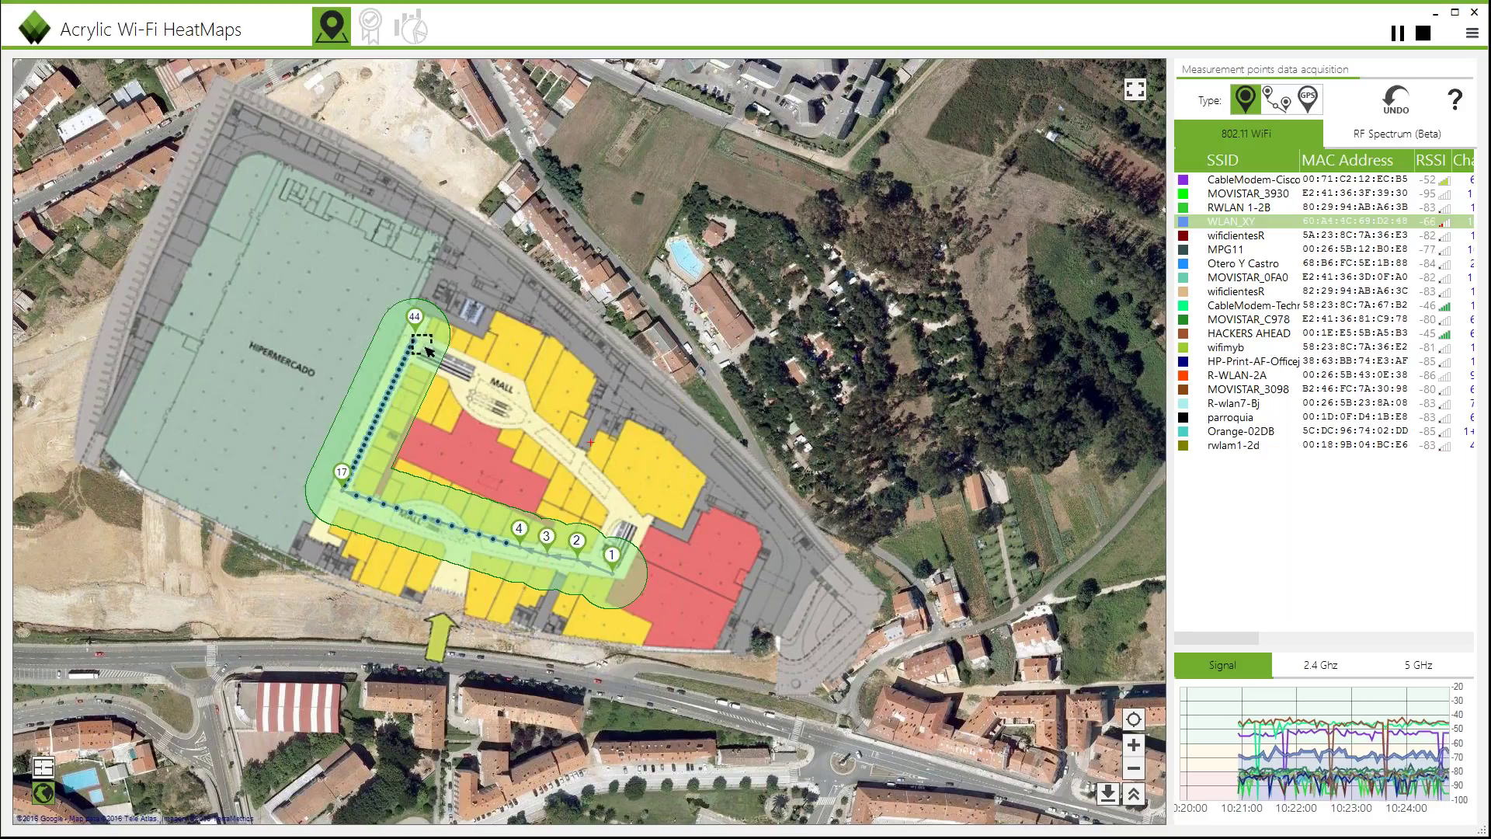
pyautogui.click(1425, 33)
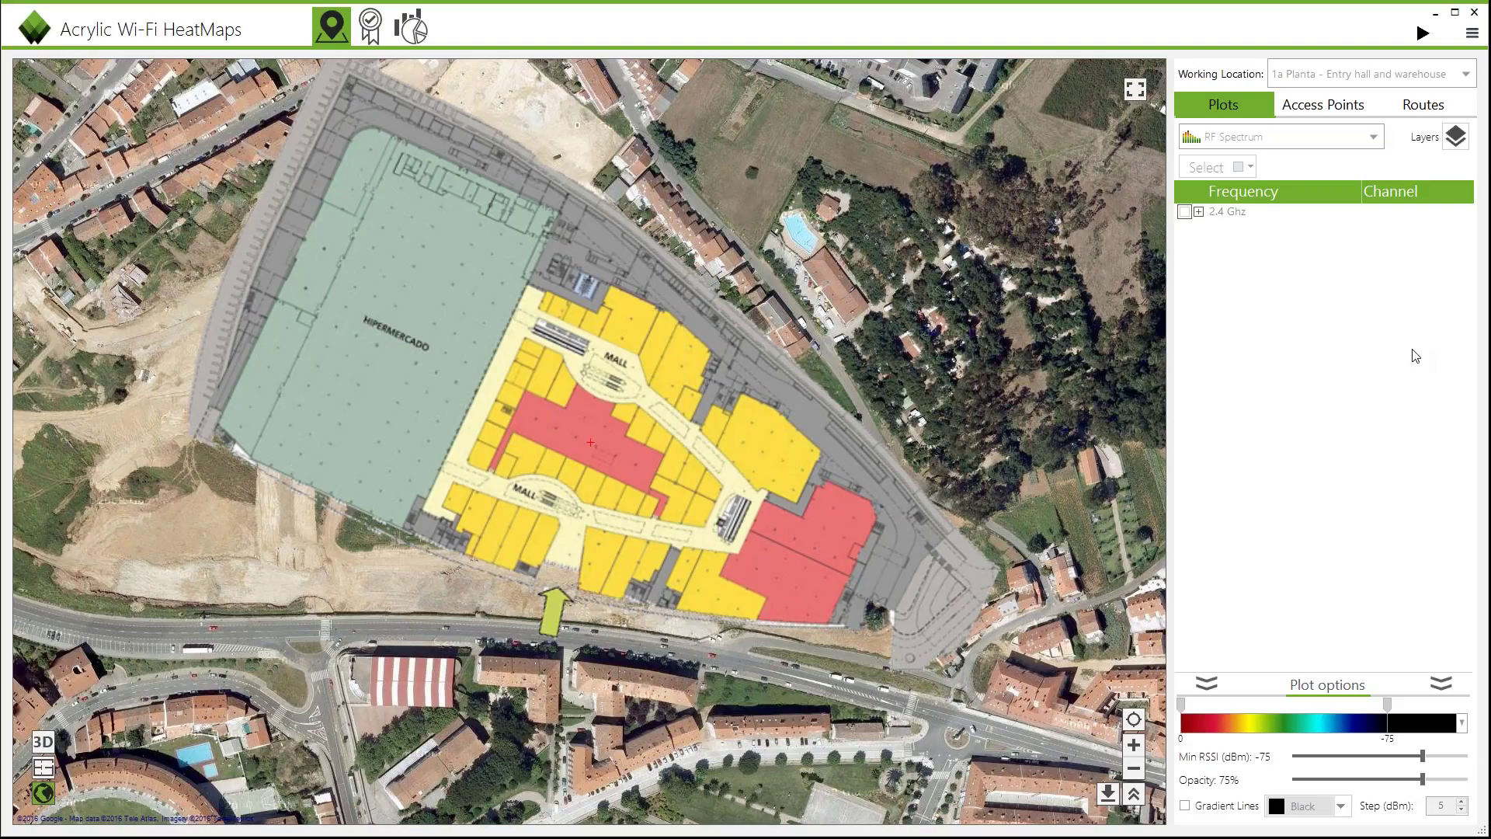
# Step: Close the As Cancelas project and open the recent project Acrylic WiFi Heatmaps - Demo Project 1.prj
pyautogui.click(1472, 33)
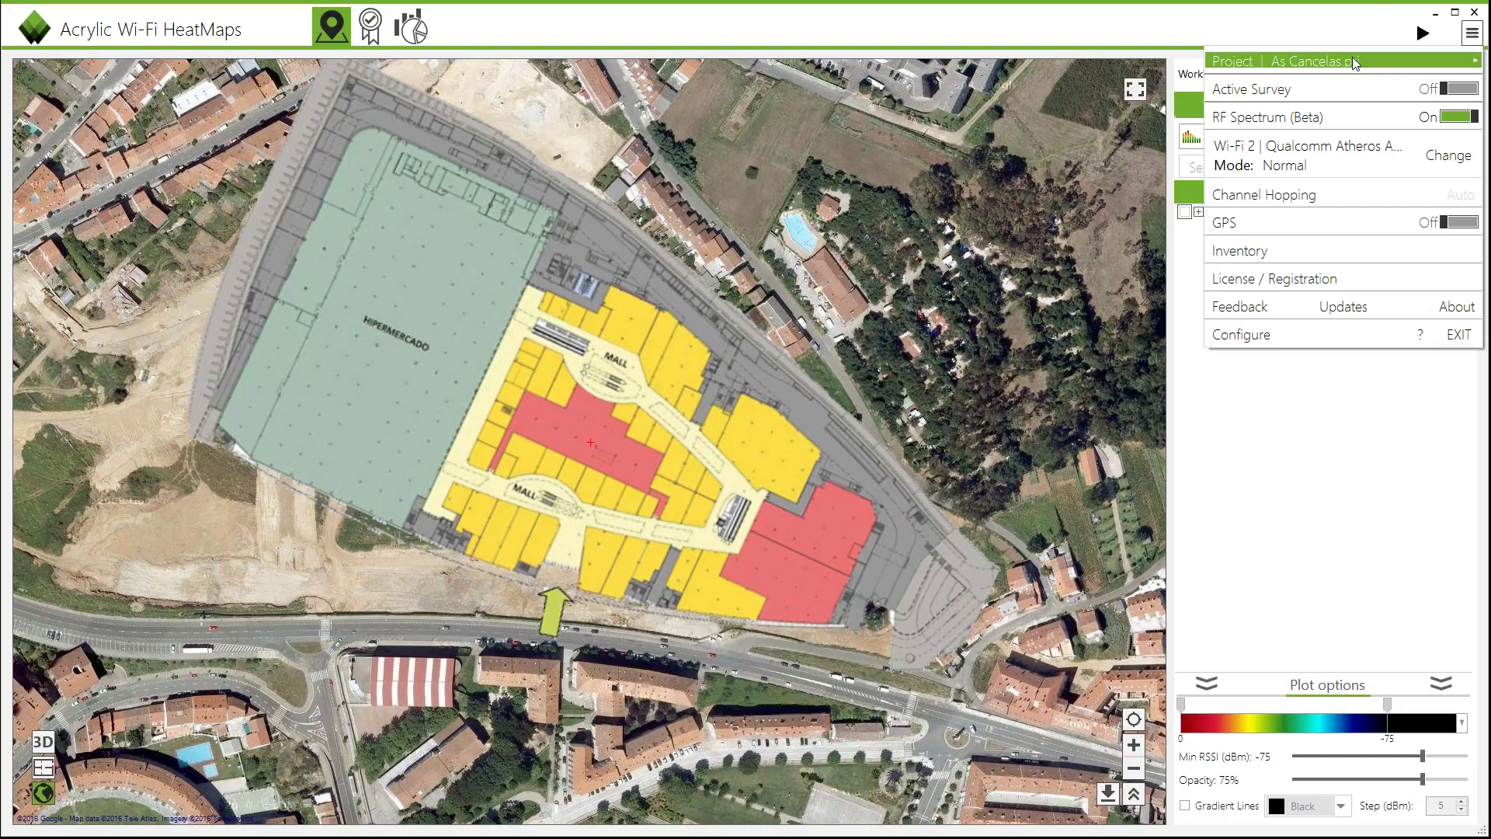
pyautogui.moveTo(1273, 61)
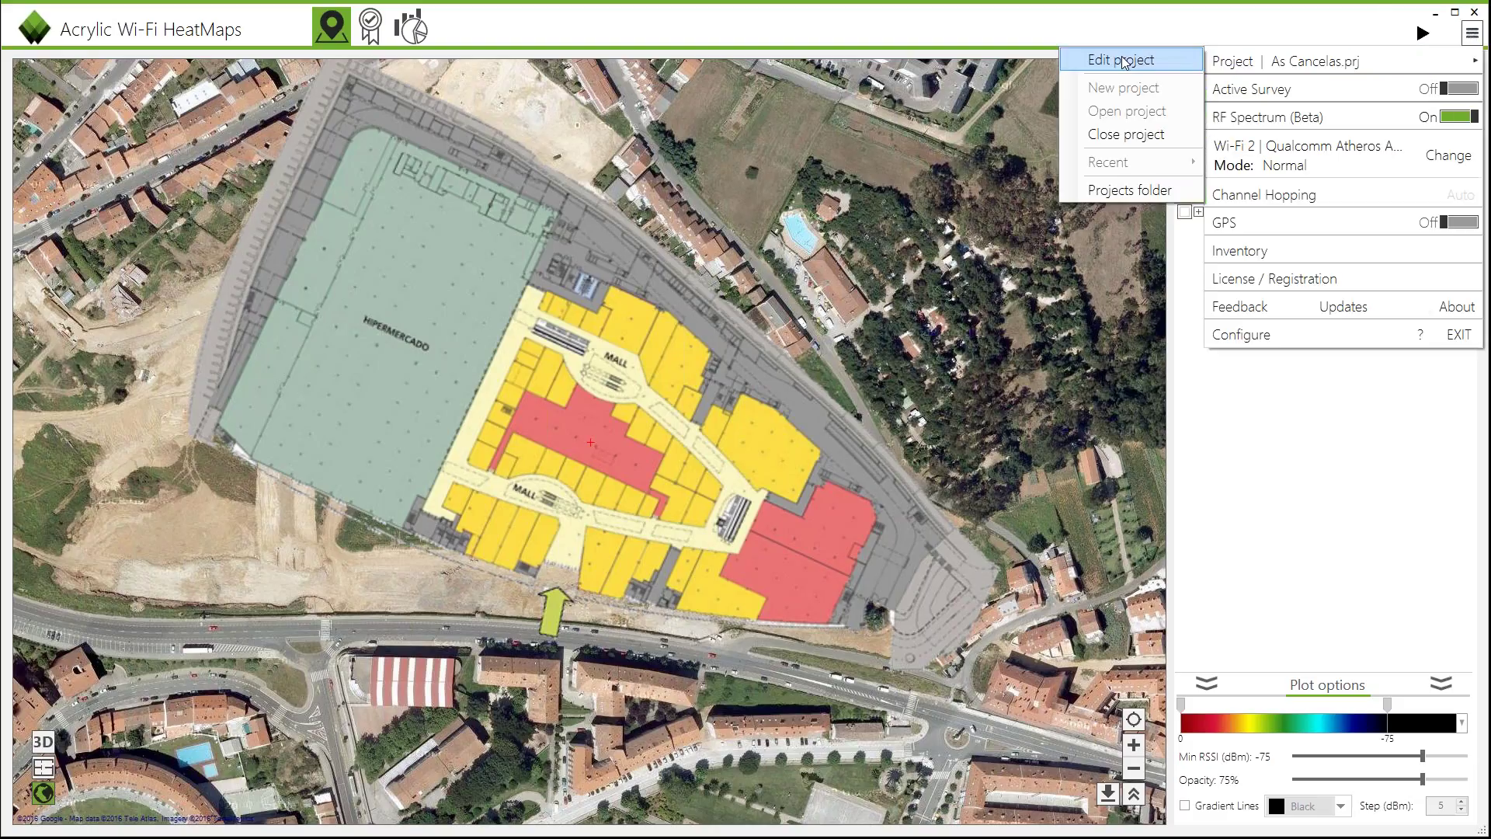
pyautogui.click(1126, 133)
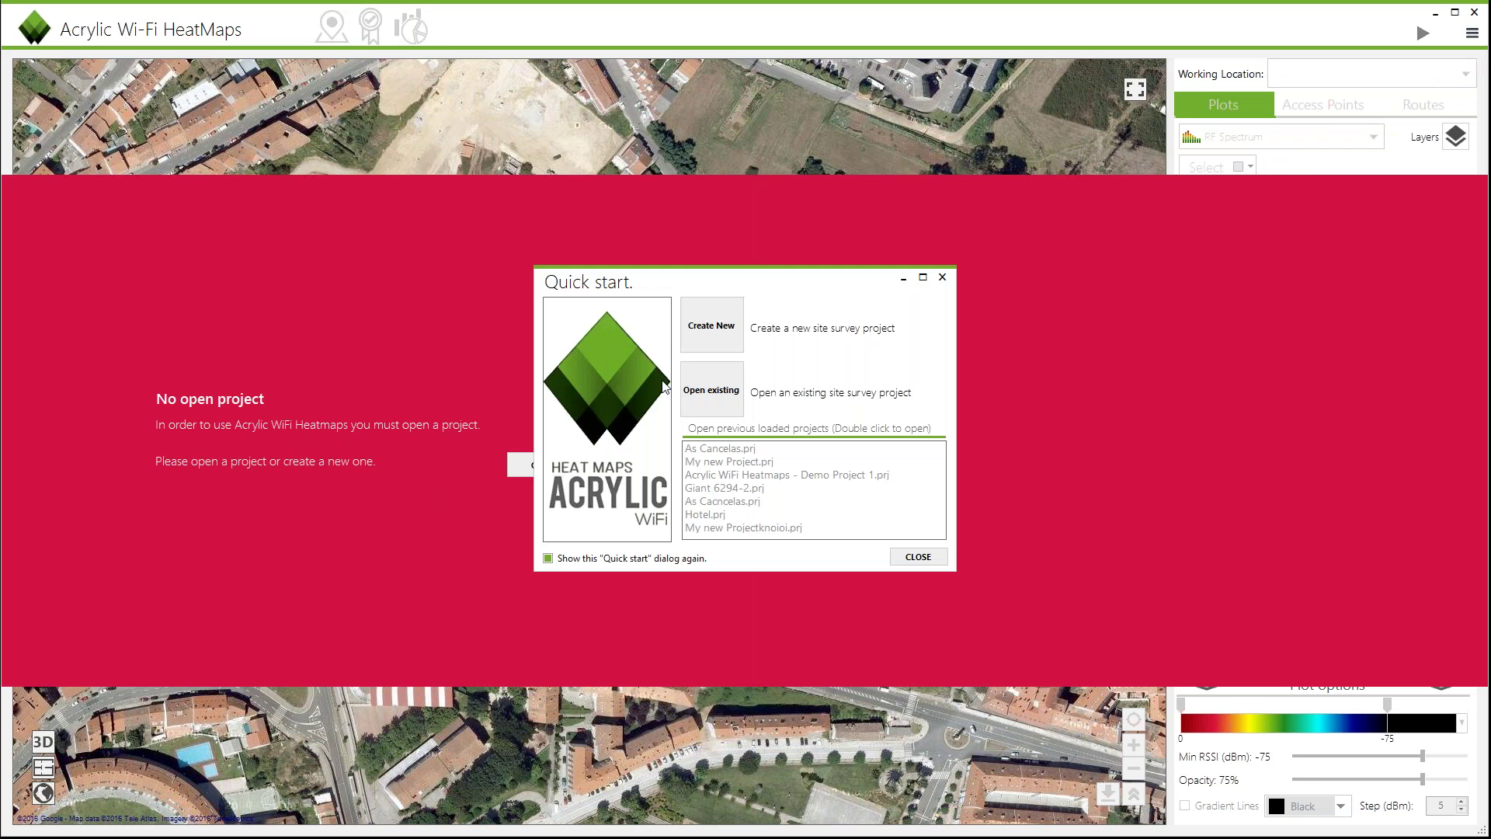
pyautogui.click(738, 474)
pyautogui.click(935, 556)
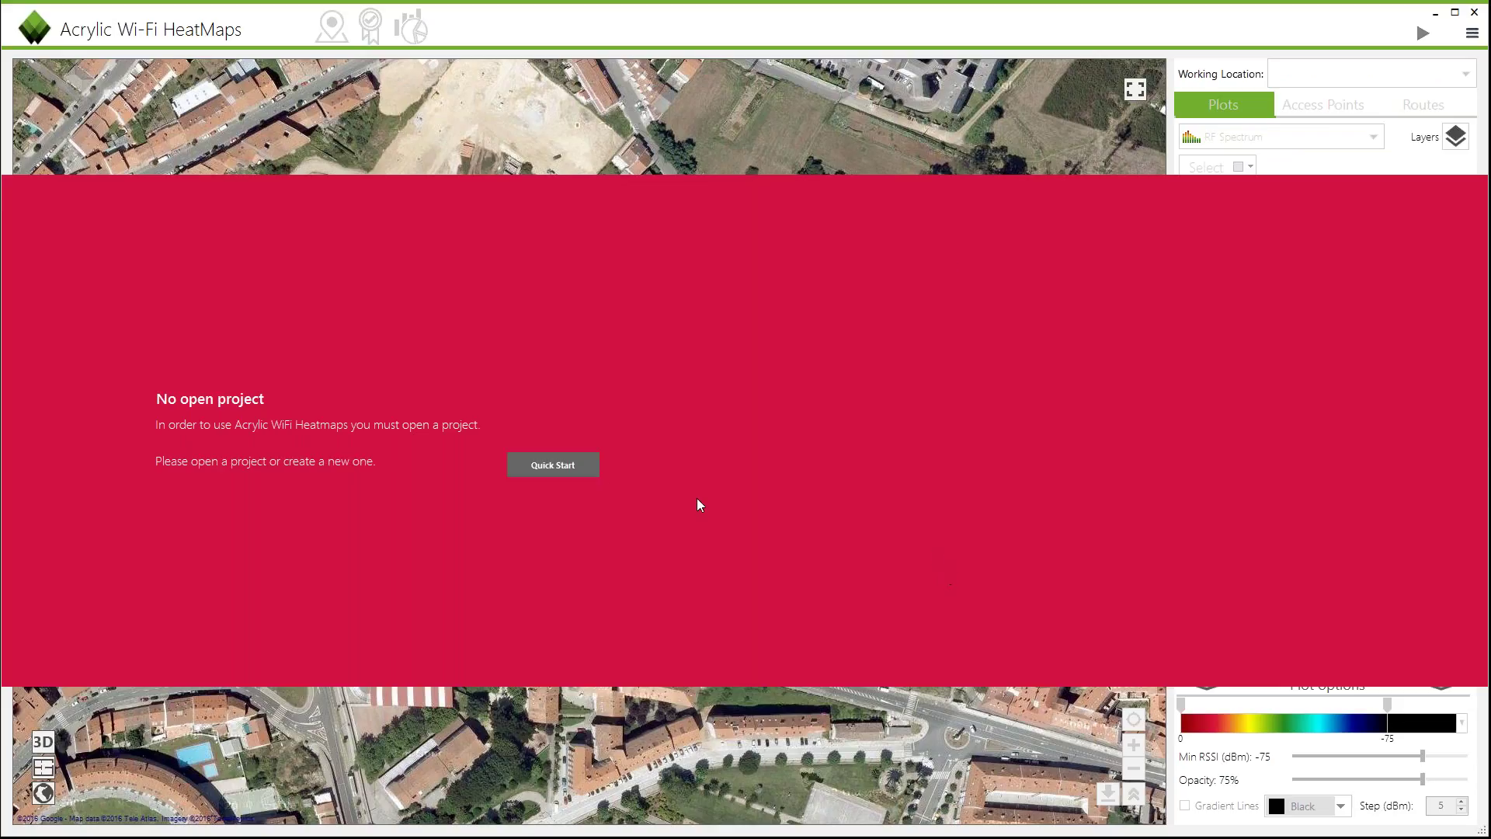
pyautogui.click(567, 465)
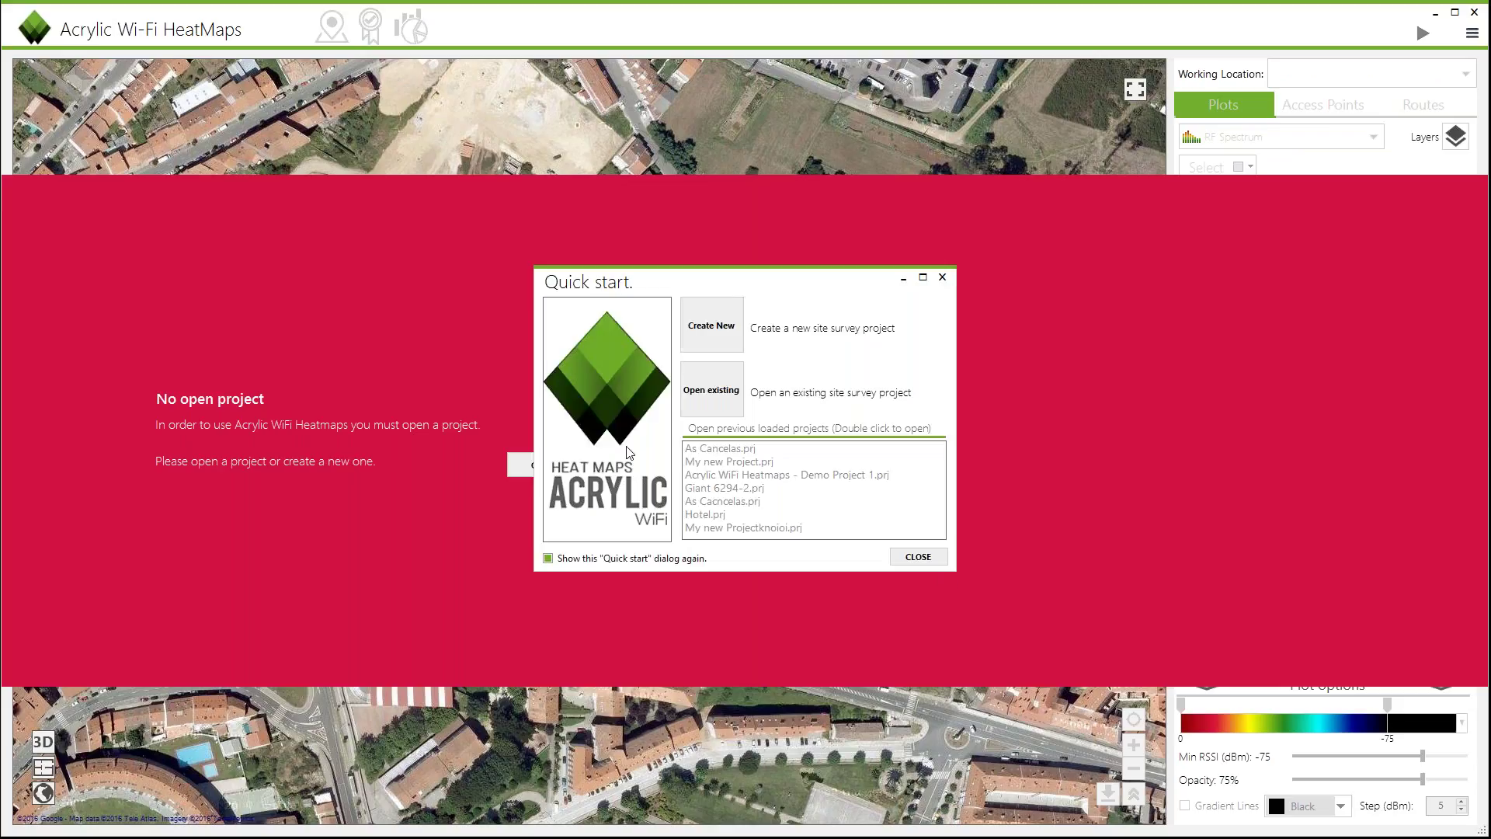
pyautogui.doubleClick(728, 476)
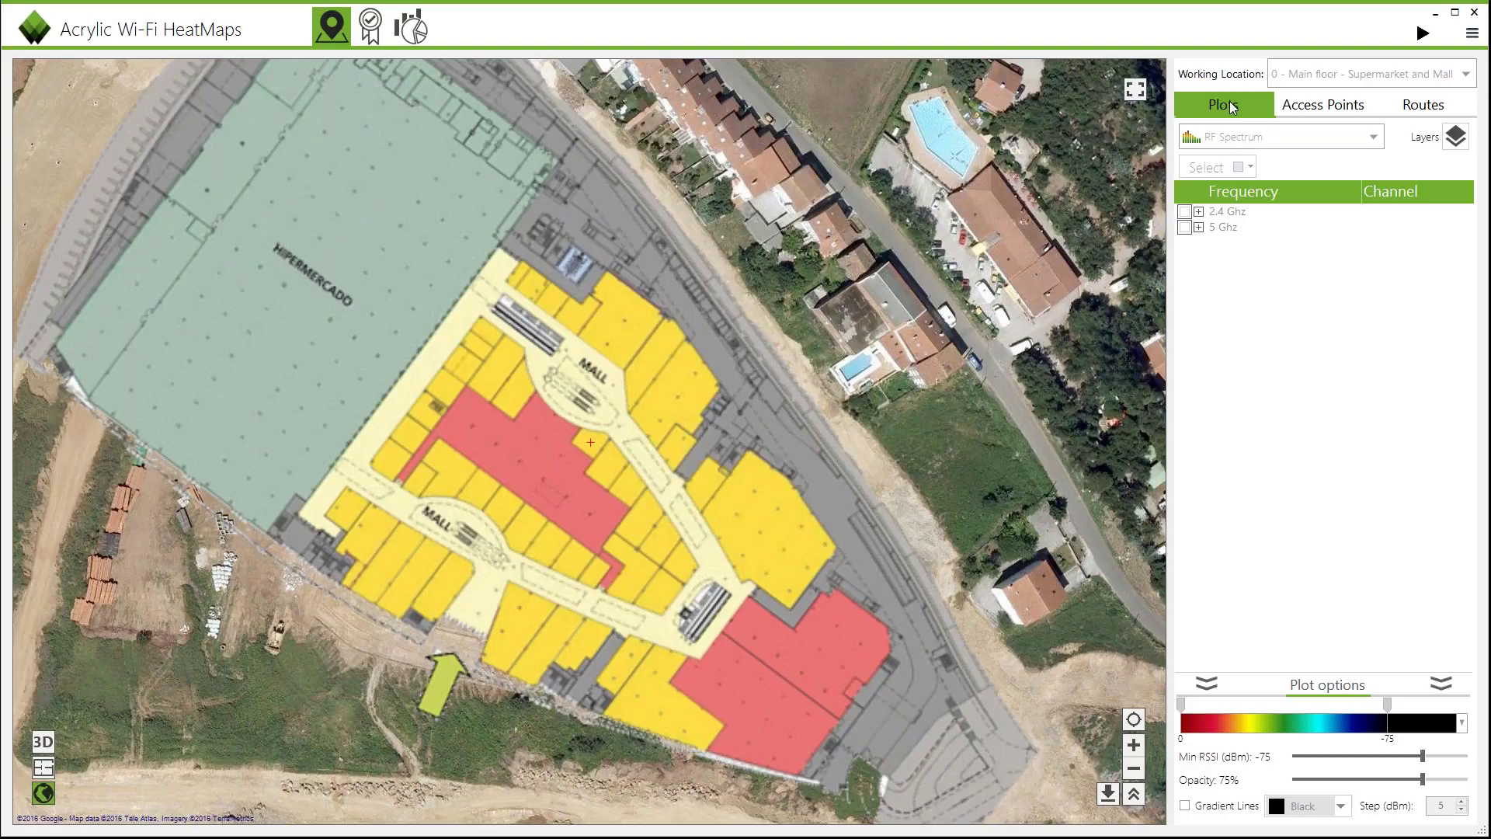
# Step: Plot the RSSI heatmap of the AsCancelas network on the main floor
pyautogui.click(1233, 139)
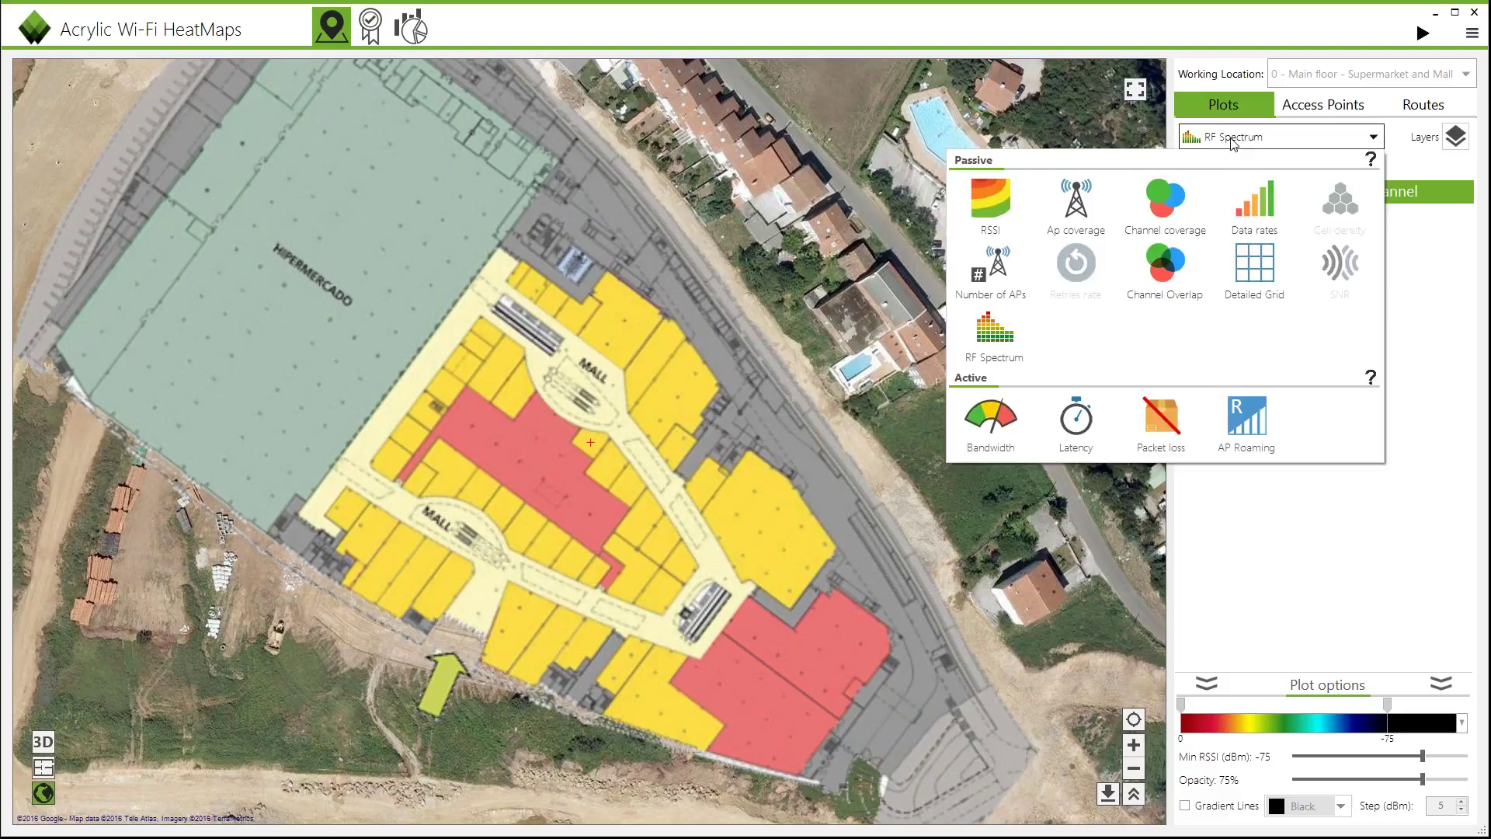
pyautogui.click(988, 200)
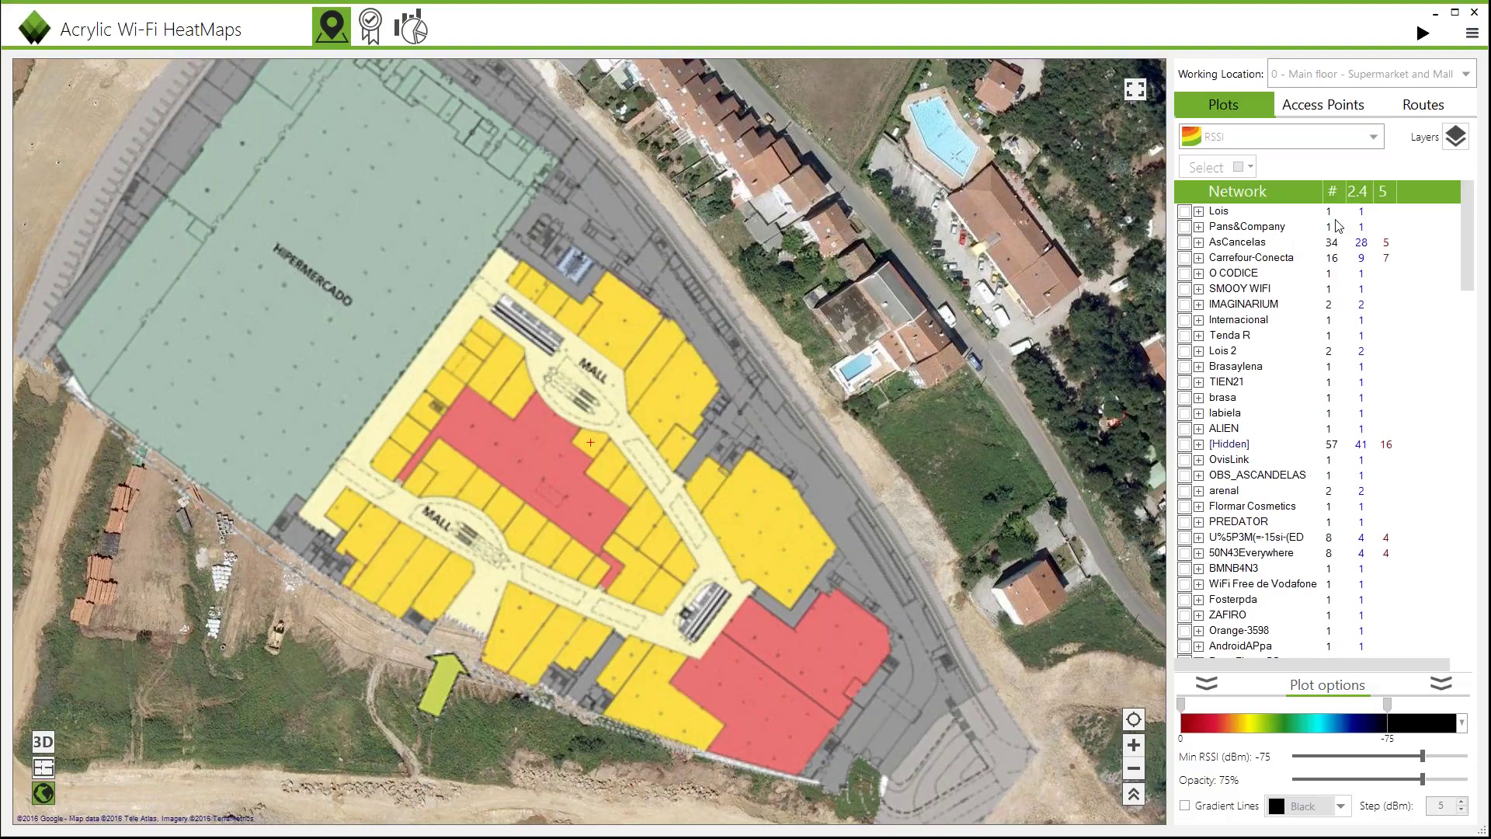
pyautogui.click(1206, 144)
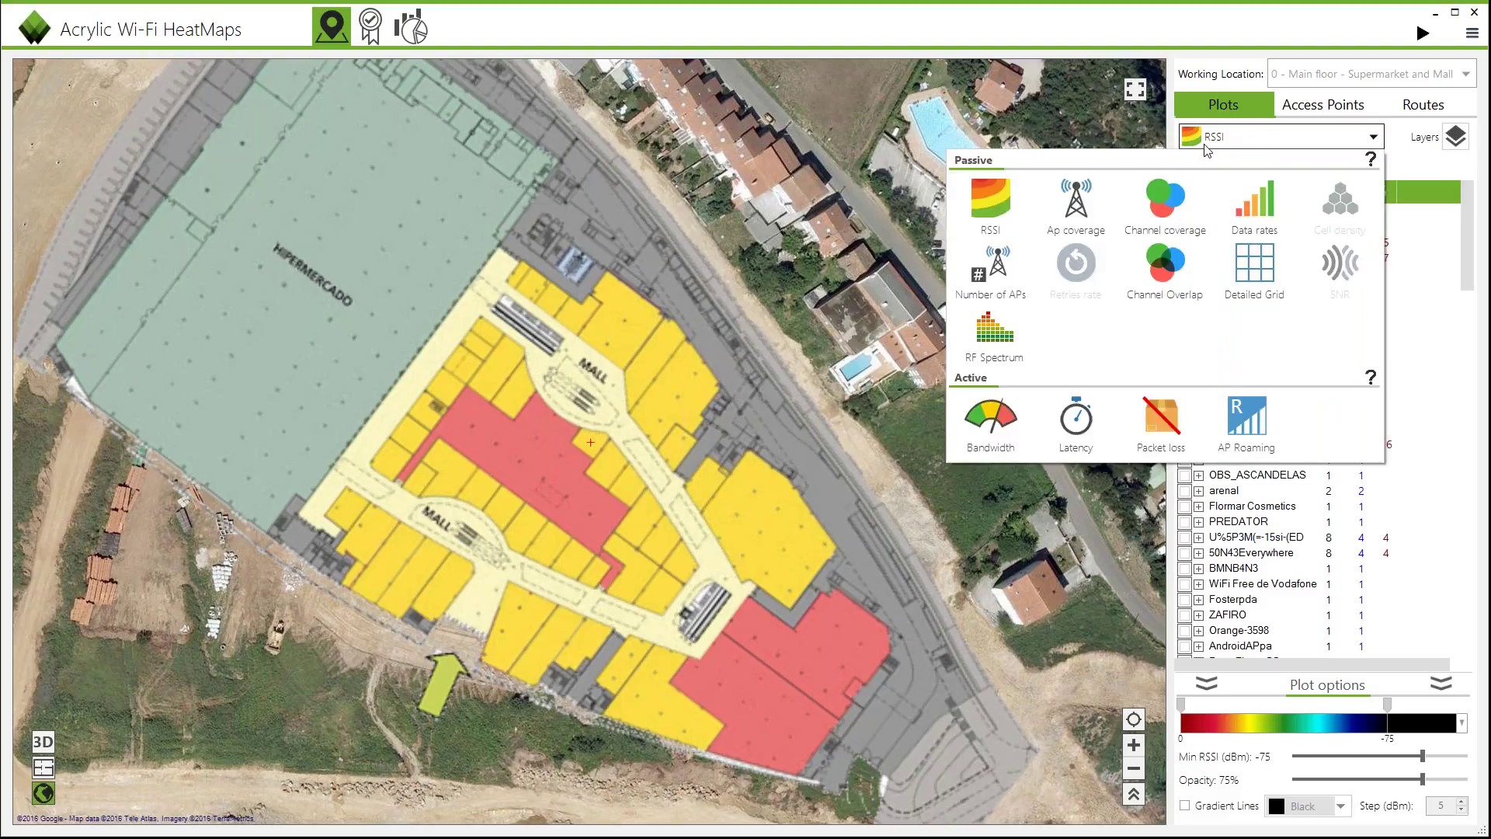
pyautogui.click(1010, 208)
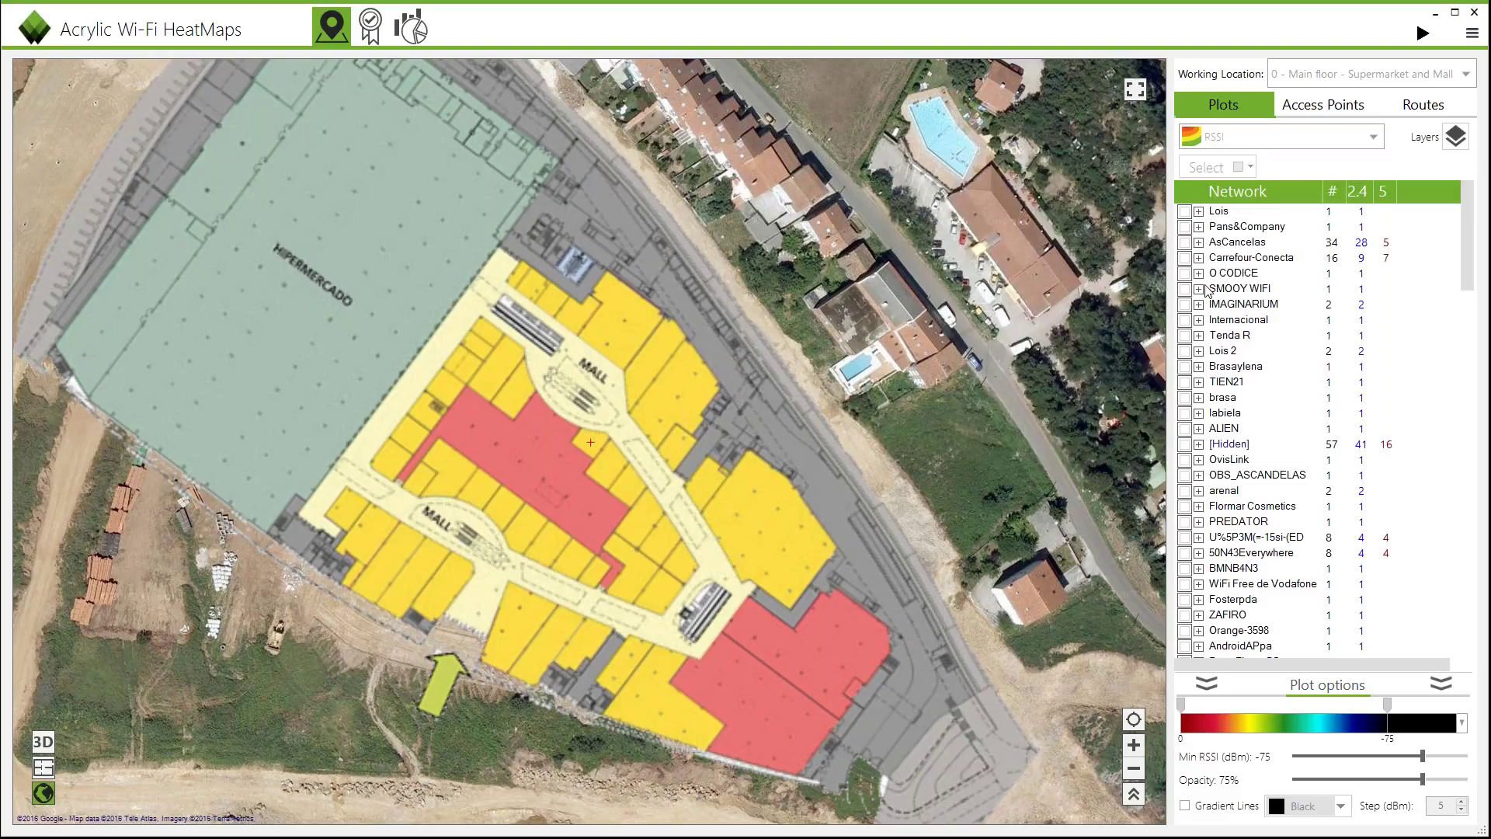
pyautogui.click(1185, 242)
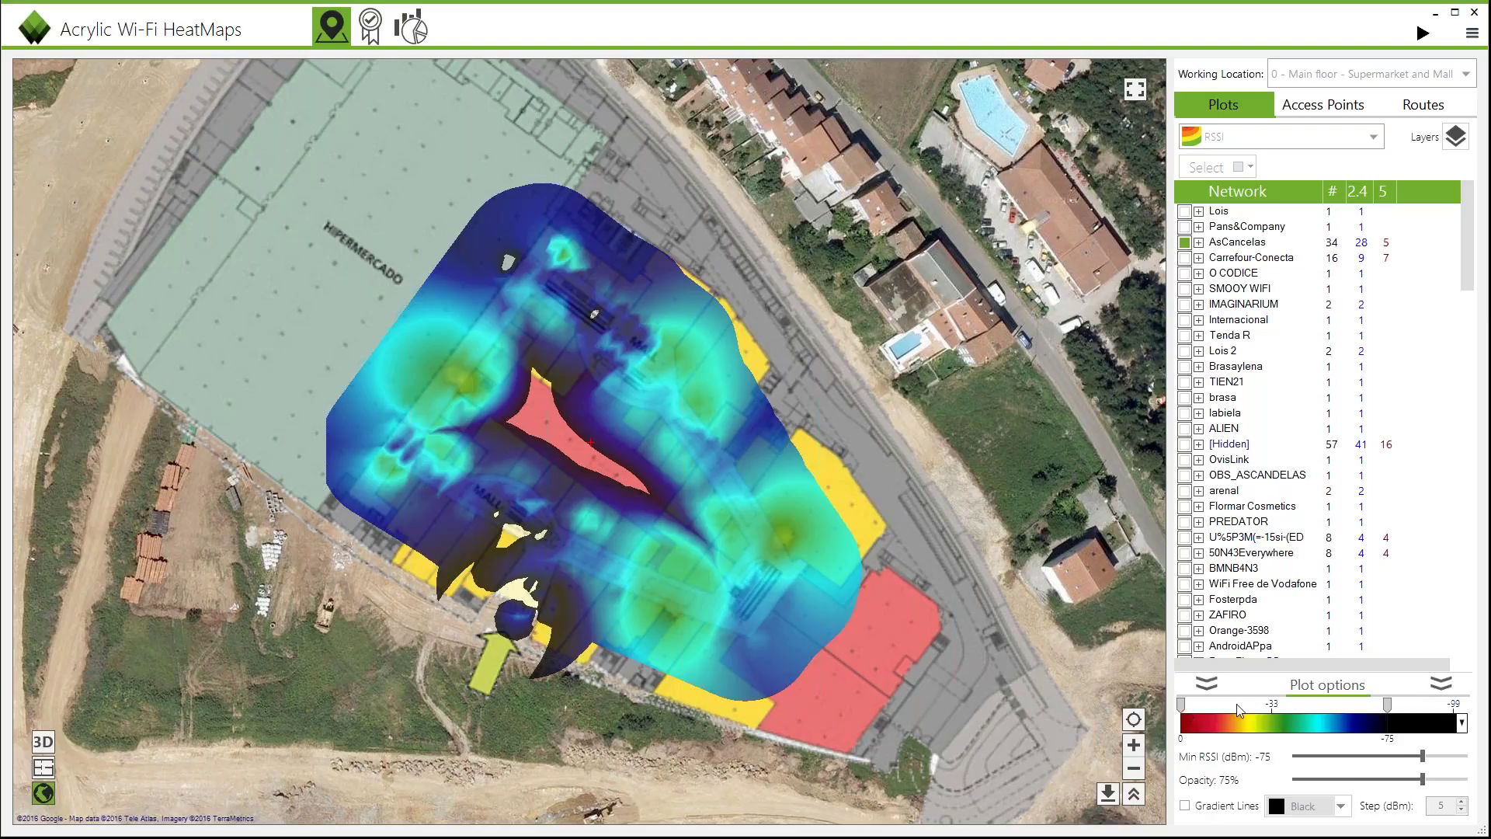
# Step: Set the RSSI heatmap's colour range from -33 to -100, its minimum RSSI to -91 dBm and its opacity to 78%
pyautogui.moveTo(1389, 709); pyautogui.dragTo(1455, 708)
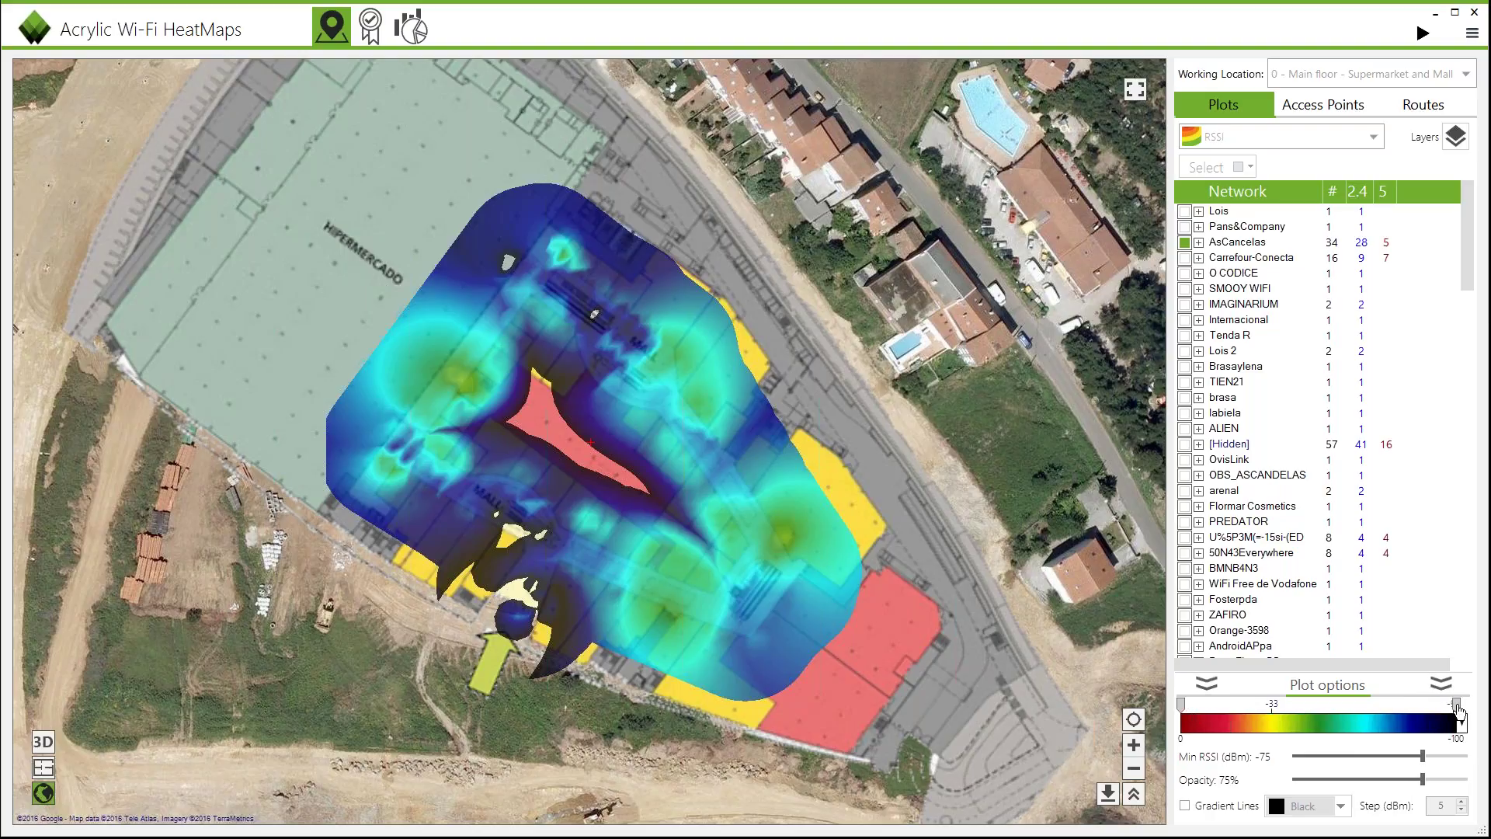
pyautogui.moveTo(1180, 704); pyautogui.dragTo(1270, 708)
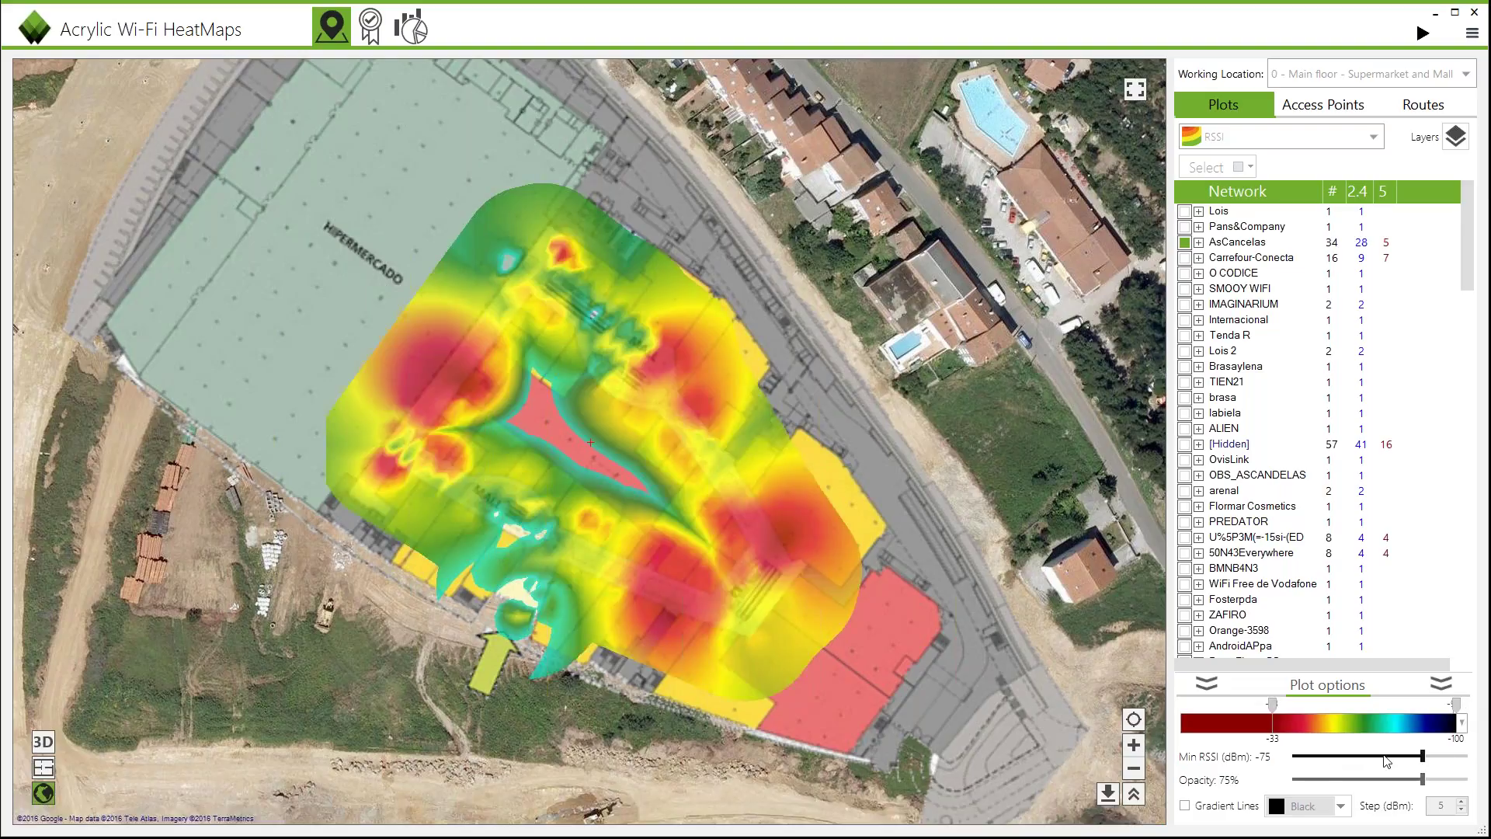
pyautogui.moveTo(1422, 755); pyautogui.dragTo(1426, 757)
pyautogui.moveTo(1423, 754); pyautogui.dragTo(1452, 761)
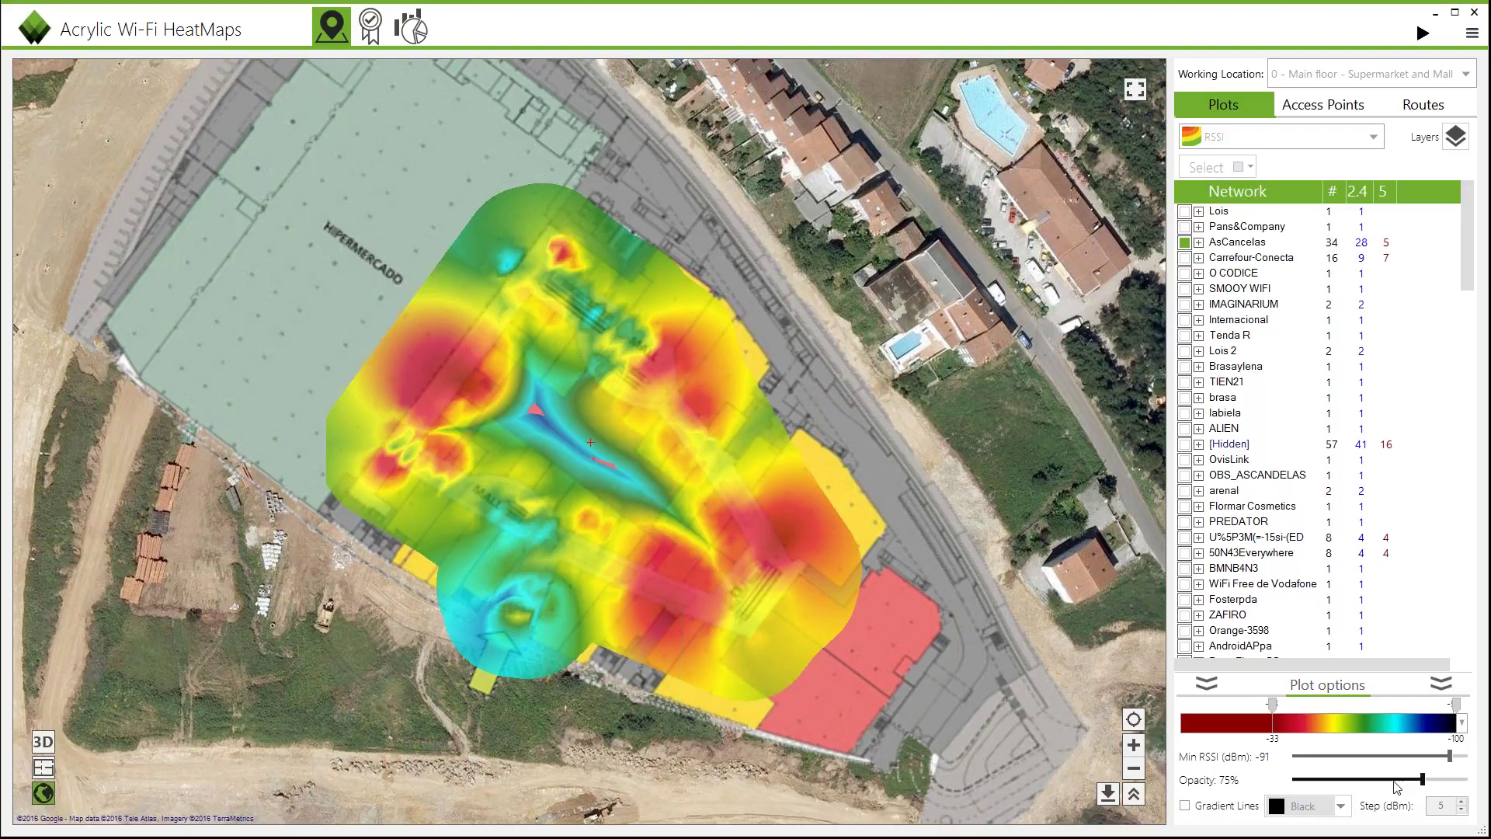
pyautogui.moveTo(1423, 780)
pyautogui.mouseDown()
pyautogui.moveTo(1405, 783)
pyautogui.moveTo(1431, 785)
pyautogui.mouseUp()
# Step: Show the AsCancelas access points on the main floor map and expand the network's list of individual access points
pyautogui.click(1337, 107)
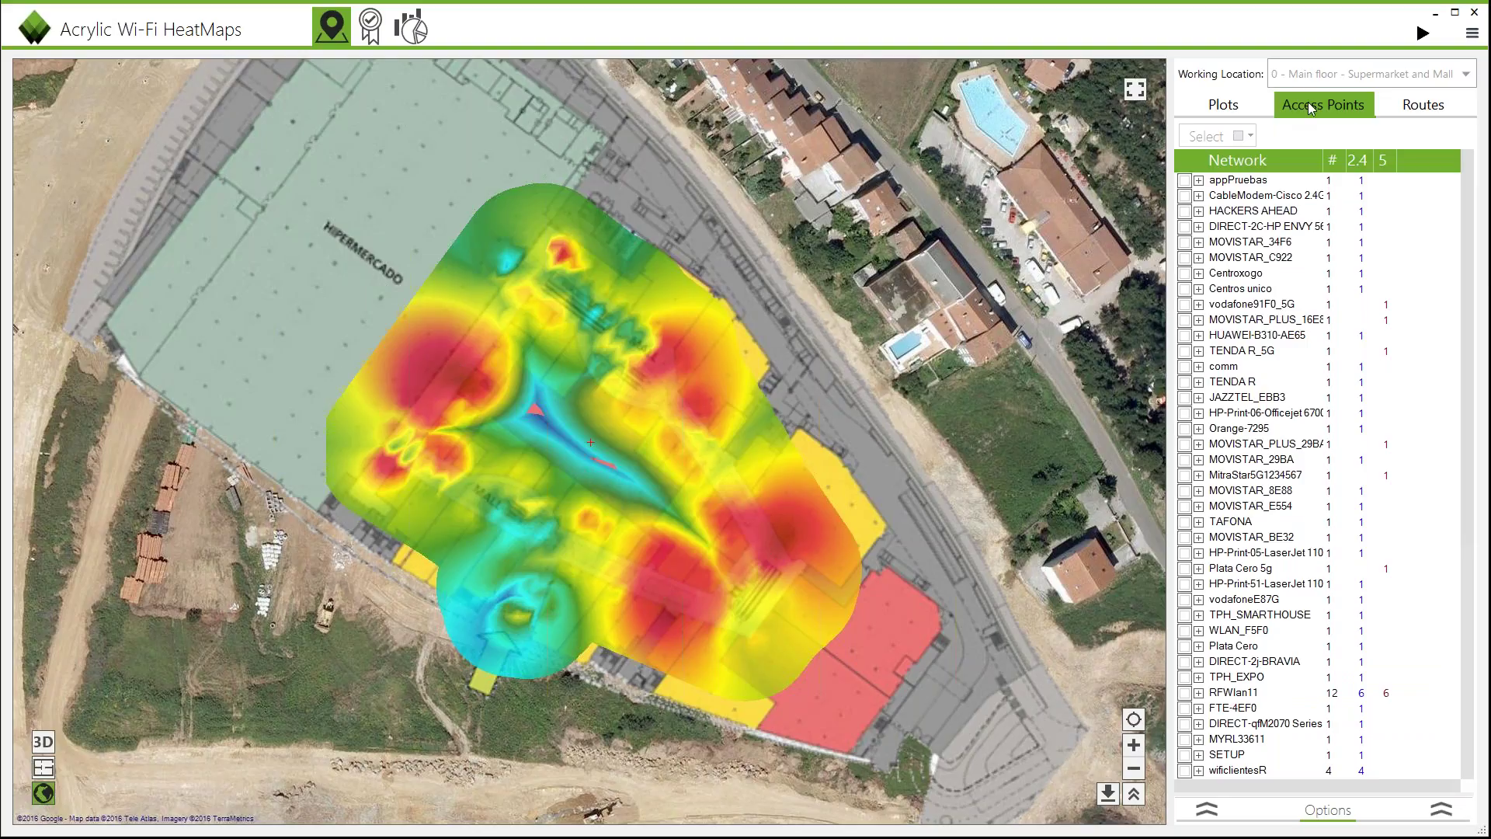
pyautogui.scroll(-3, 1217, 311)
pyautogui.scroll(-5, 1216, 311)
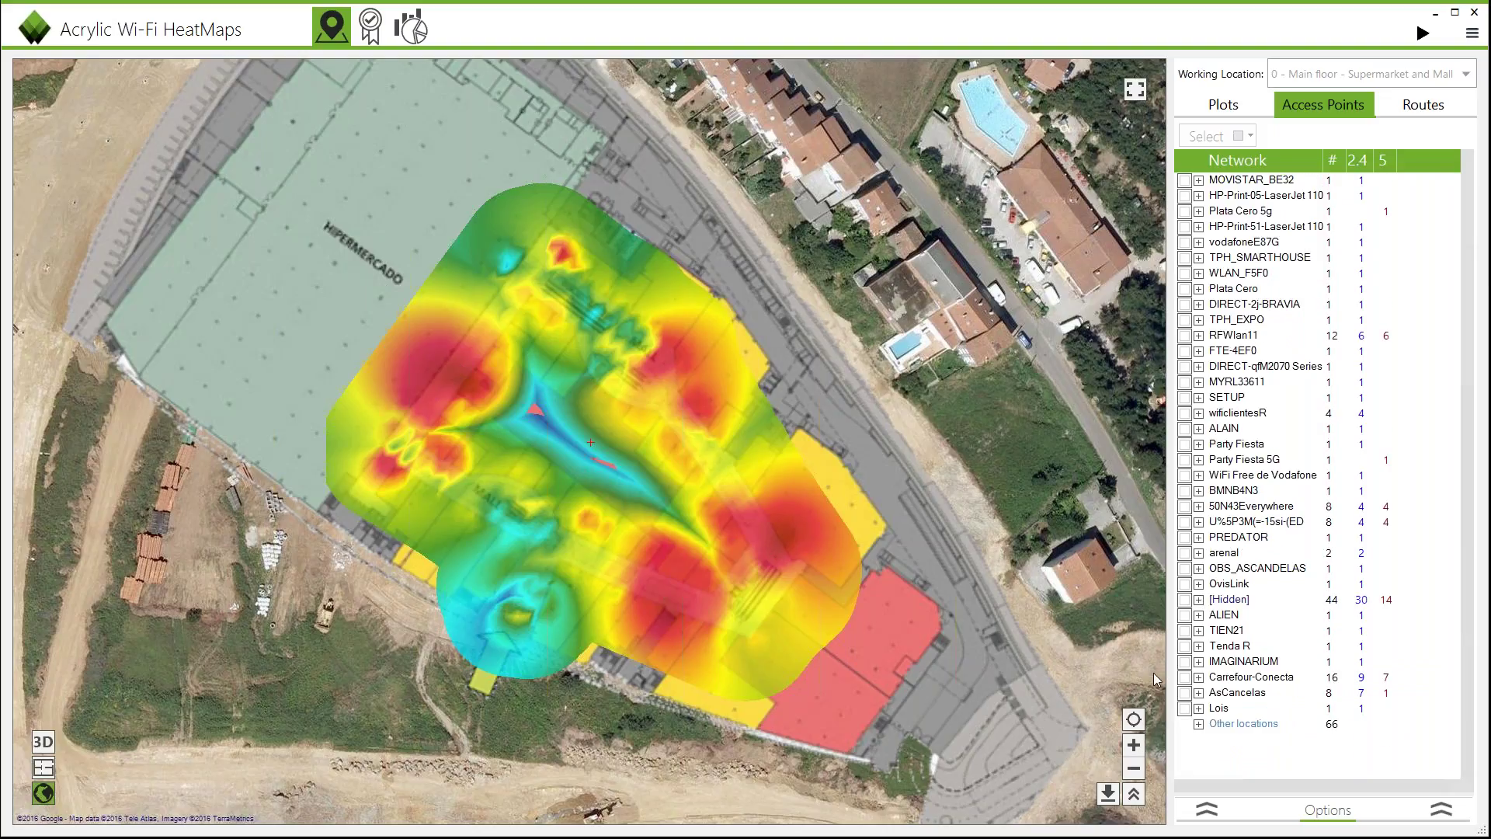
pyautogui.click(1184, 695)
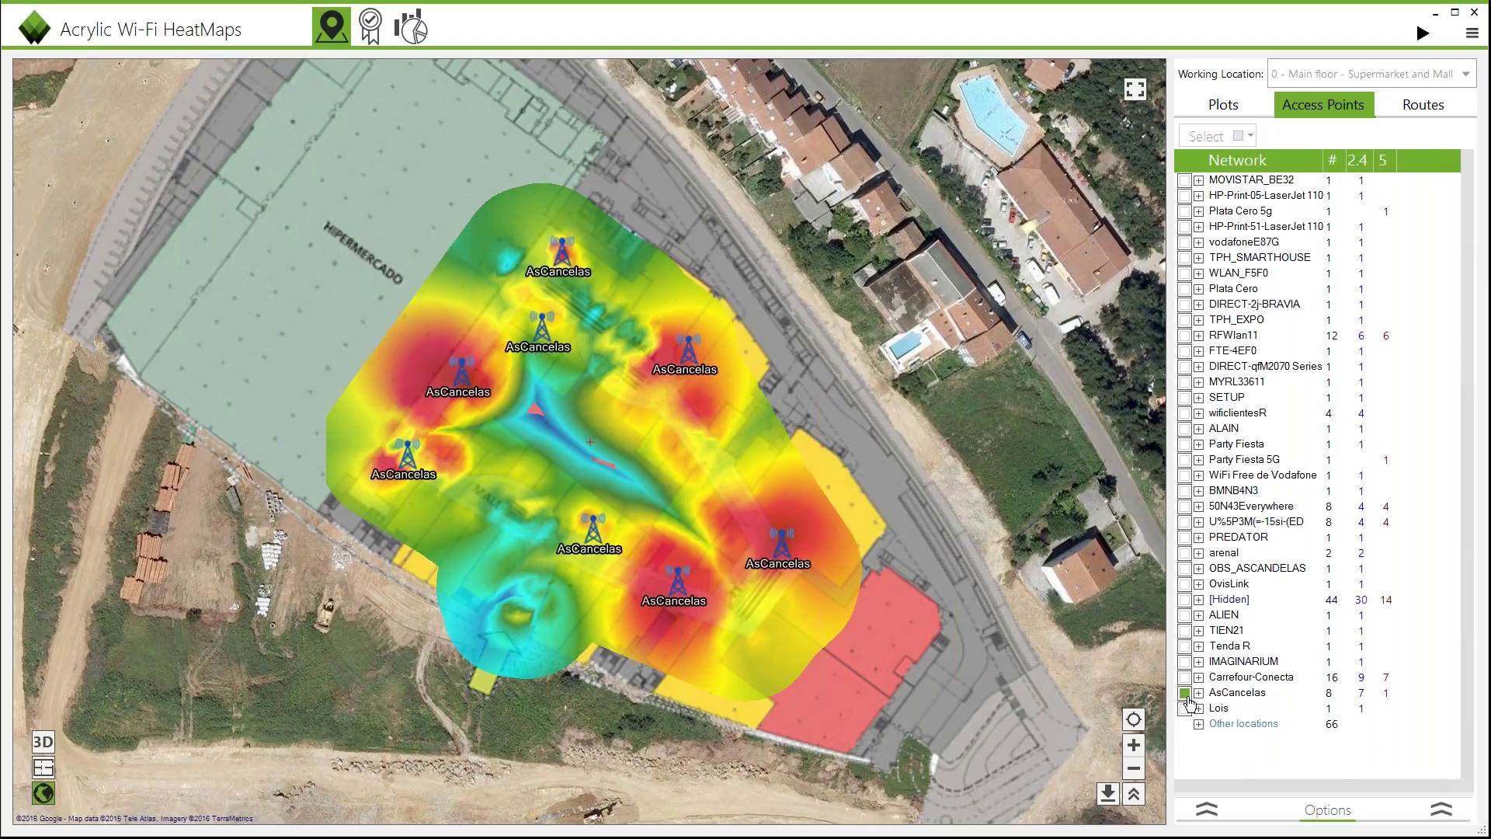
pyautogui.click(1199, 692)
pyautogui.scroll(-3, 1245, 590)
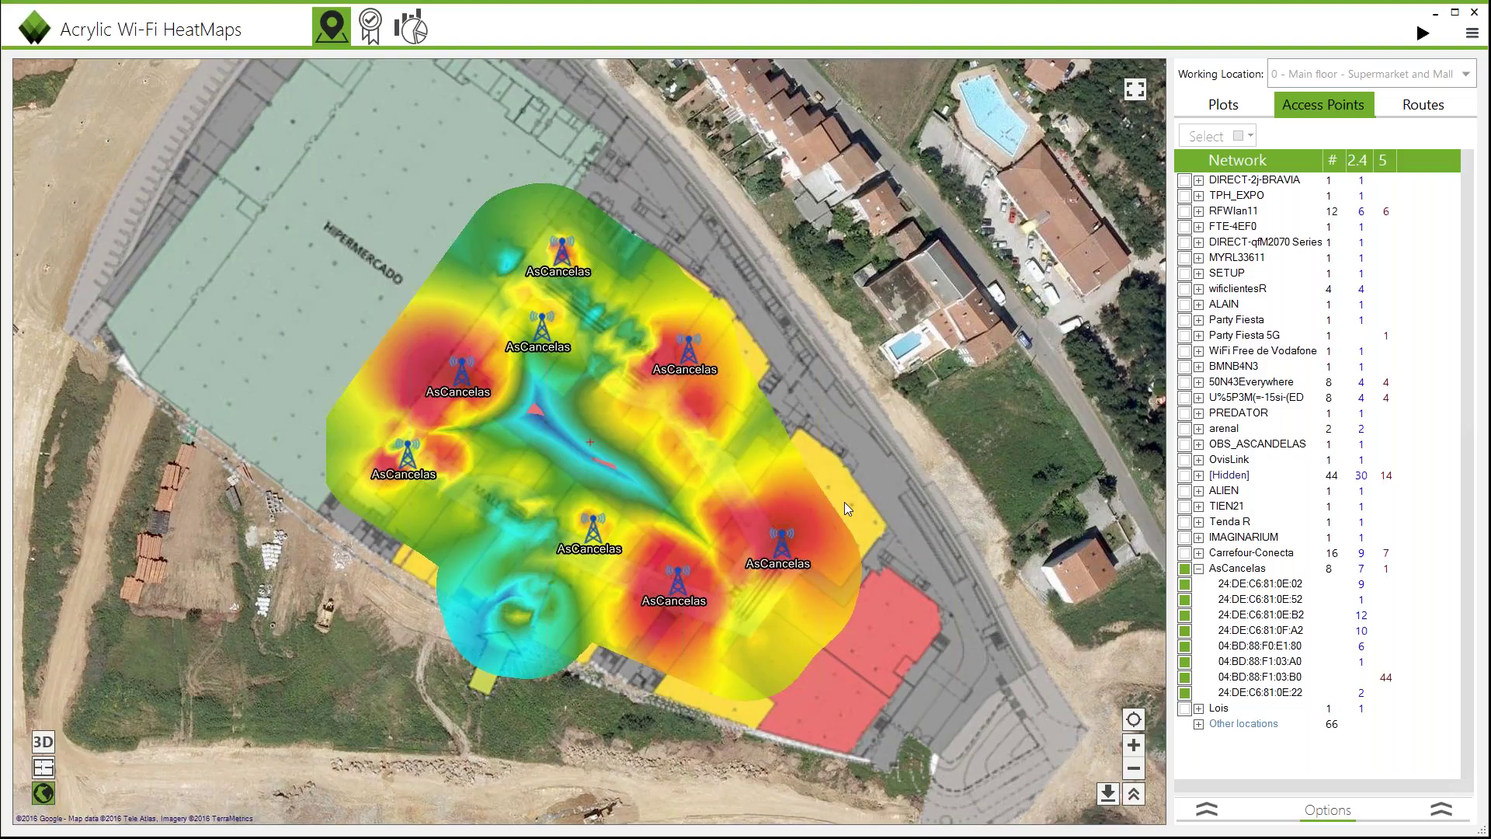
# Step: Display the First scan at main floor route over the heatmap and inspect its measurement points around the mall
pyautogui.click(1424, 108)
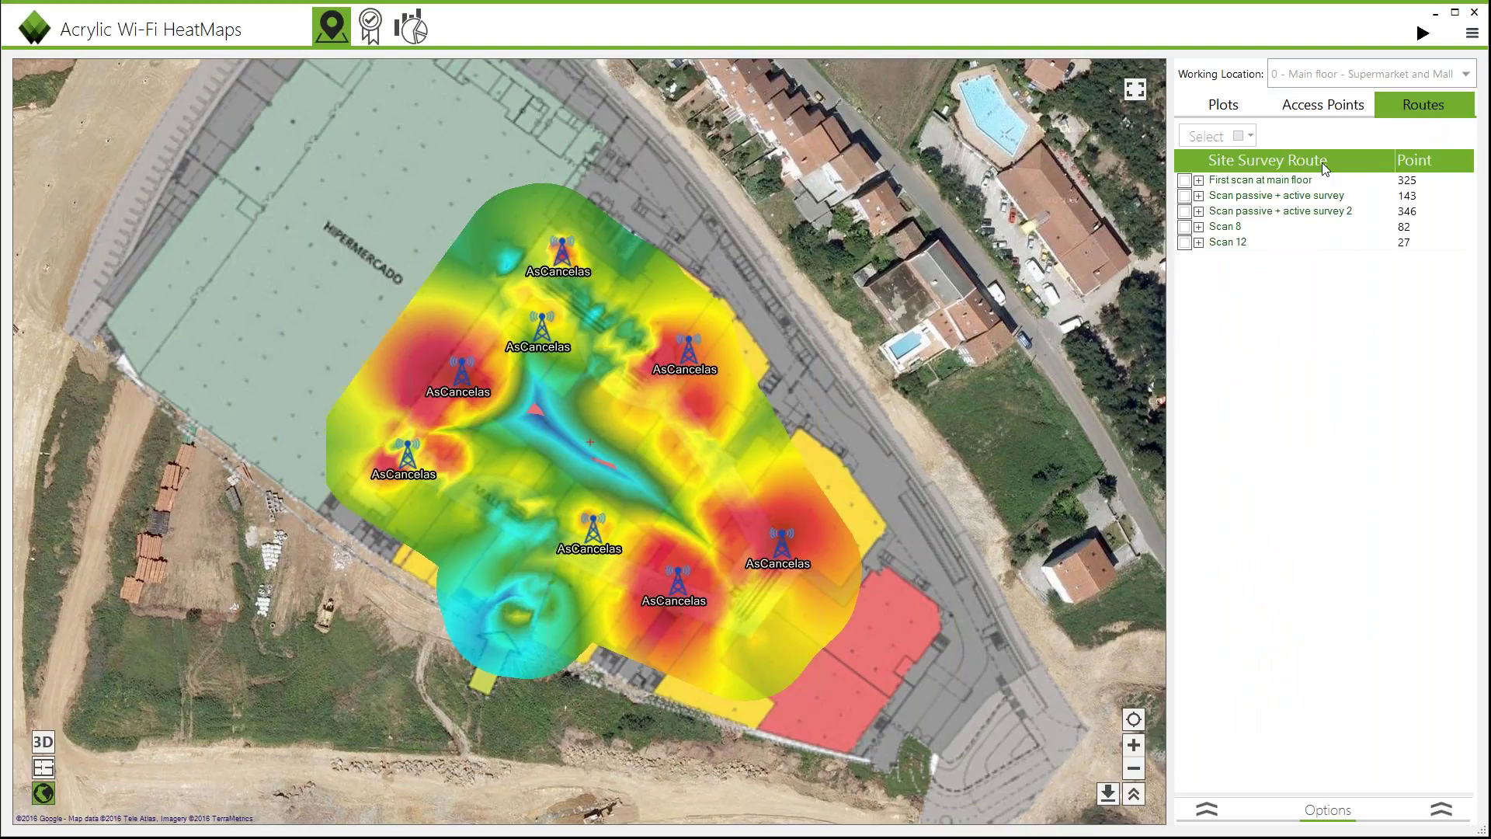
pyautogui.click(1184, 180)
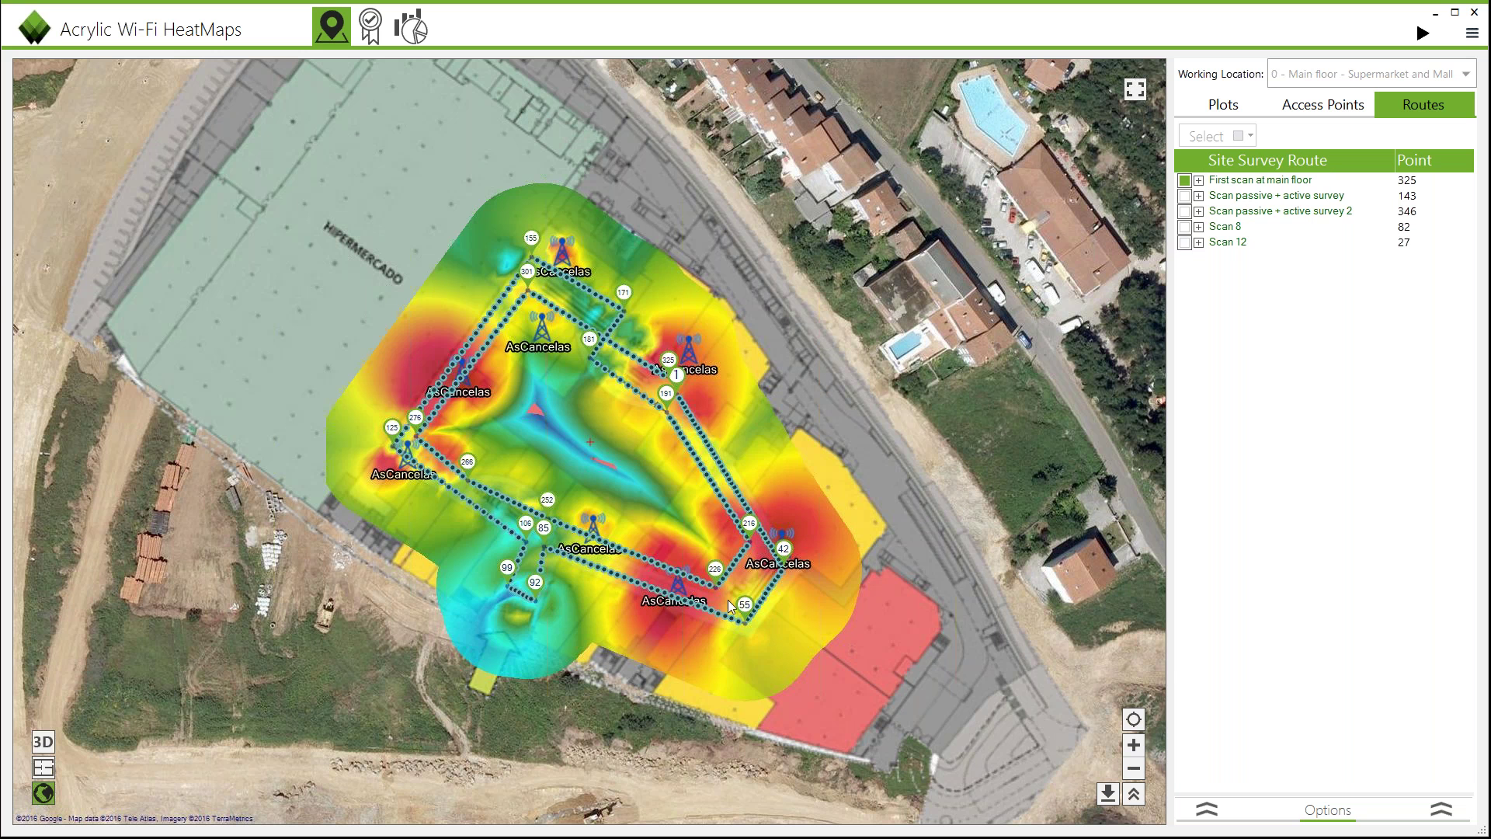
pyautogui.scroll(1, 590, 441)
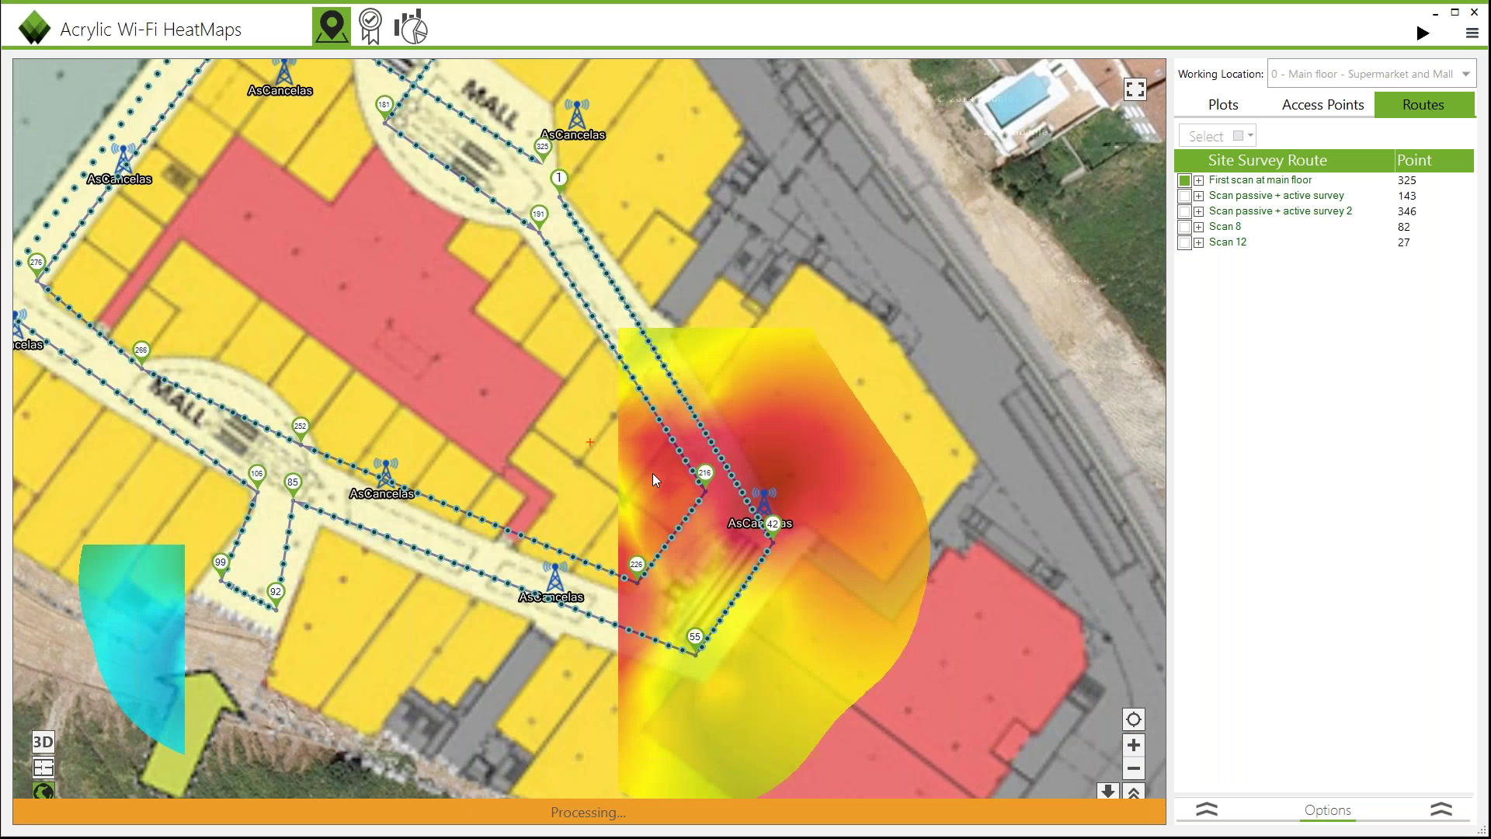
pyautogui.moveTo(680, 478); pyautogui.dragTo(753, 561)
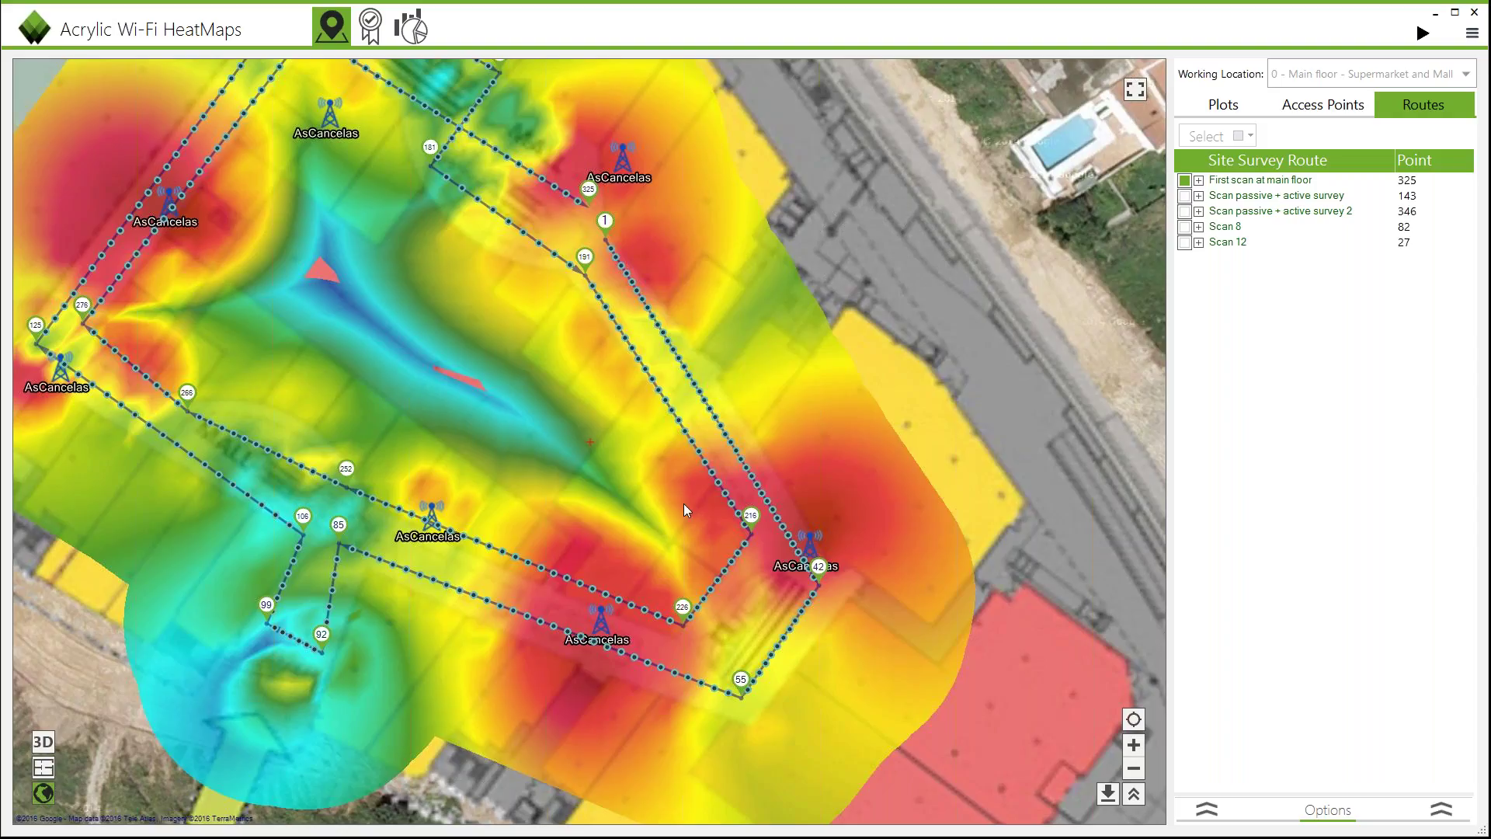
pyautogui.moveTo(678, 504); pyautogui.dragTo(687, 508)
pyautogui.moveTo(589, 230); pyautogui.dragTo(643, 284)
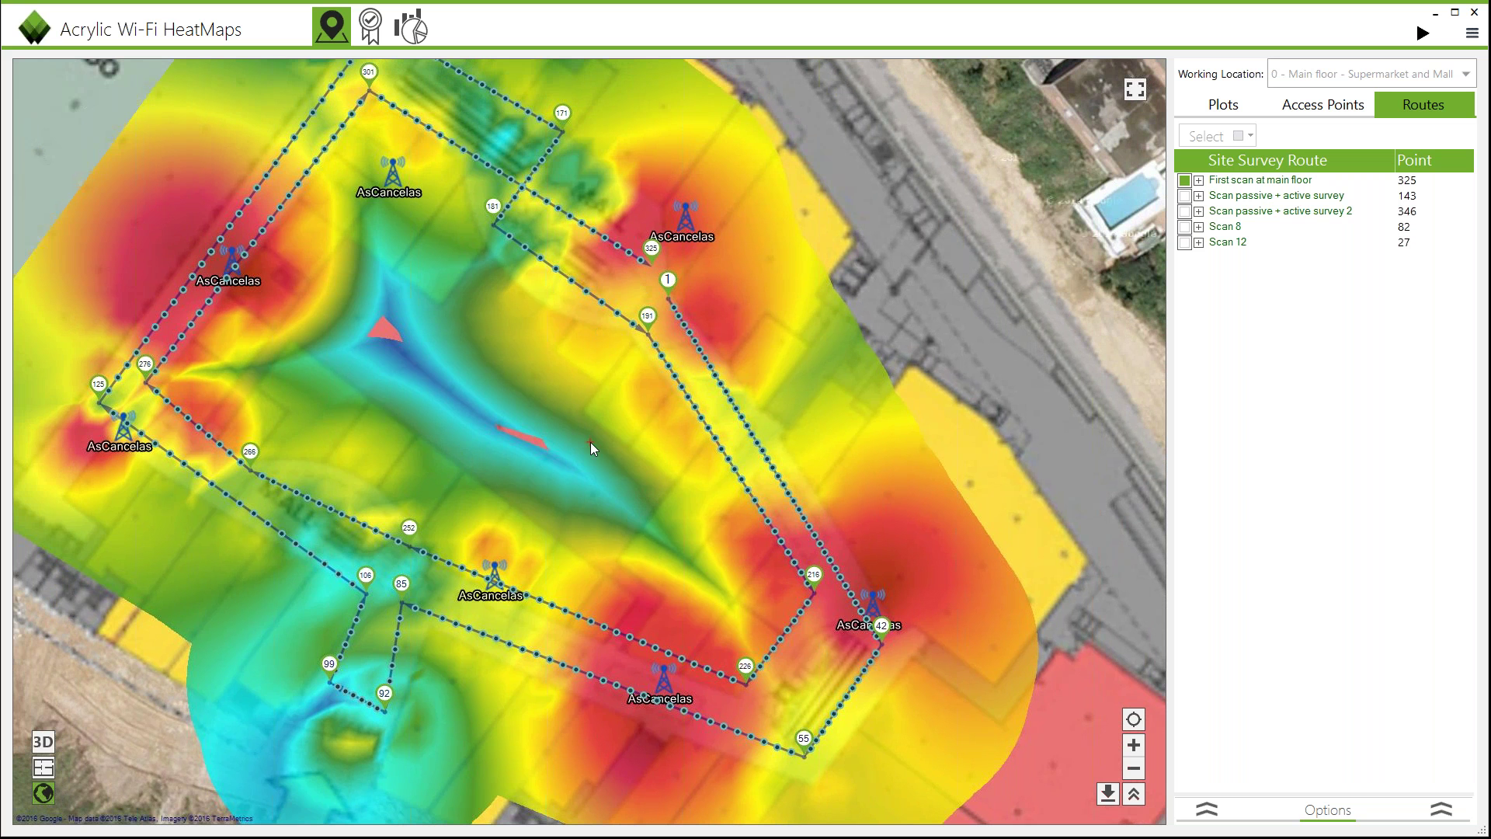
pyautogui.scroll(-1, 591, 441)
pyautogui.moveTo(591, 441)
pyautogui.mouseDown()
pyautogui.moveTo(612, 456)
pyautogui.moveTo(568, 483)
pyautogui.mouseUp()
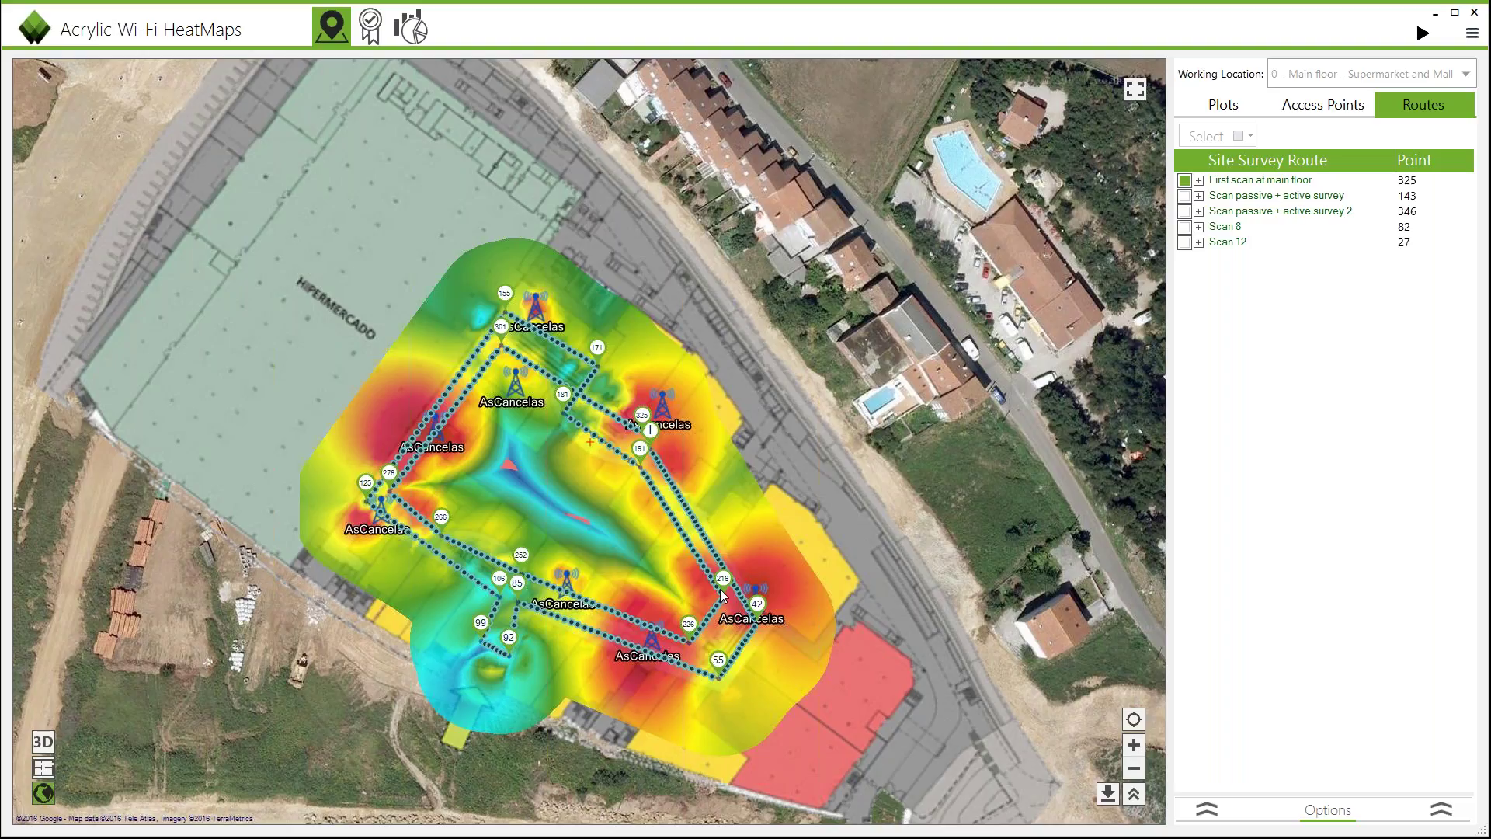
# Step: Switch the working location to +2 - Cinema - Cinema and restaurants
pyautogui.click(1318, 78)
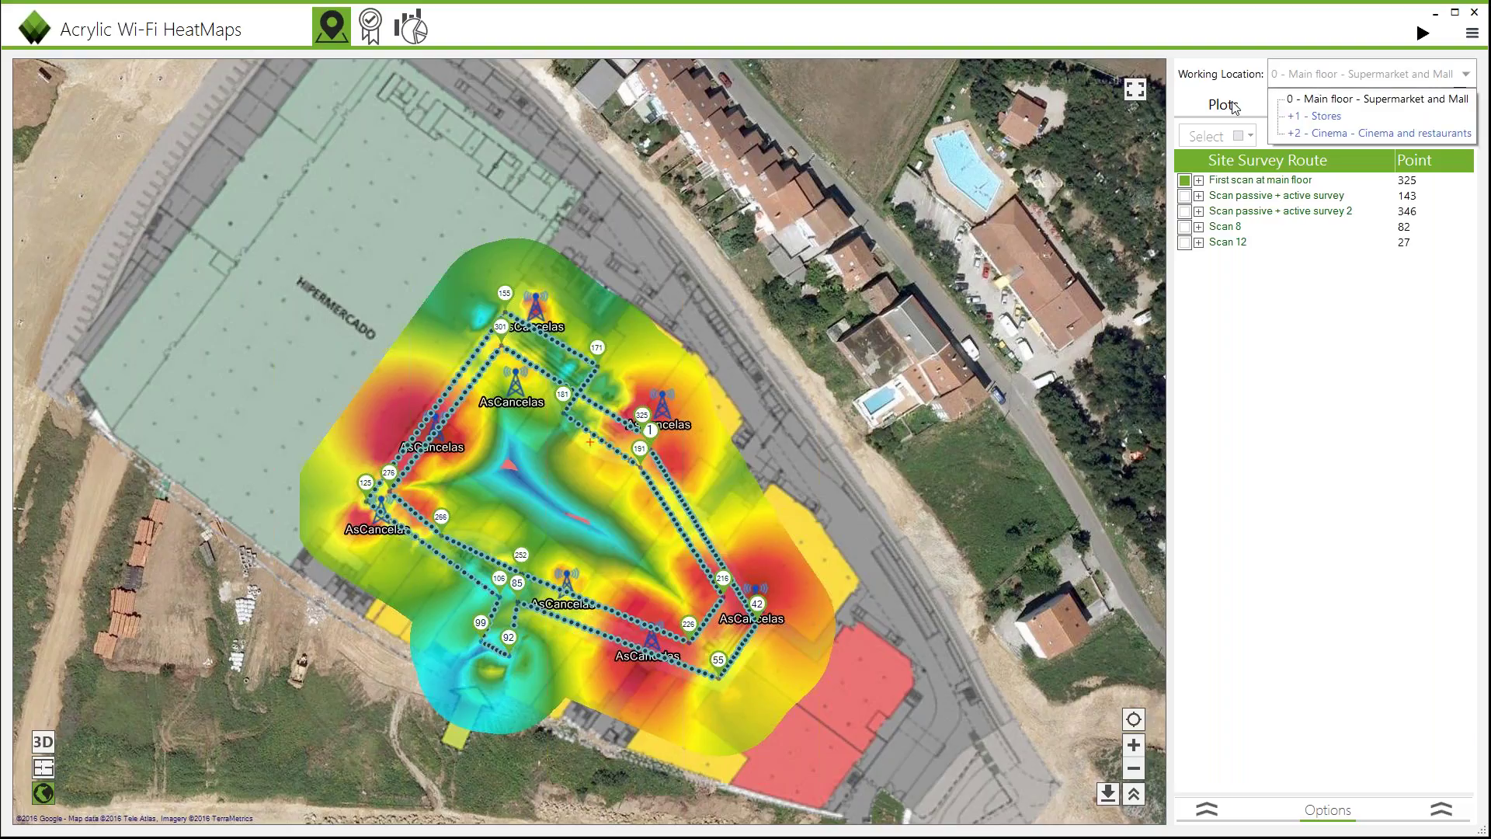
pyautogui.click(1305, 98)
pyautogui.click(1323, 133)
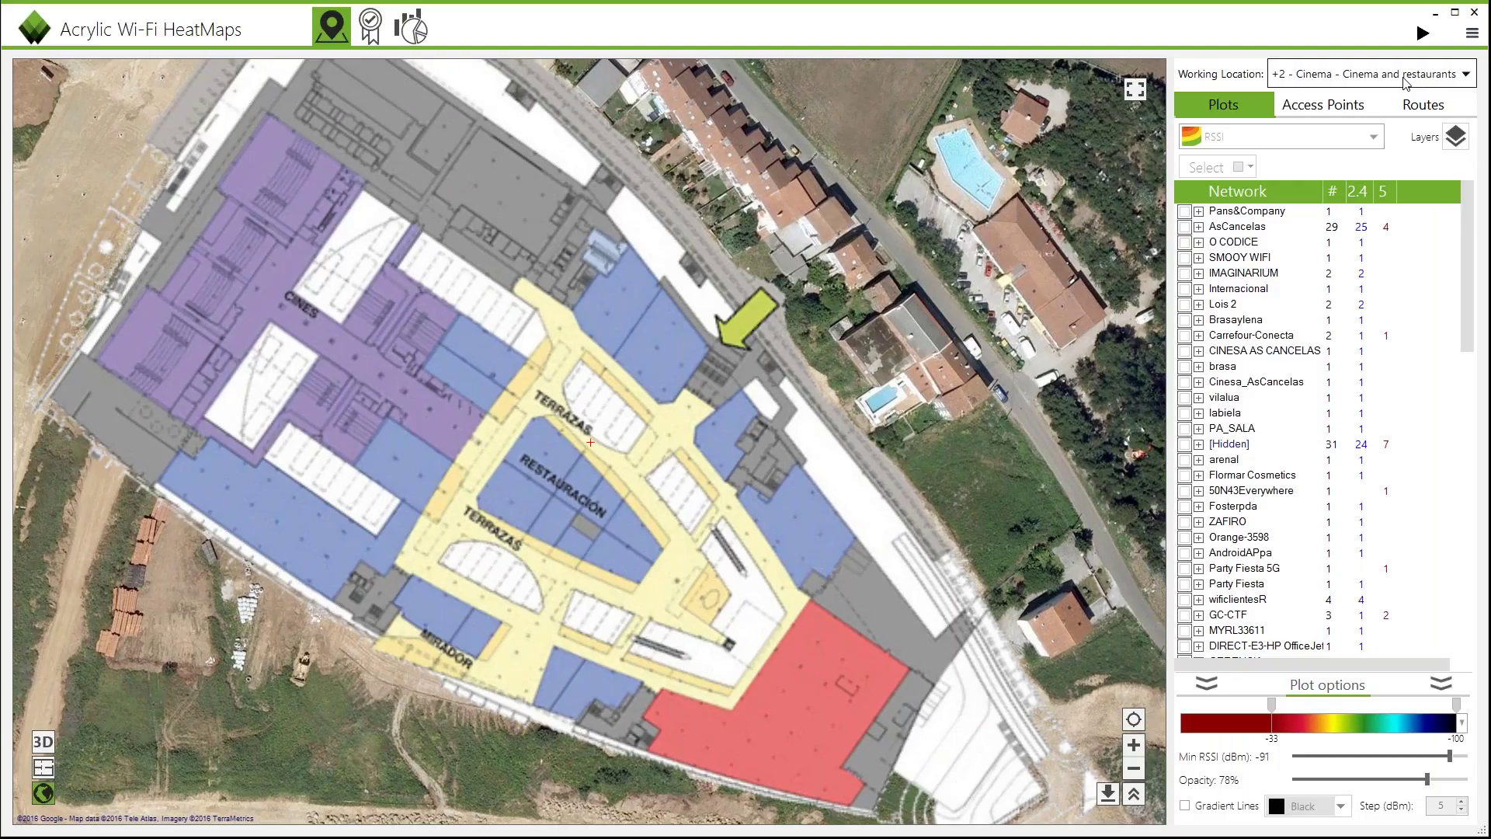
pyautogui.click(1405, 75)
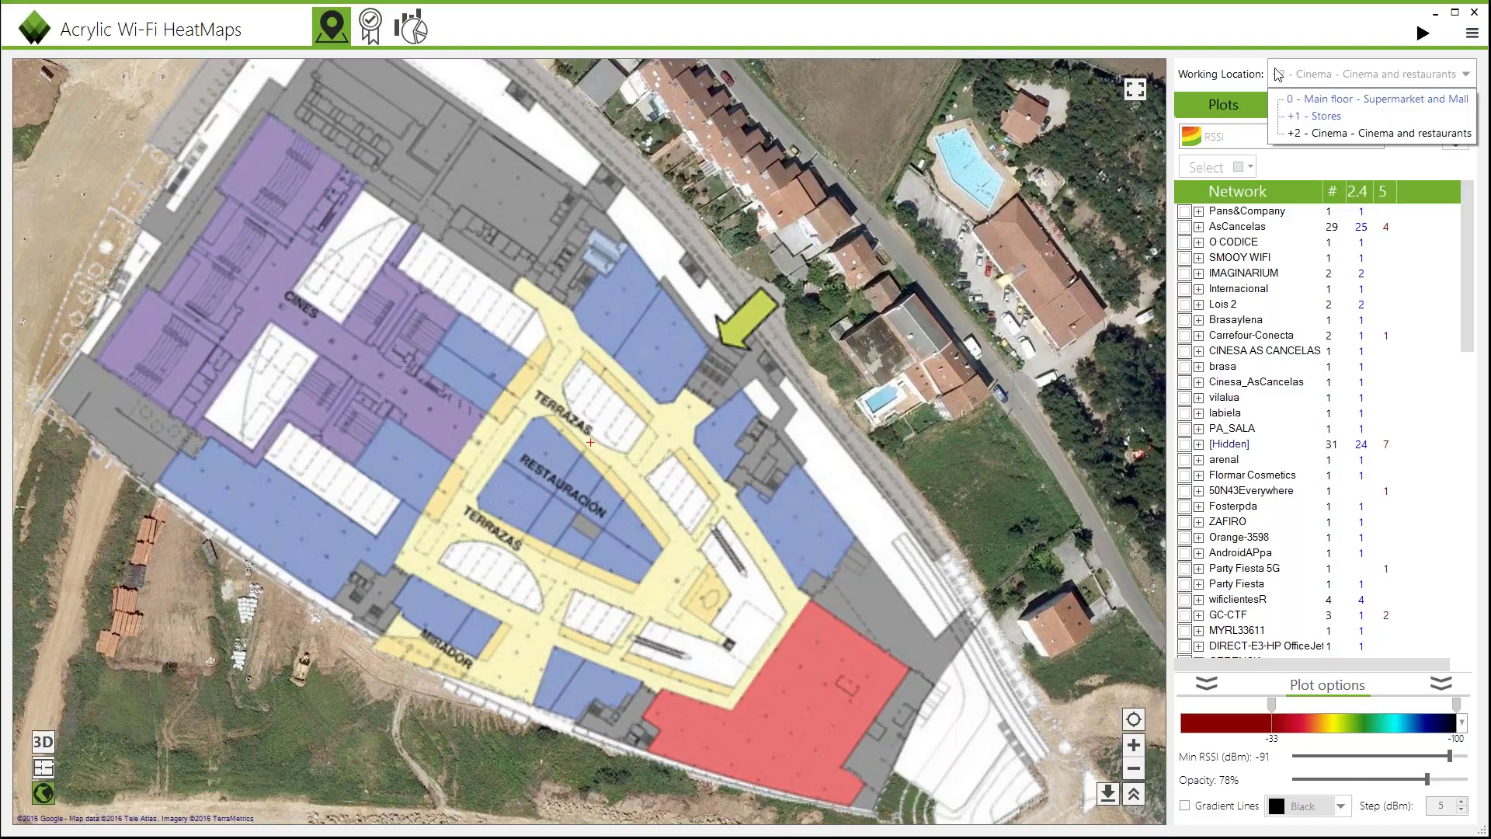
pyautogui.click(1332, 133)
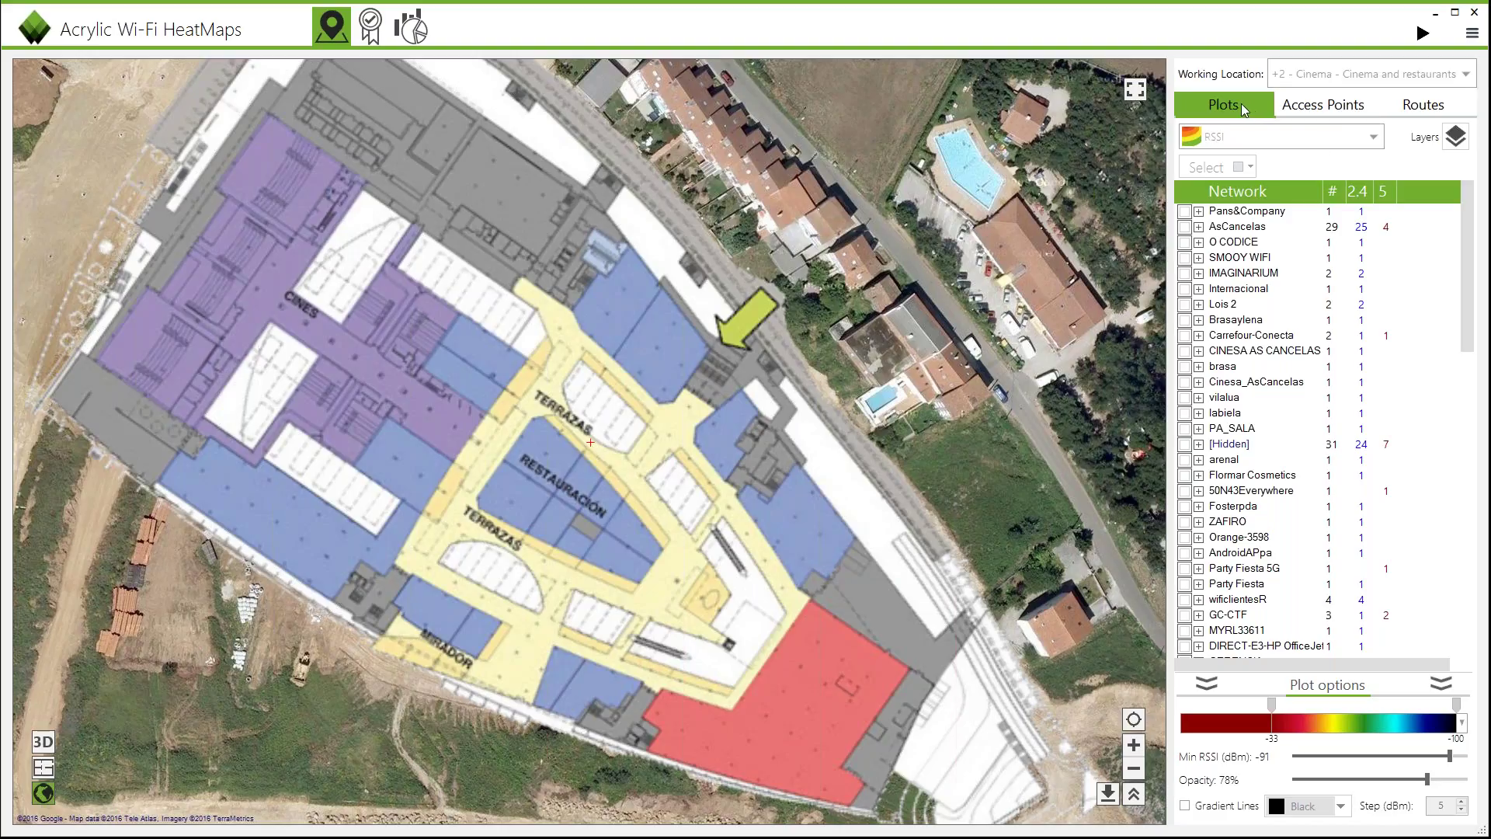
# Step: Plot the RF Spectrum heatmap of the 2.4 GHz band on the cinema floor
pyautogui.click(1242, 136)
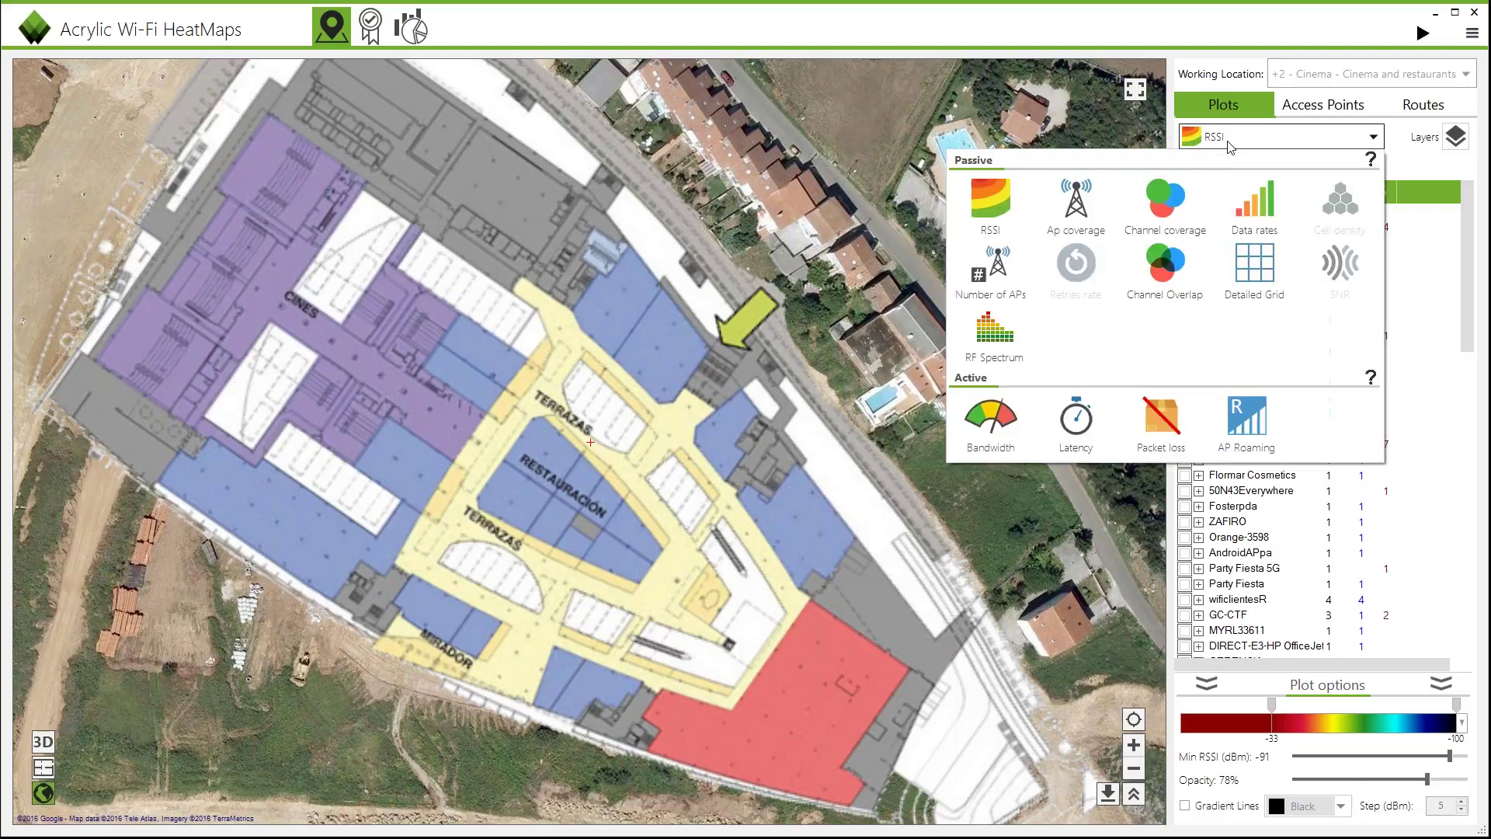
pyautogui.click(992, 321)
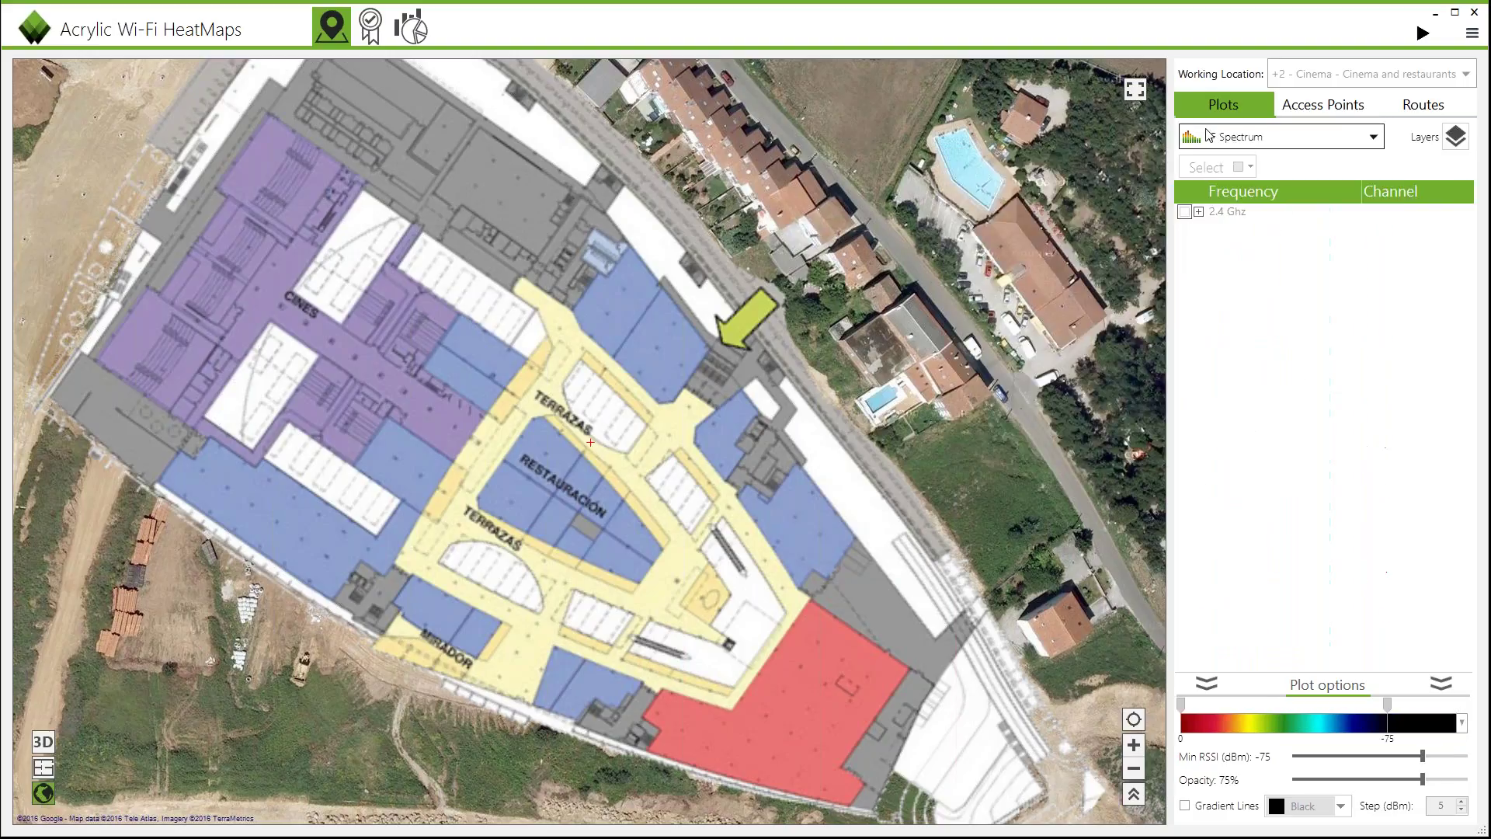
pyautogui.click(1184, 212)
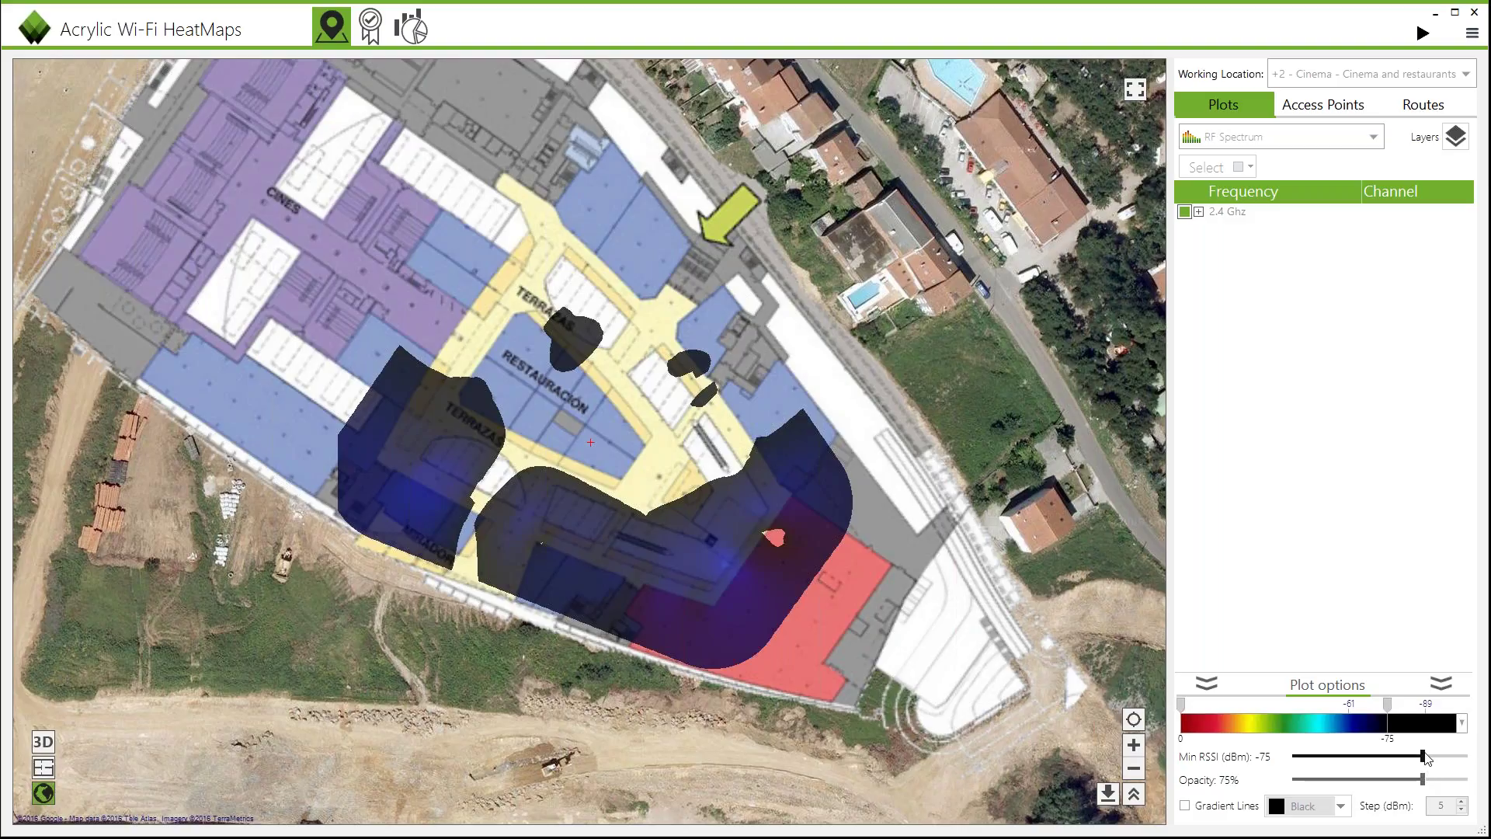
# Step: Set the spectrum heatmap's minimum RSSI to -100 dBm and its colour range from -60 to -95
pyautogui.moveTo(1419, 762); pyautogui.dragTo(1469, 755)
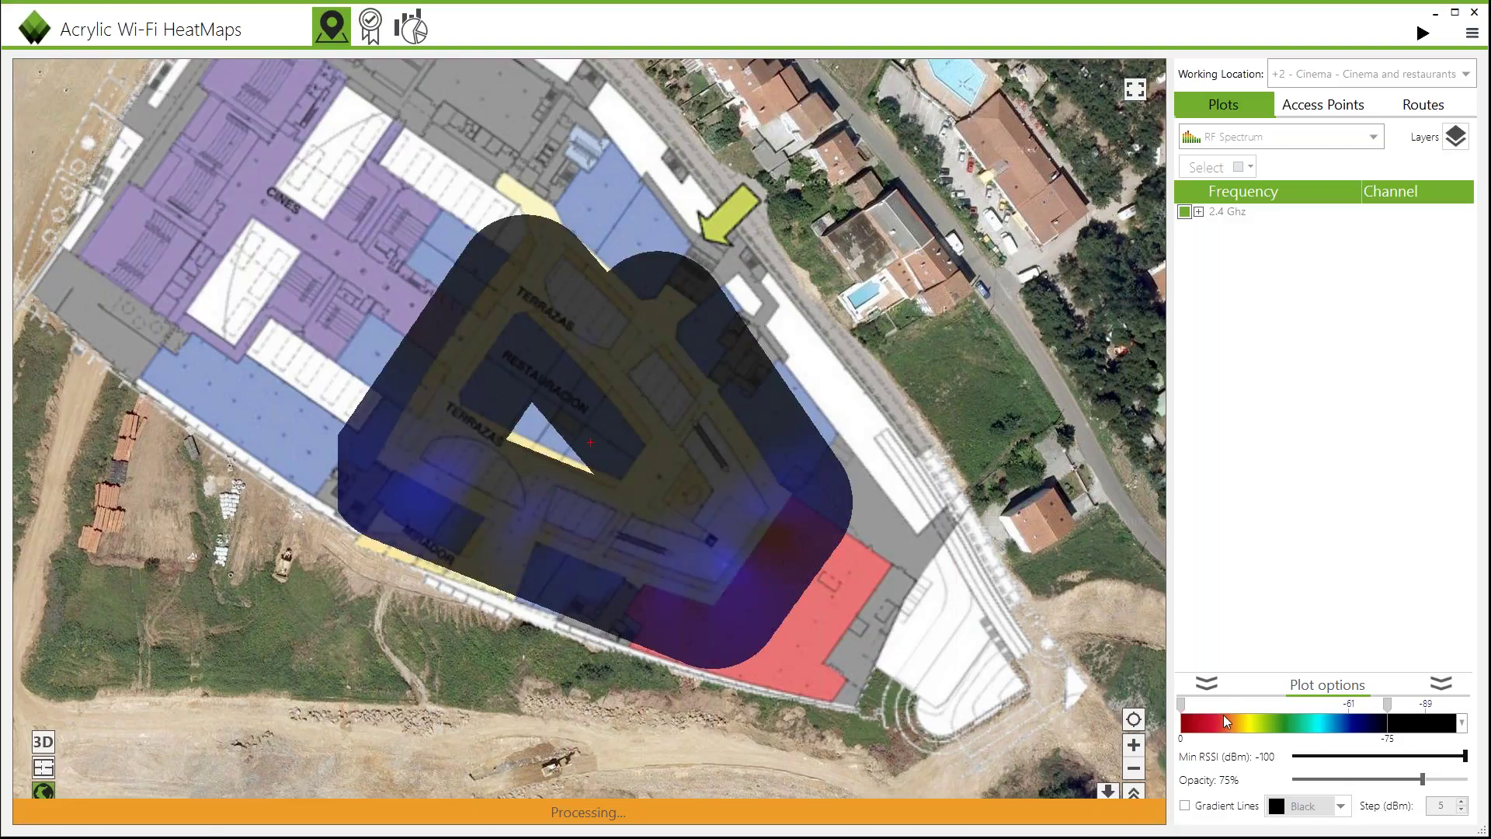
pyautogui.moveTo(1183, 704); pyautogui.dragTo(1442, 709)
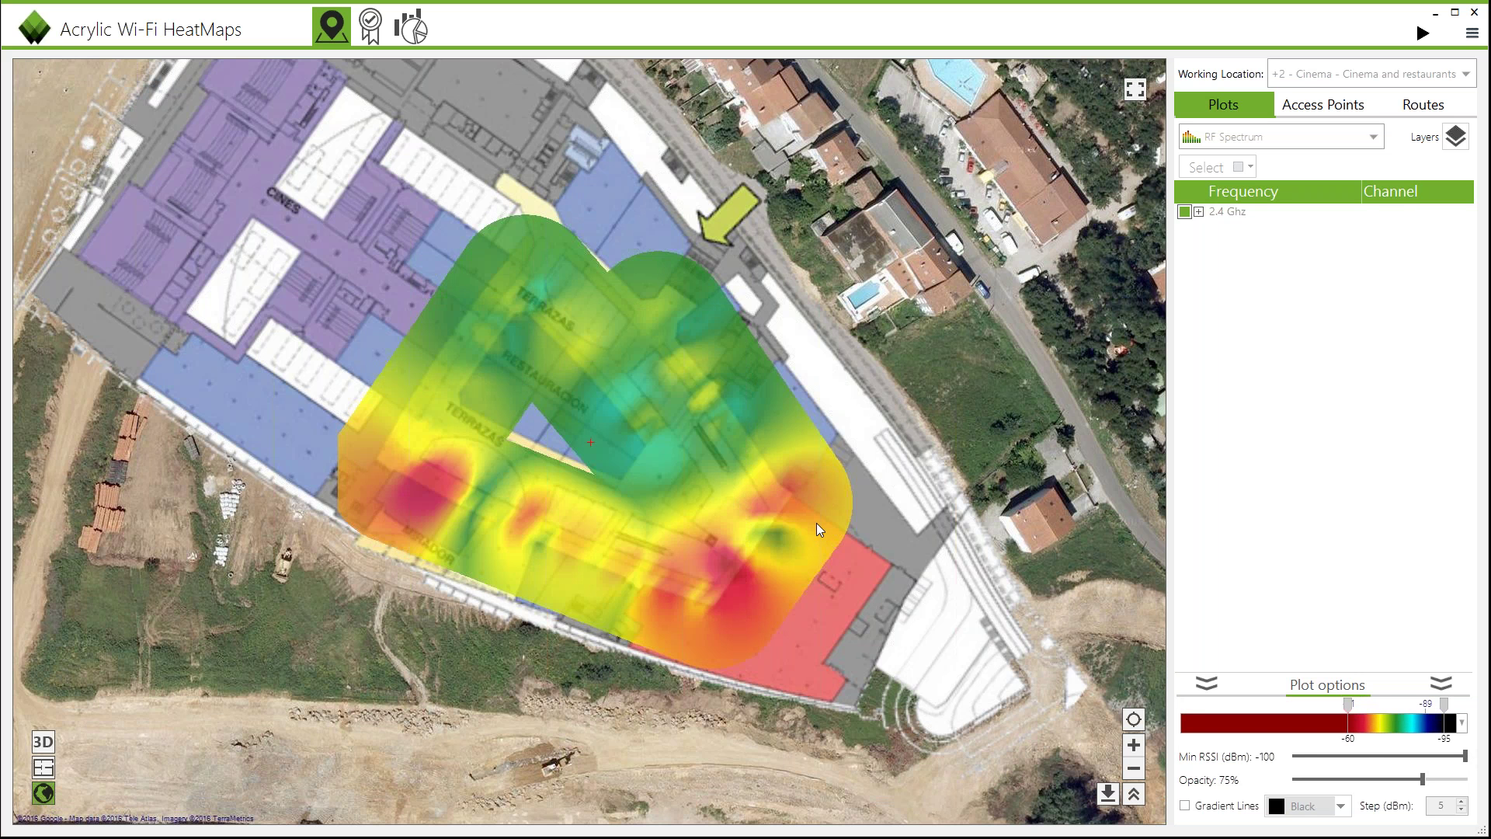
pyautogui.moveTo(831, 495); pyautogui.dragTo(823, 508)
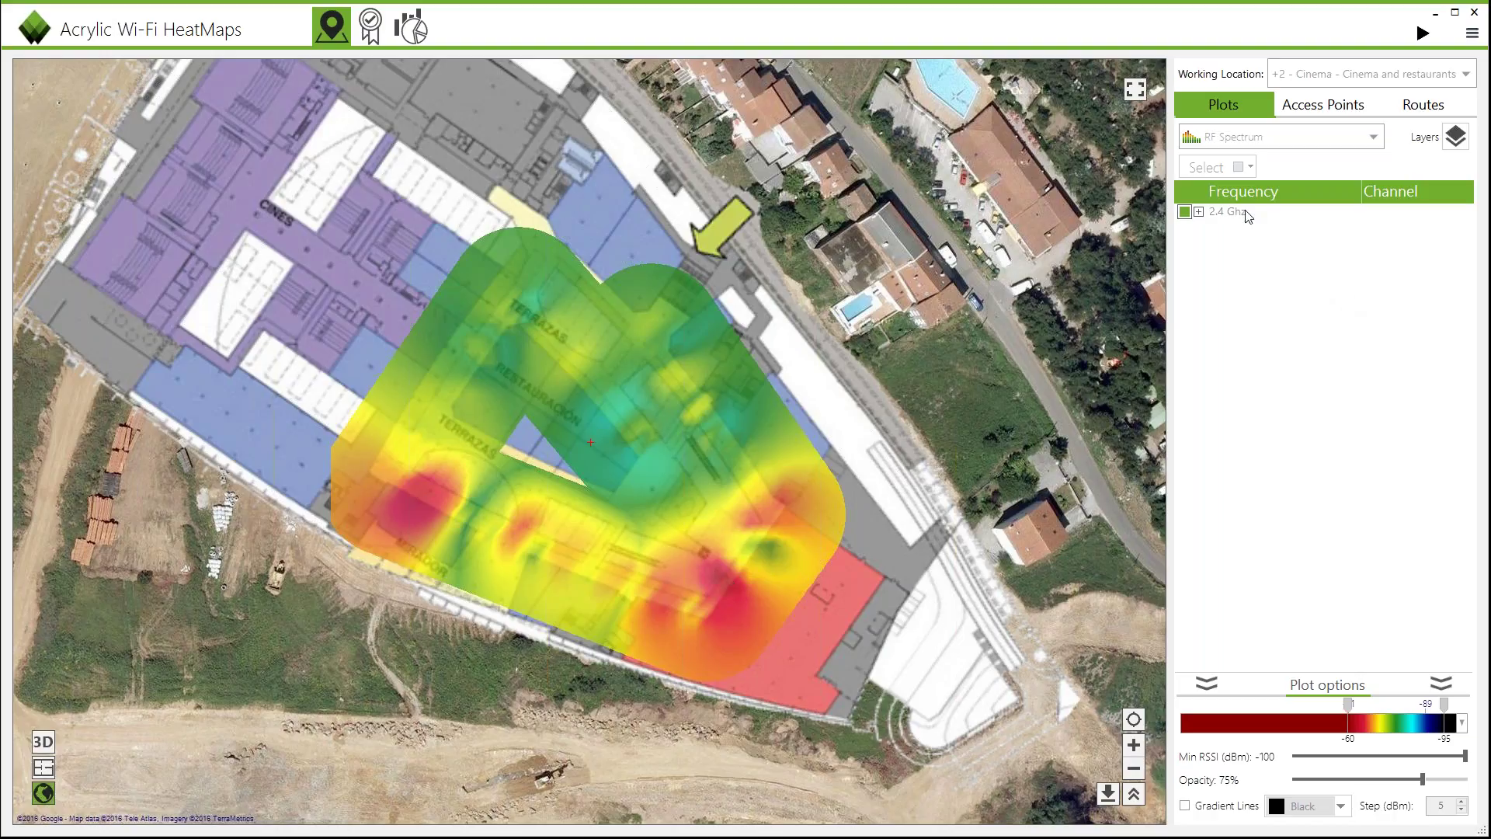
# Step: Show the AsCancelas access points over the cinema floor's spectrum heatmap and set the colour range's upper limit to -61
pyautogui.click(1329, 104)
pyautogui.scroll(-1, 1259, 273)
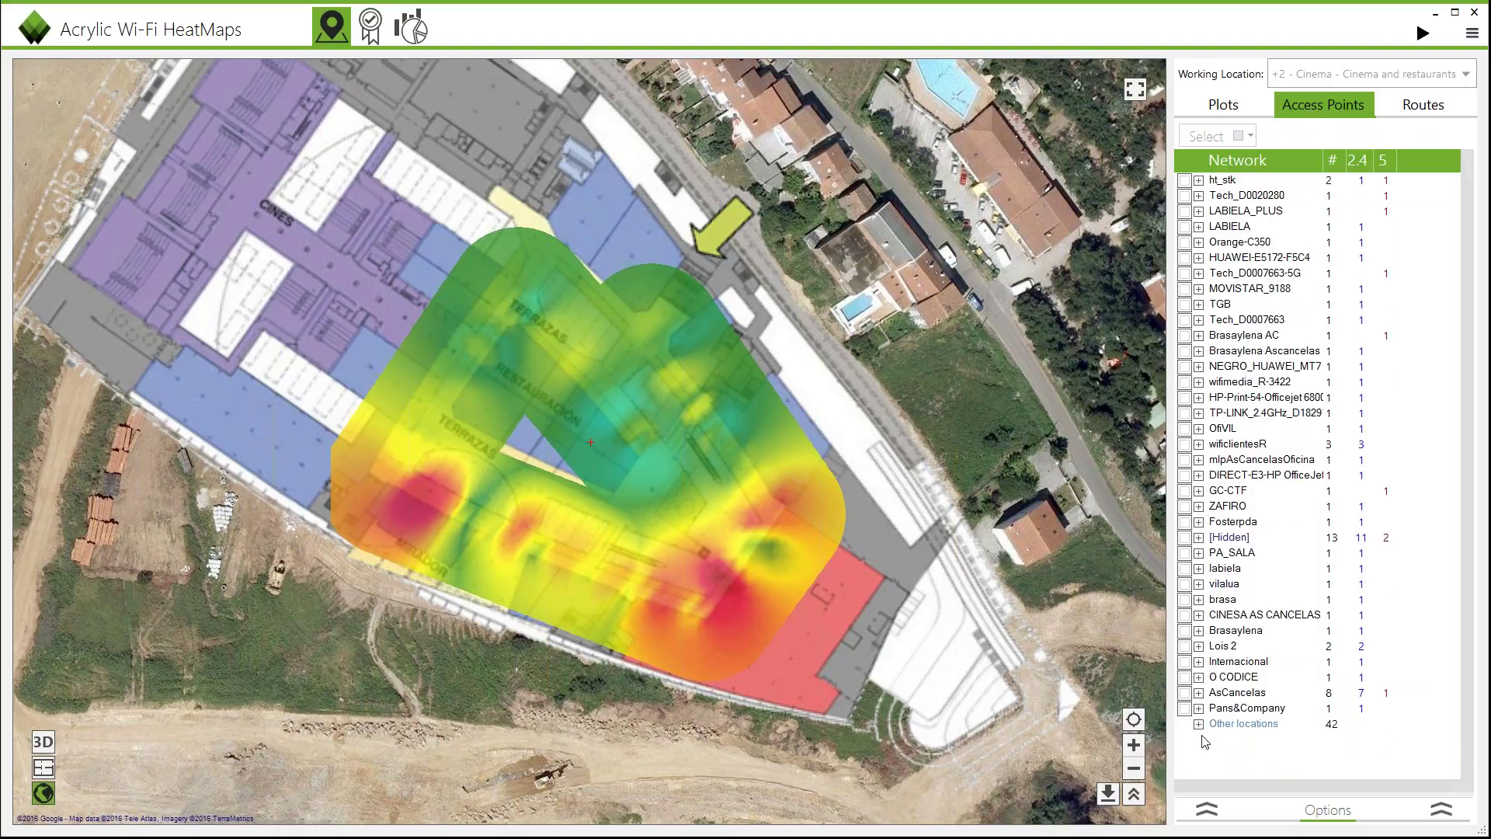
pyautogui.click(1184, 693)
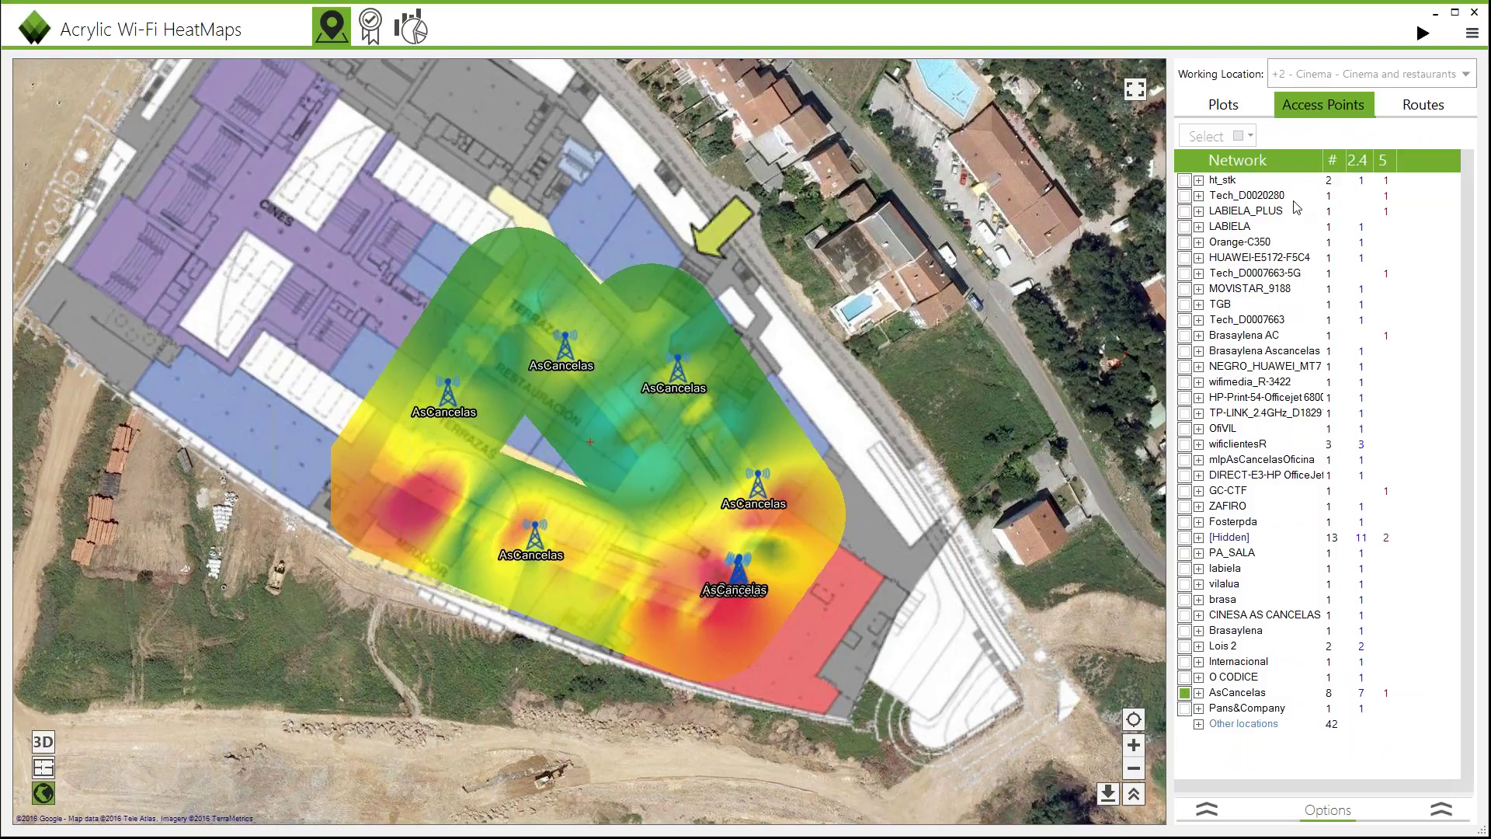
pyautogui.click(1227, 104)
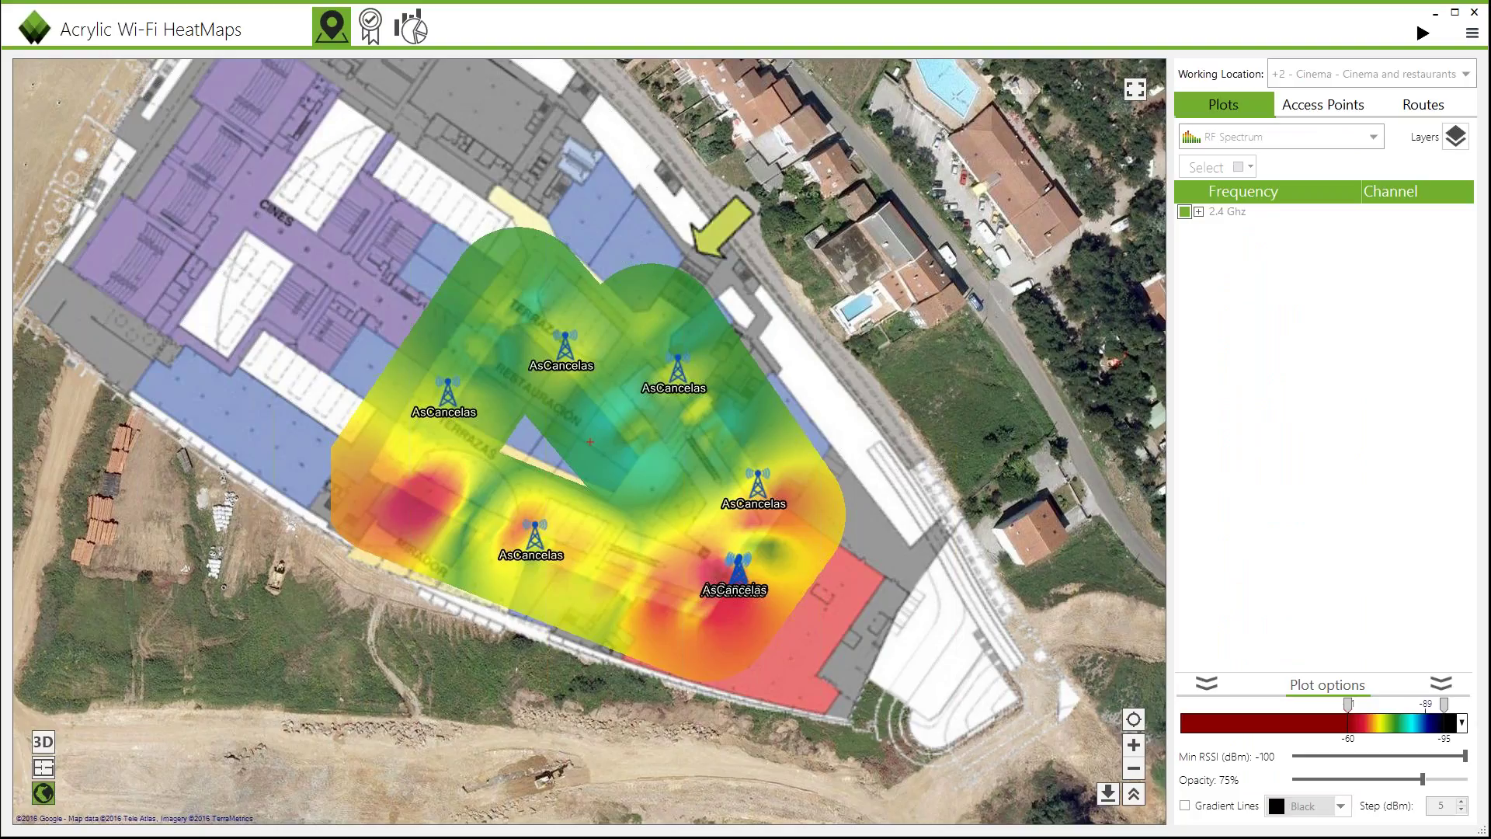
pyautogui.moveTo(1345, 706); pyautogui.dragTo(1349, 708)
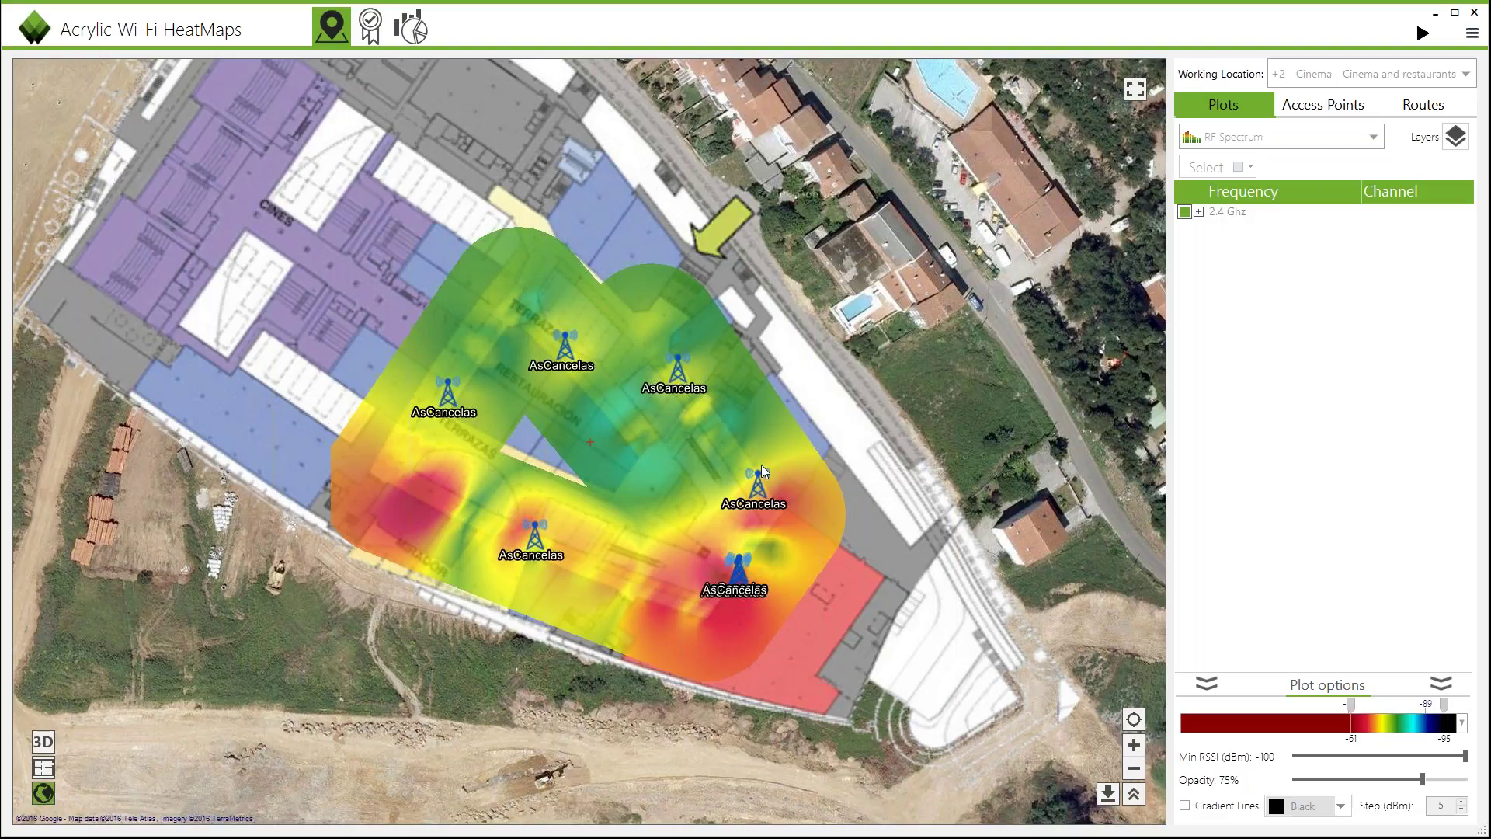
# Step: Change the plot type to RSSI and the working location to 0 - Main floor - Supermarket and Mall
pyautogui.click(1261, 134)
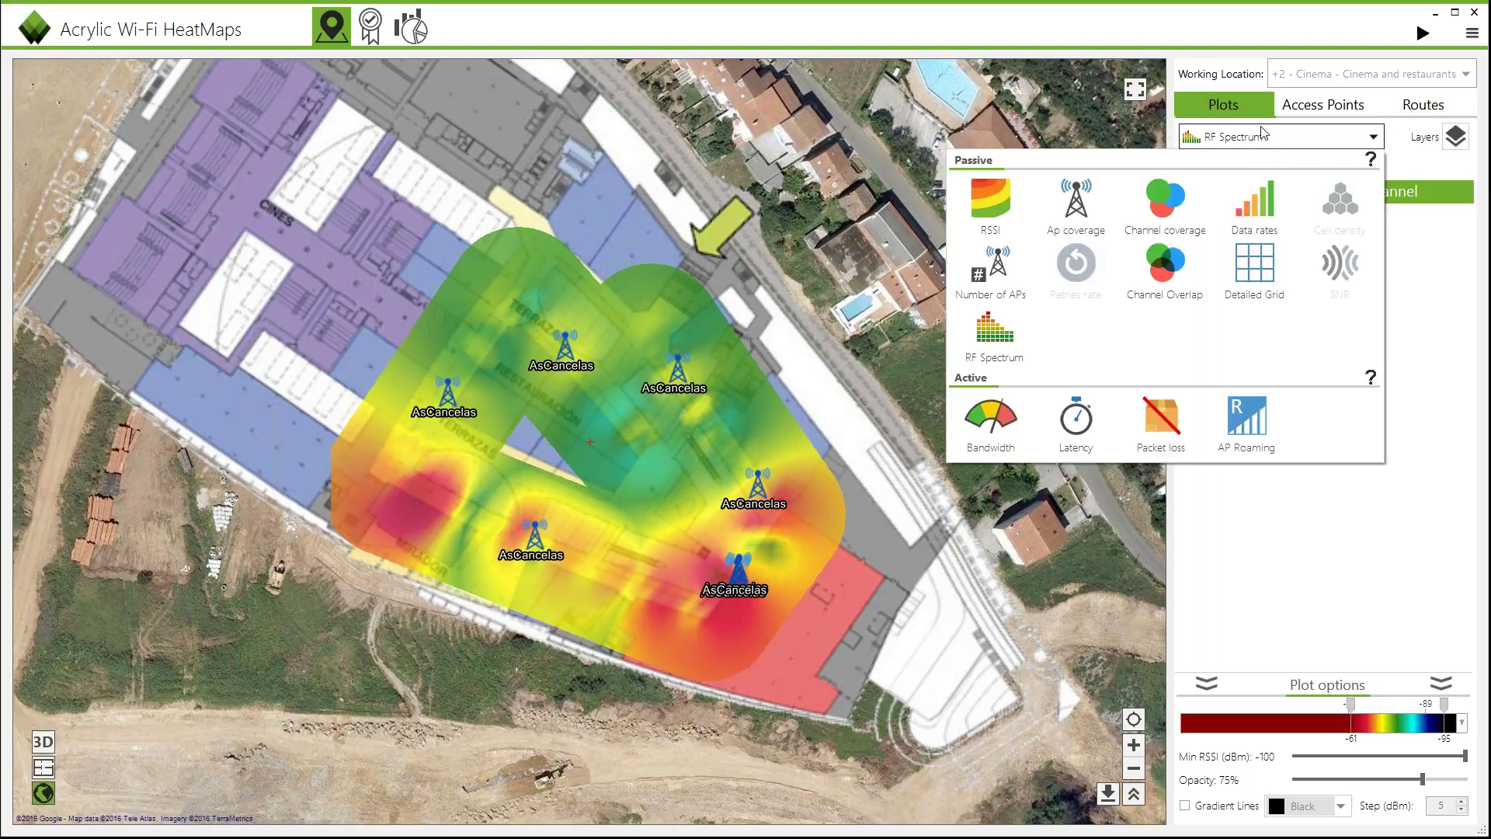
pyautogui.click(992, 207)
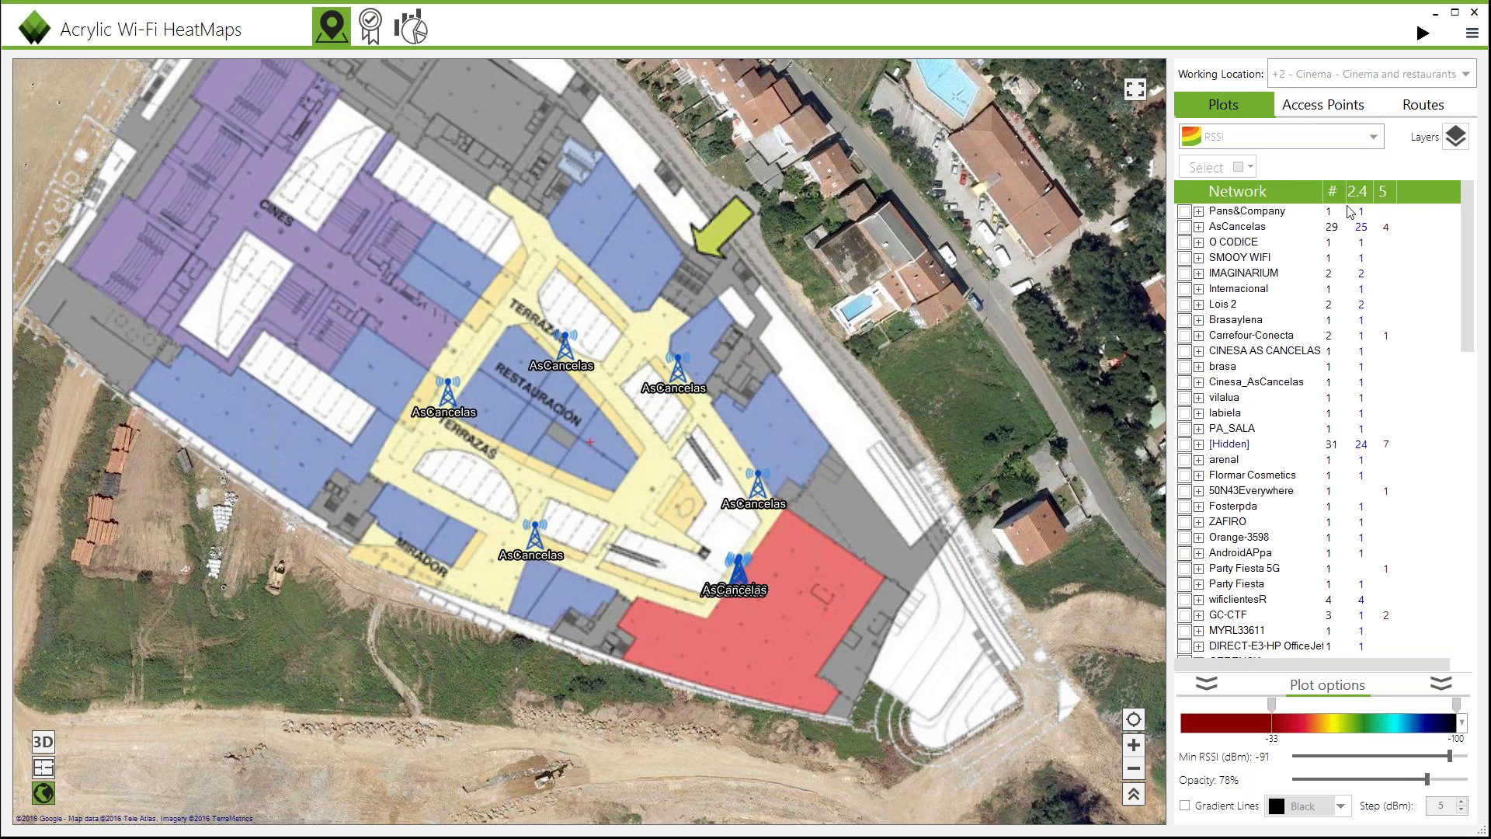
pyautogui.click(1358, 82)
pyautogui.click(1355, 103)
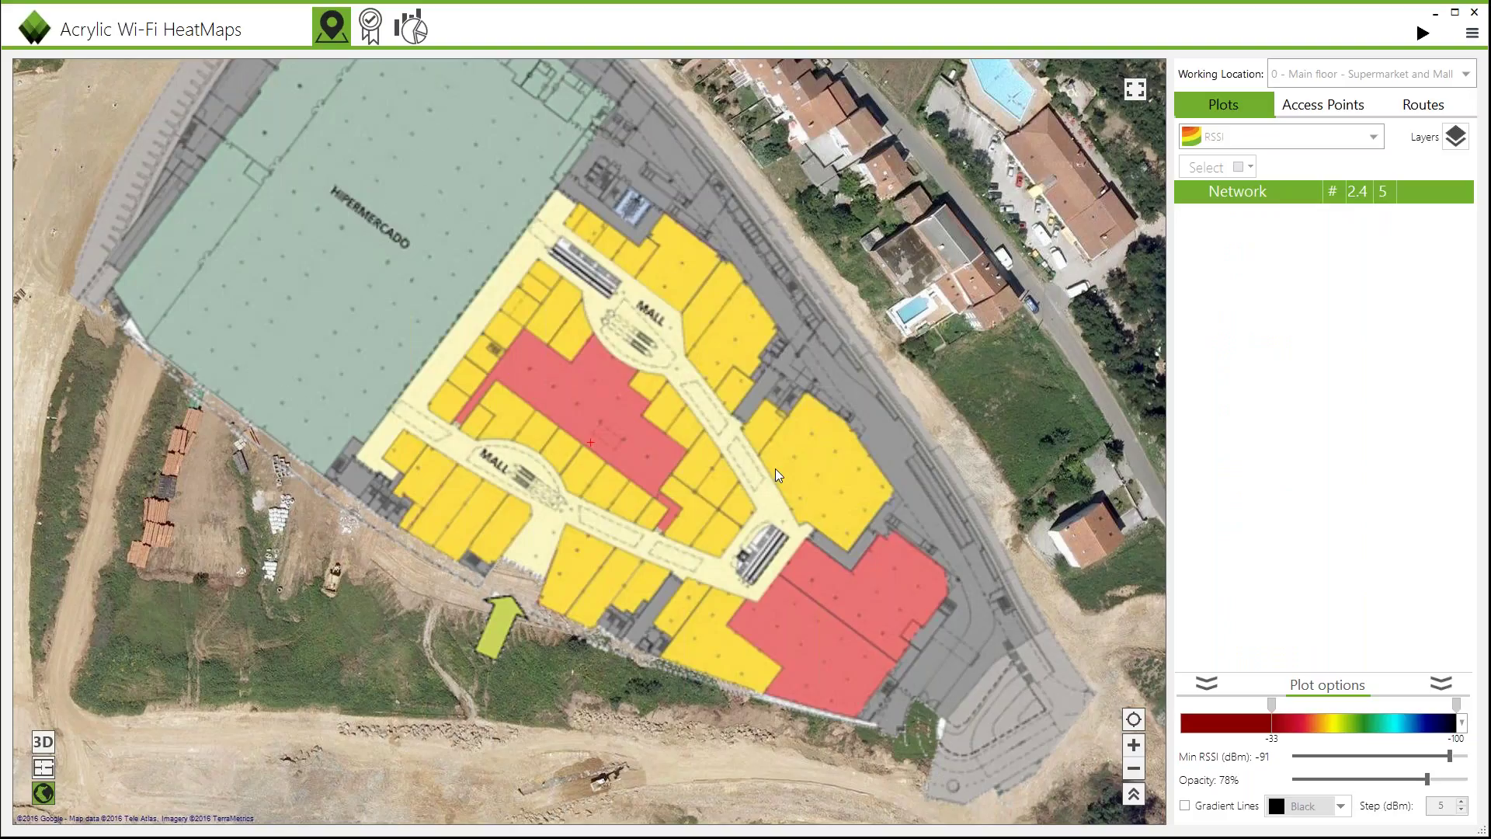
pyautogui.moveTo(775, 468); pyautogui.dragTo(666, 475)
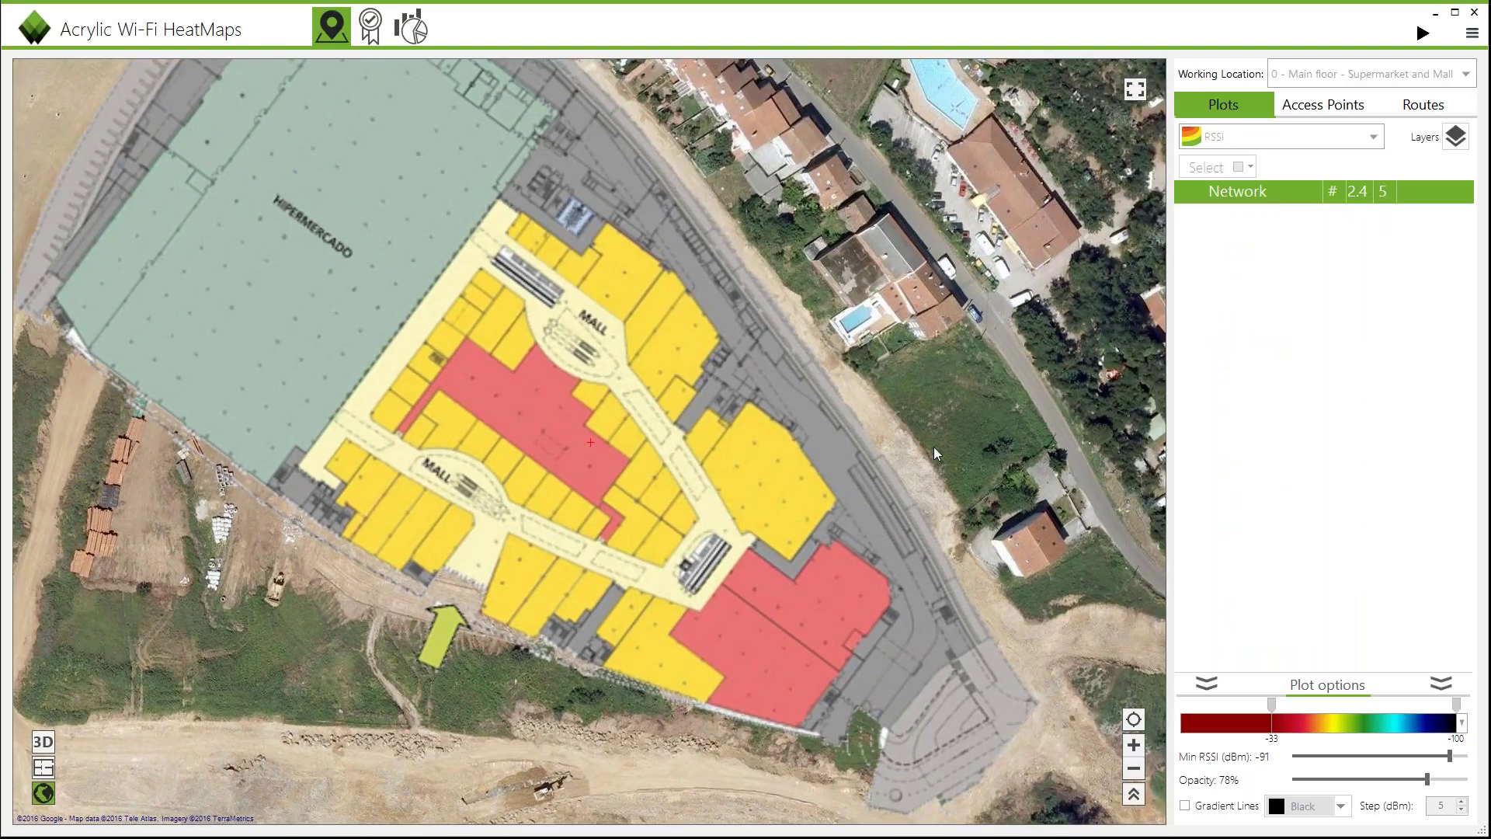
# Step: Change the plot type to Channel coverage while keeping the main floor as the working location
pyautogui.click(1215, 137)
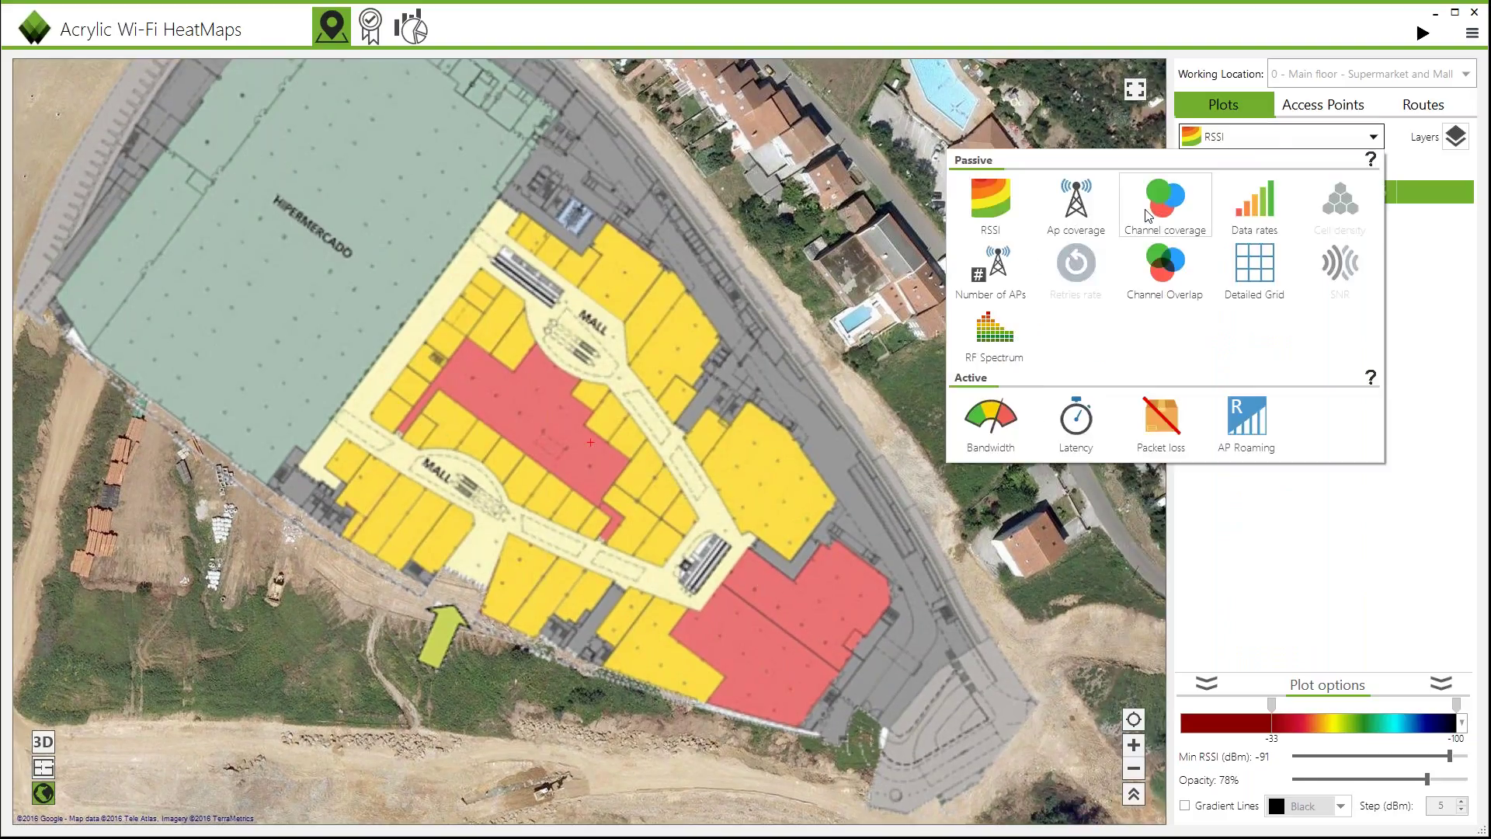
pyautogui.click(1148, 212)
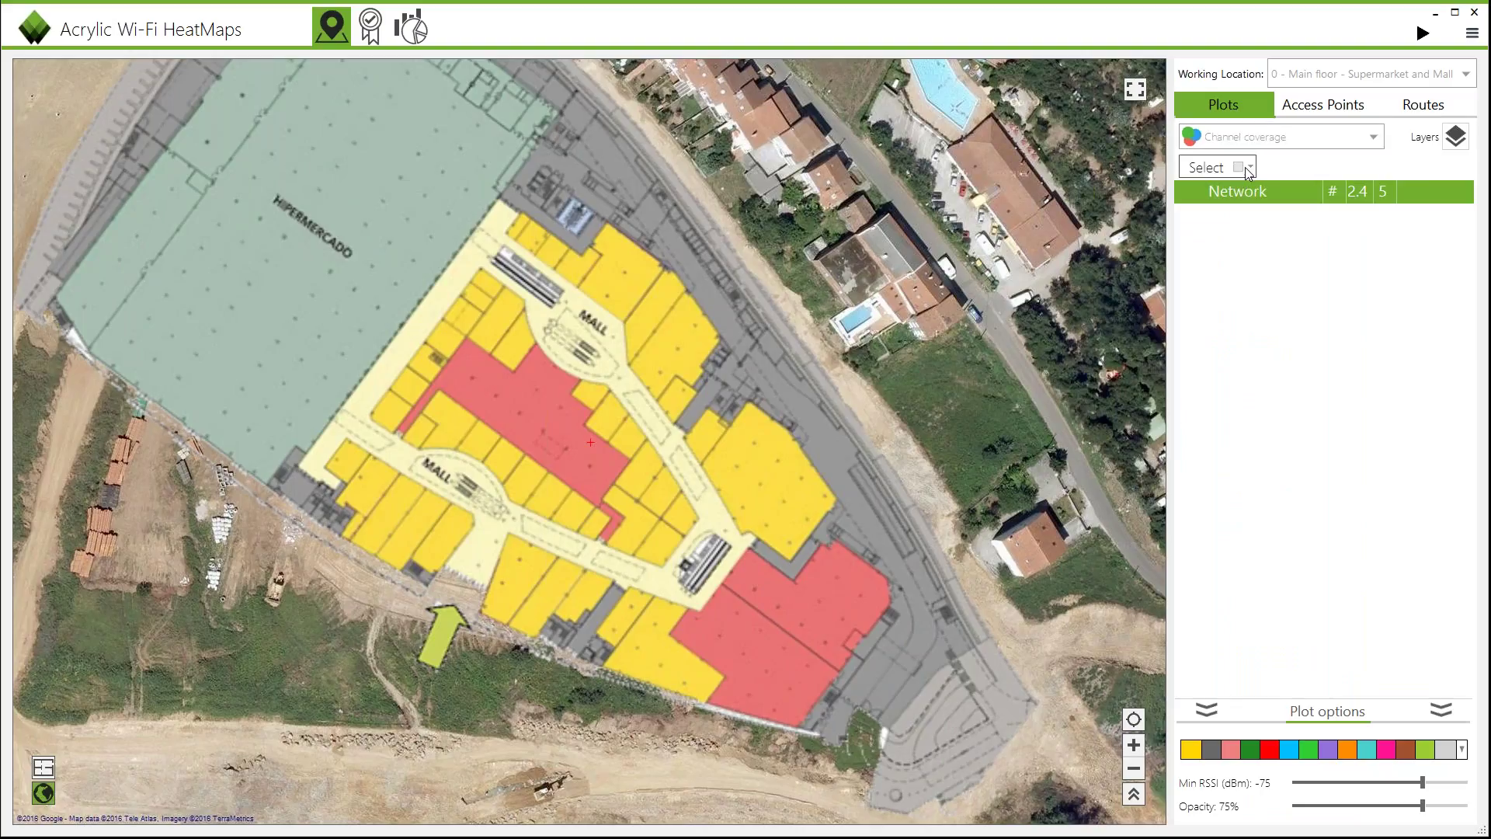
pyautogui.click(1246, 168)
pyautogui.click(1246, 170)
pyautogui.click(1351, 74)
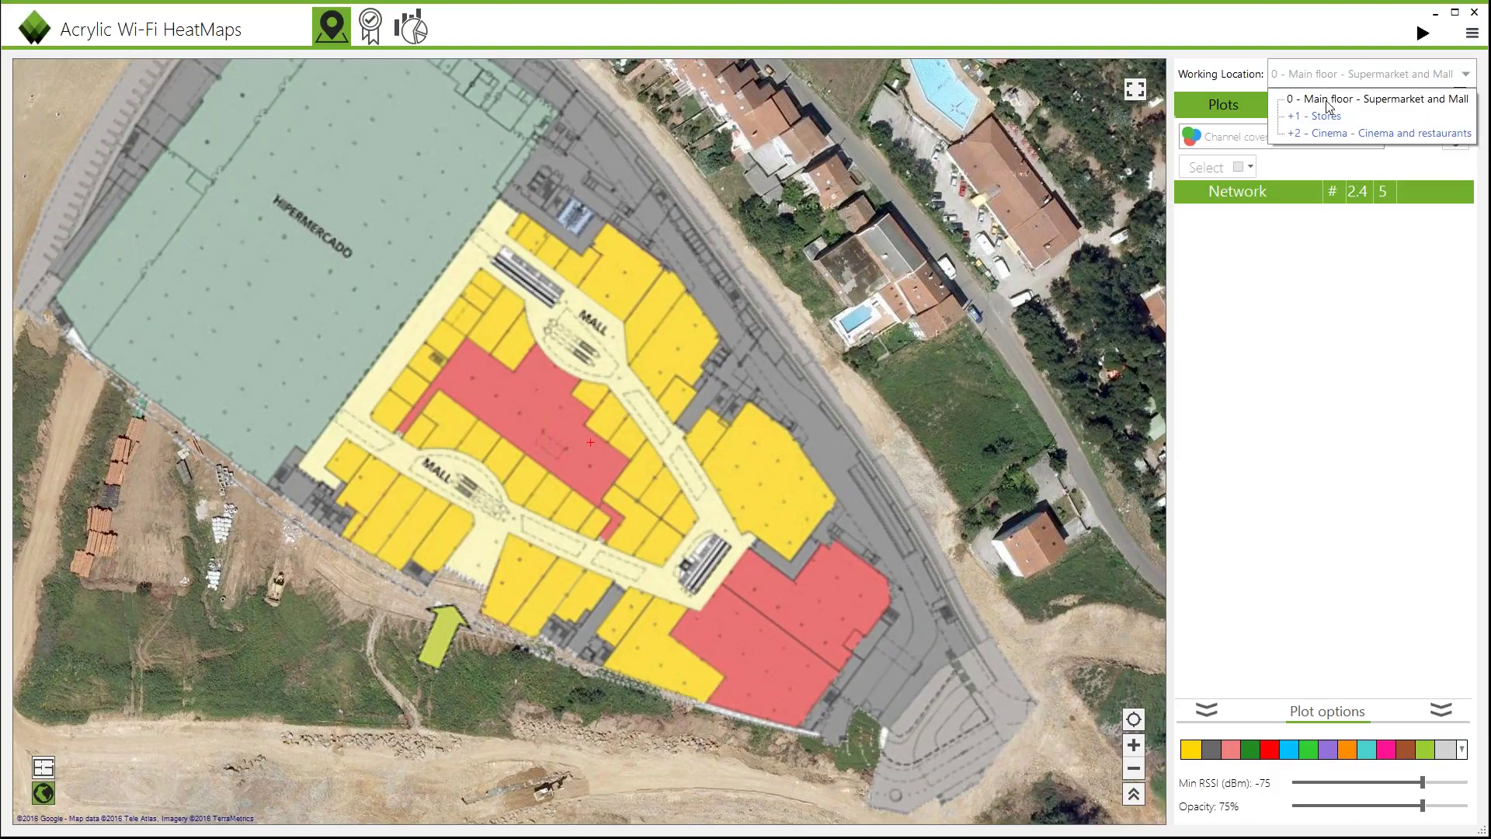
pyautogui.click(1320, 106)
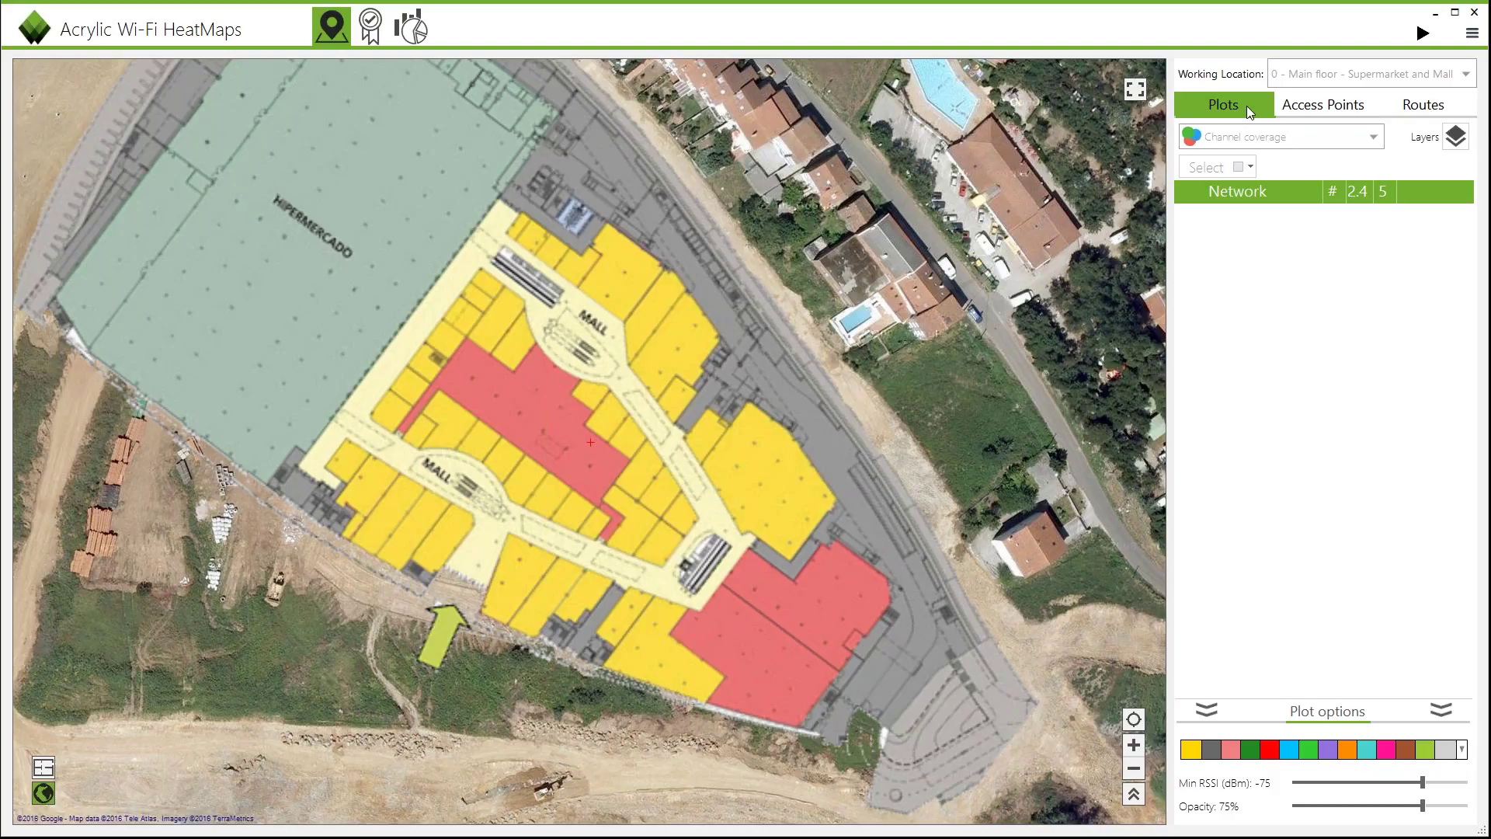
# Step: Collapse the plot options and switch the working location to +1 - Stores
pyautogui.click(1206, 709)
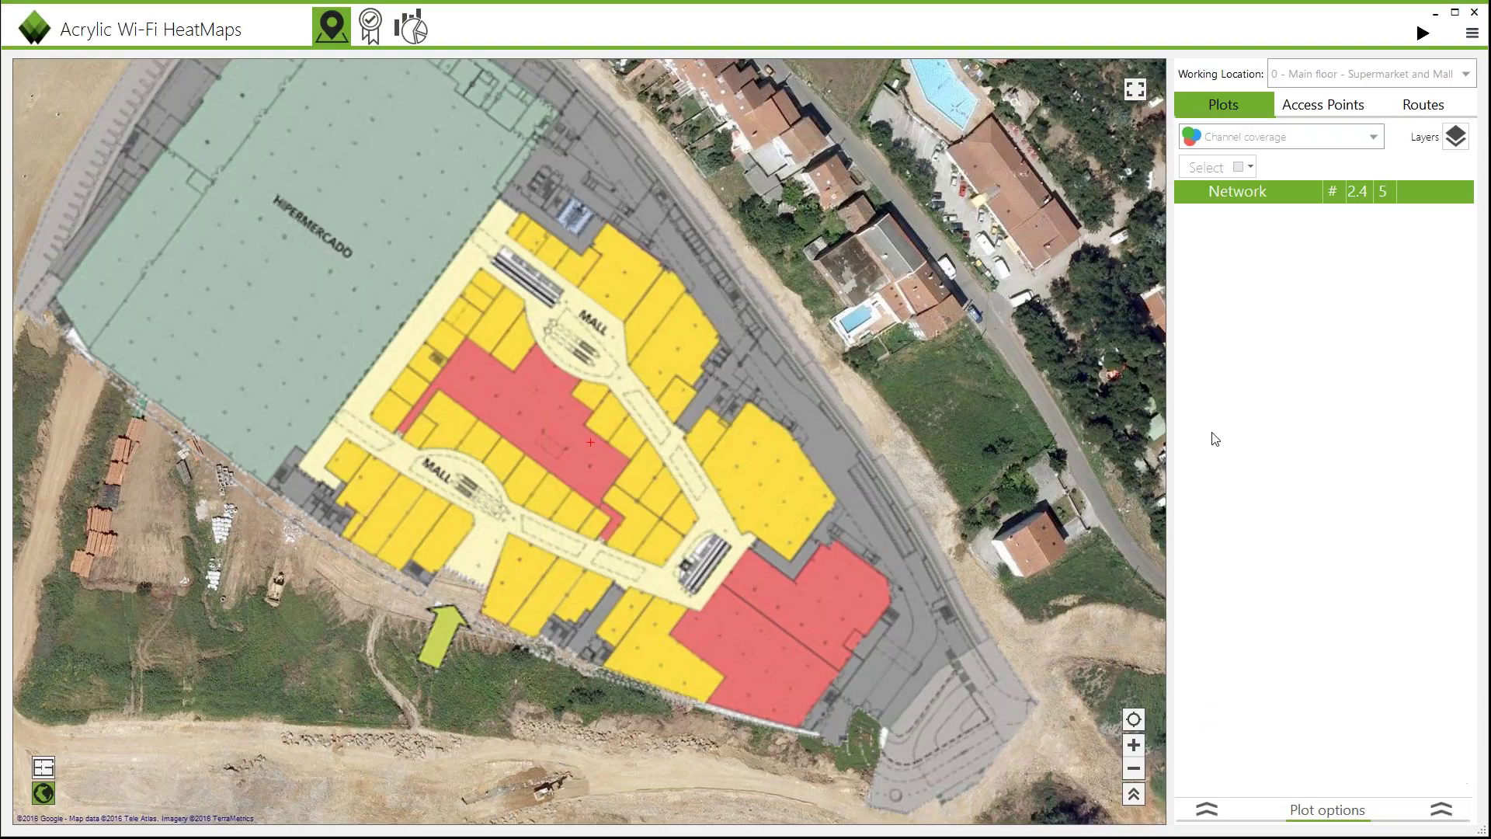
pyautogui.click(1280, 87)
pyautogui.click(1306, 114)
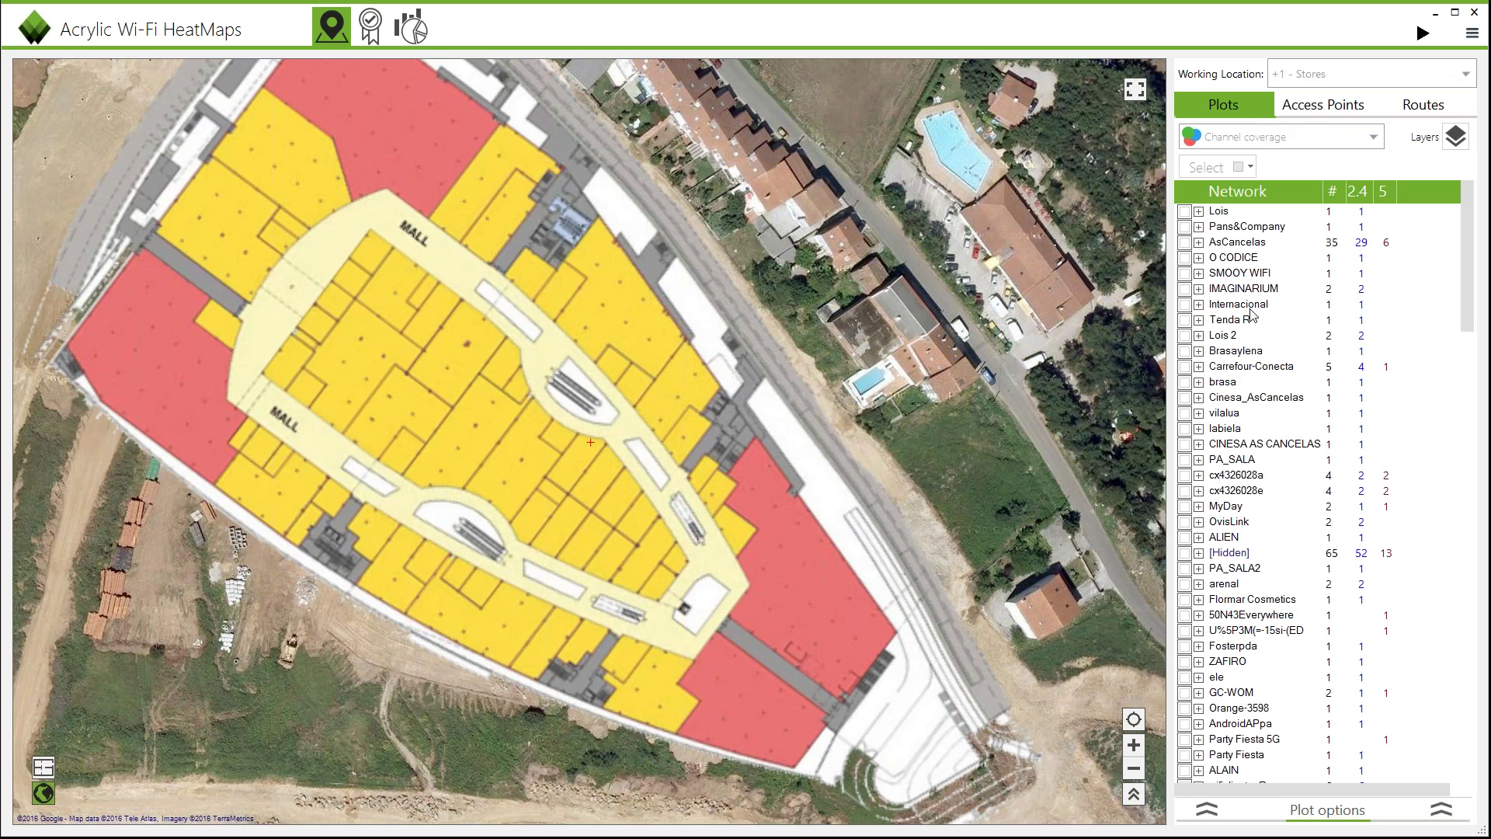
# Step: Plot the Channel coverage map of the AsCancelas network on the stores floor
pyautogui.scroll(-10, 1244, 268)
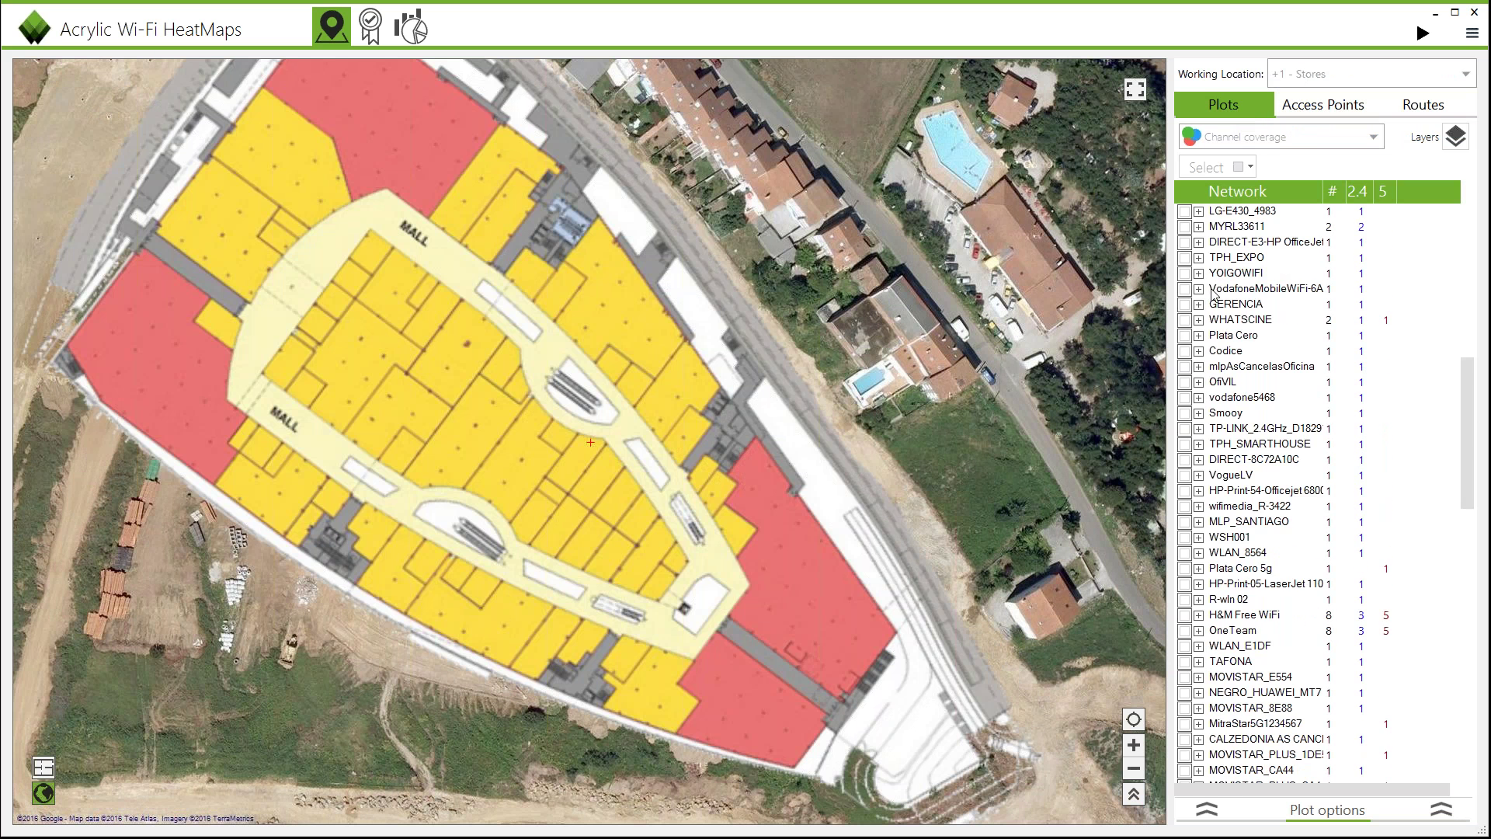
pyautogui.click(1227, 138)
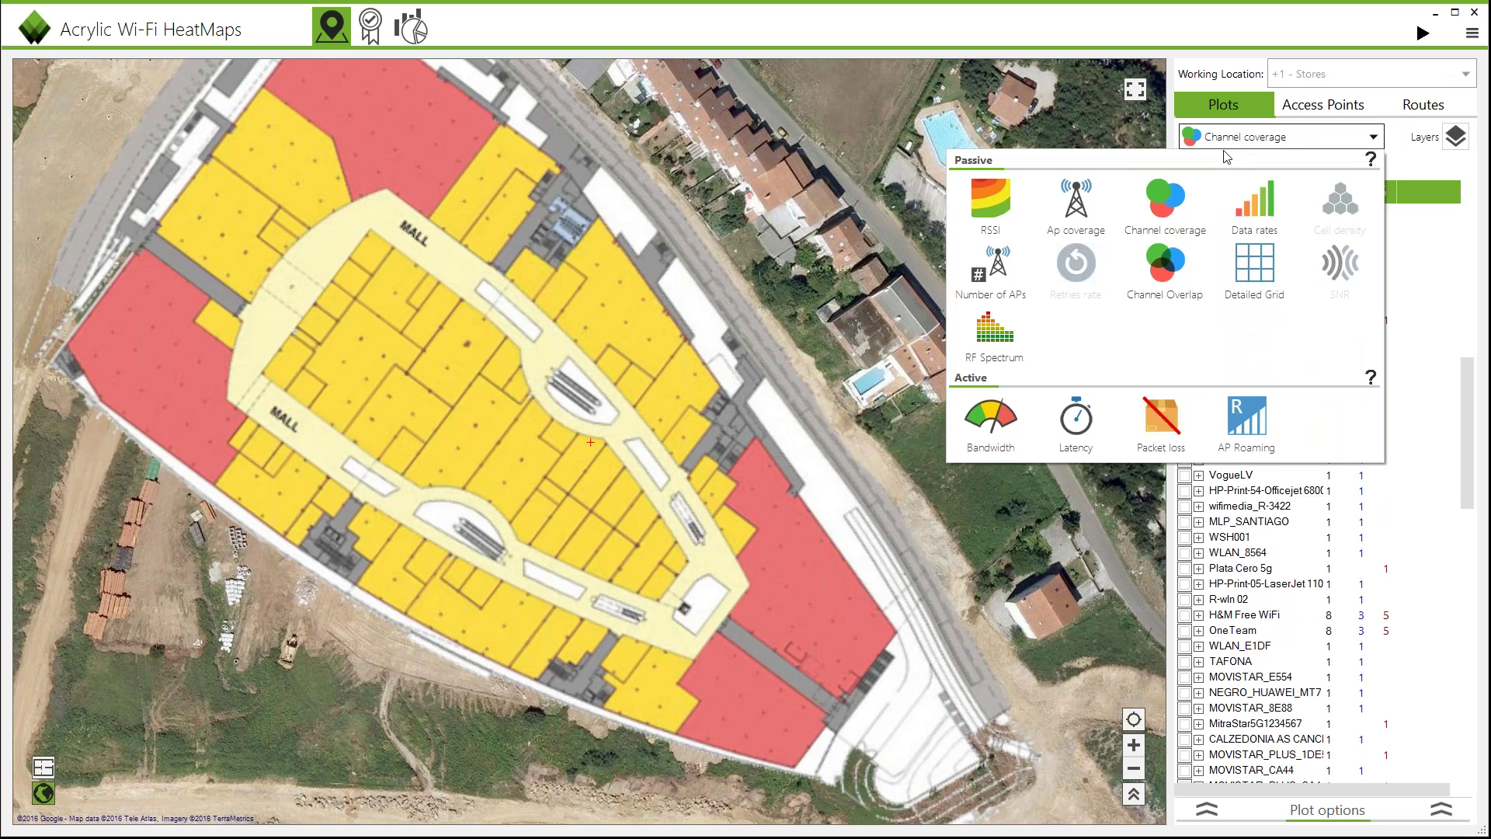
pyautogui.click(1167, 217)
pyautogui.scroll(-1, 1212, 545)
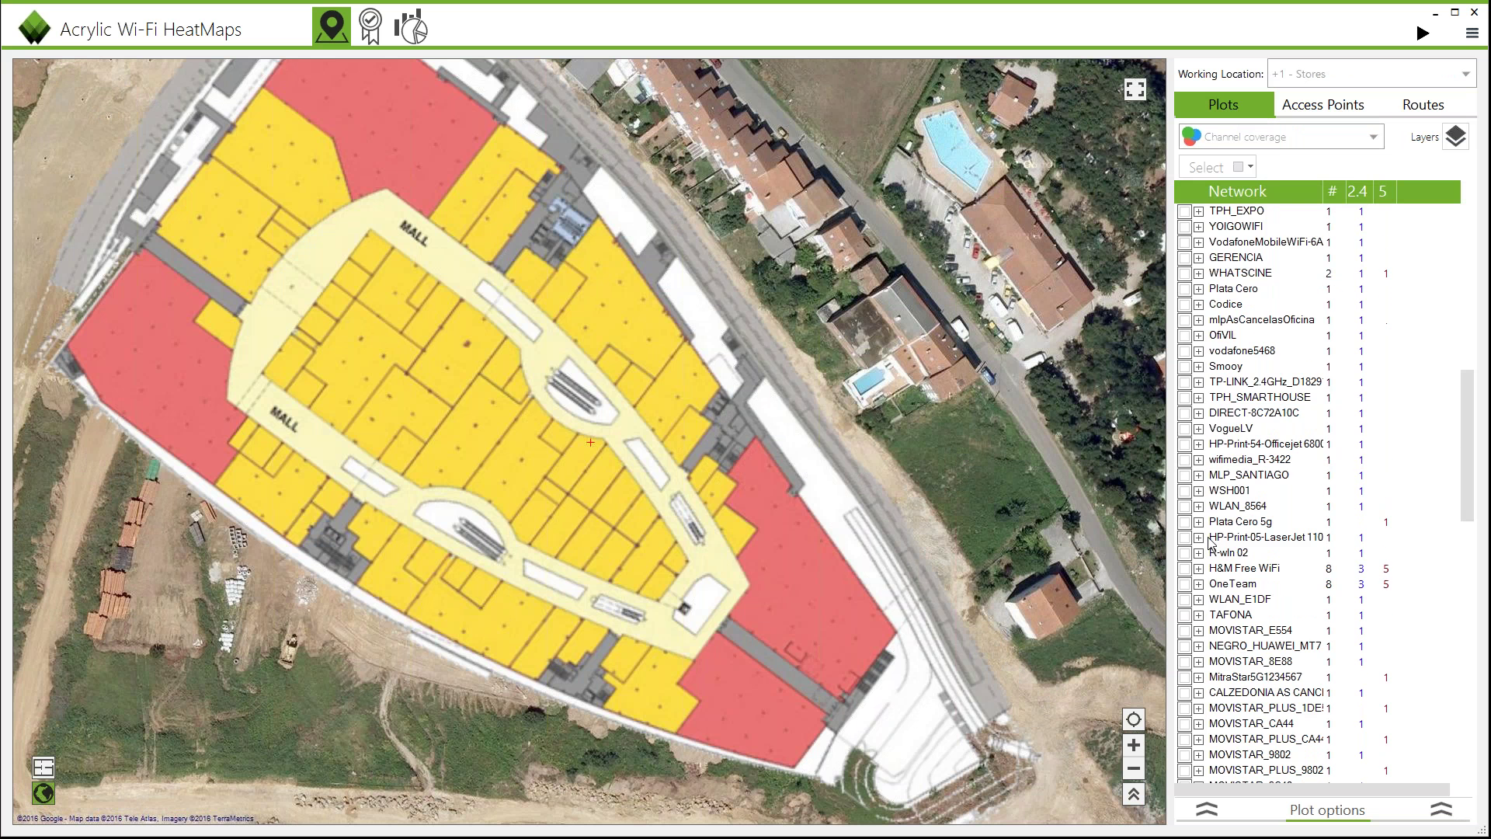
pyautogui.scroll(-14, 1213, 545)
pyautogui.scroll(15, 1214, 605)
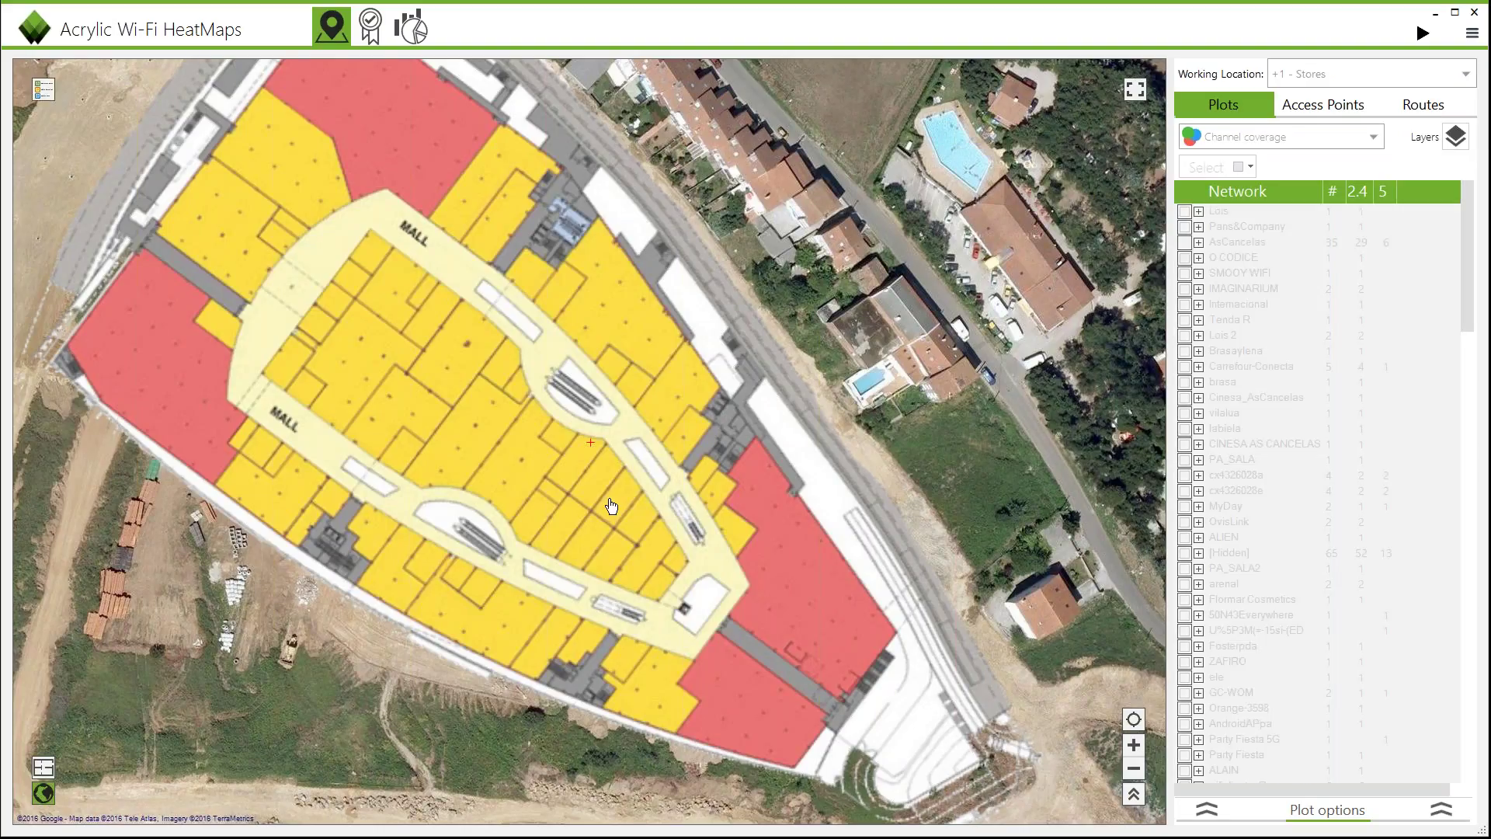
pyautogui.moveTo(611, 502); pyautogui.dragTo(710, 515)
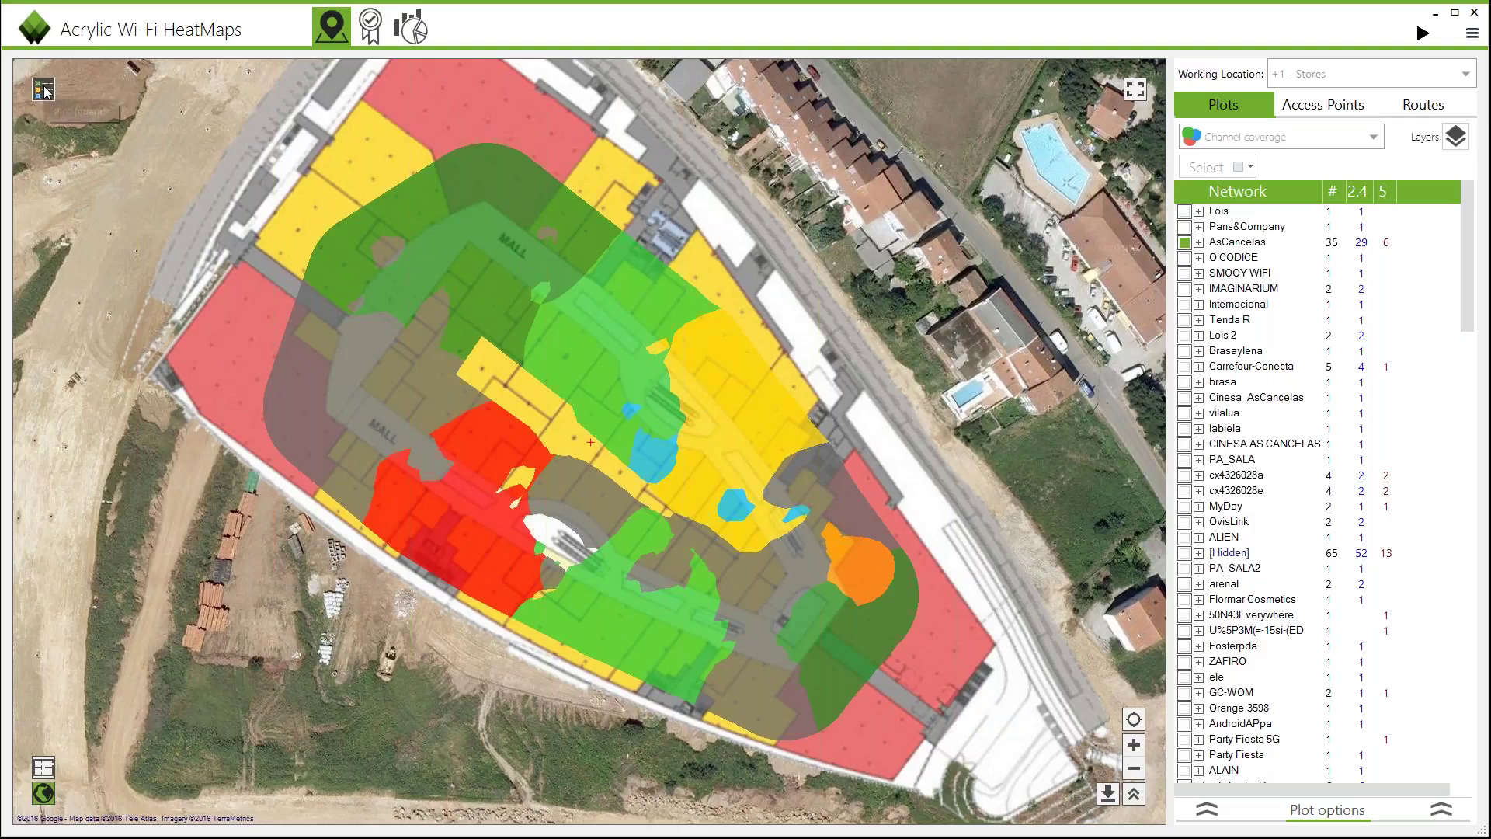
# Step: Display the channel colour legend on the map and review the available passive and active plot types
pyautogui.click(44, 90)
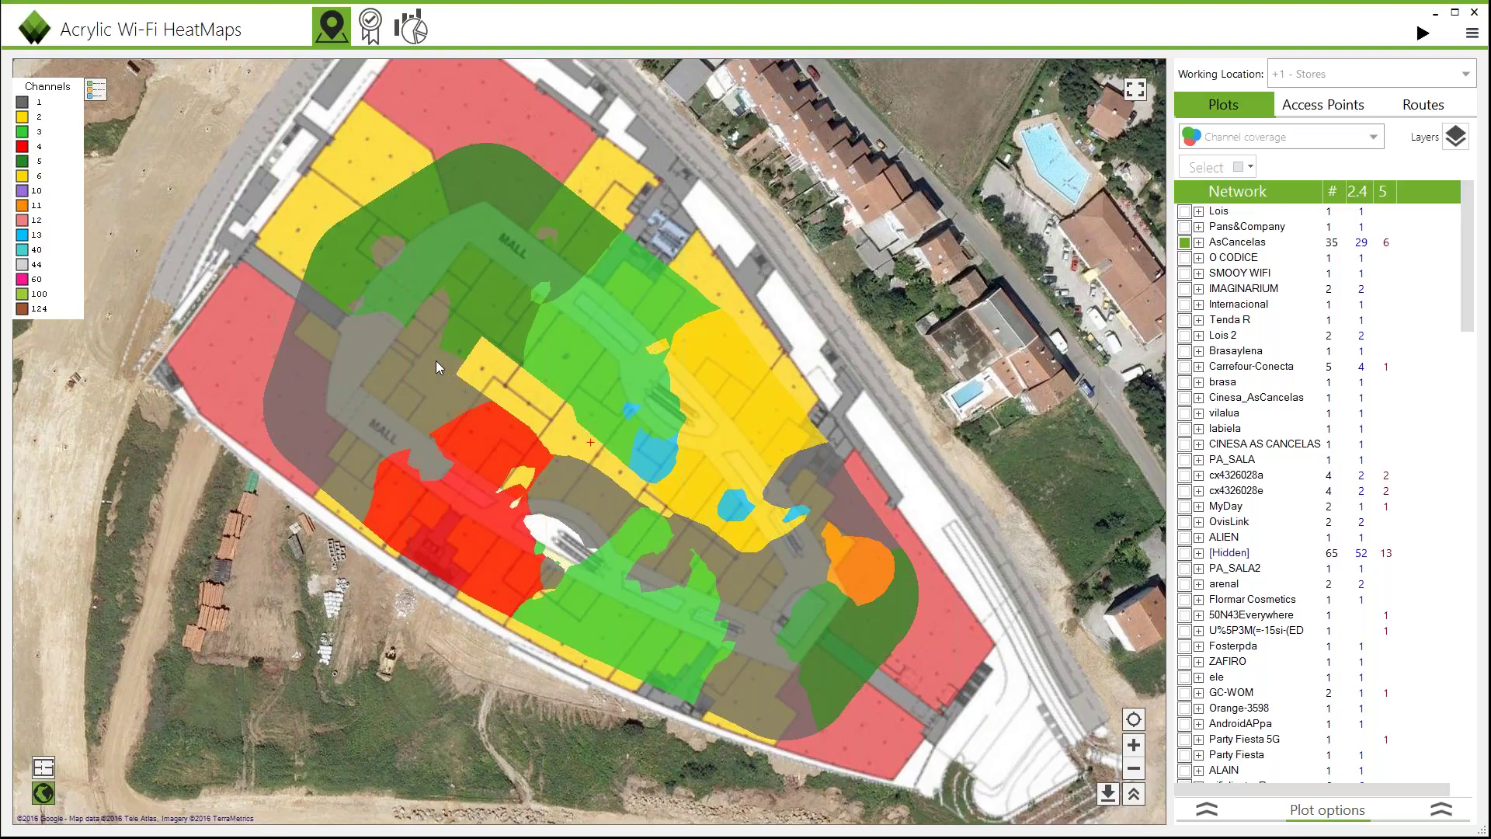
pyautogui.click(1295, 144)
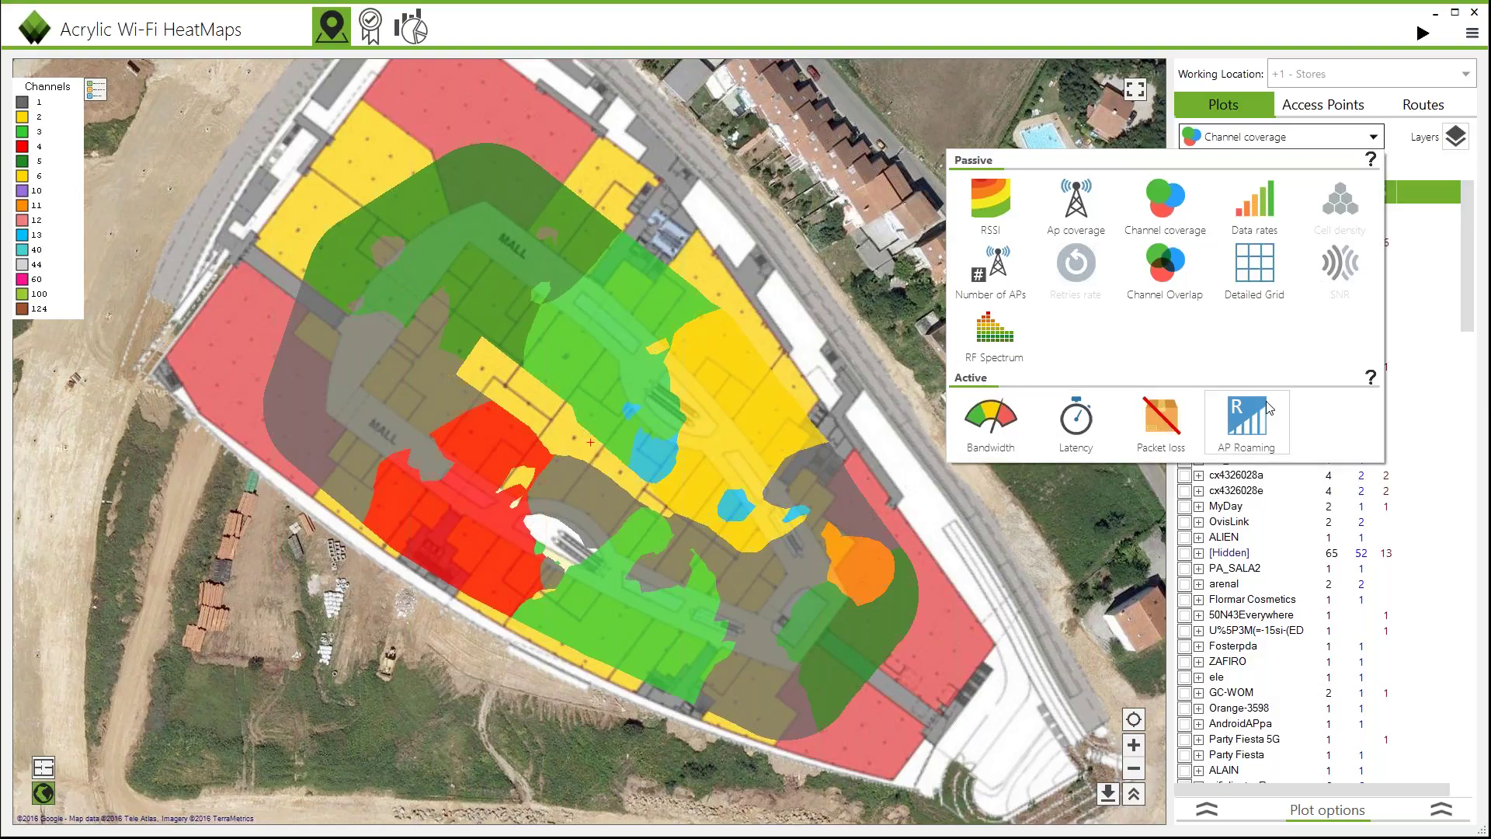
pyautogui.click(1452, 170)
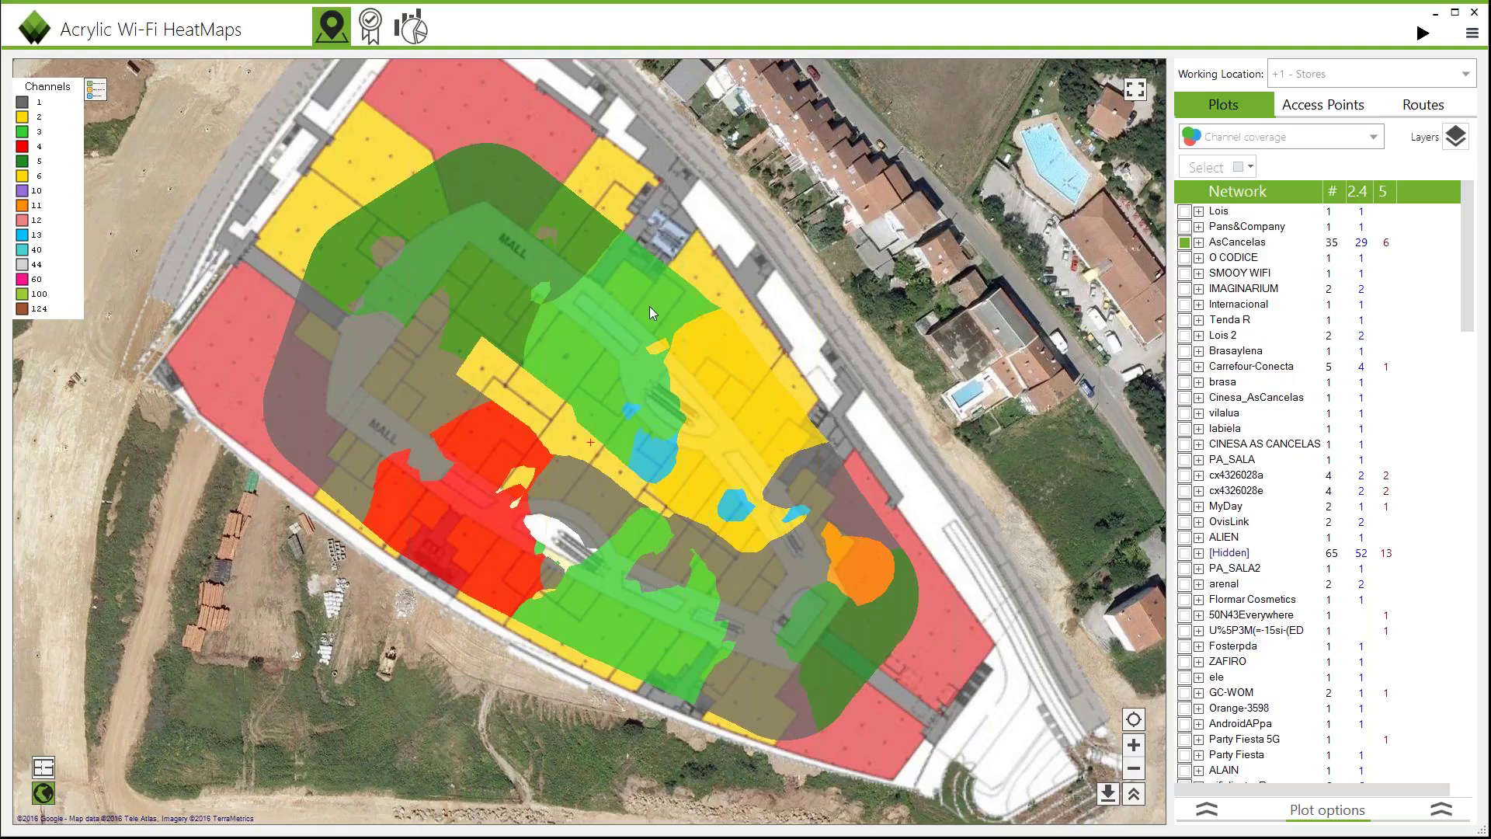
# Step: Open the network quality assessment view, focus the map on the mall and assess the AsCancelas network
pyautogui.click(369, 23)
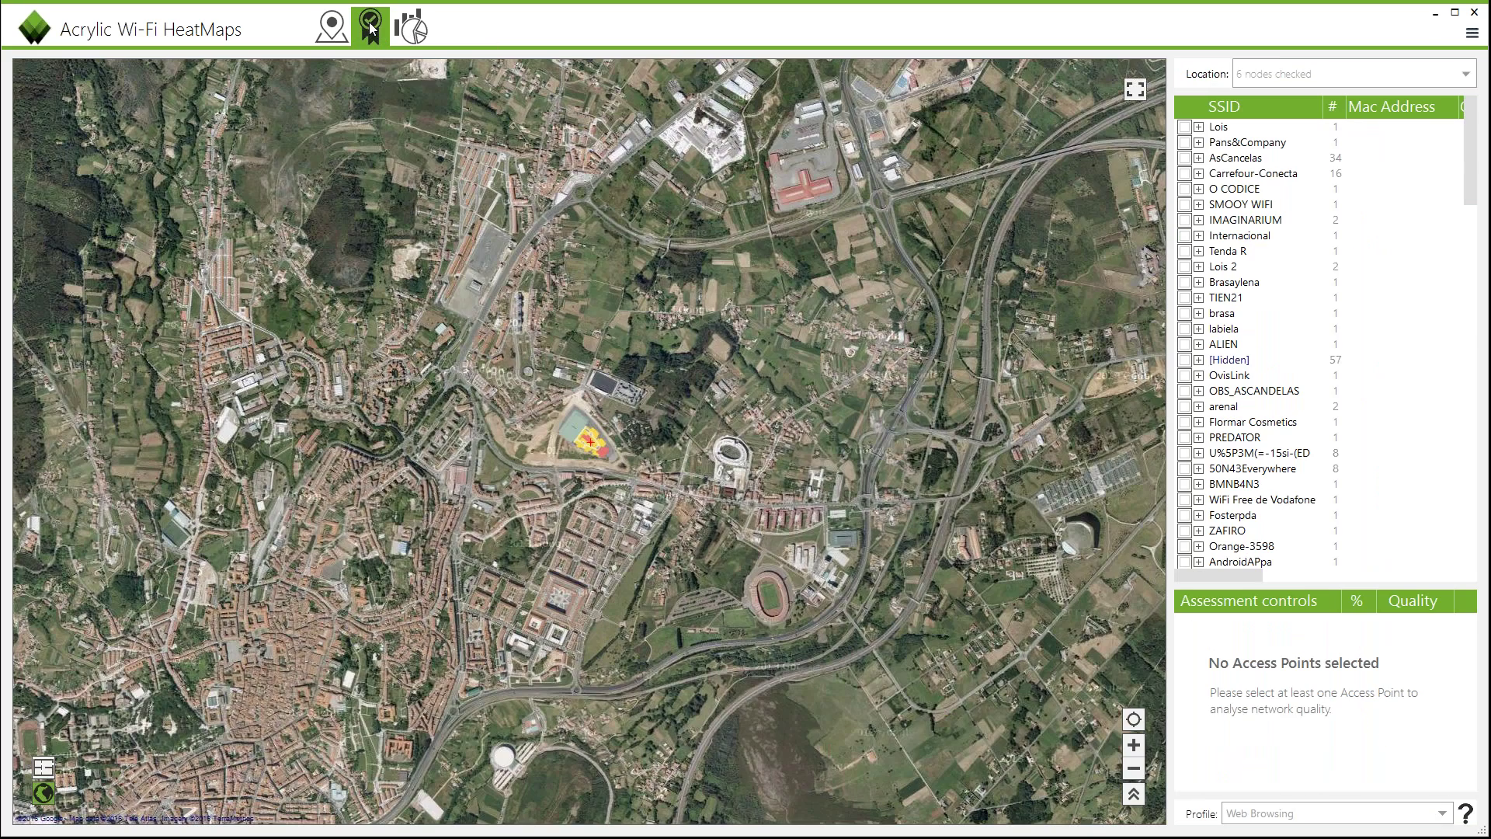
pyautogui.click(1137, 742)
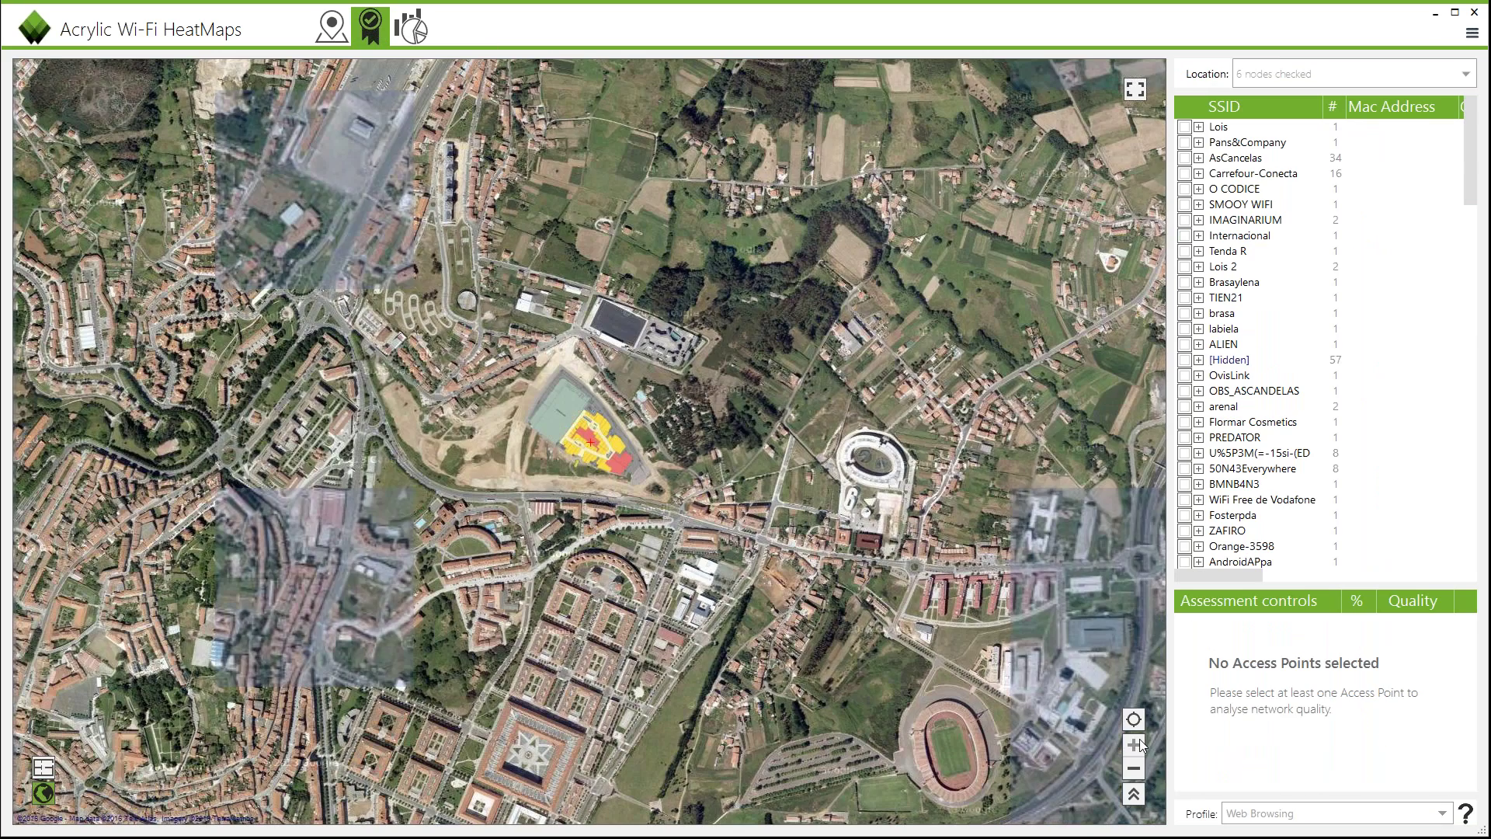
pyautogui.click(1137, 742)
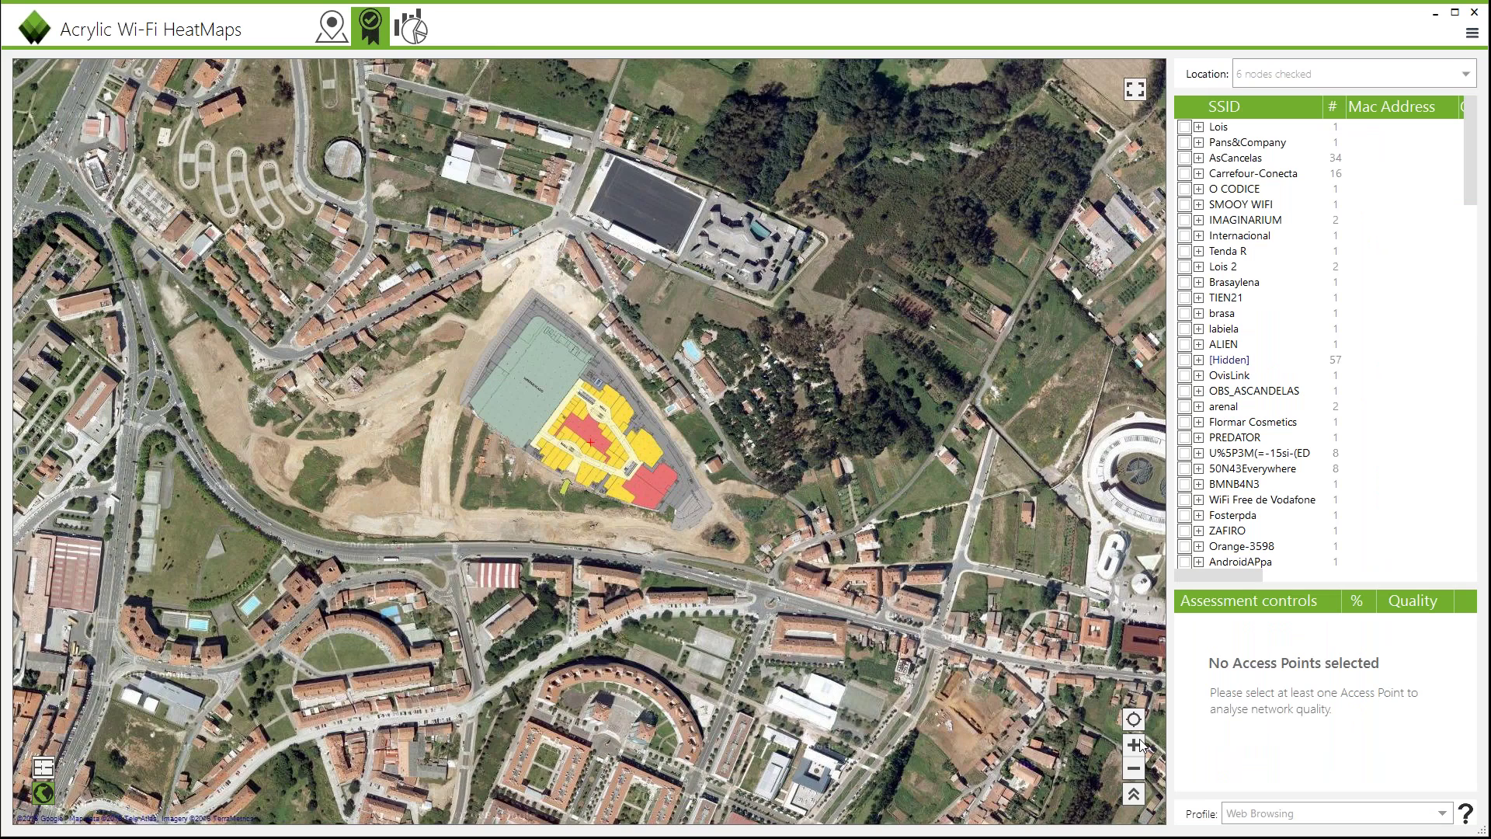
pyautogui.click(1136, 744)
pyautogui.scroll(1, 832, 528)
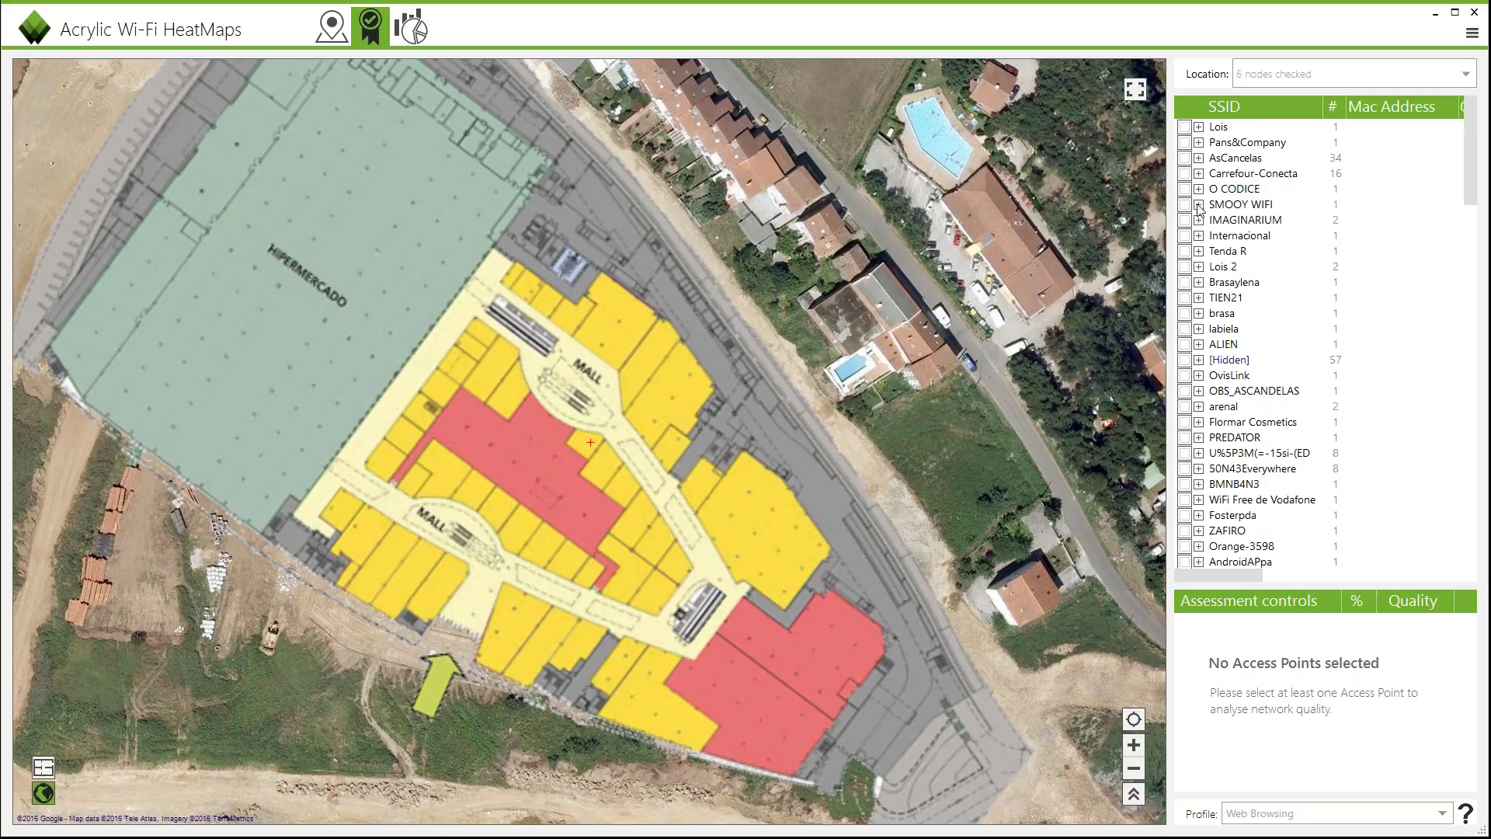
pyautogui.click(1184, 158)
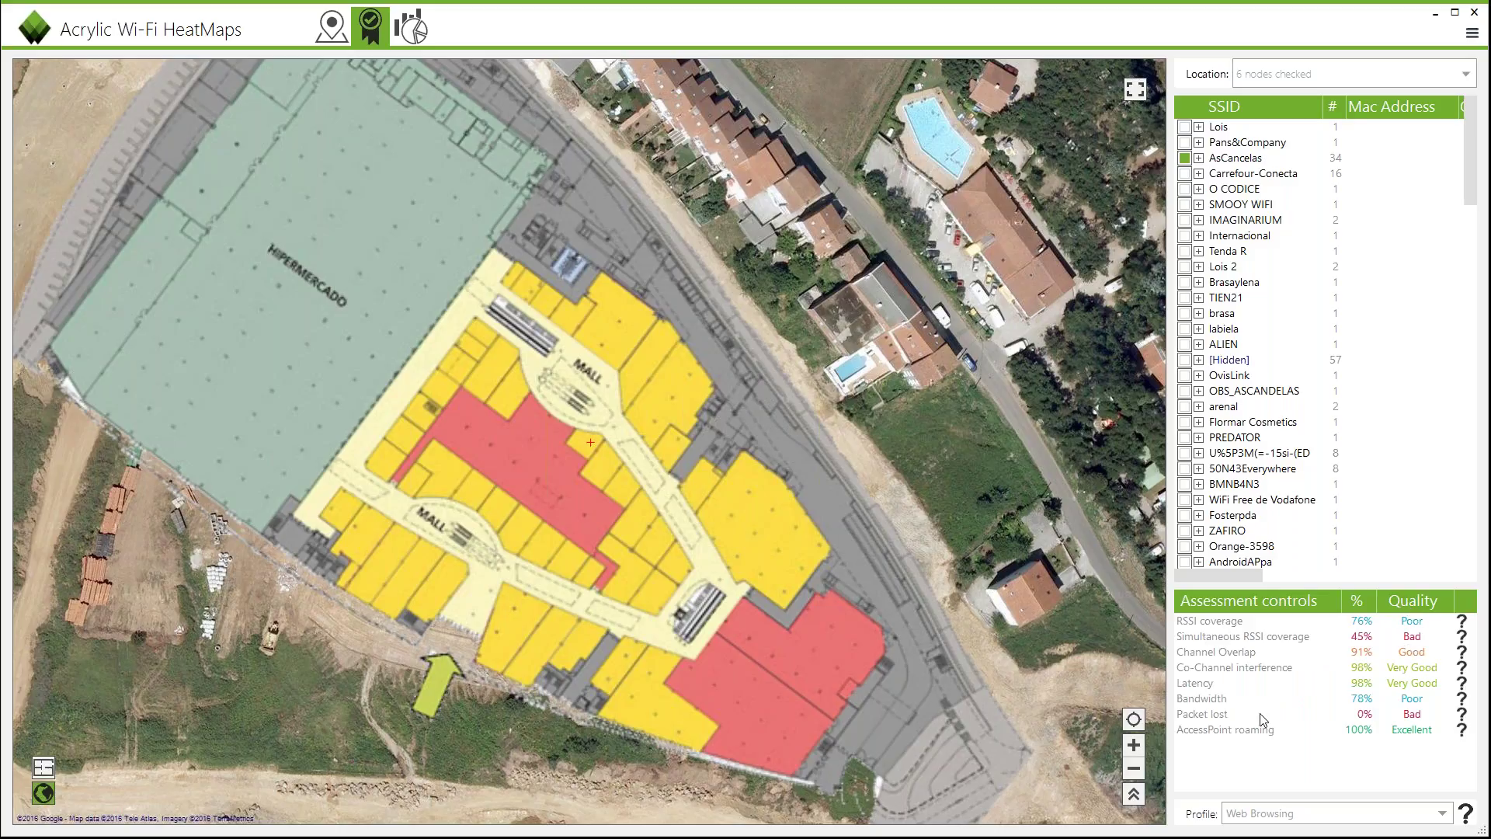
# Step: Keep the Web Browsing assessment profile and map the RSSI coverage control for AsCancelas
pyautogui.click(1357, 813)
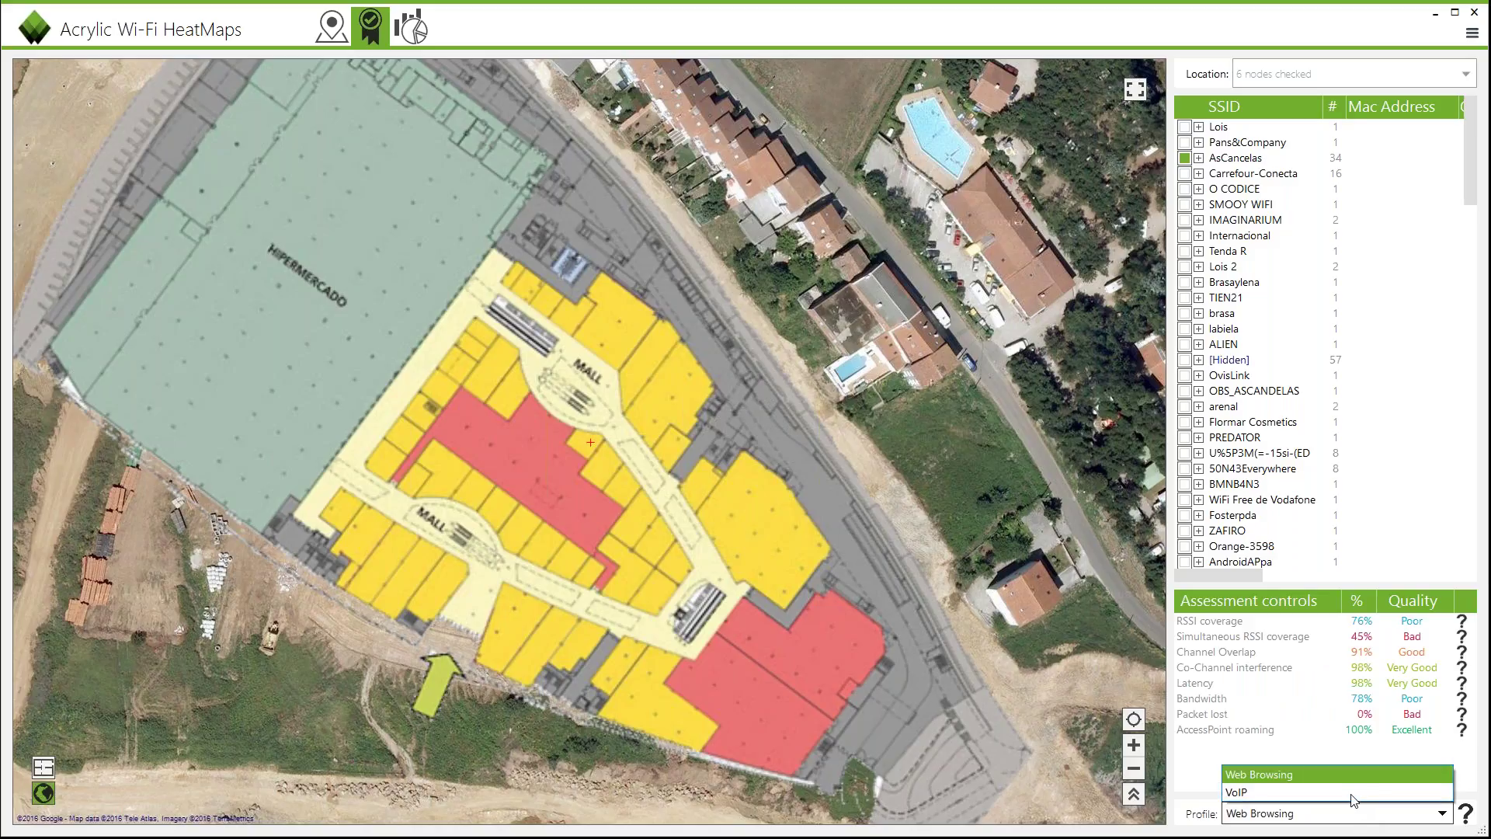
pyautogui.click(1305, 781)
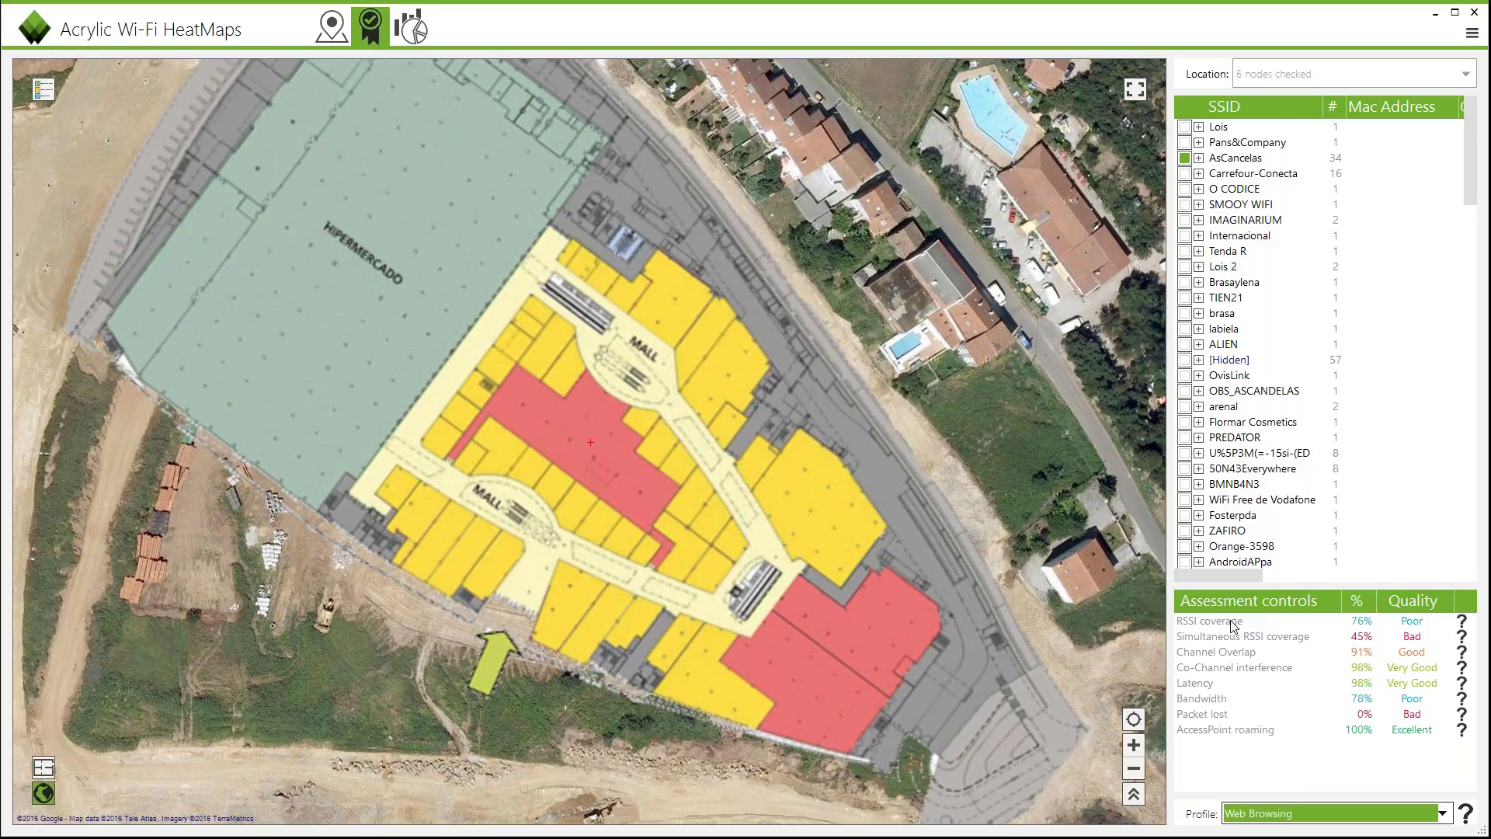
pyautogui.click(1232, 622)
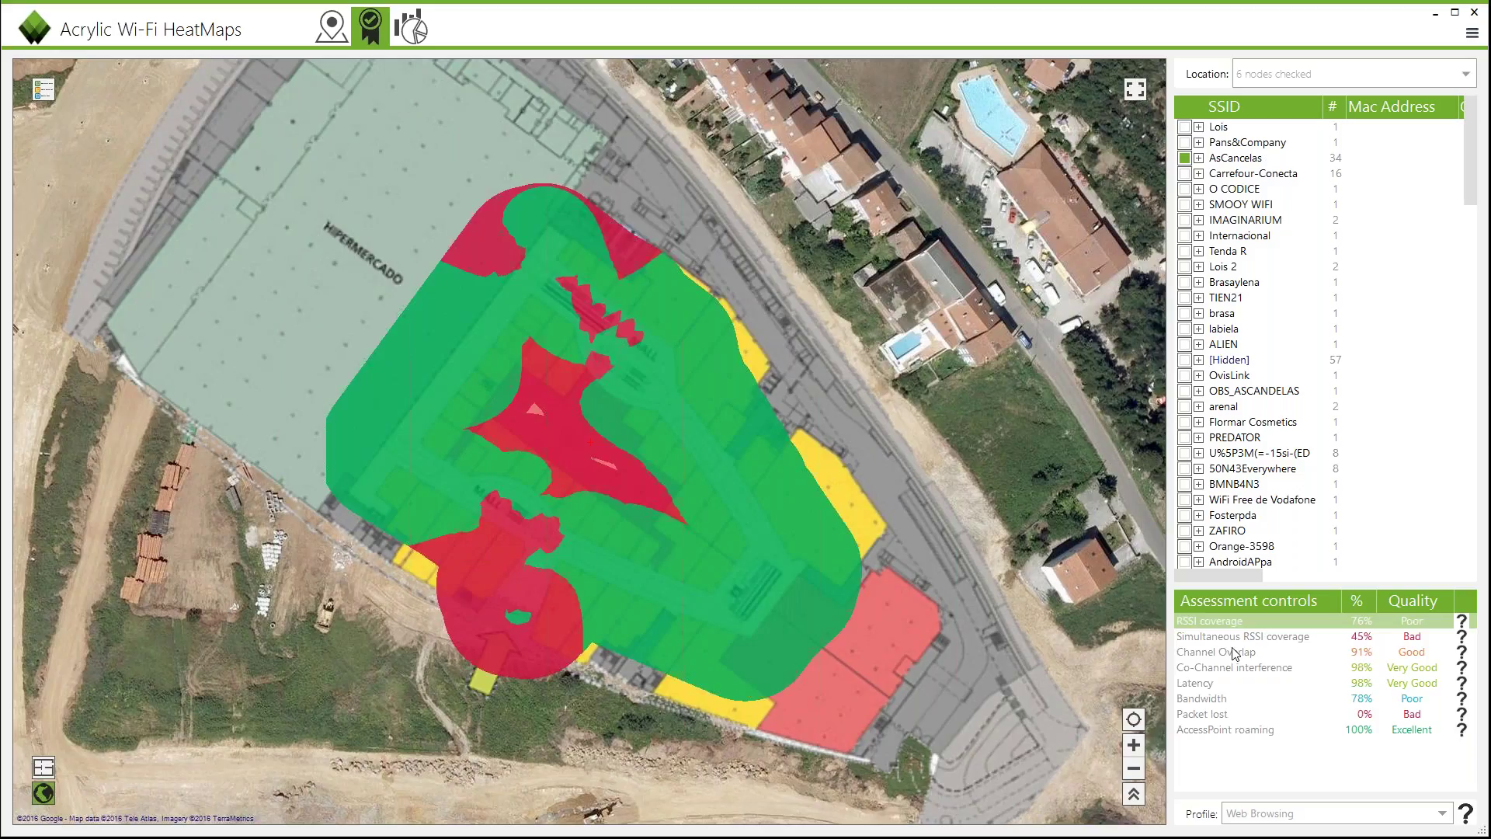
# Step: Check the available assessment profiles, then map the Simultaneous RSSI coverage control with the Web Browsing profile
pyautogui.click(1259, 813)
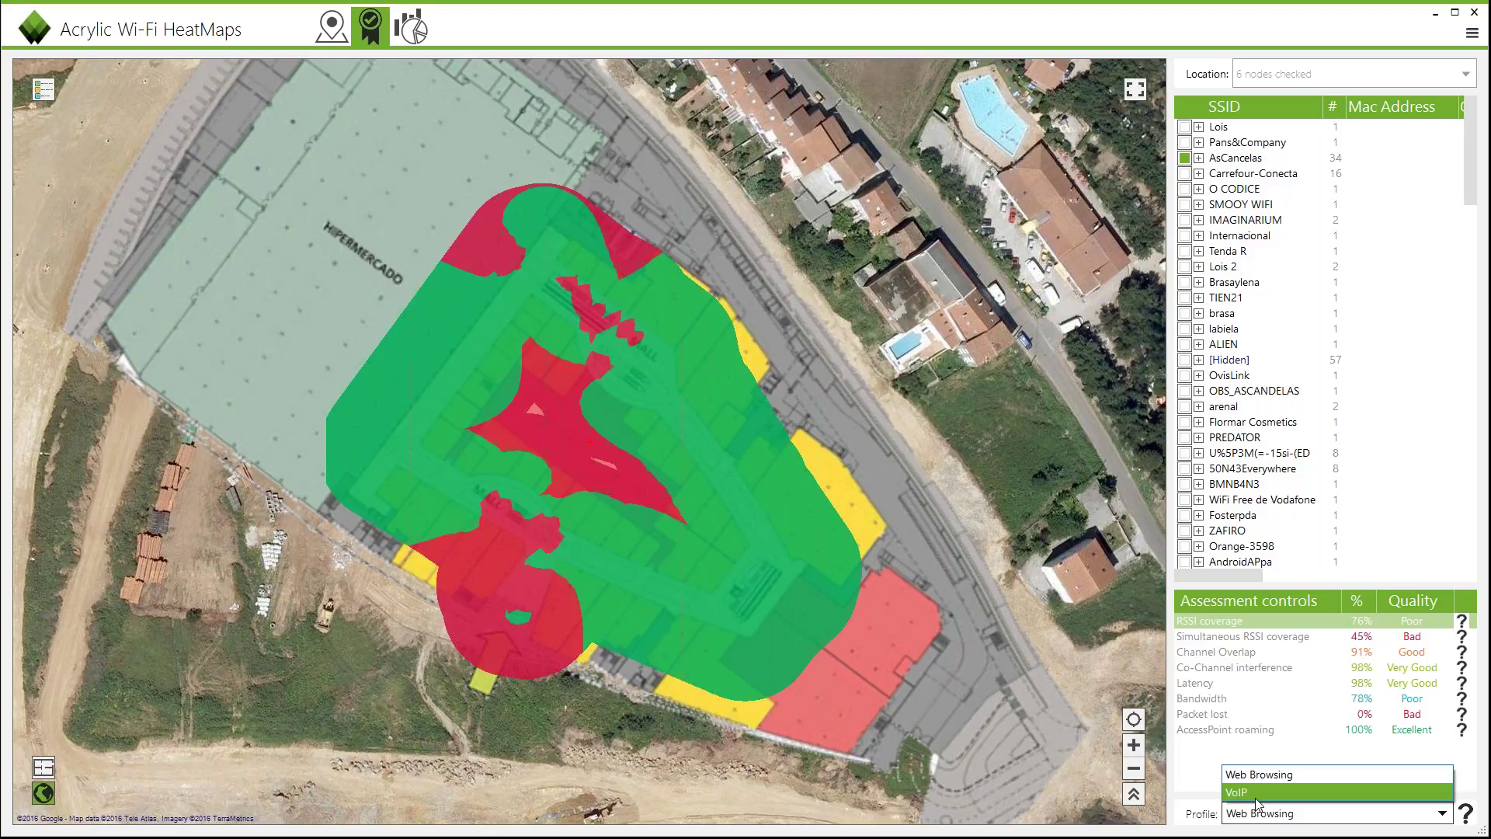
pyautogui.click(1252, 813)
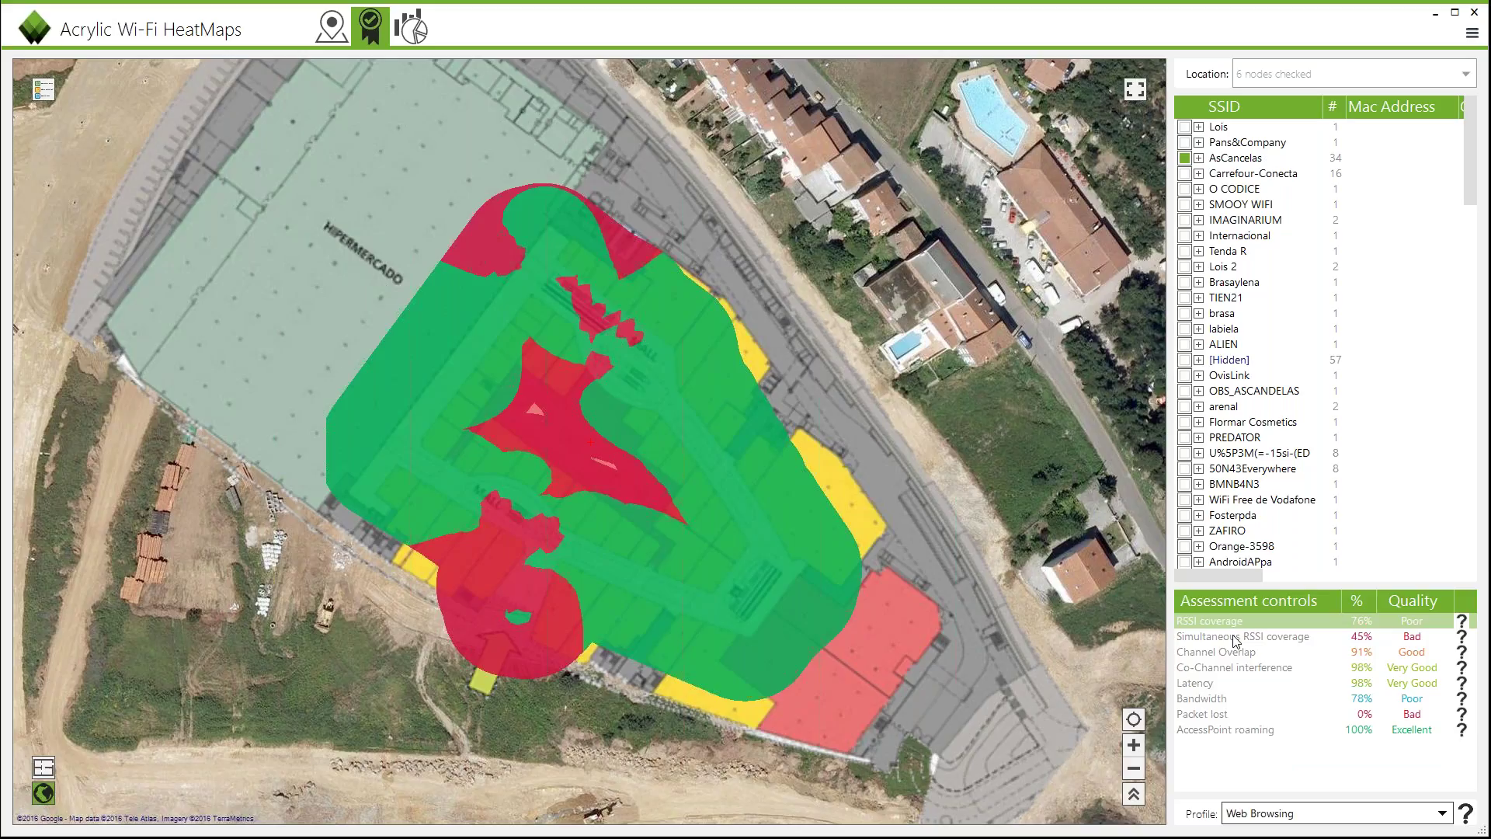
pyautogui.click(1235, 637)
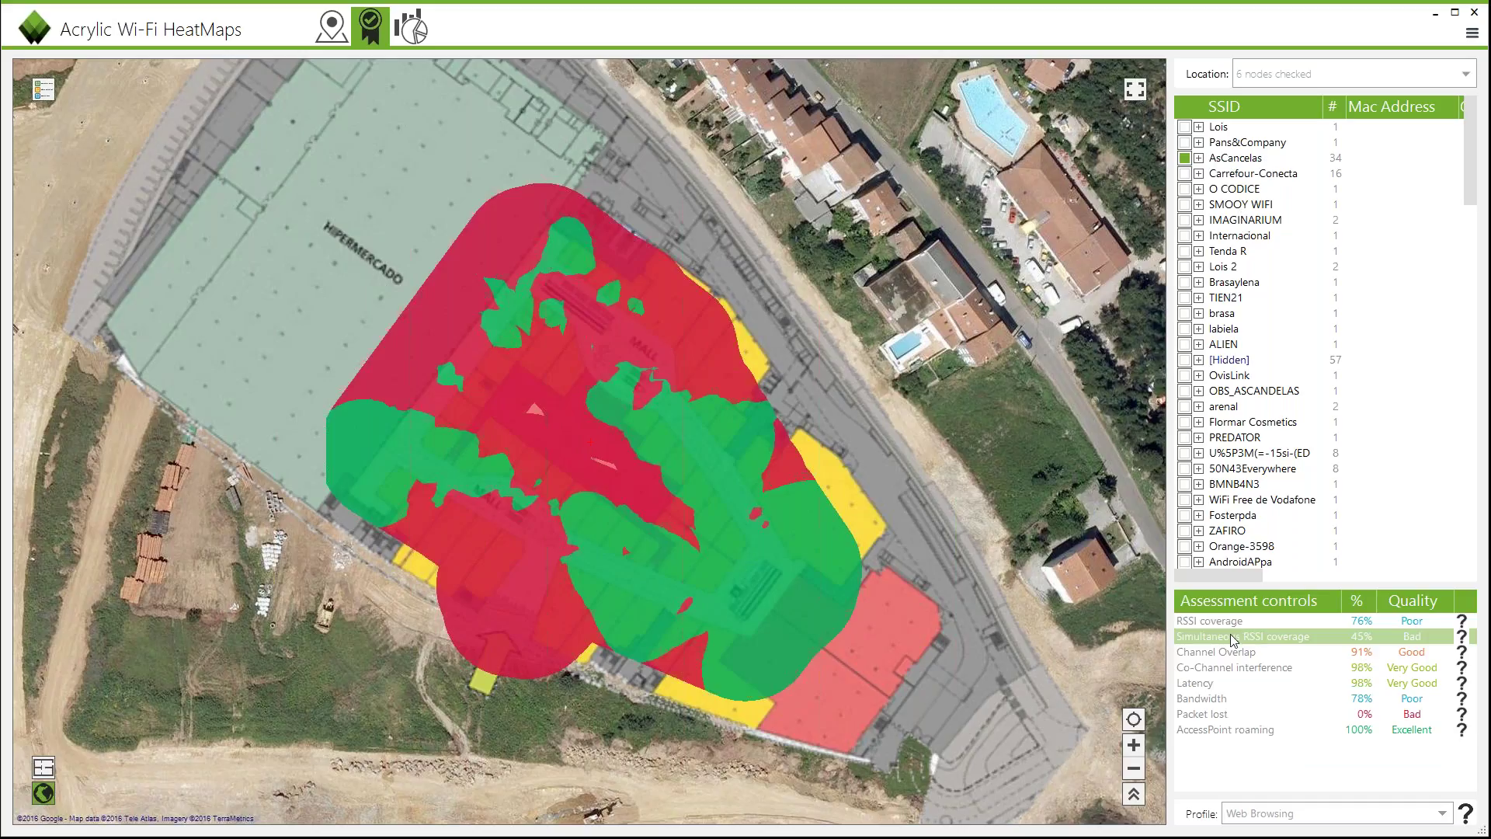
pyautogui.moveTo(719, 463); pyautogui.dragTo(731, 470)
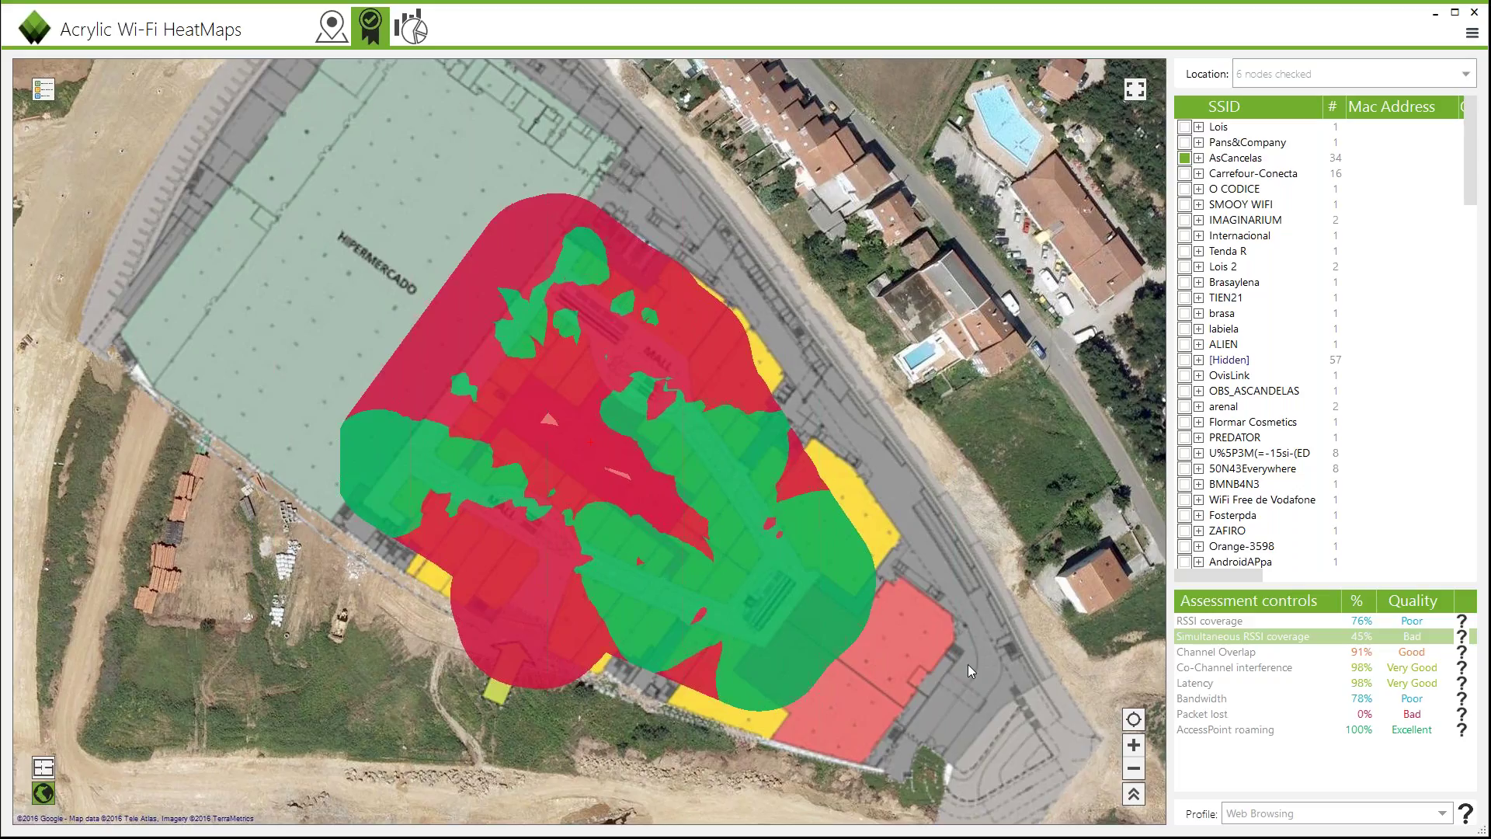
# Step: Switch the assessment profile to VoIP and check the Channel Overlap control, ending with the RSSI coverage control mapped for AsCancelas
pyautogui.click(1240, 815)
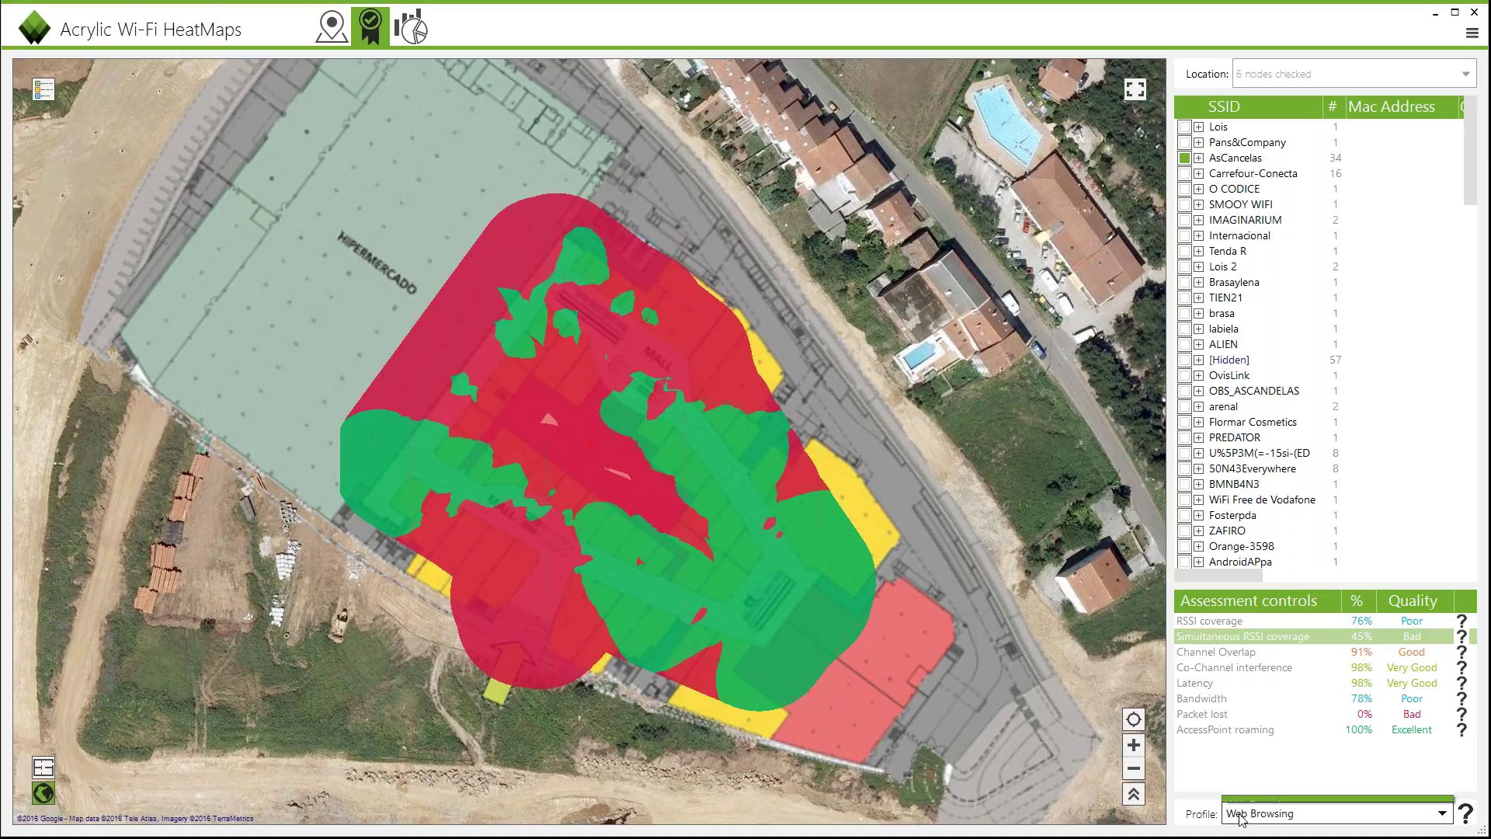
pyautogui.click(1238, 798)
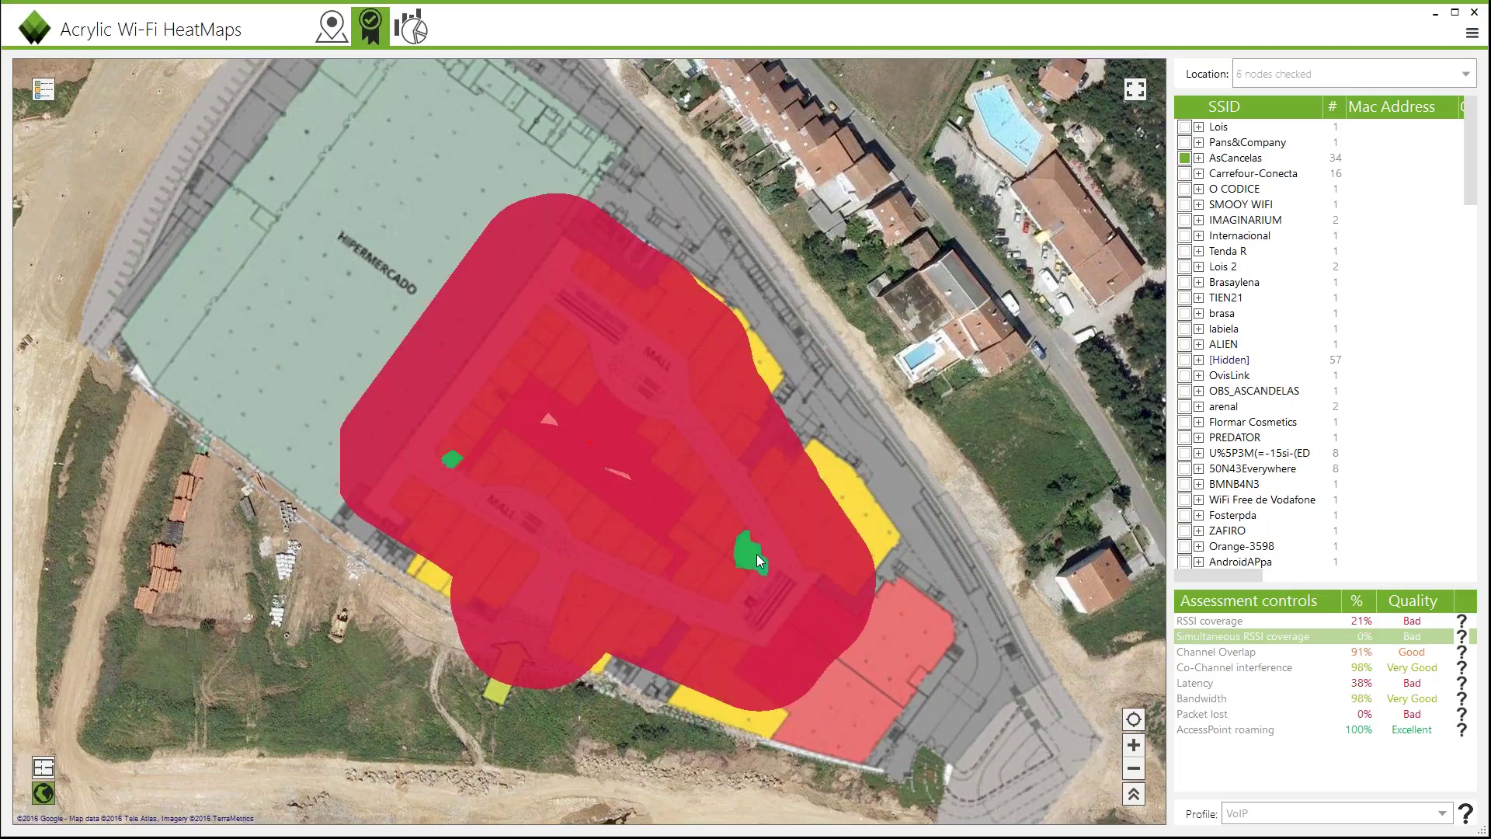
pyautogui.click(1233, 660)
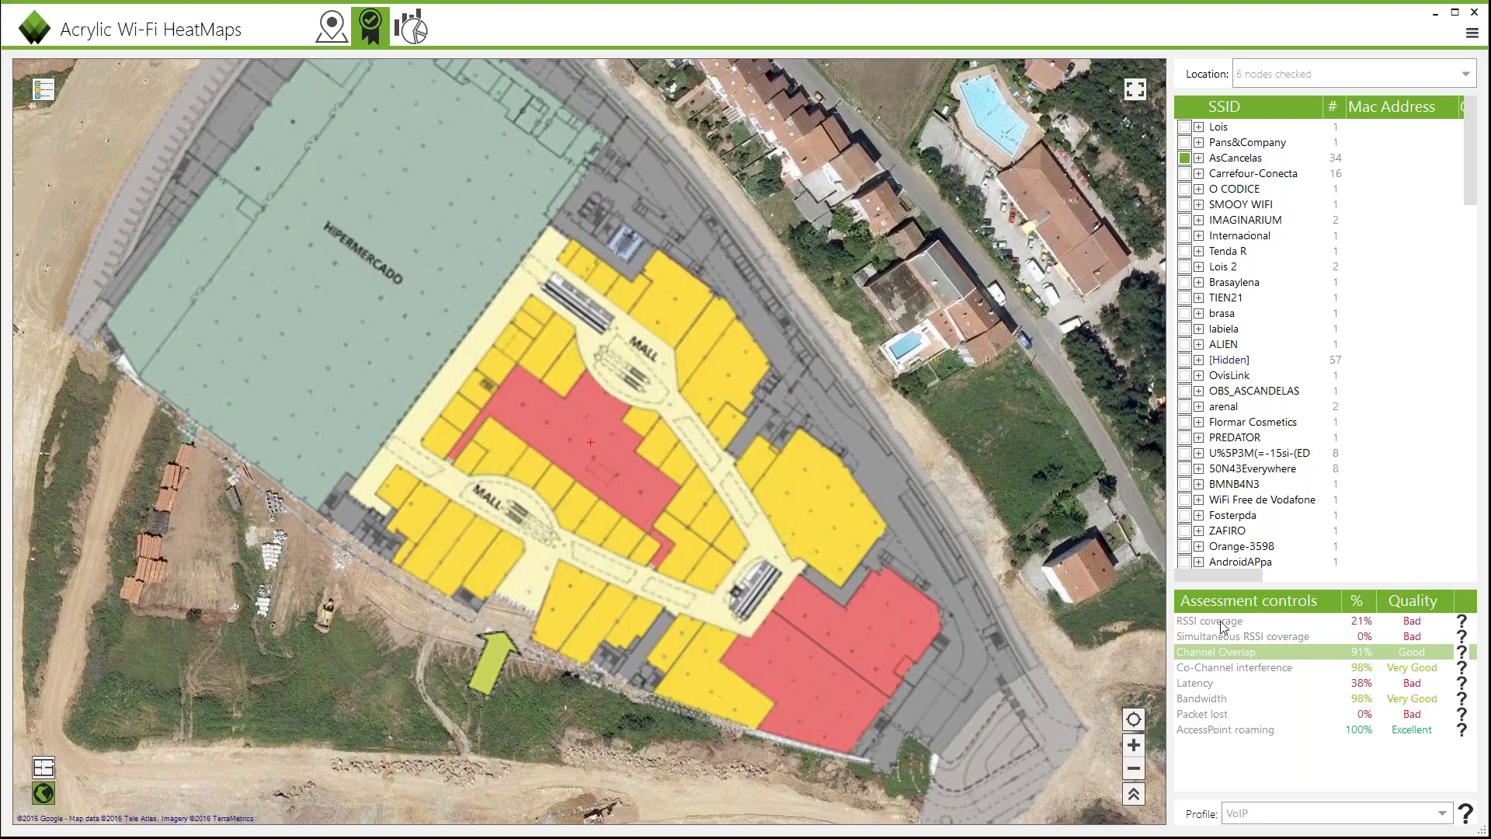
pyautogui.click(1224, 621)
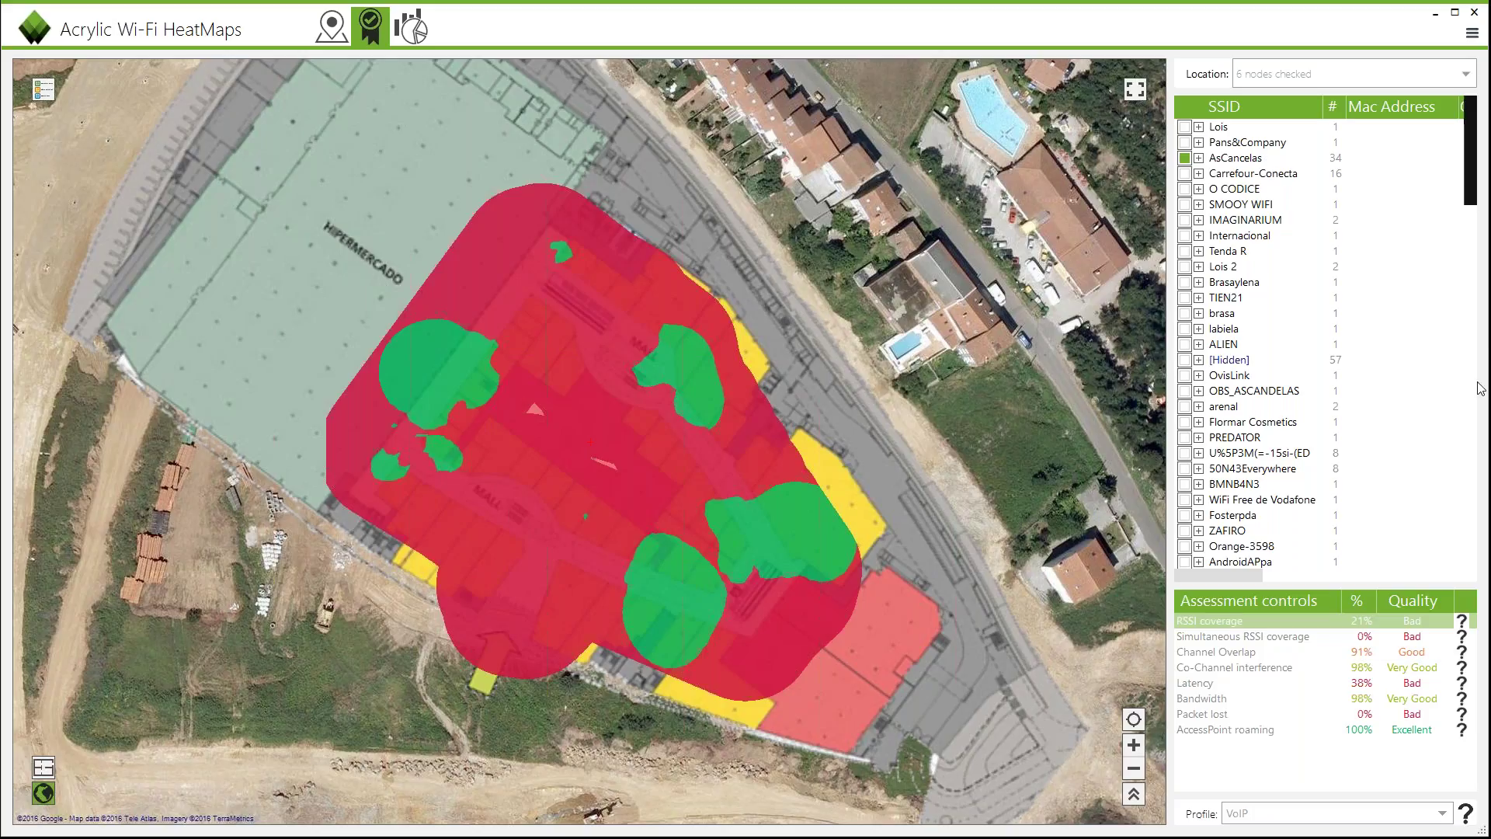
# Step: Review the Web Browsing profile's thresholds in the WiFi Quality preferences, from RSSI coverage to packet loss, and leave without saving
pyautogui.click(1471, 34)
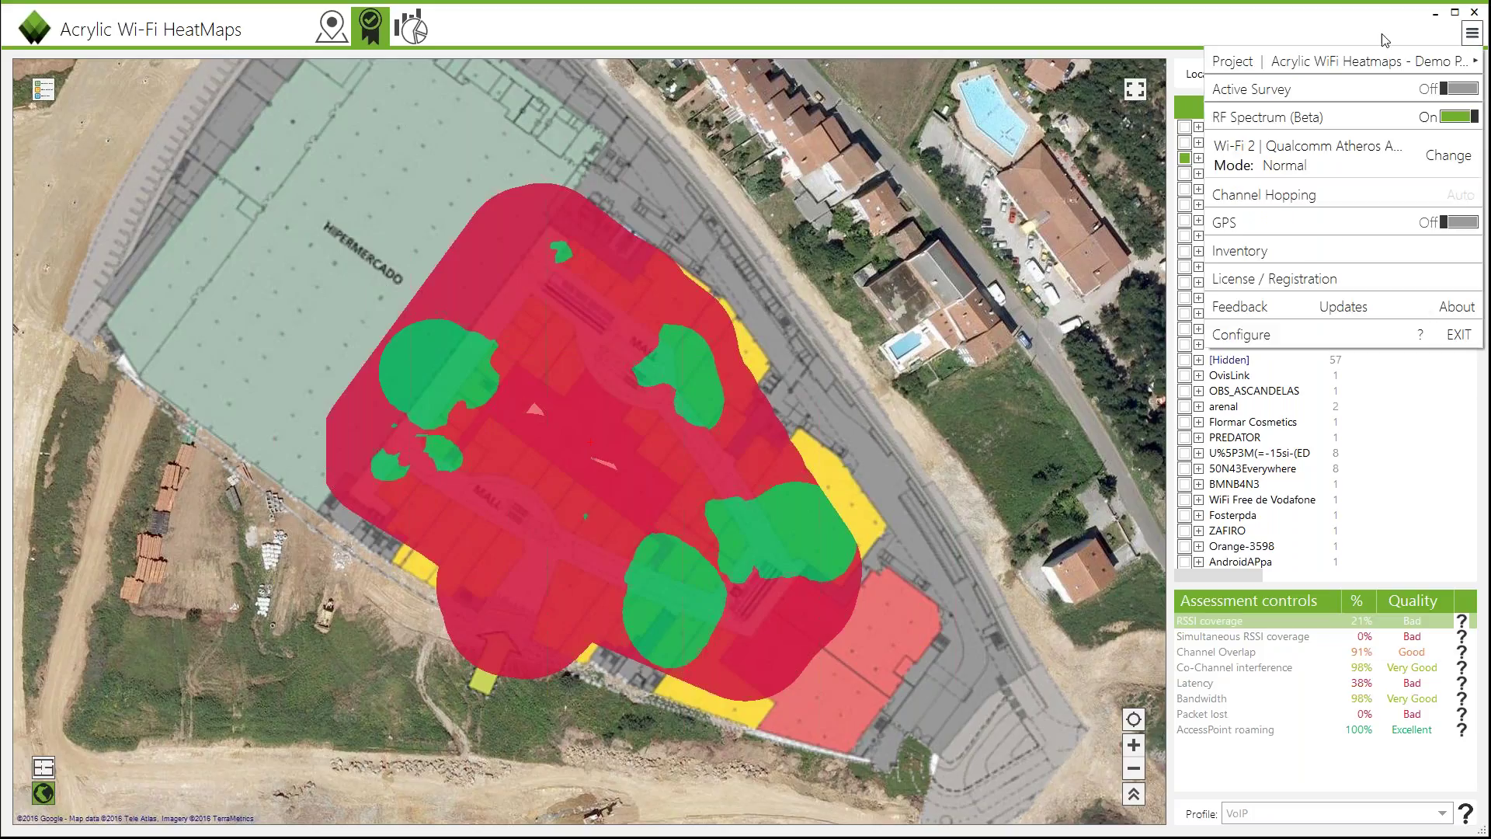
pyautogui.click(1267, 252)
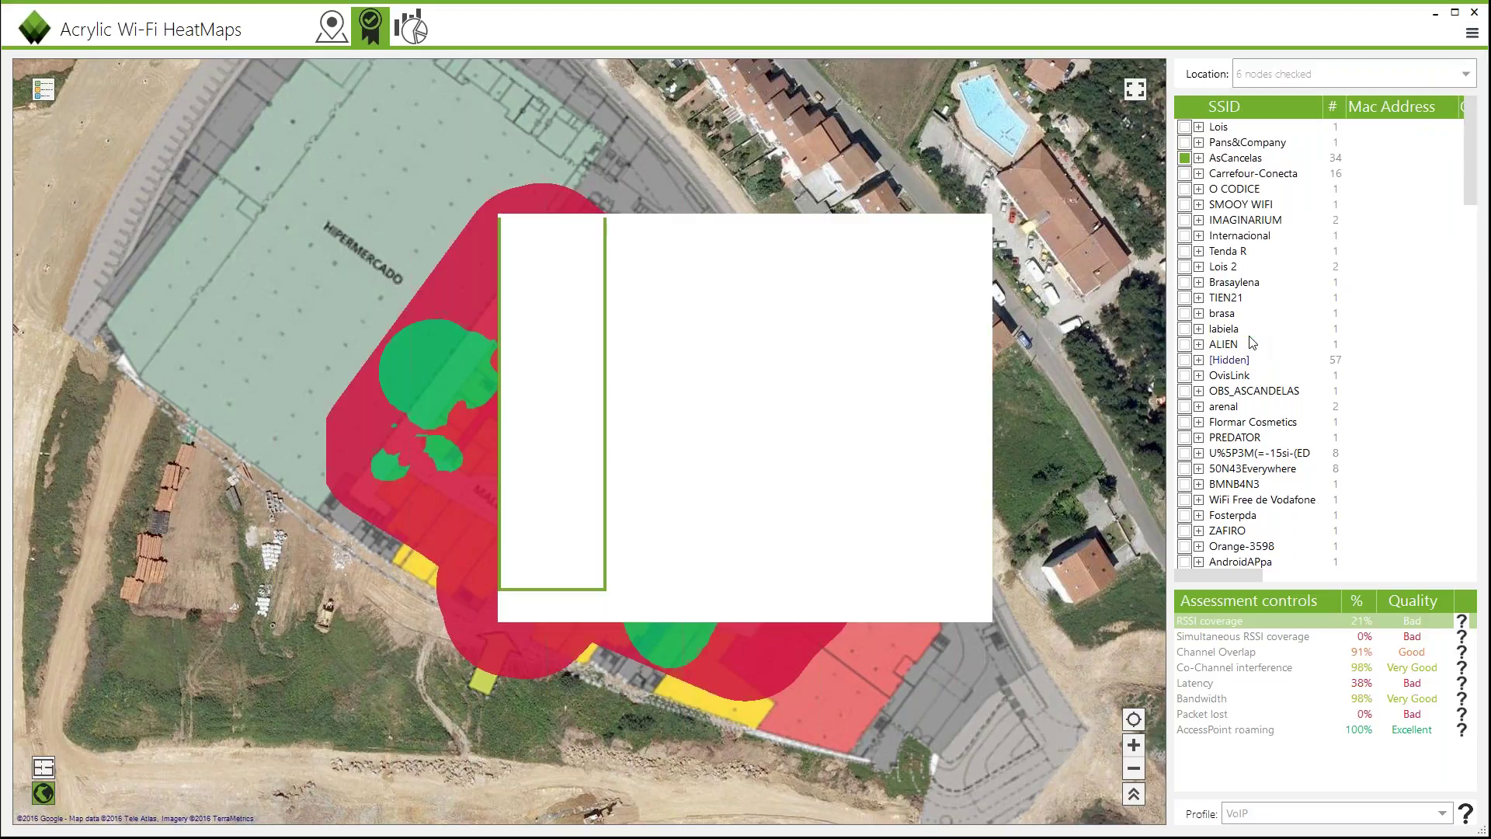
pyautogui.click(541, 318)
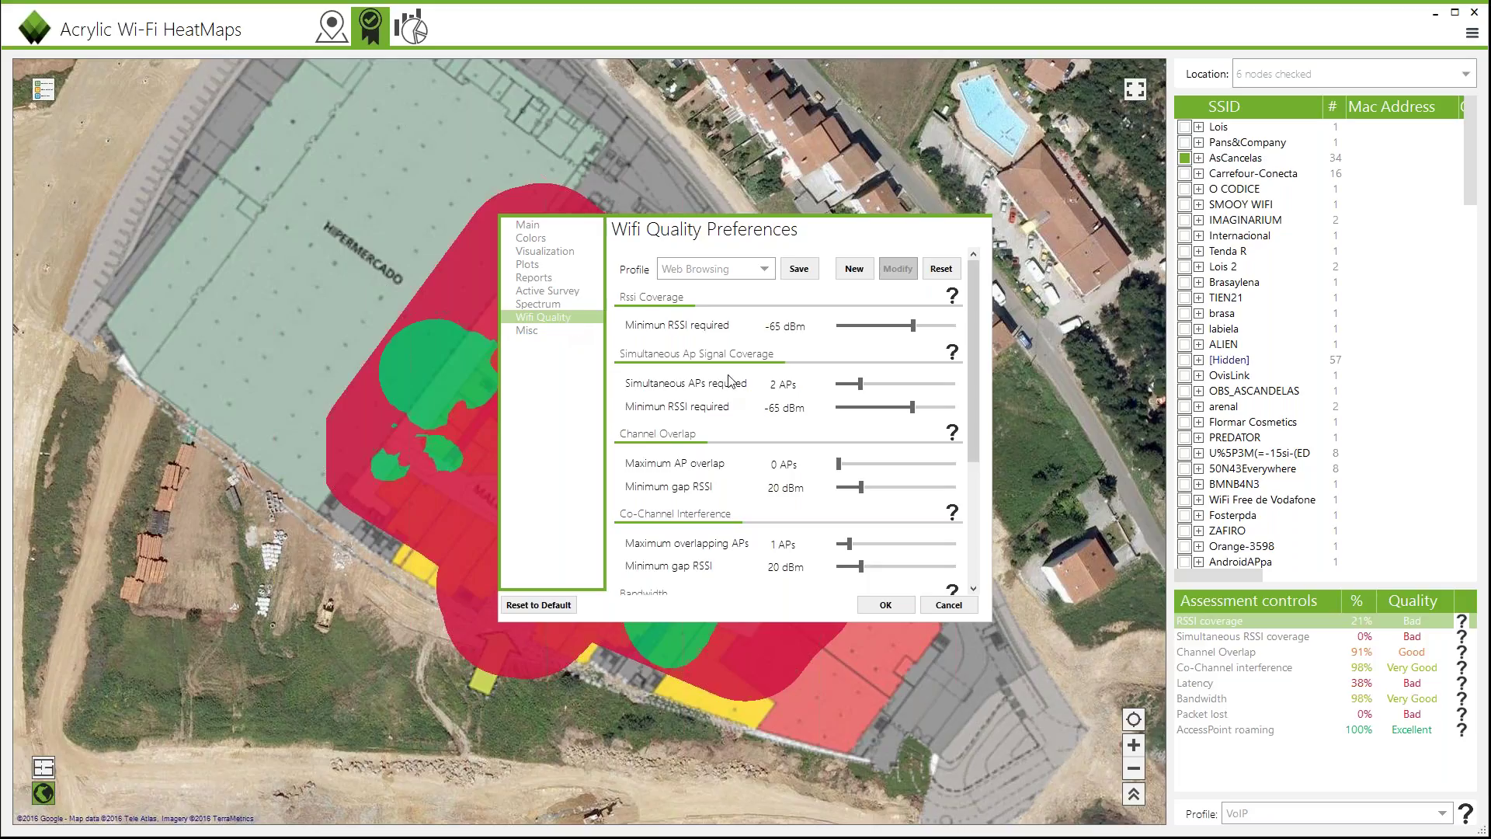
pyautogui.moveTo(972, 346); pyautogui.dragTo(972, 534)
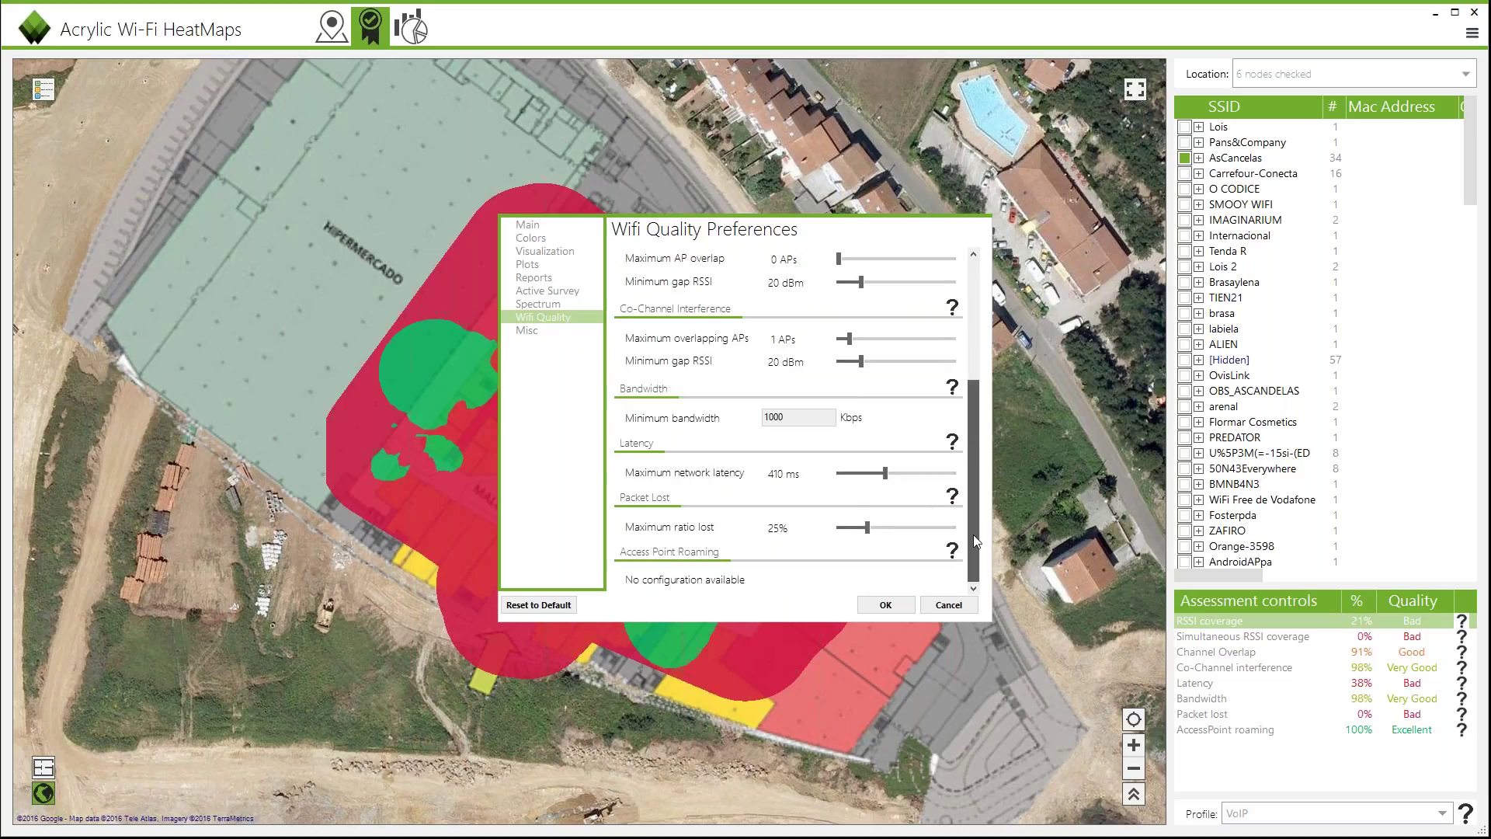
pyautogui.click(859, 474)
pyautogui.click(947, 605)
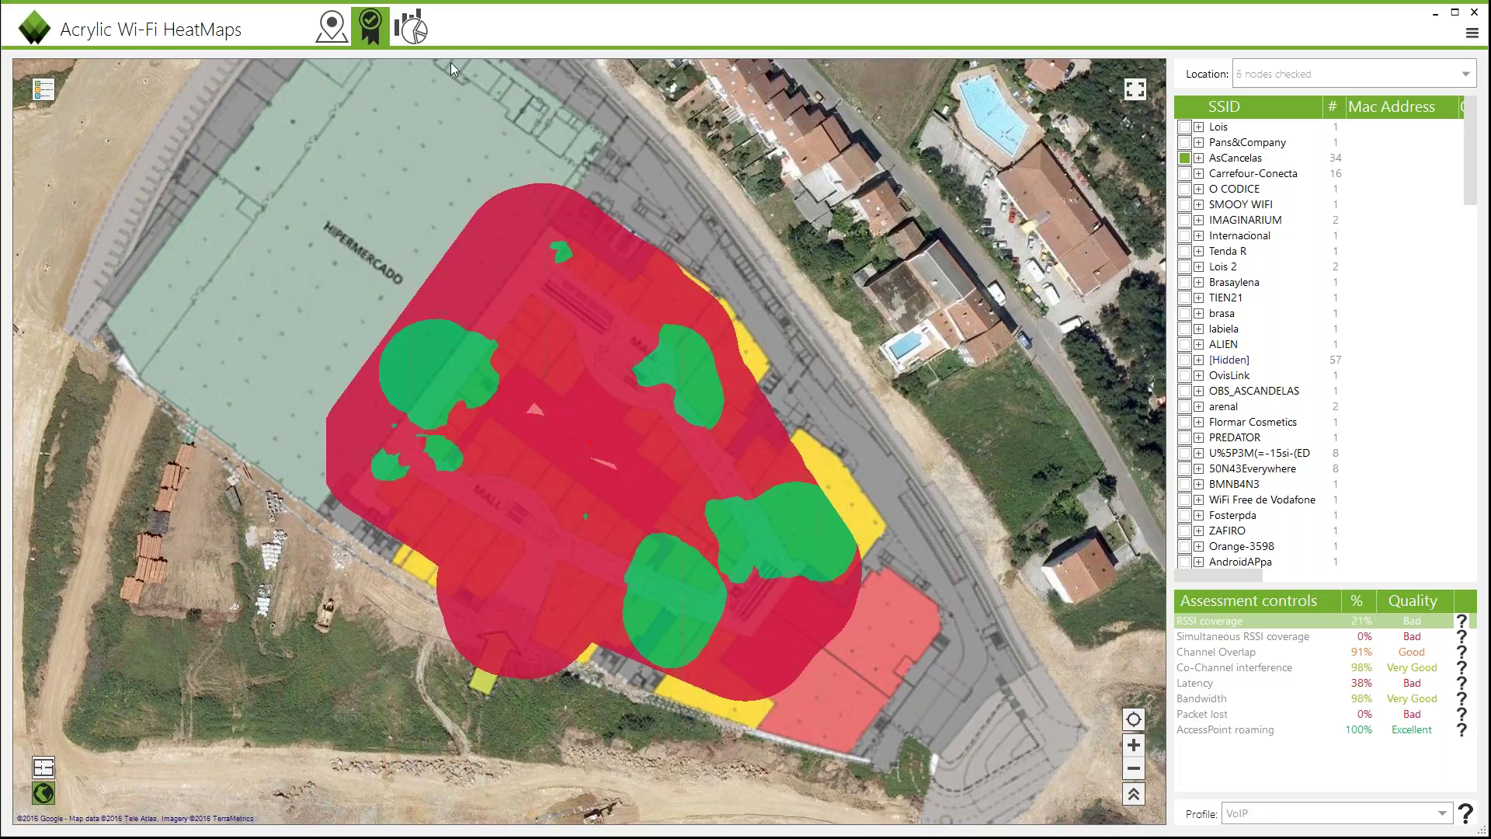
# Step: Open the report generation view and include all 0 - Main floor scans and the AsCancelas network in the report
pyautogui.click(413, 29)
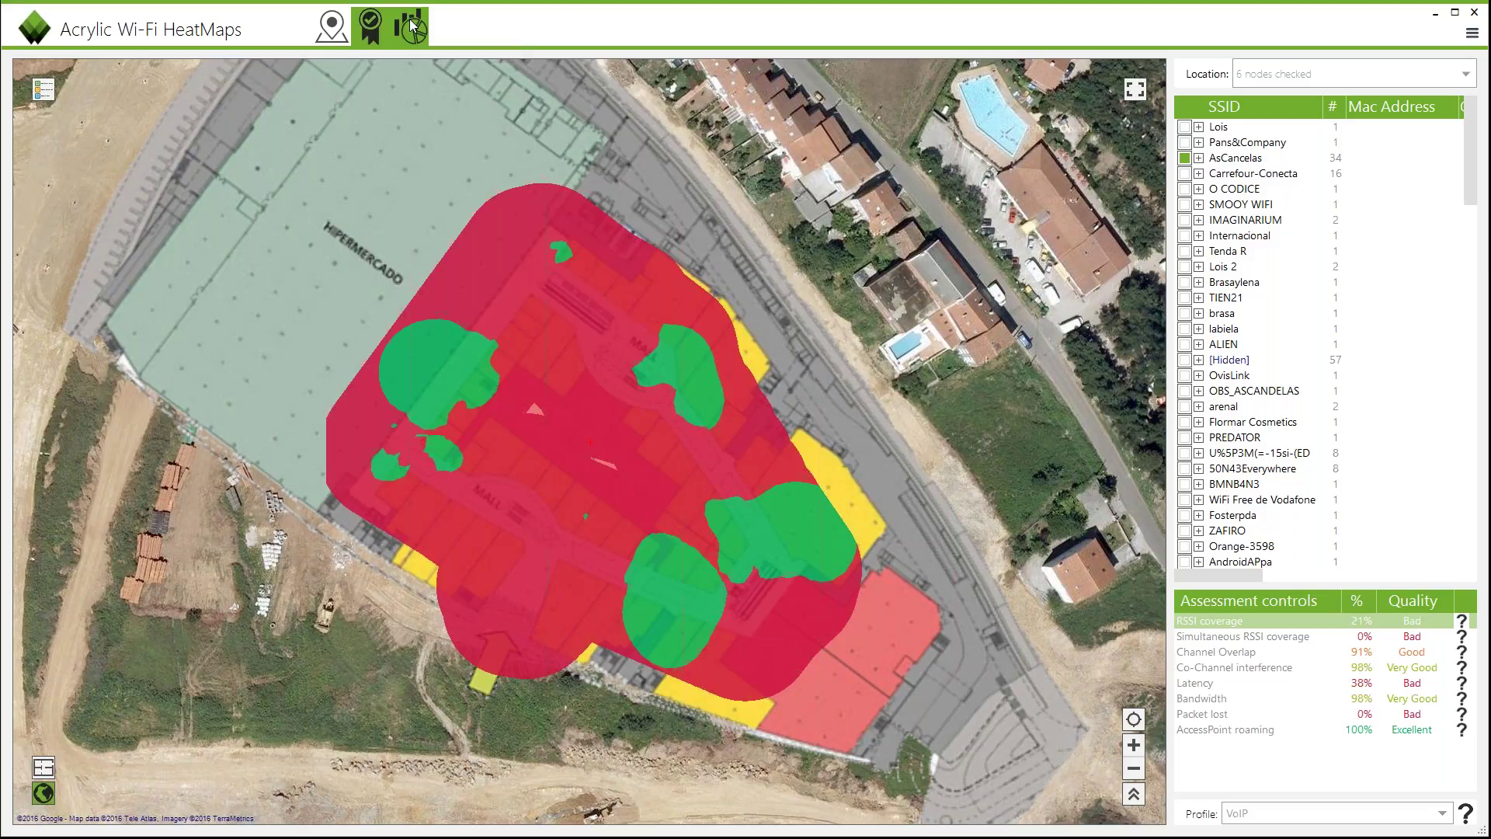
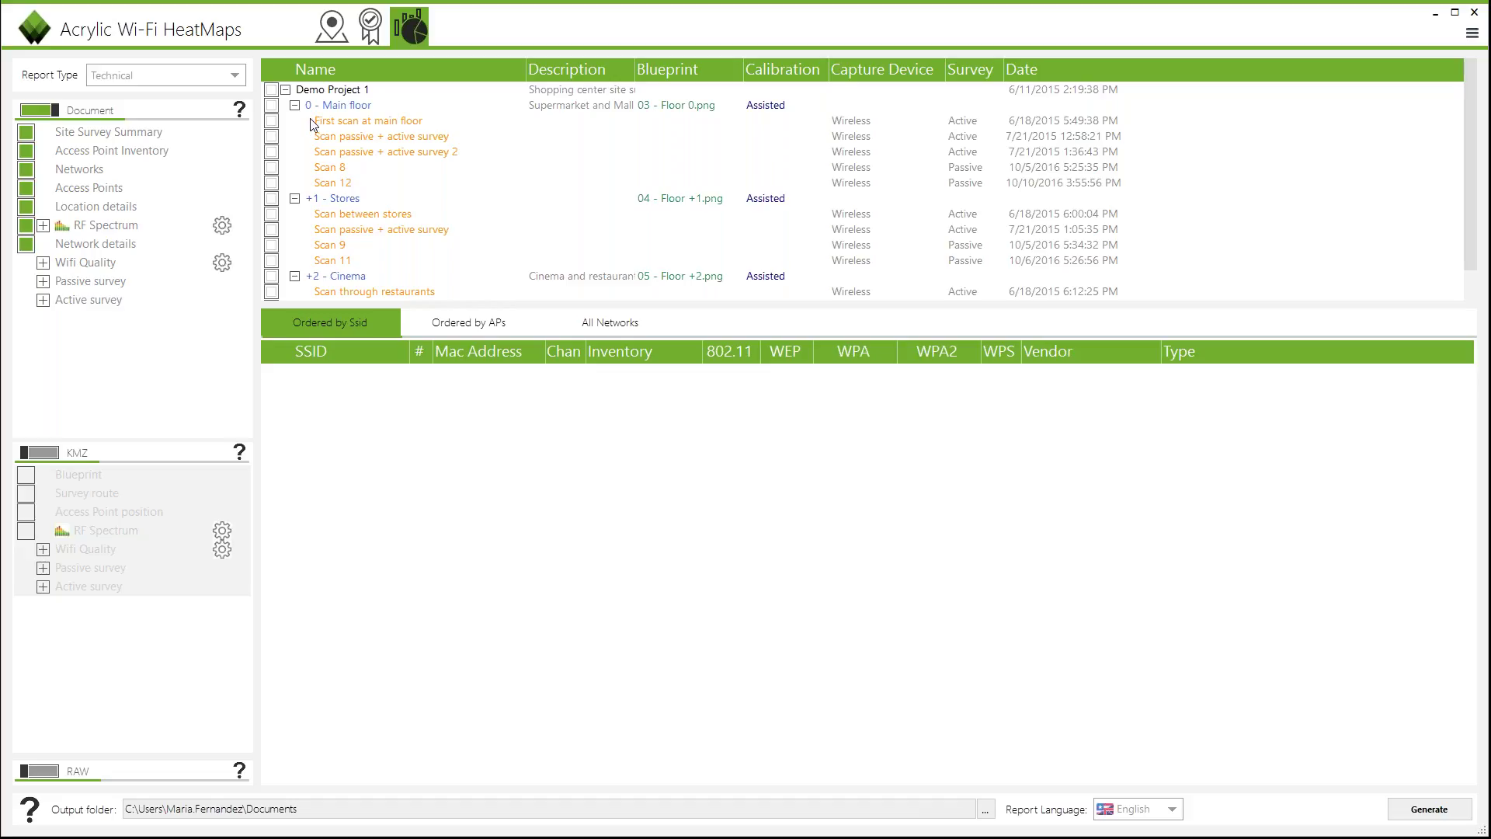
pyautogui.click(271, 105)
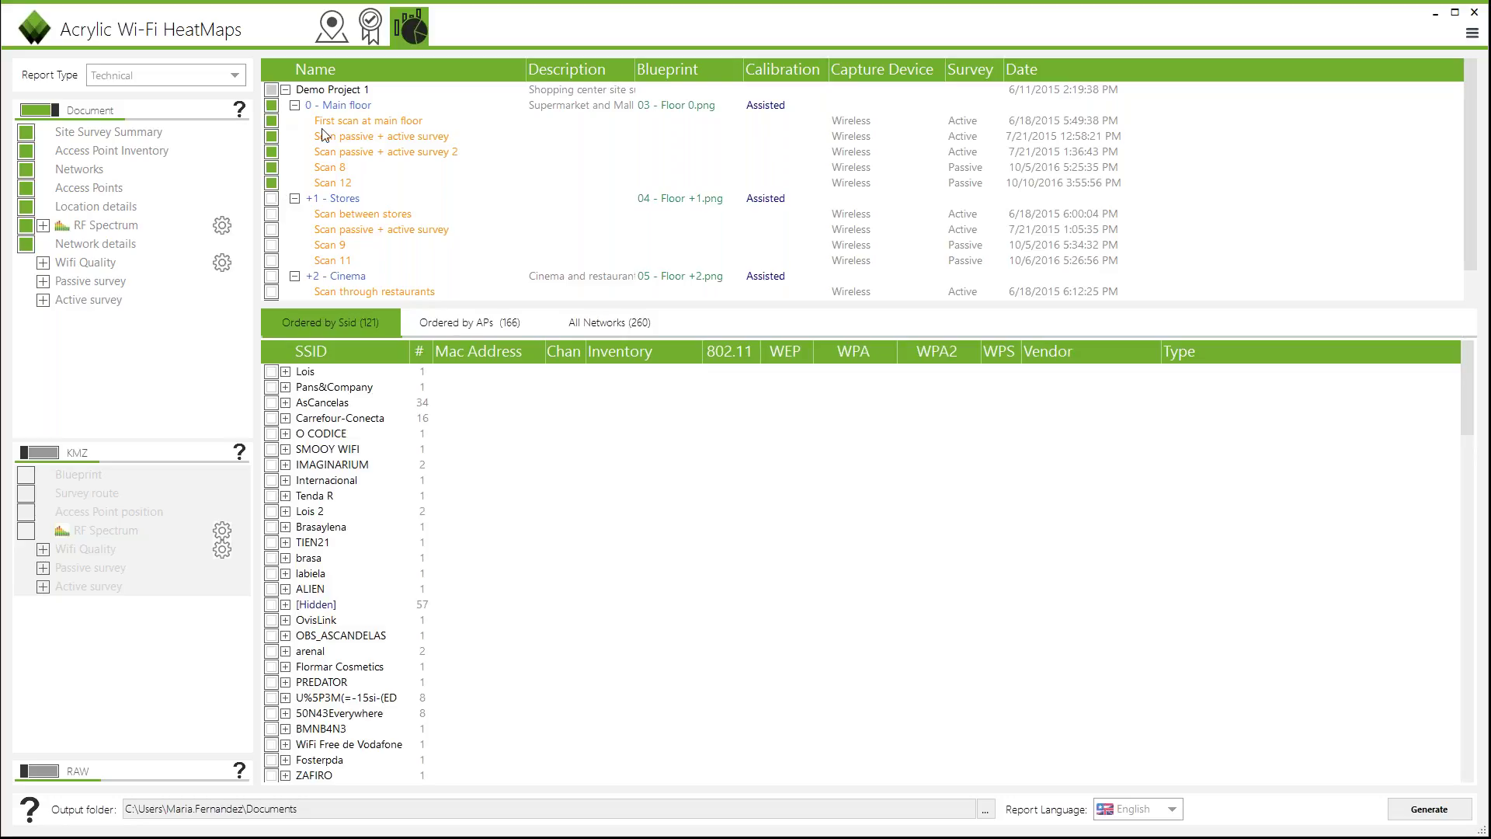
pyautogui.click(272, 403)
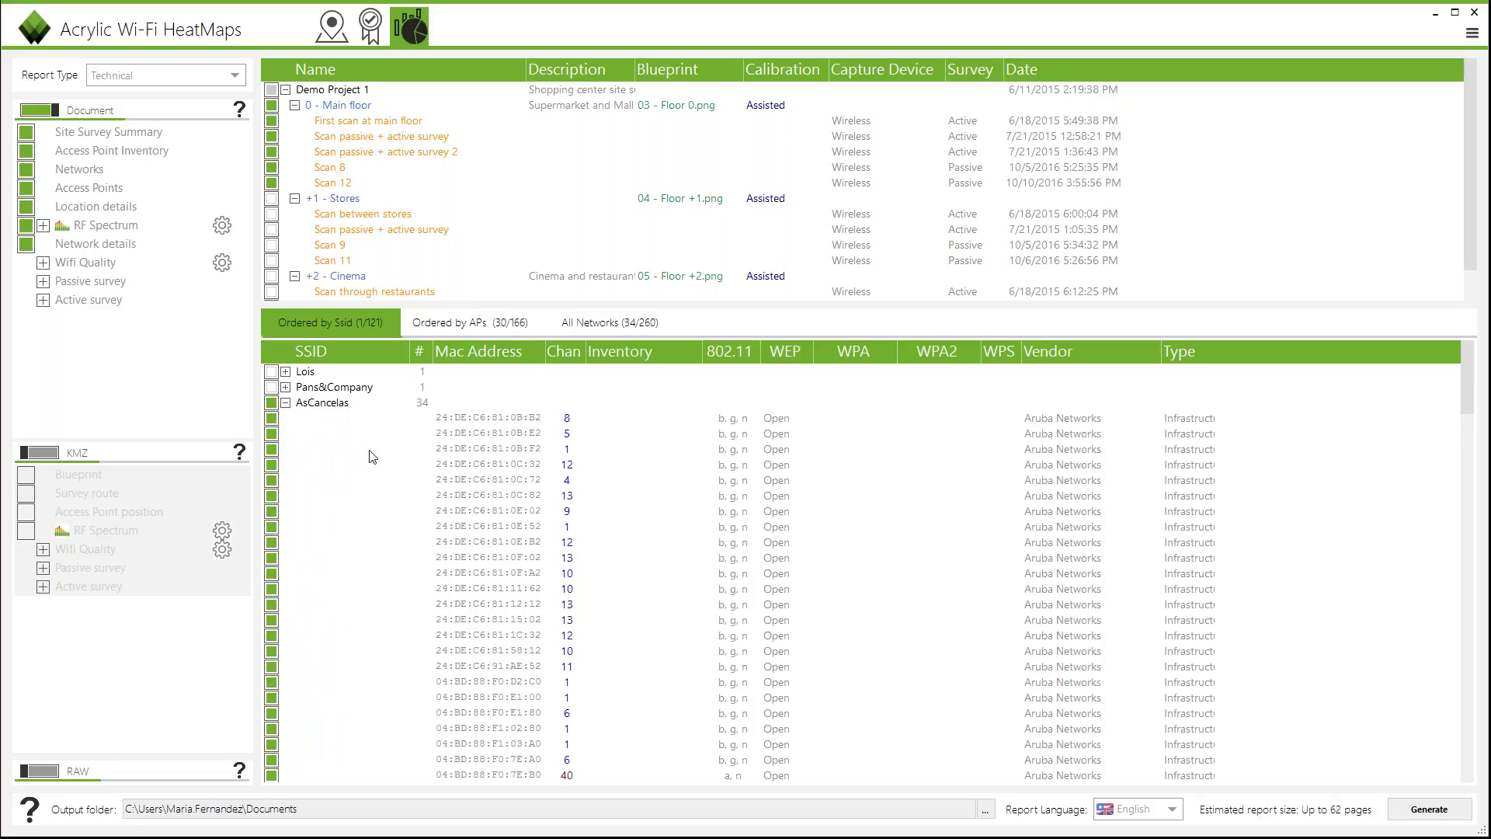
pyautogui.scroll(-1, 369, 456)
pyautogui.scroll(1, 369, 457)
pyautogui.scroll(-5, 366, 442)
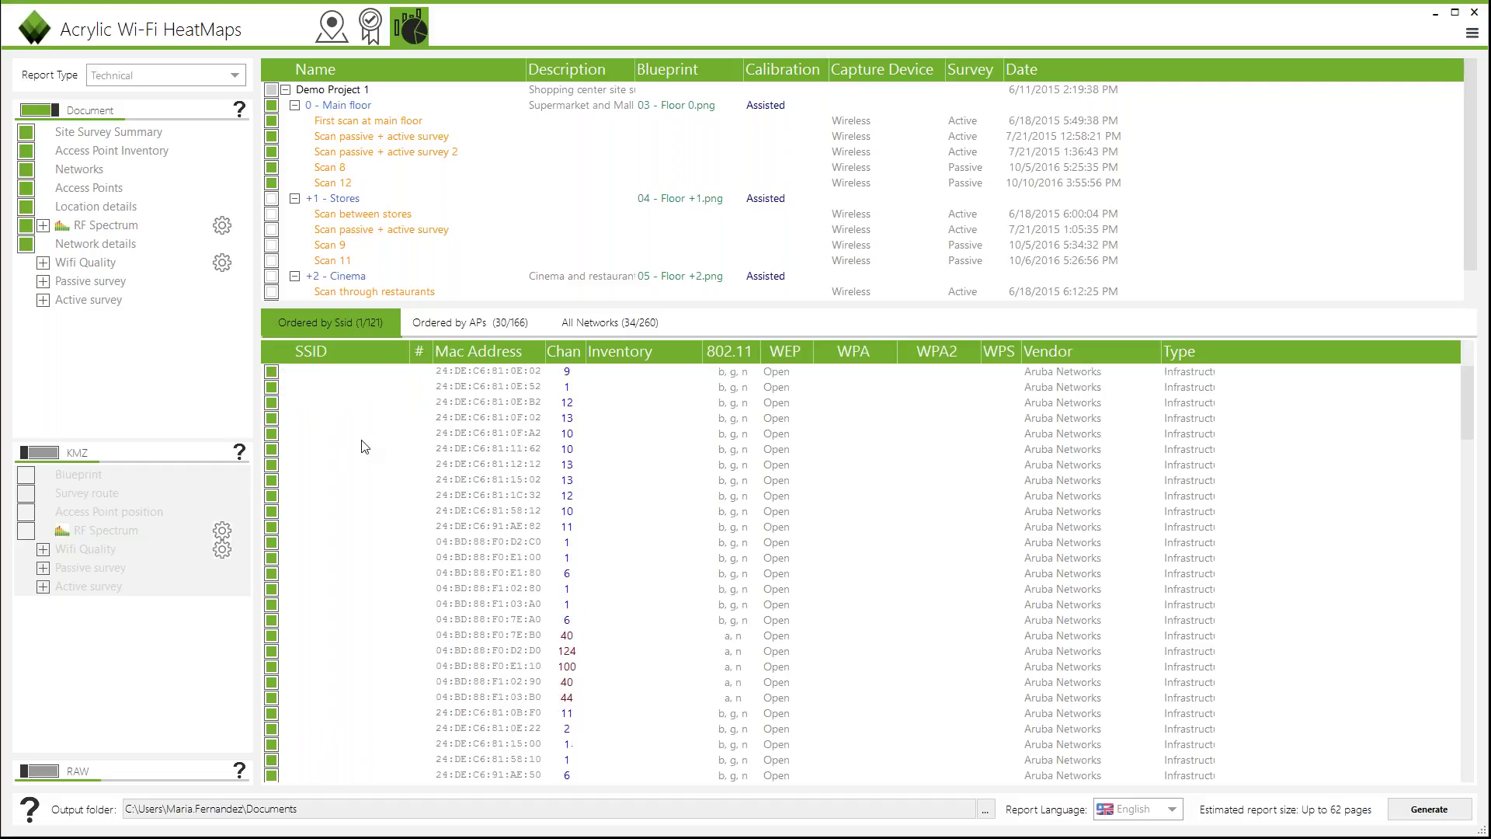
pyautogui.scroll(5, 367, 439)
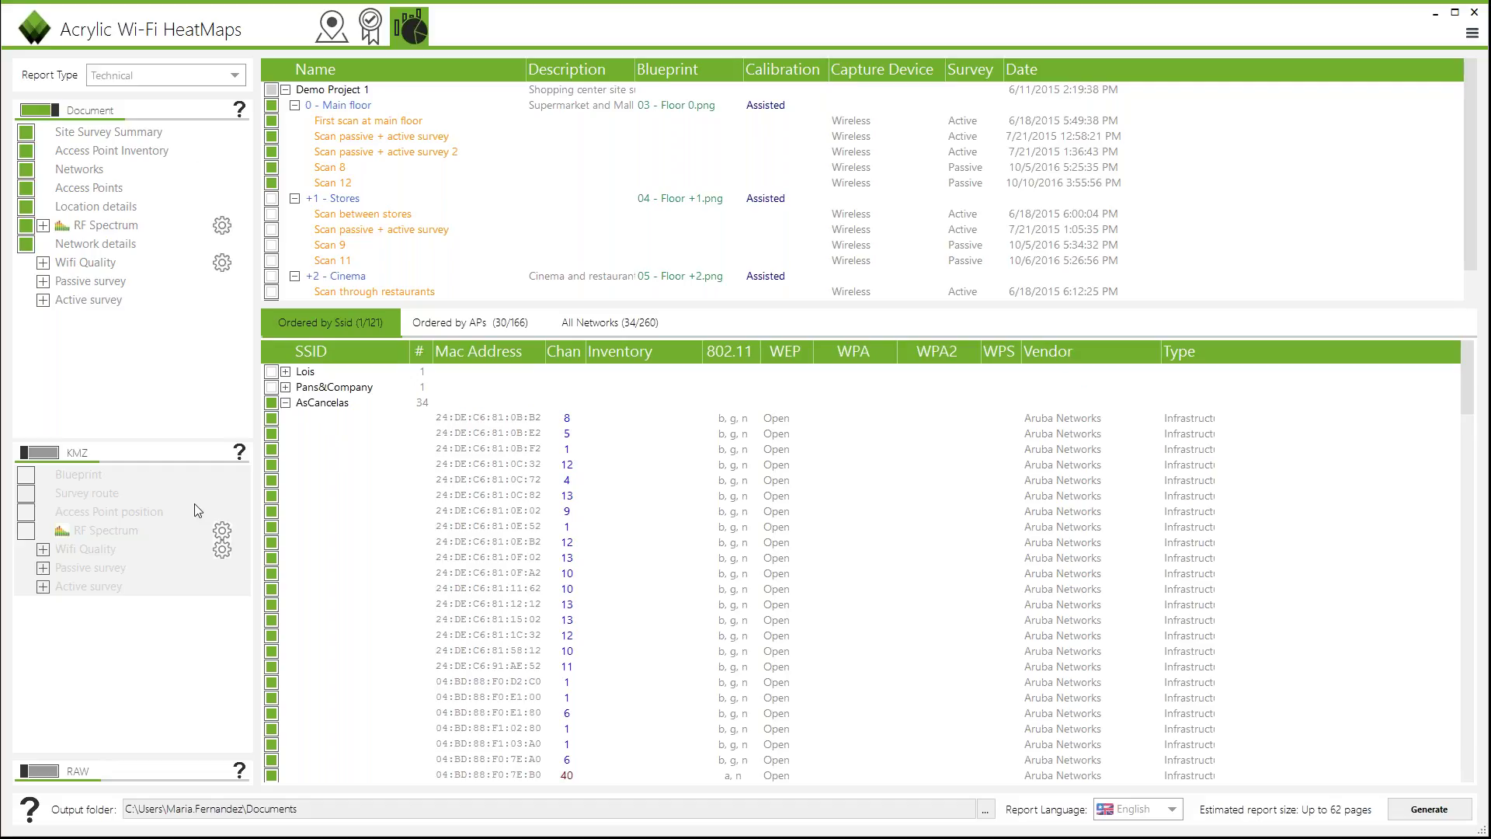
# Step: Try the Executive and Technical report types, then set the report type to Complete
pyautogui.click(194, 76)
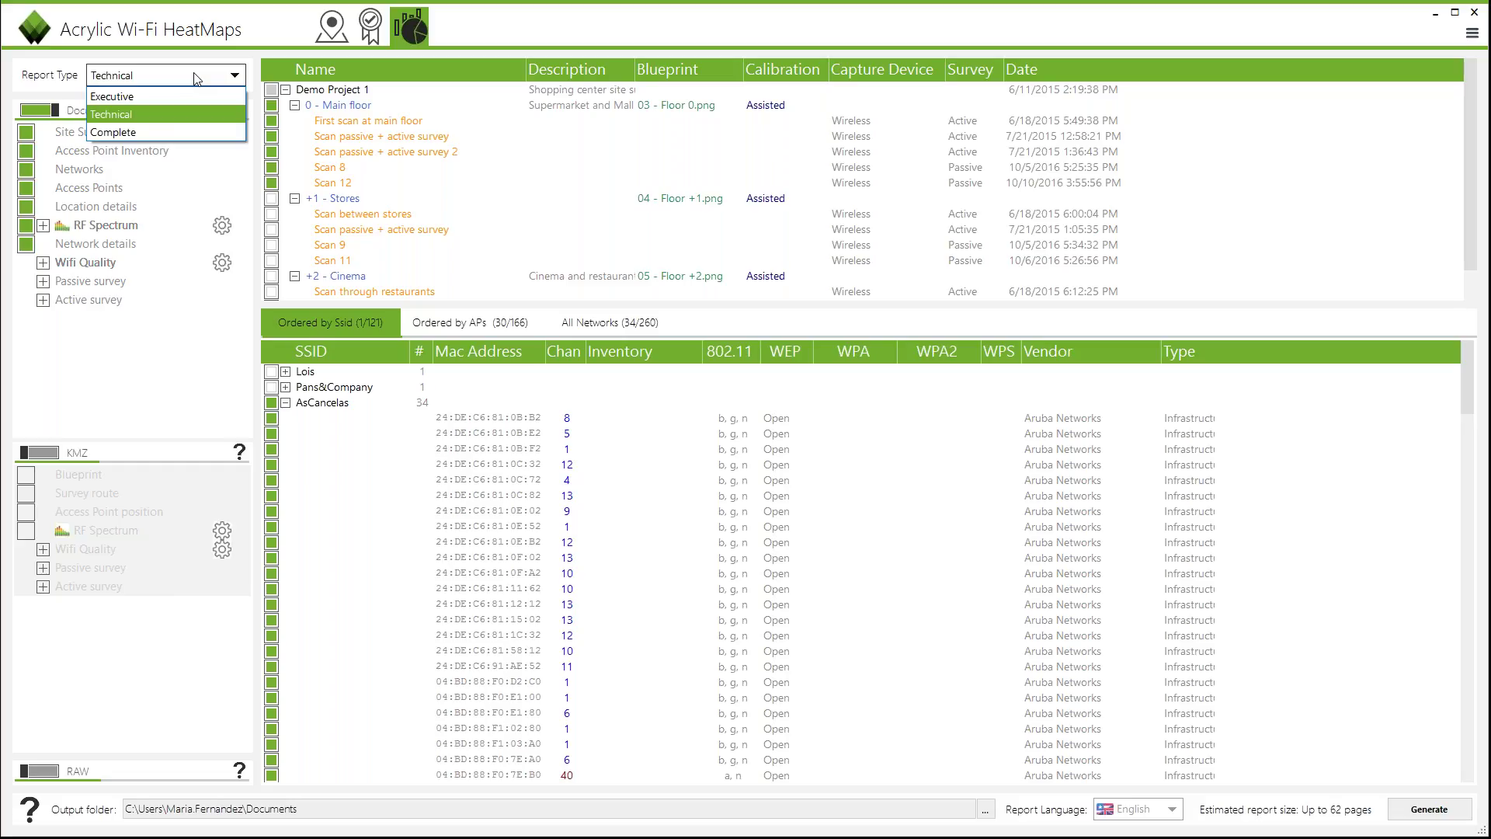
pyautogui.click(143, 96)
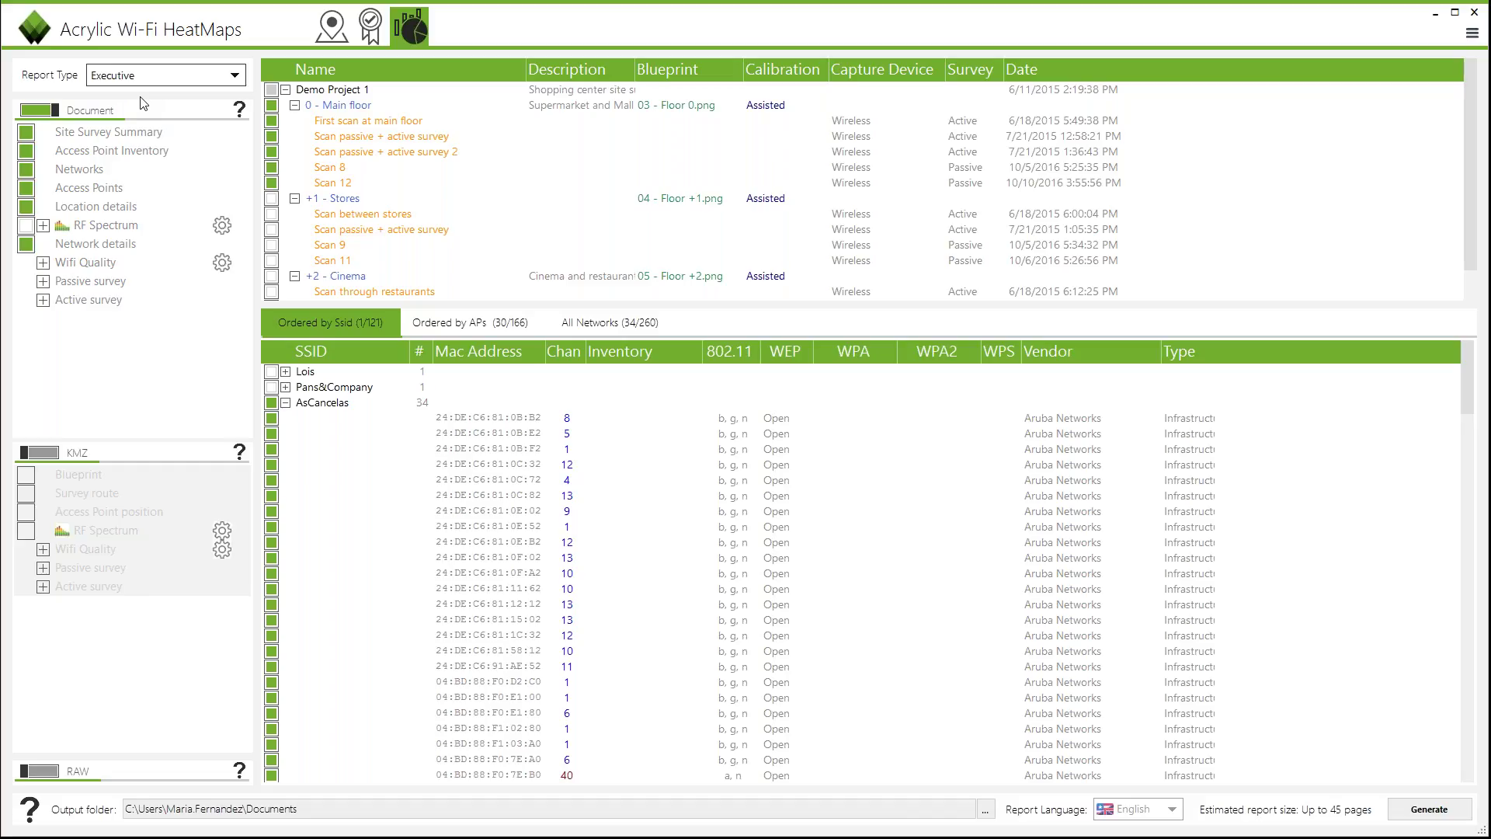
pyautogui.click(144, 78)
pyautogui.click(137, 110)
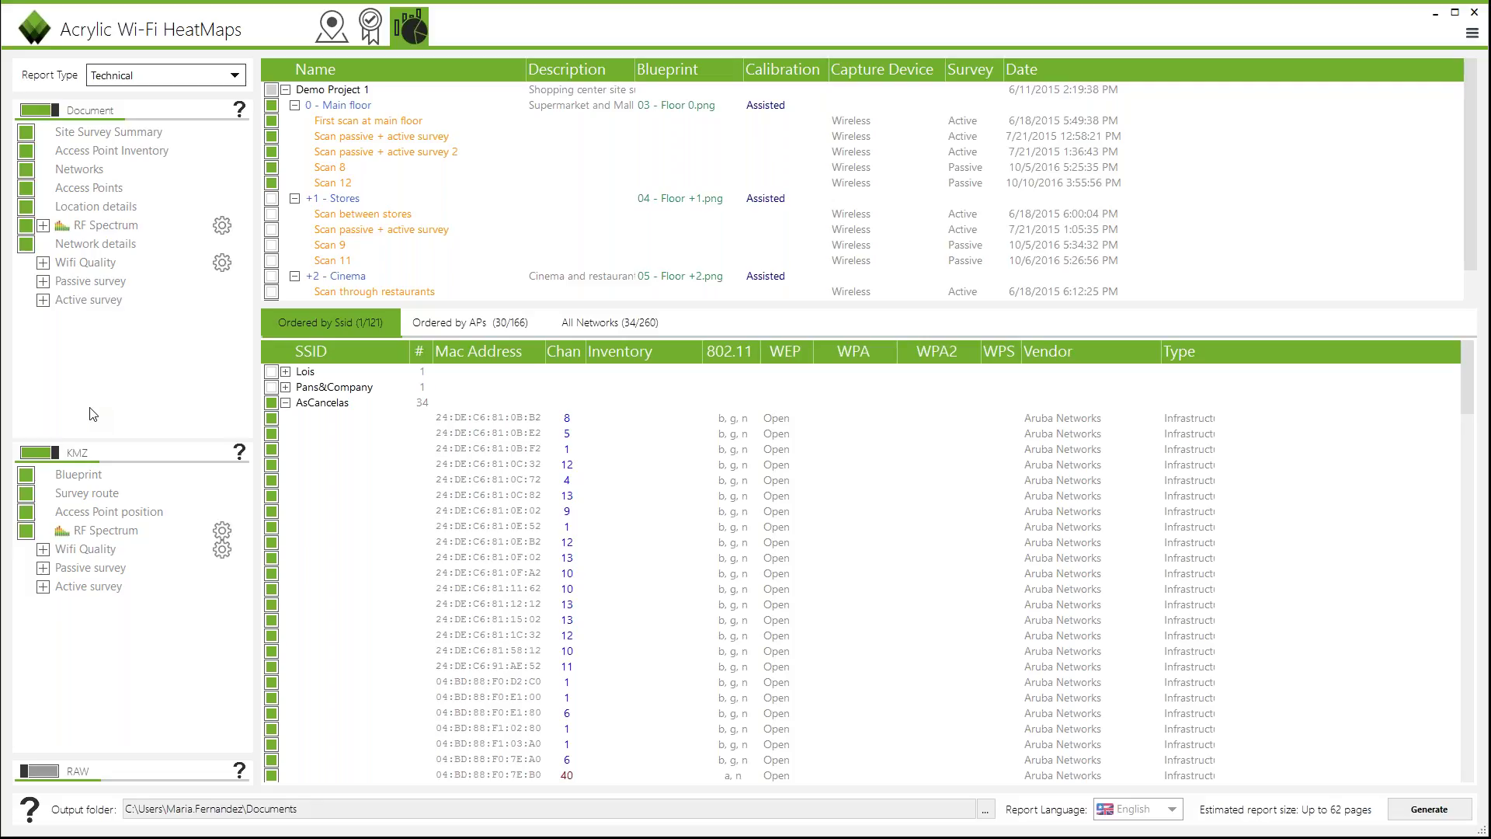
pyautogui.click(217, 74)
pyautogui.click(173, 137)
pyautogui.click(161, 77)
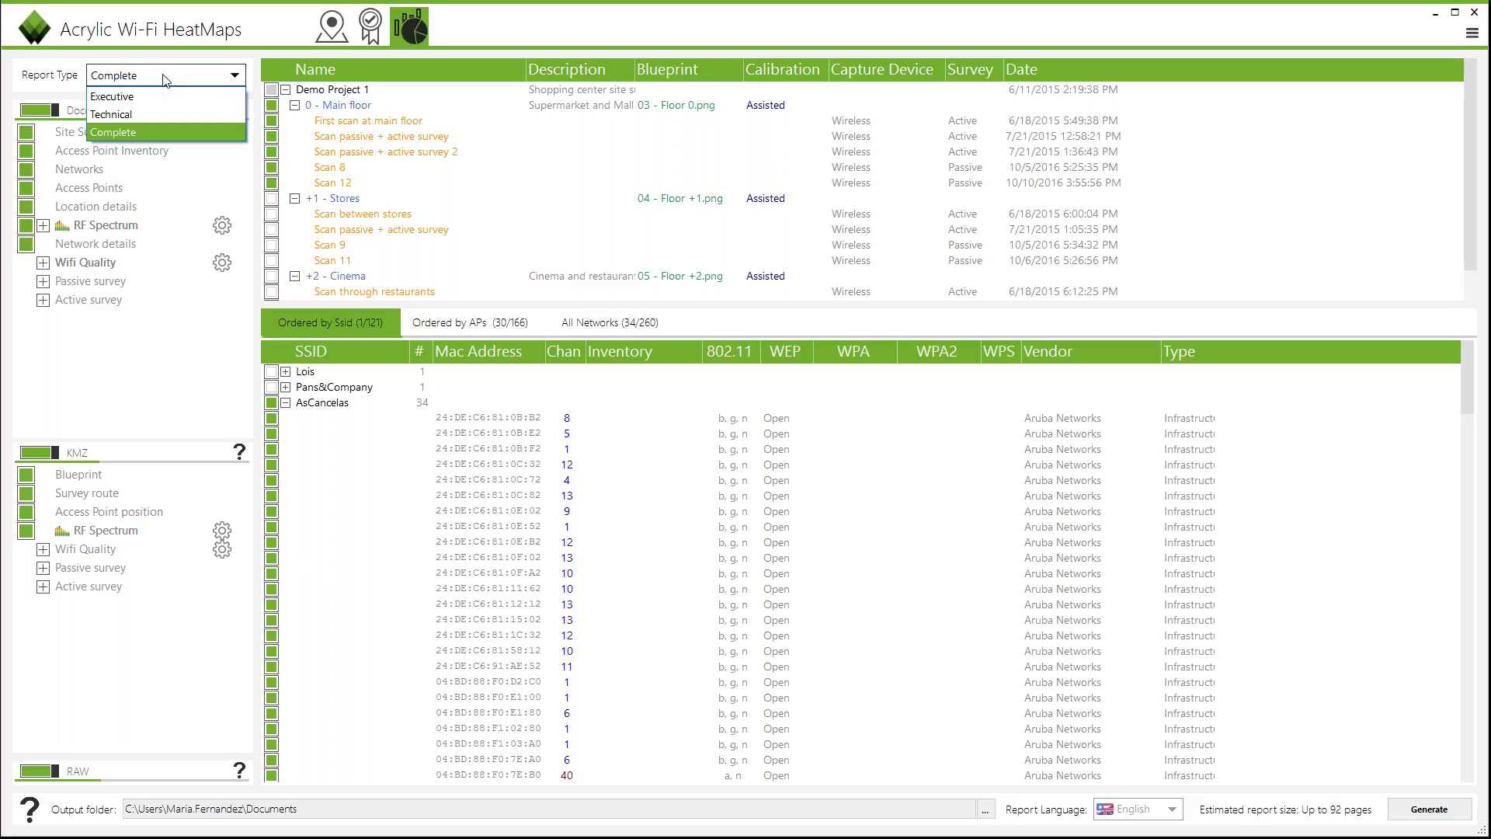
pyautogui.click(165, 80)
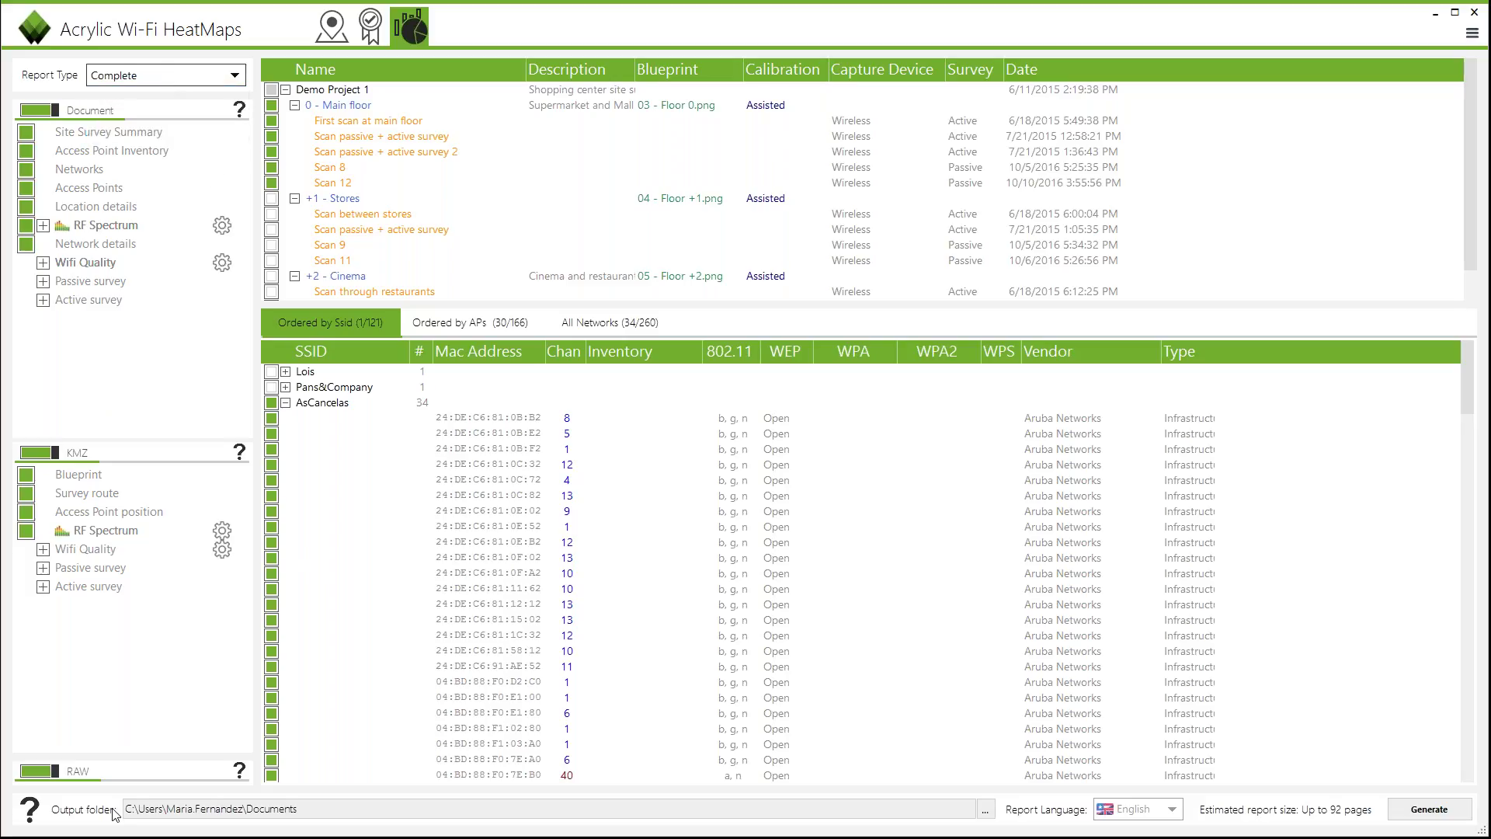
# Step: Exclude the RAW and KMZ outputs so only the document is produced, and set the report language to Spanish
pyautogui.click(31, 772)
pyautogui.click(28, 453)
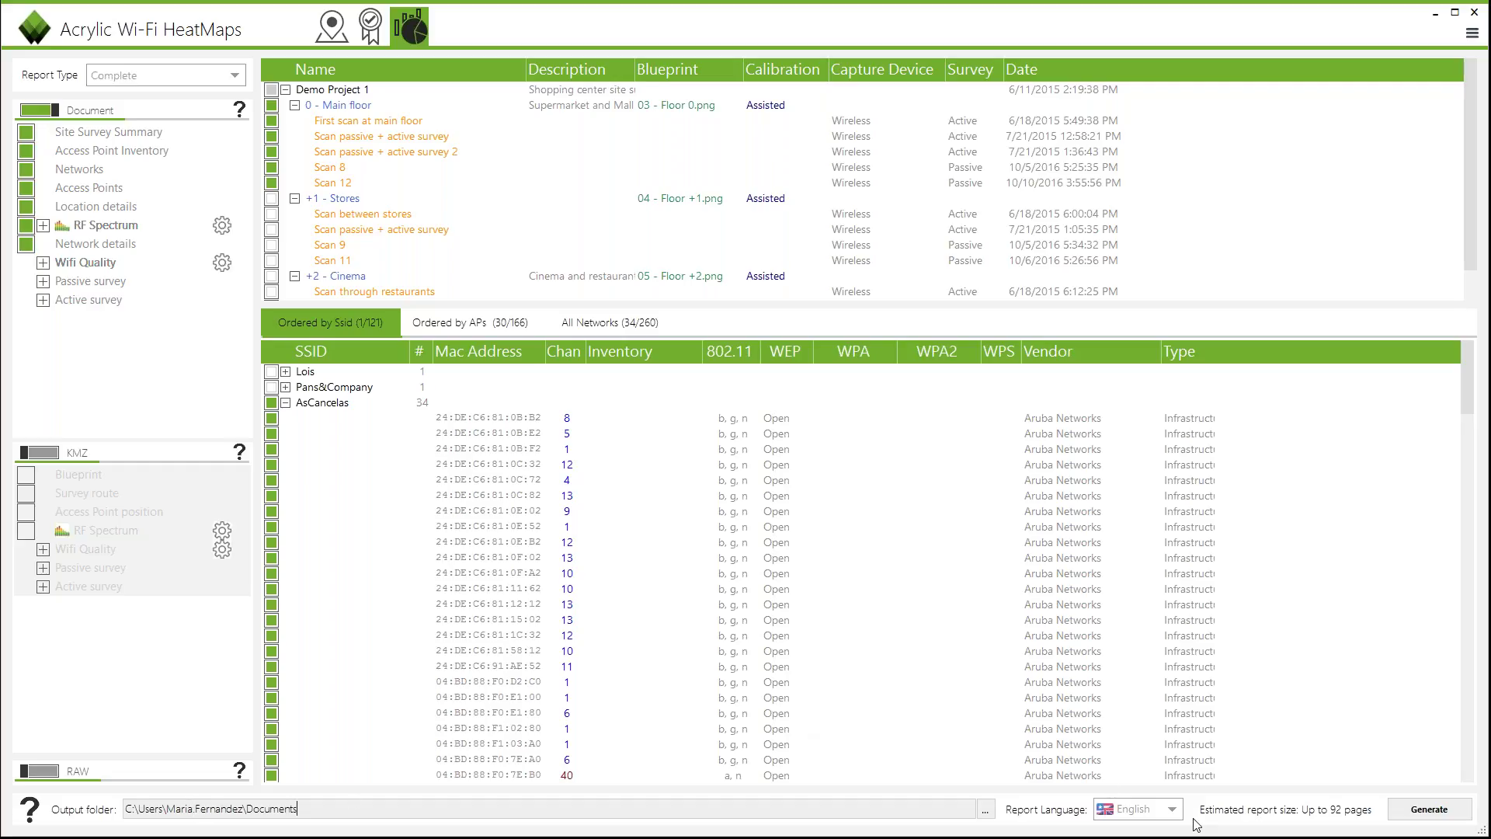
pyautogui.click(1156, 808)
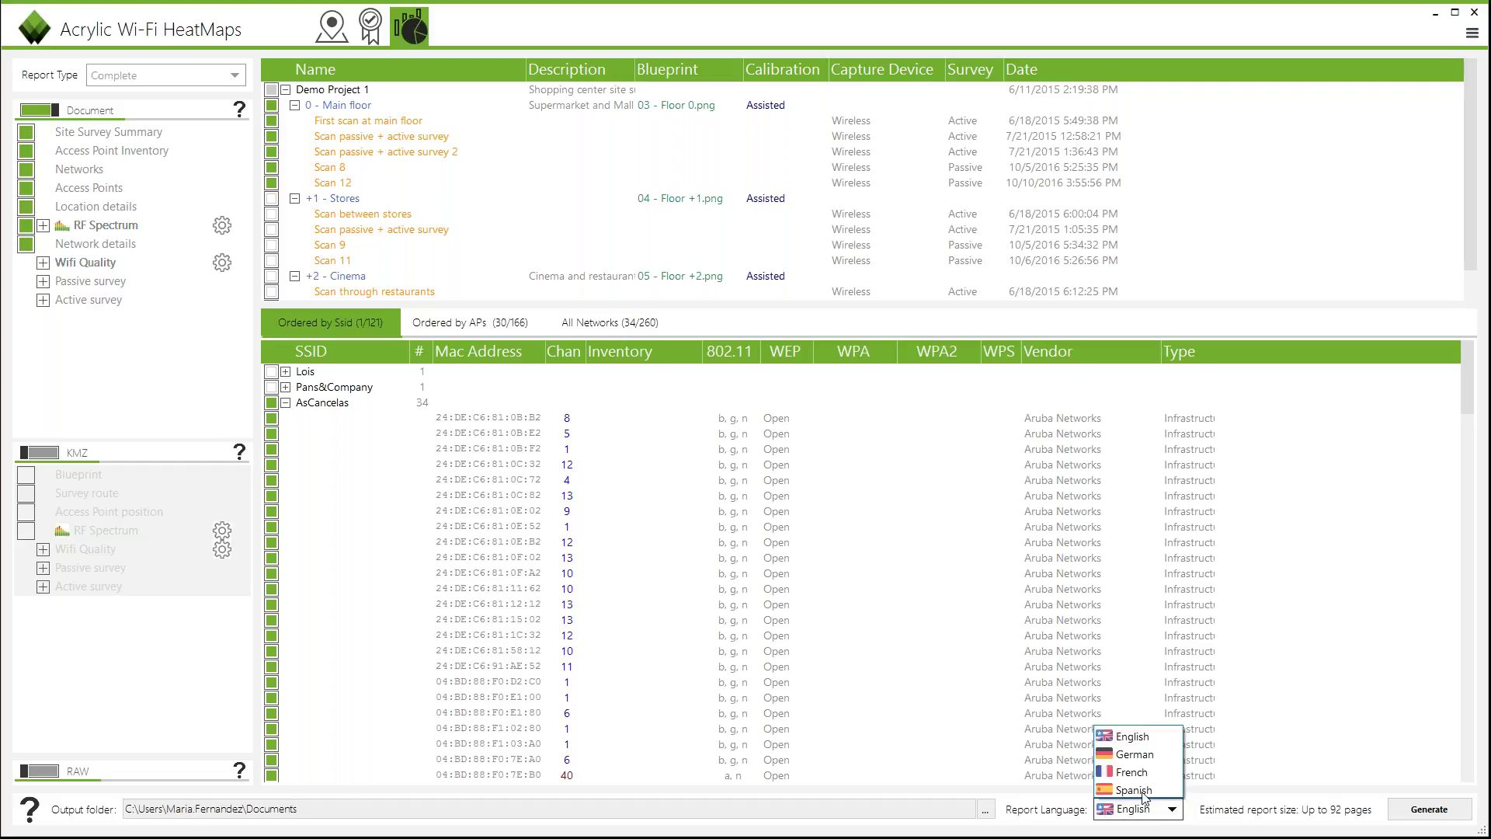
pyautogui.click(1134, 790)
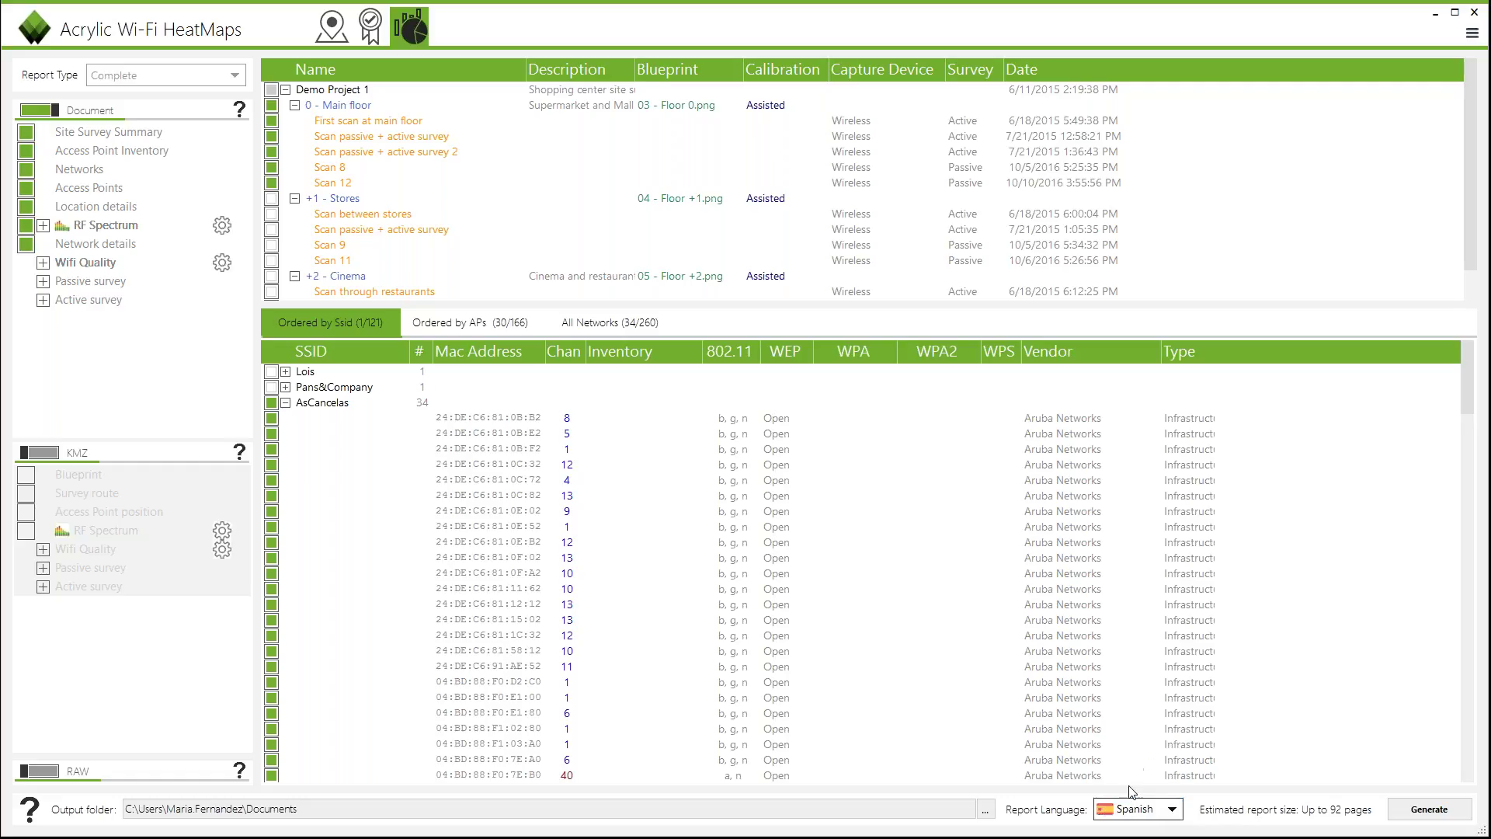
pyautogui.click(1126, 809)
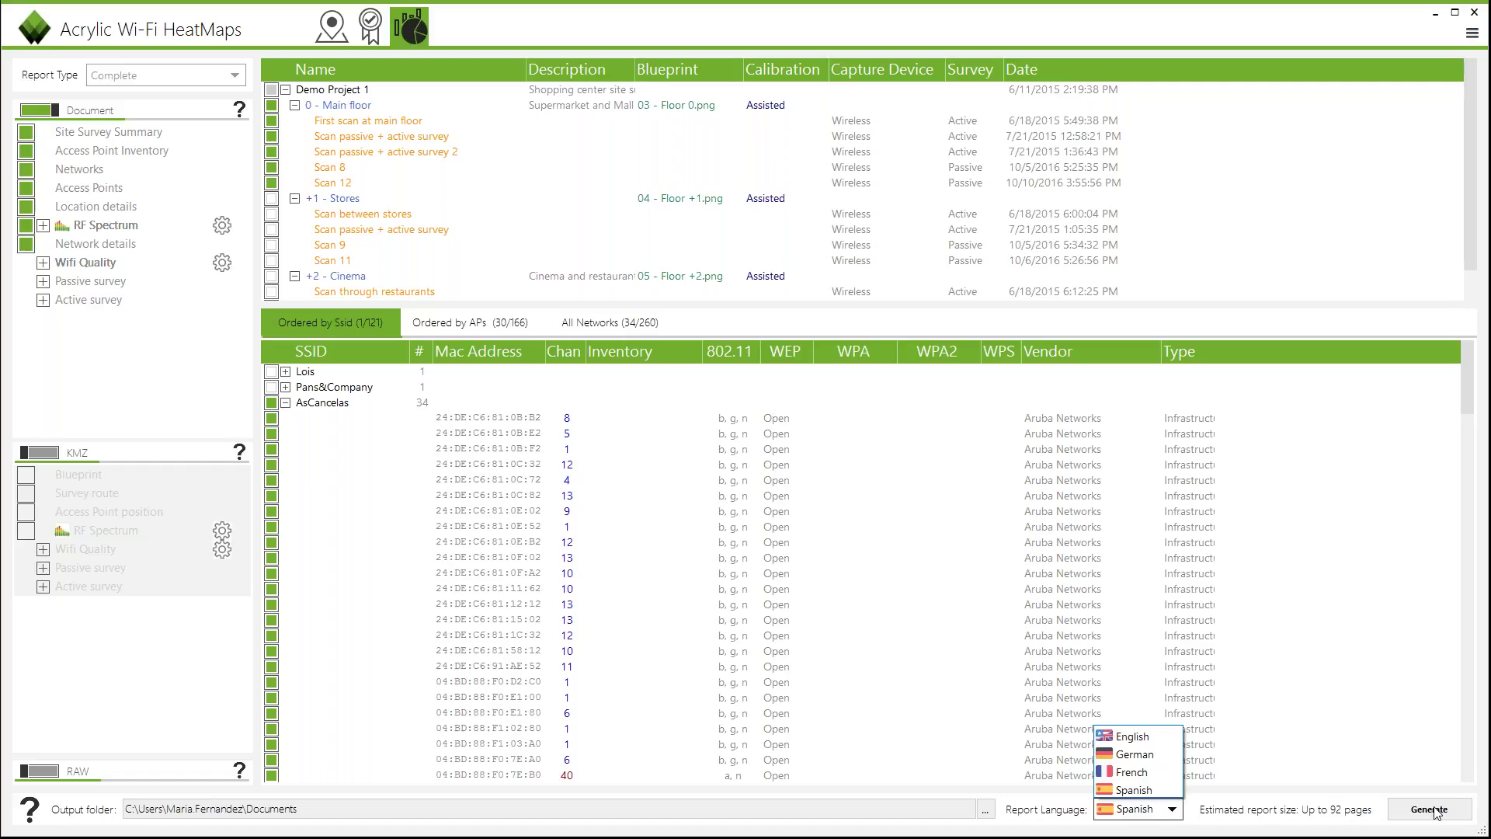
pyautogui.press('Escape')
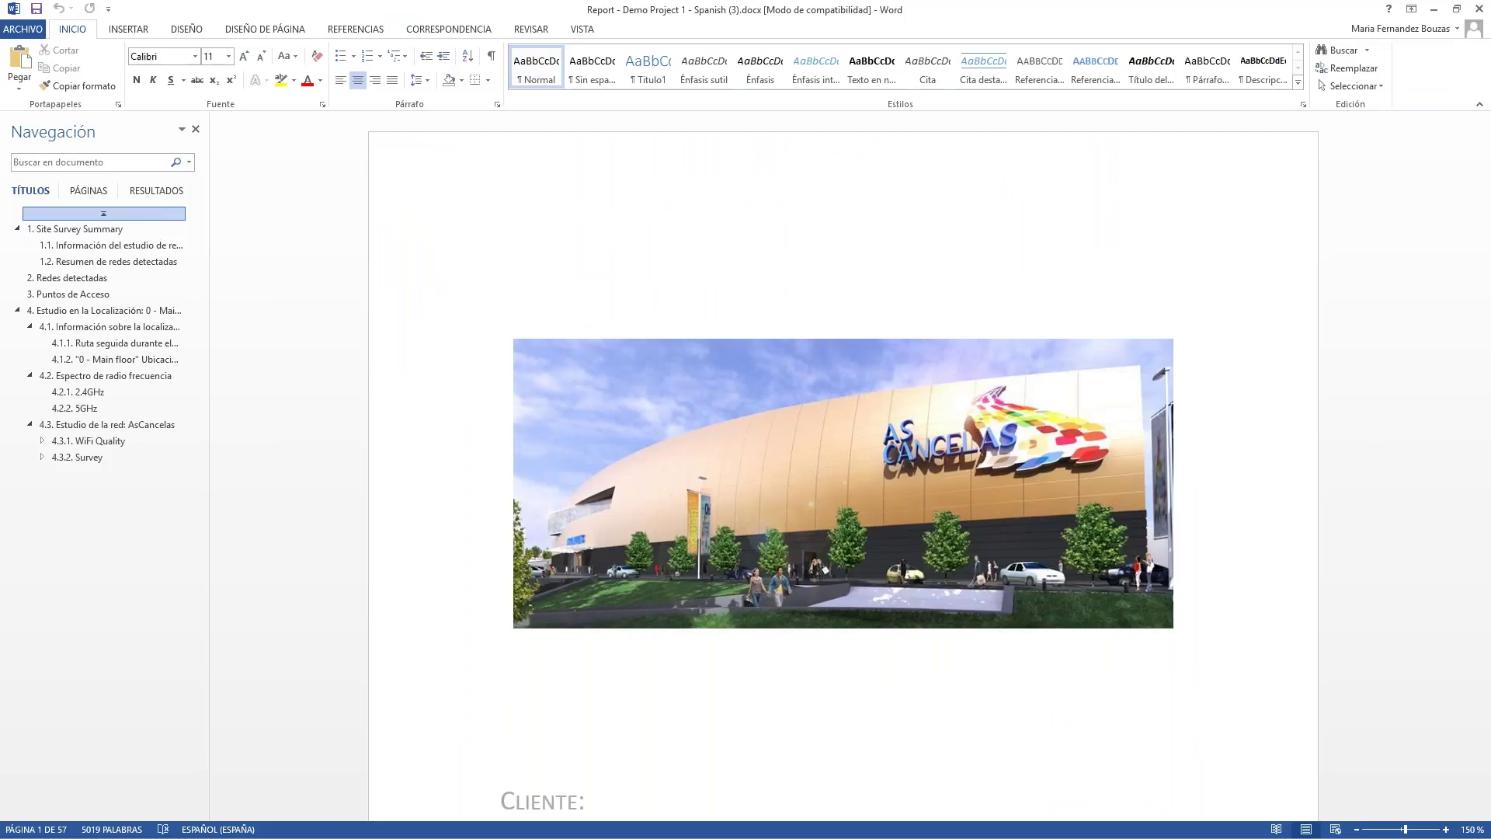
# Step: Review the cover page of the Spanish Demo Project 1 report in Word, including its client, project and date details
pyautogui.scroll(-3, 842, 337)
pyautogui.scroll(-2, 844, 466)
pyautogui.scroll(5, 843, 466)
pyautogui.scroll(-5, 843, 466)
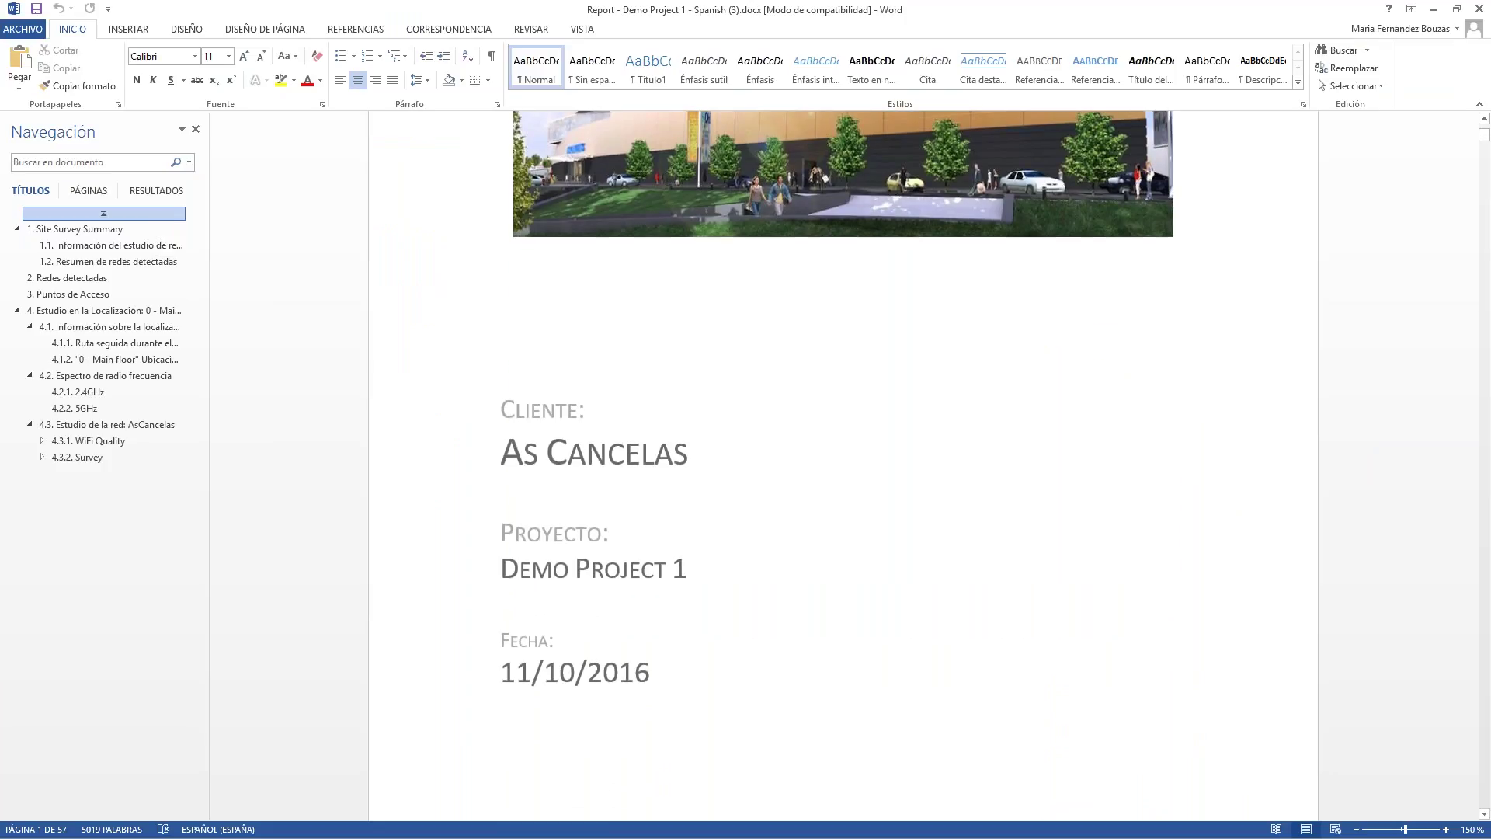
pyautogui.scroll(5, 842, 466)
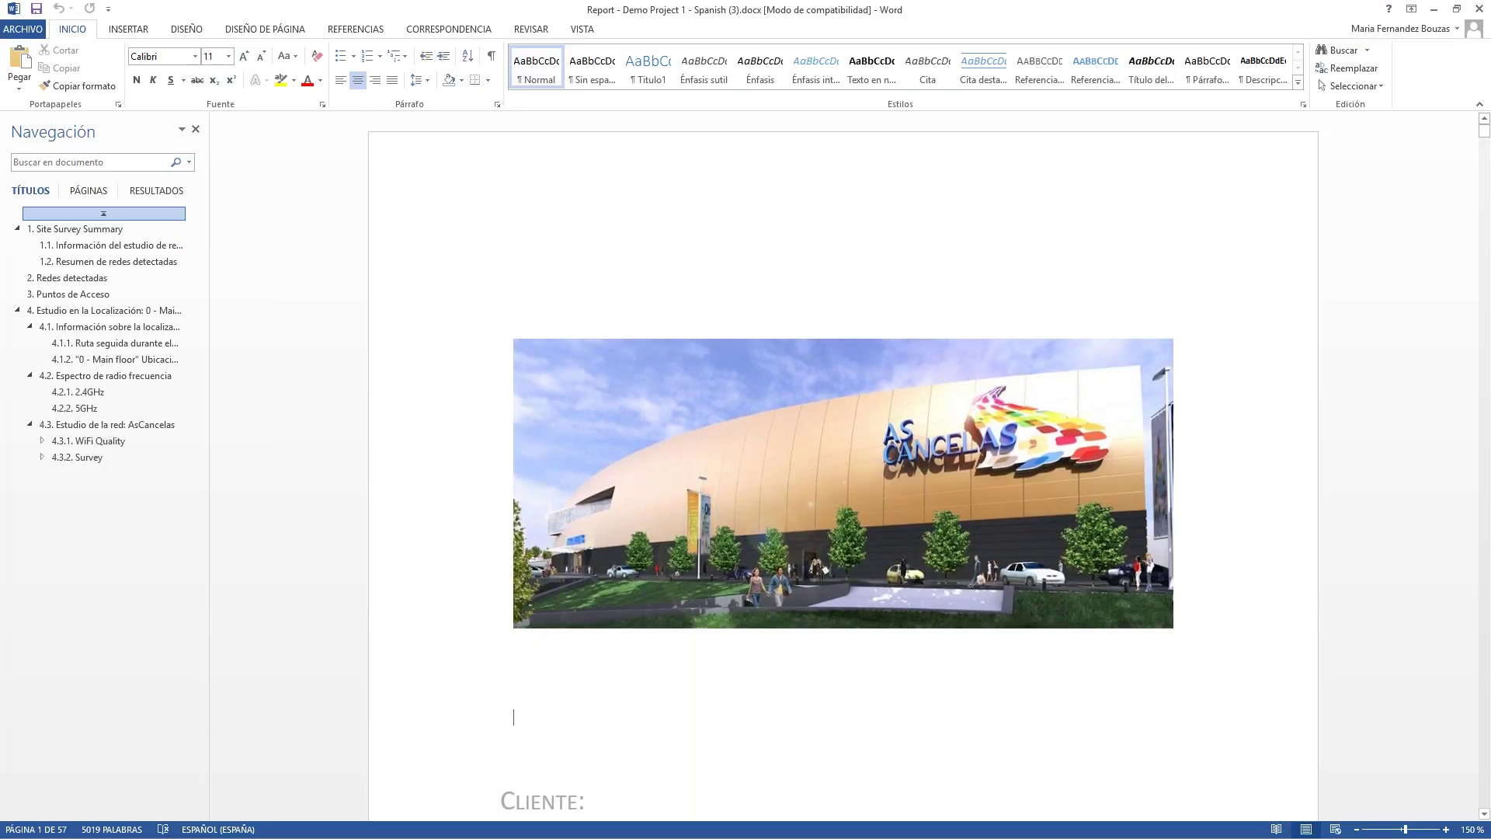
pyautogui.scroll(-12, 844, 465)
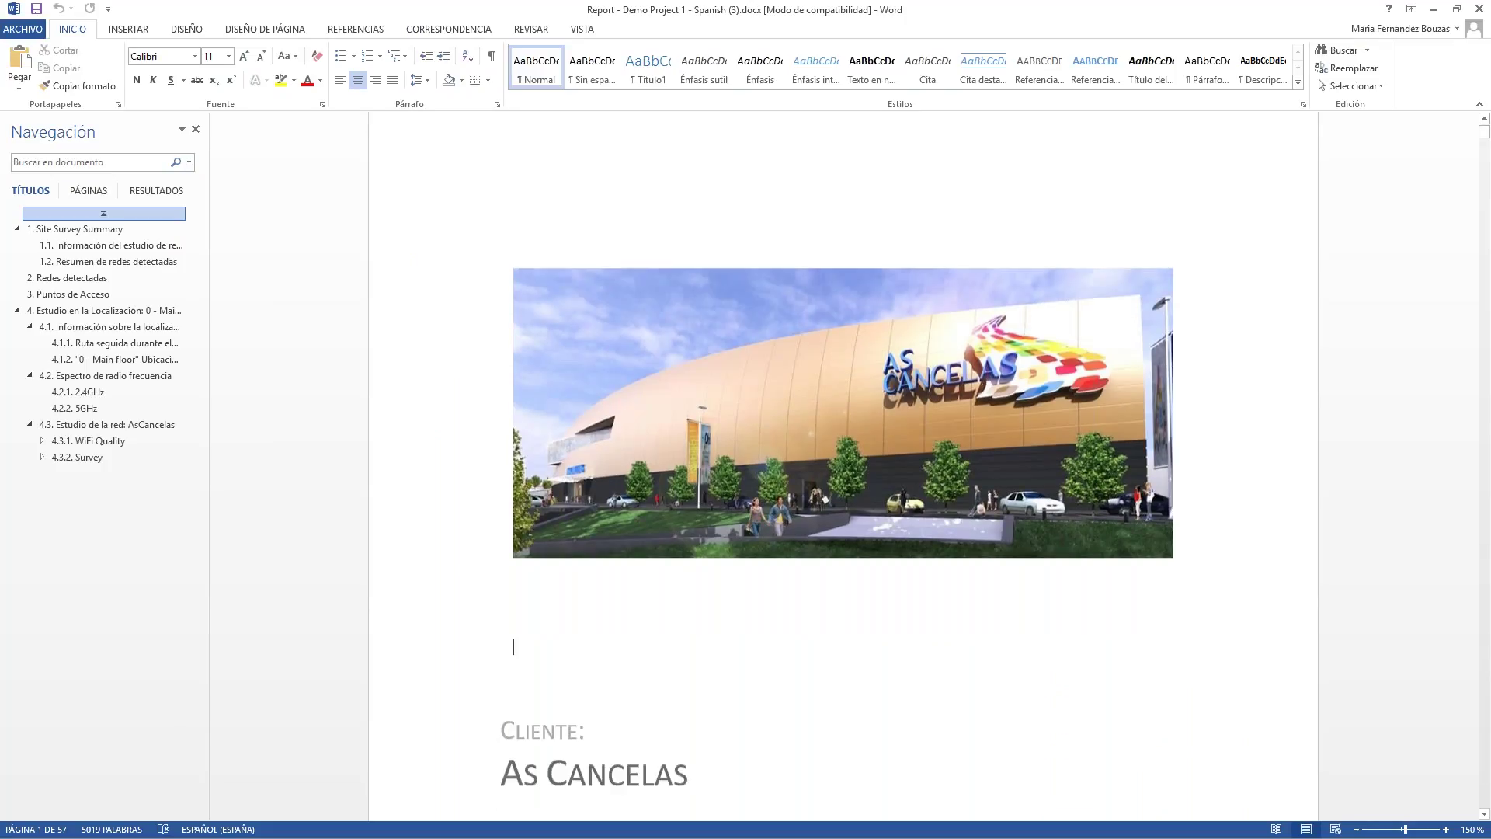
pyautogui.scroll(12, 795, 415)
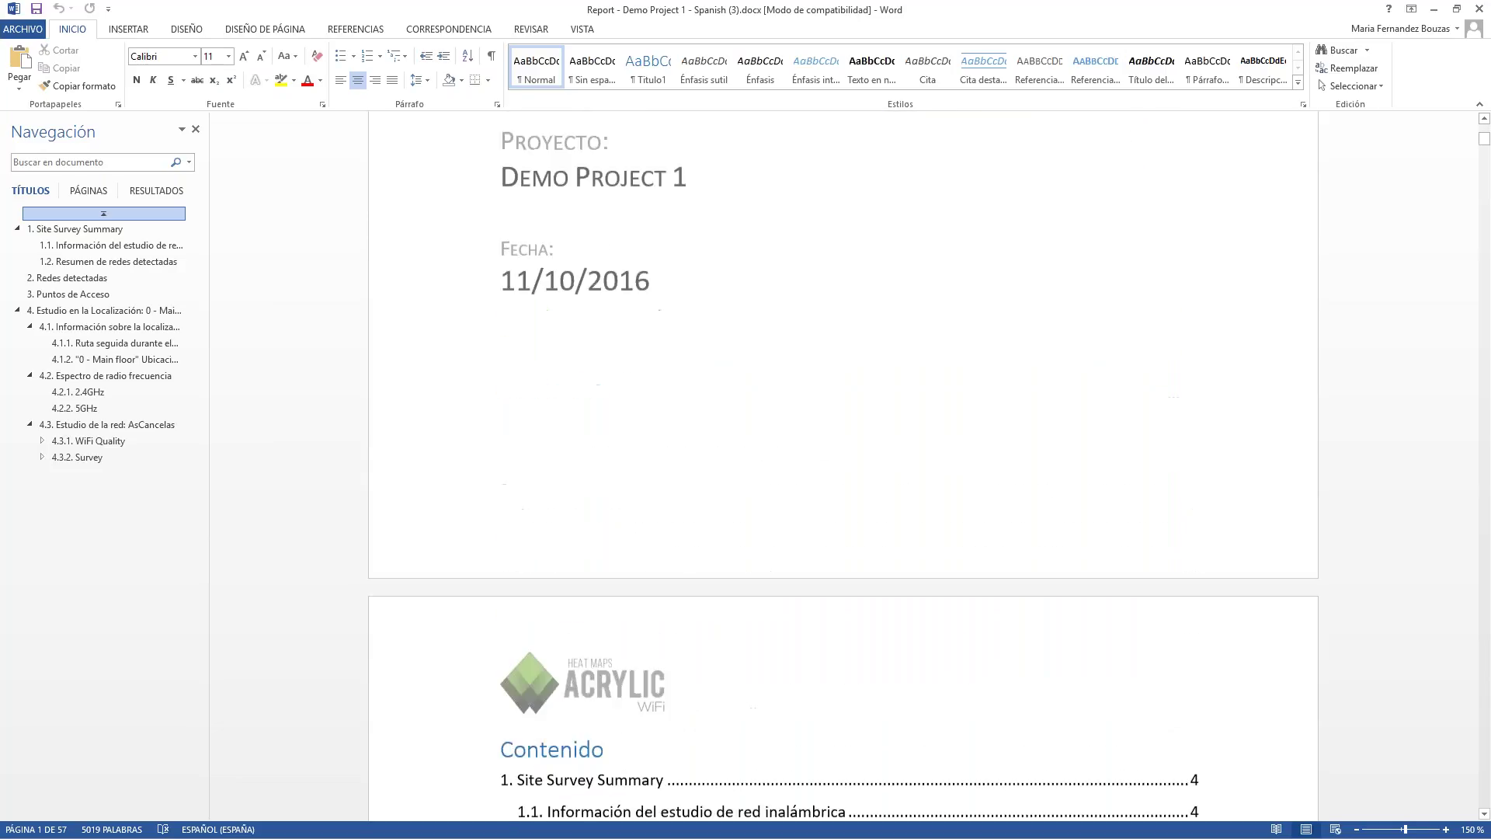
pyautogui.scroll(3, 278, 346)
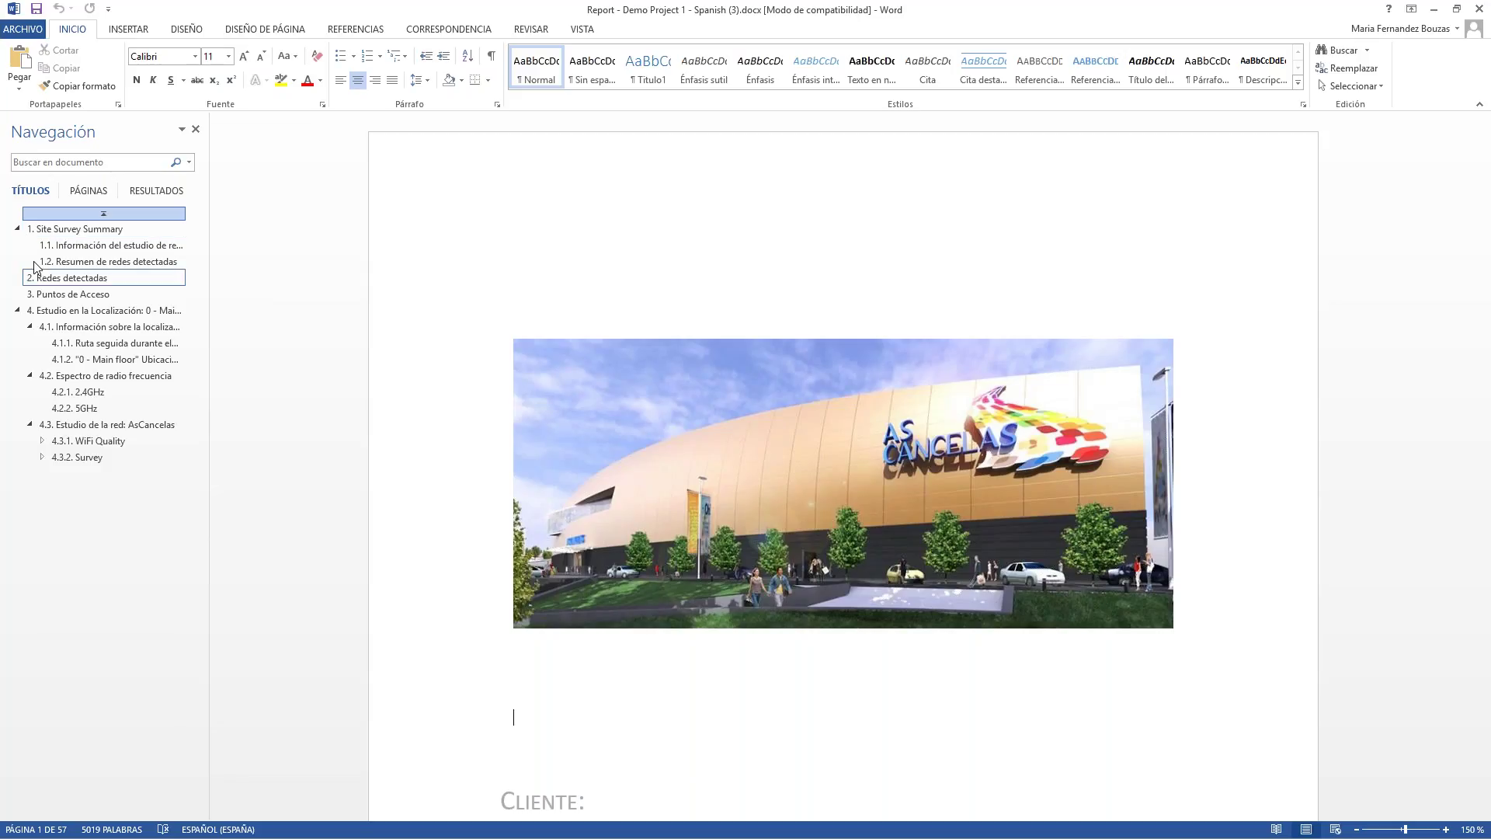
# Step: Go to the report's Redes detectadas section and examine the column descriptions and the AsCancelas network table
pyautogui.click(69, 278)
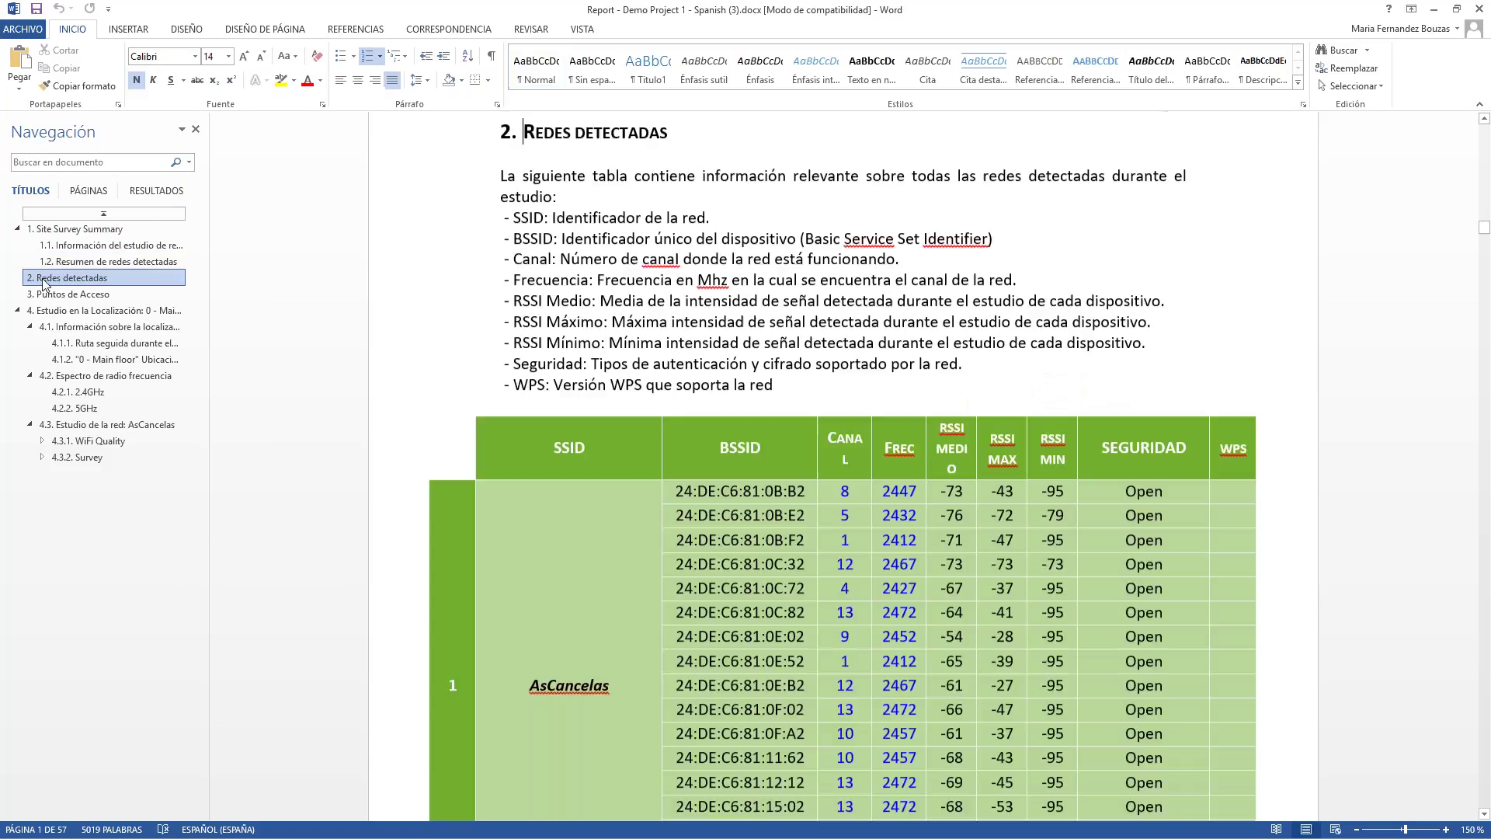
pyautogui.scroll(-7, 514, 270)
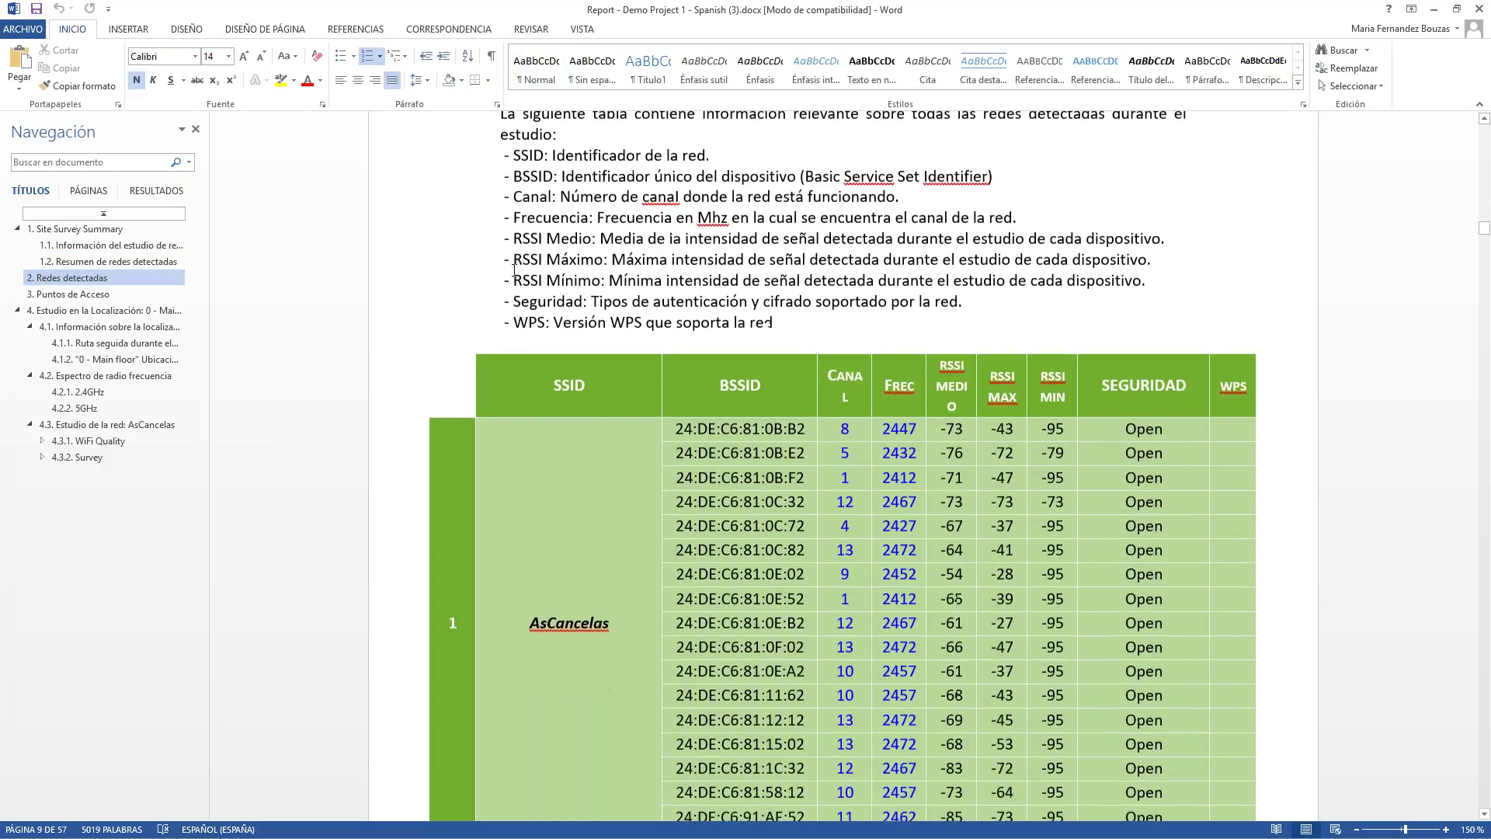
pyautogui.scroll(5, 514, 271)
pyautogui.scroll(1, 515, 270)
pyautogui.scroll(-4, 514, 270)
pyautogui.scroll(4, 515, 271)
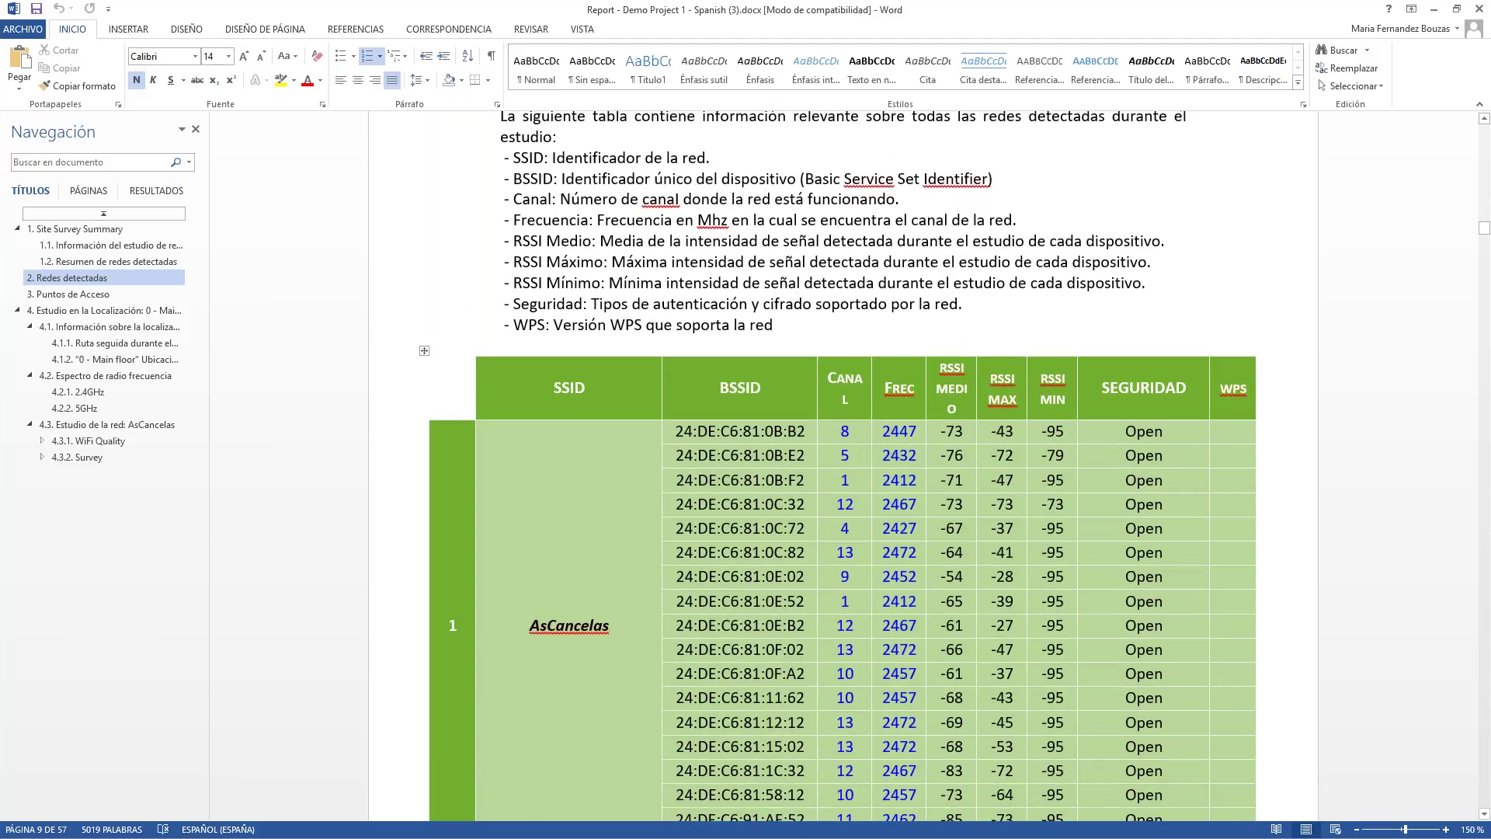
# Step: Go to the report's Puntos de Acceso section and examine the tables for the individual access points
pyautogui.click(68, 295)
pyautogui.scroll(-6, 708, 331)
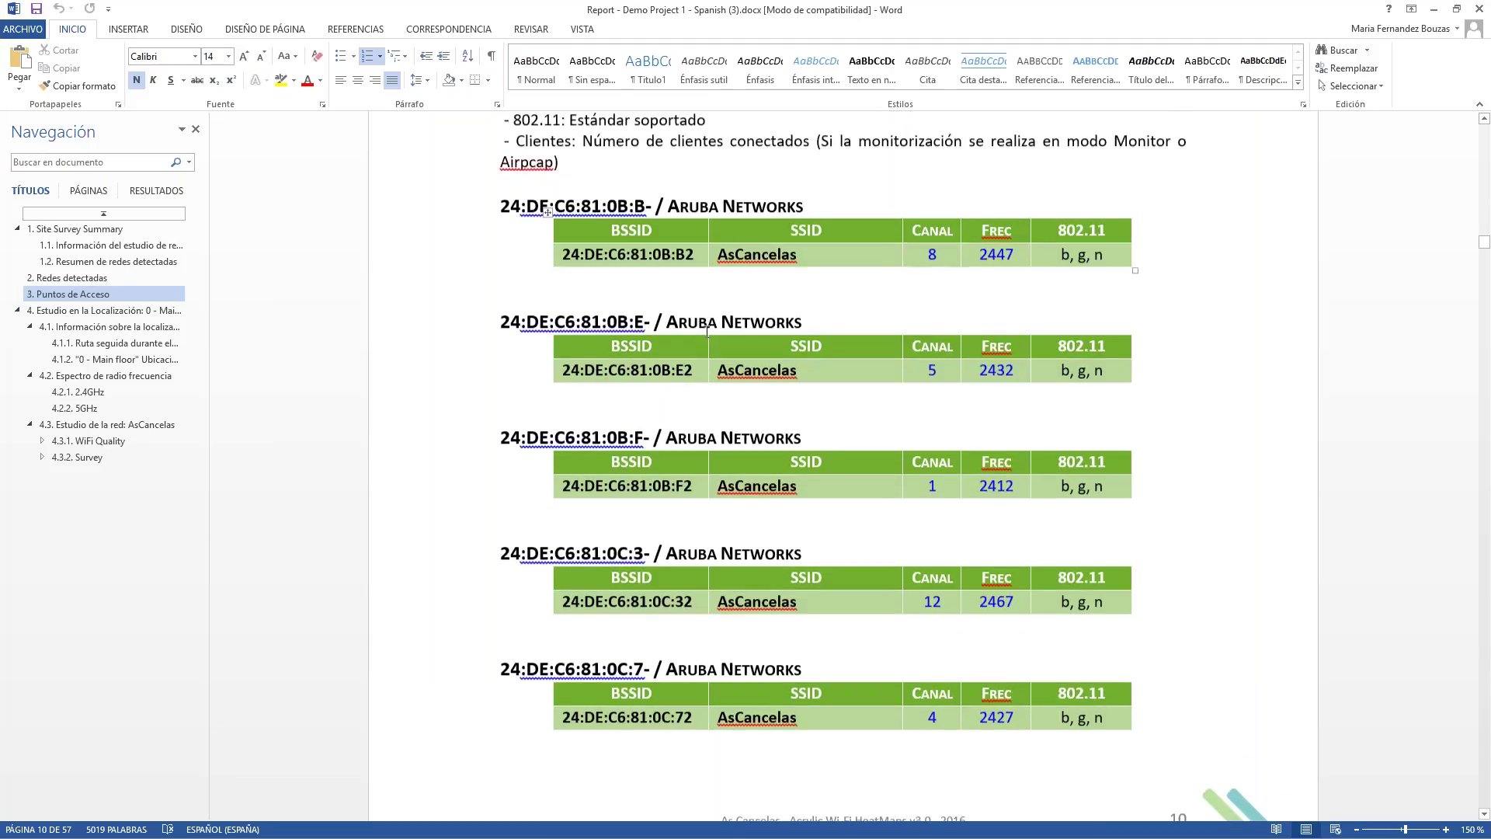
pyautogui.scroll(1, 707, 331)
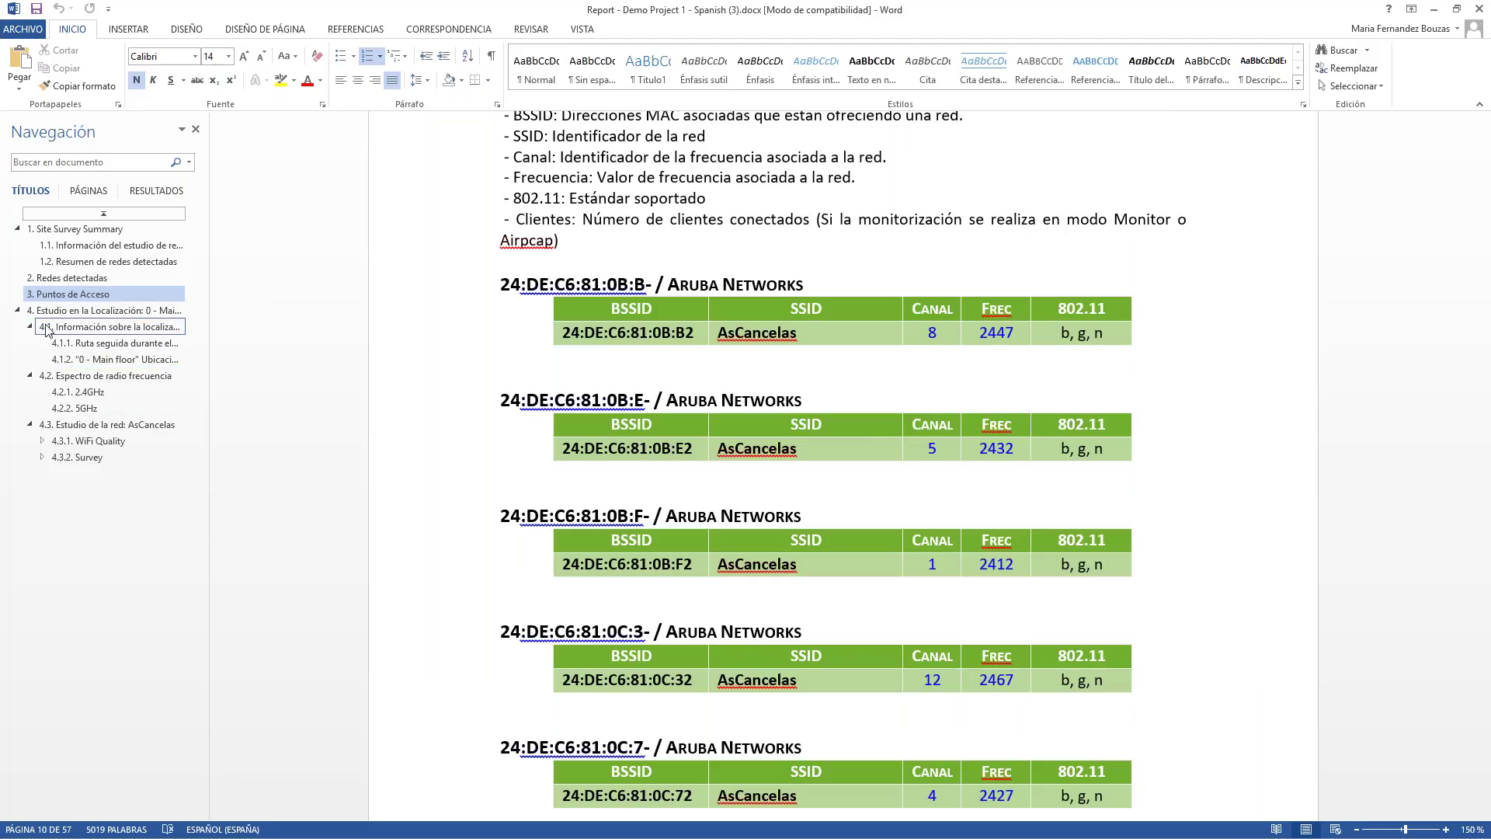
# Step: Review the report's section on the route followed during the main floor study, and read the Espectro de radio frecuencia introduction
pyautogui.click(68, 343)
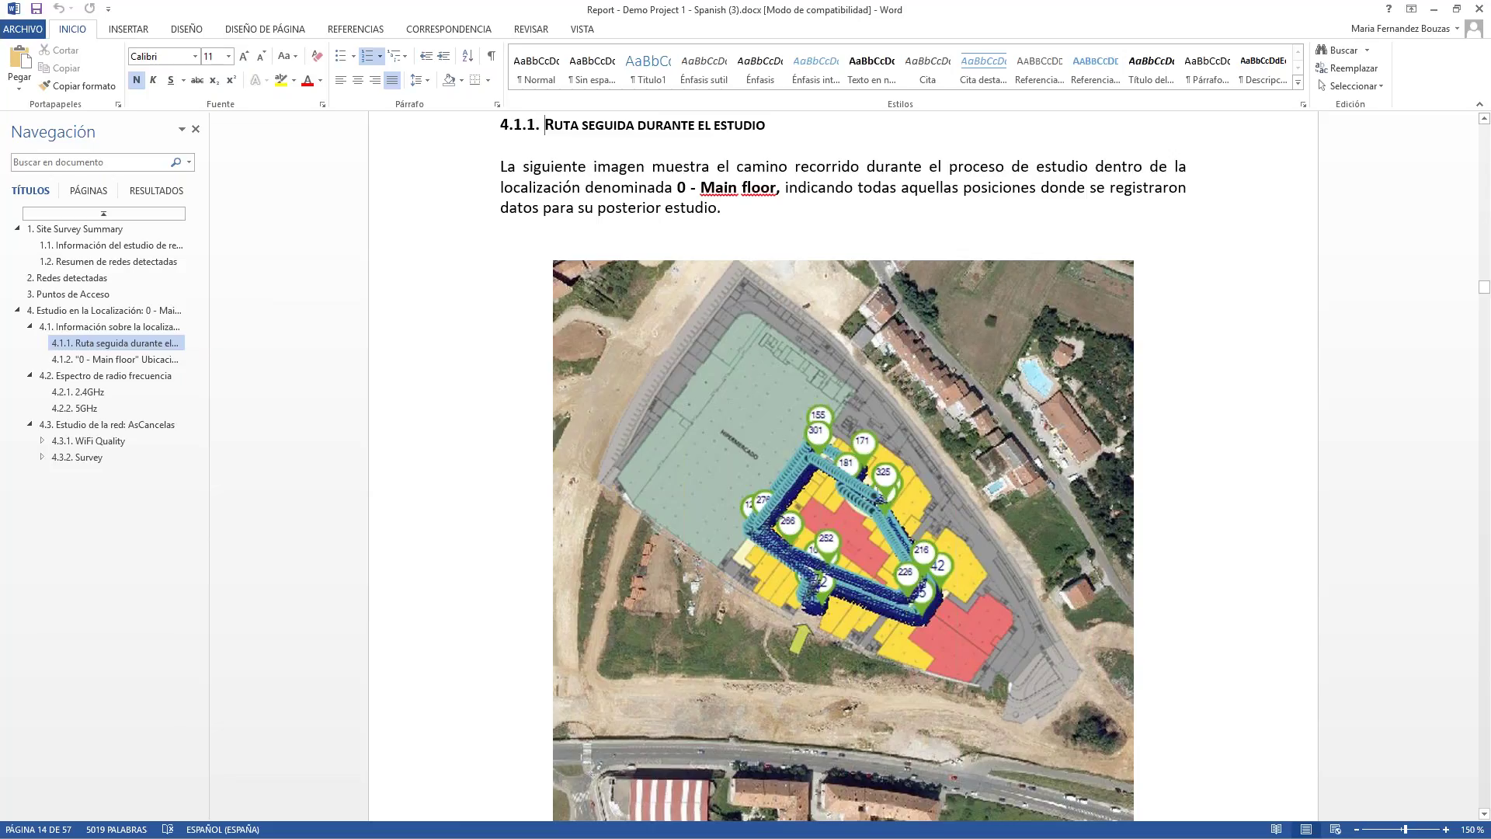
pyautogui.click(72, 381)
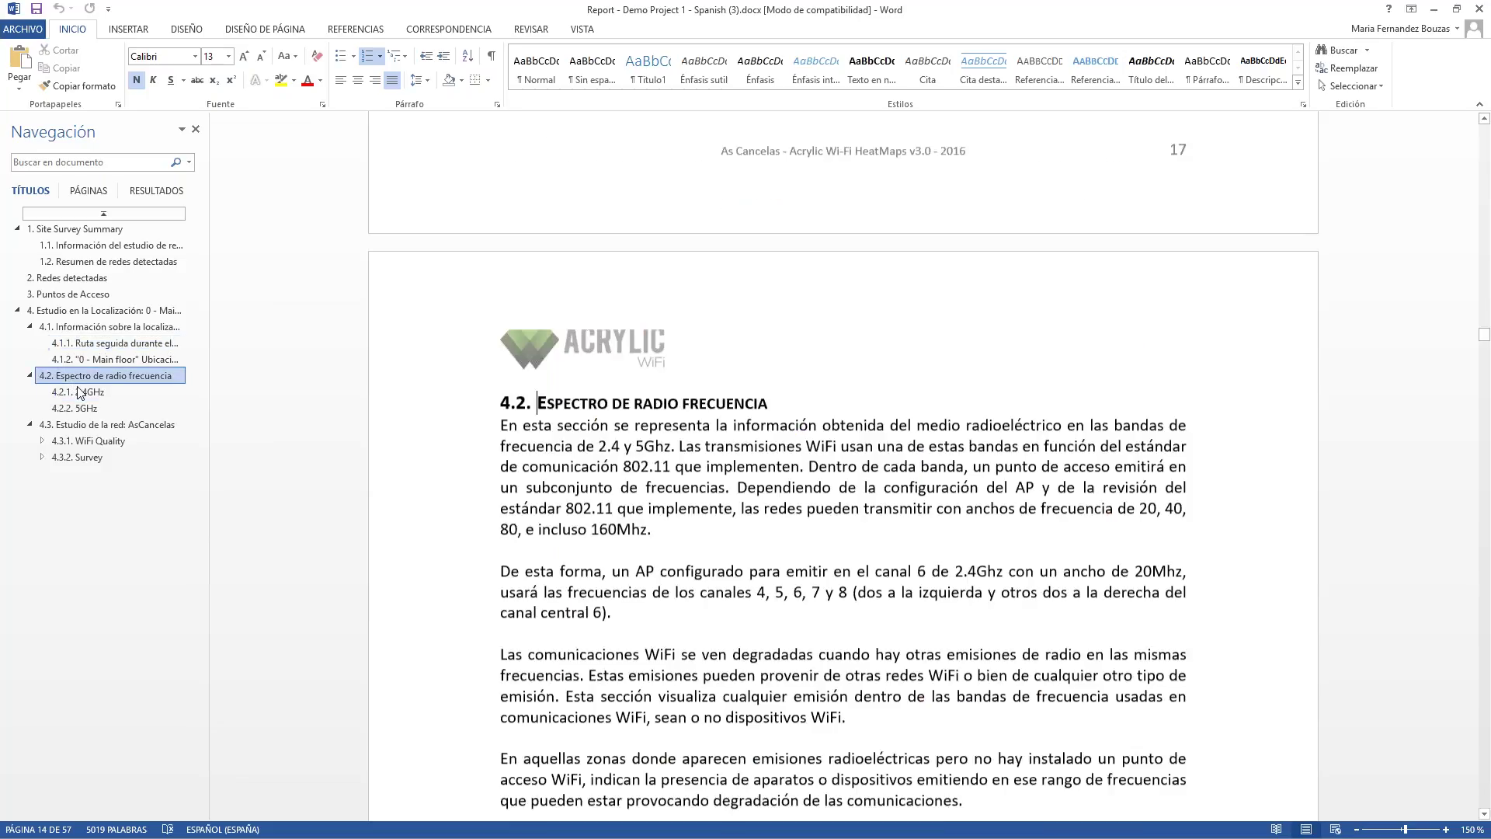
pyautogui.click(79, 392)
pyautogui.click(90, 376)
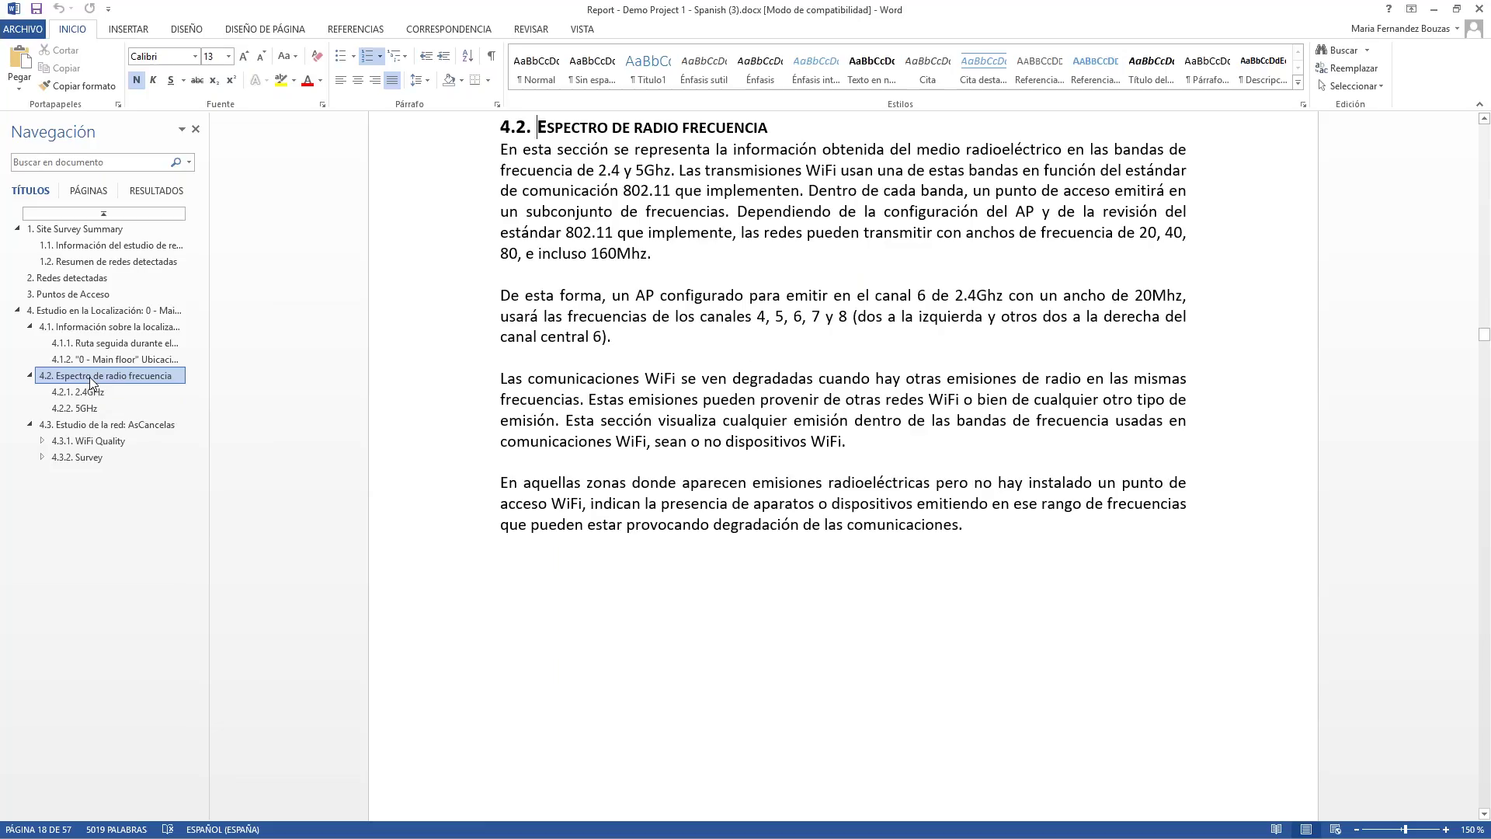
# Step: Expand the WiFi Quality section, examine the Cobertura RSSI map under Web Browsing WiFi requirements, and collapse the VoIP over WiFi entries
pyautogui.click(42, 441)
pyautogui.click(99, 459)
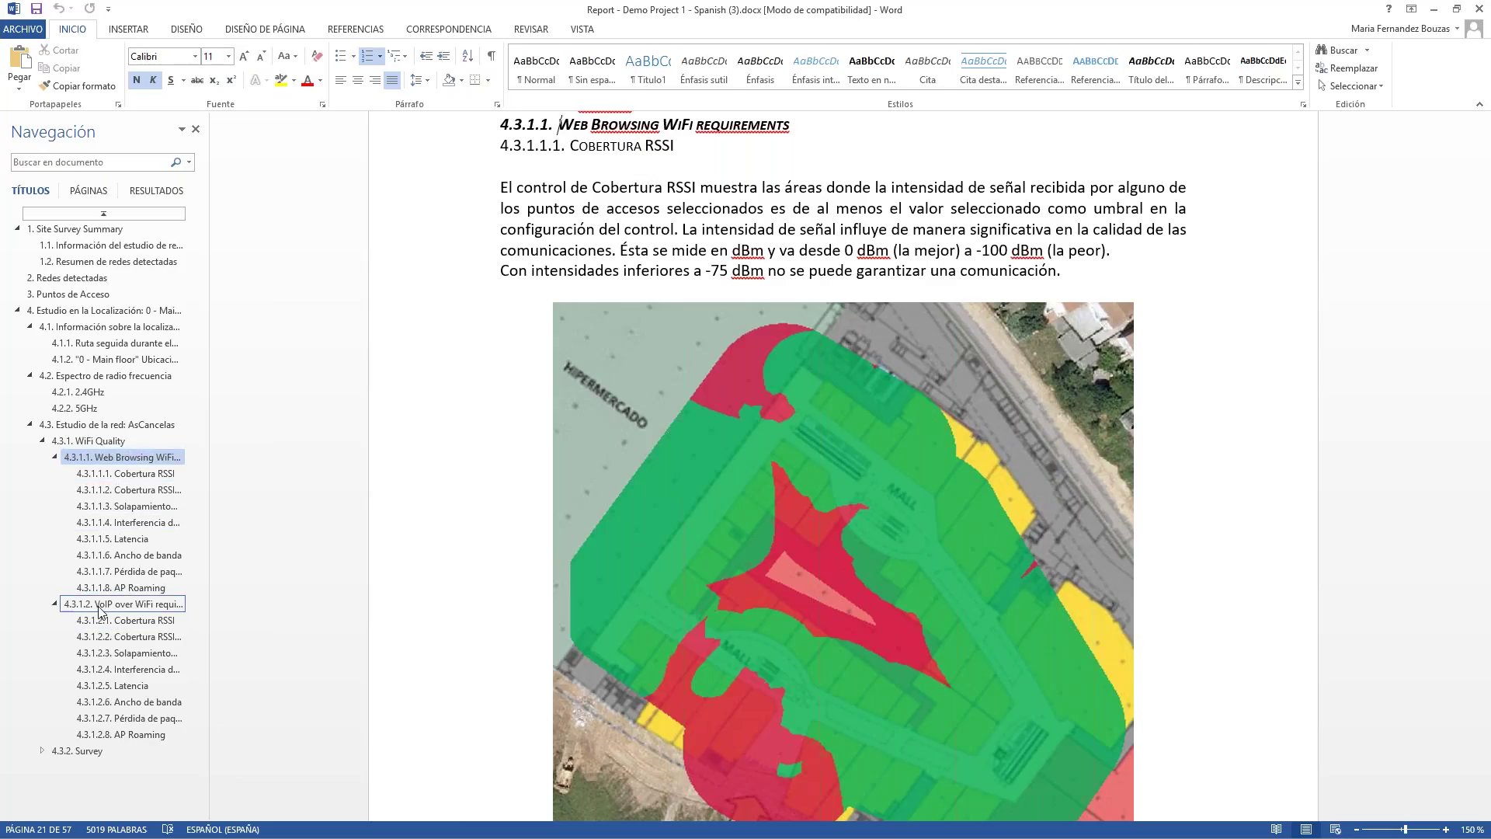
pyautogui.click(55, 604)
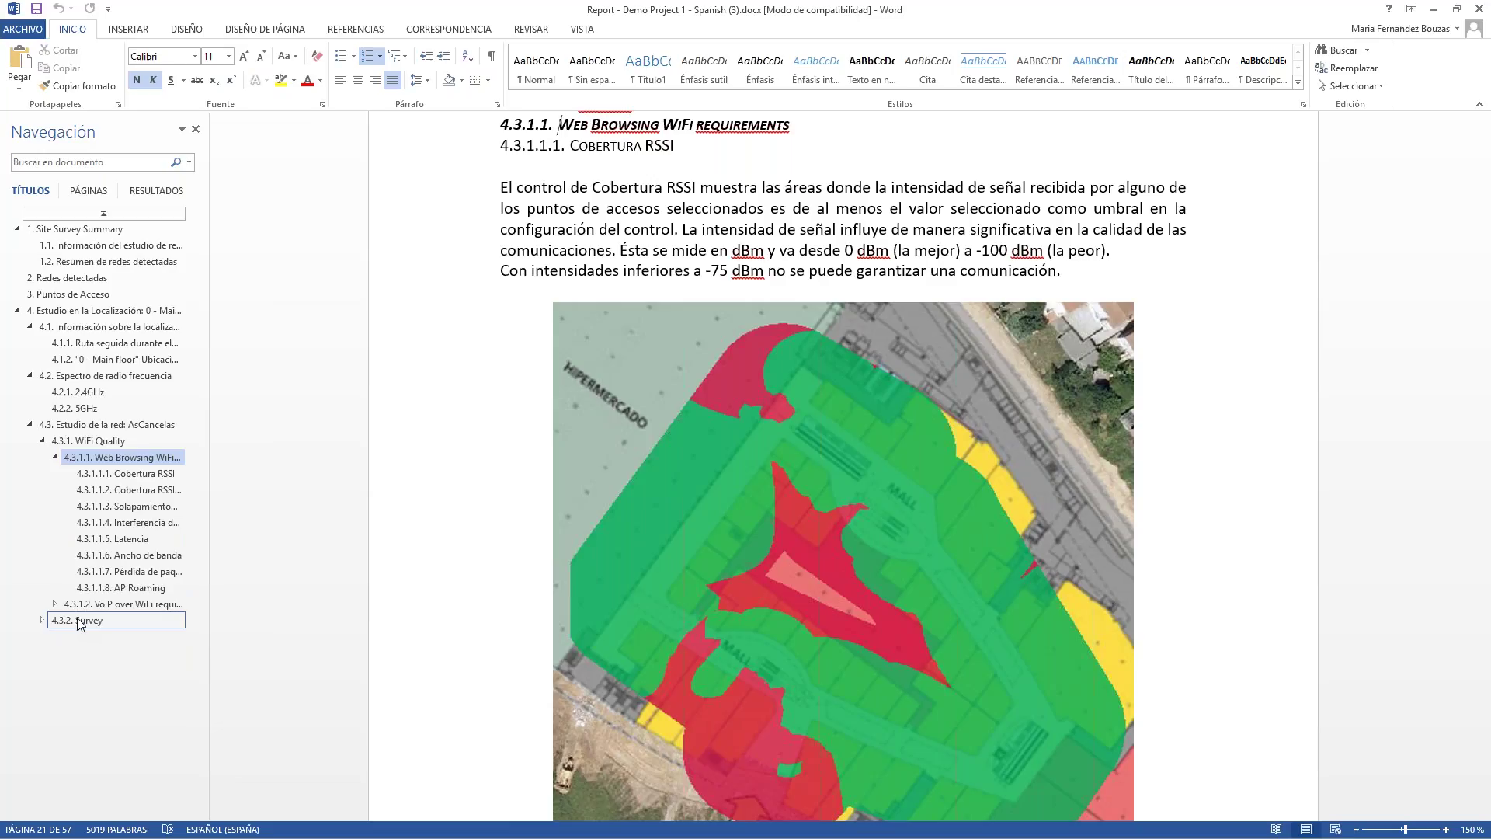
# Step: Expand the report's Survey section and view the maps for Intensidad de señal and Número de Puntos de Acceso detectados
pyautogui.click(80, 621)
pyautogui.click(43, 621)
pyautogui.click(126, 595)
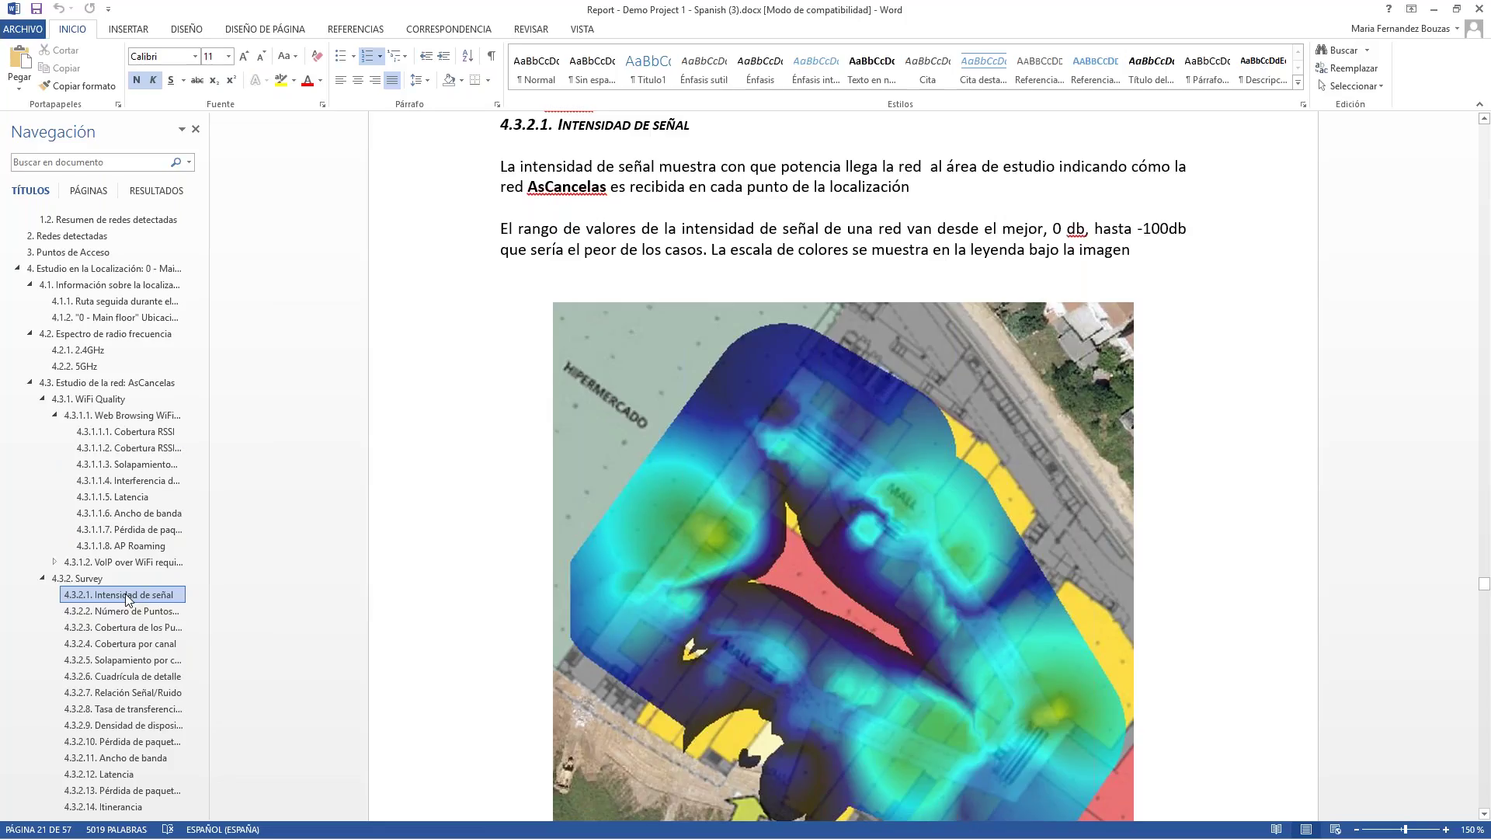
pyautogui.click(128, 611)
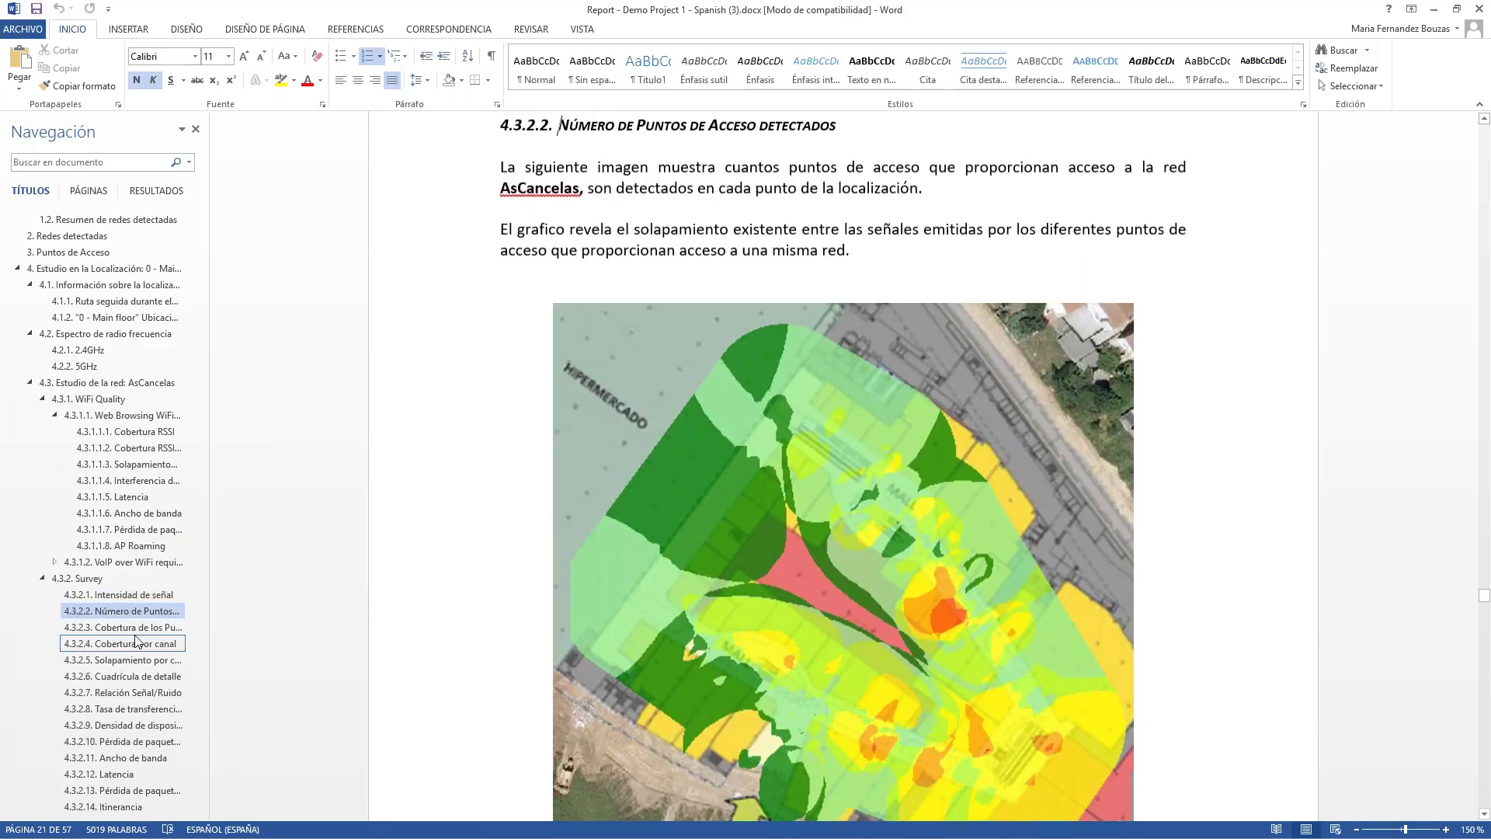
# Step: Go to the Cobertura por canal section and examine the AsCancelas channel coverage map together with its channel color legend
pyautogui.press('Down')
pyautogui.press('Down')
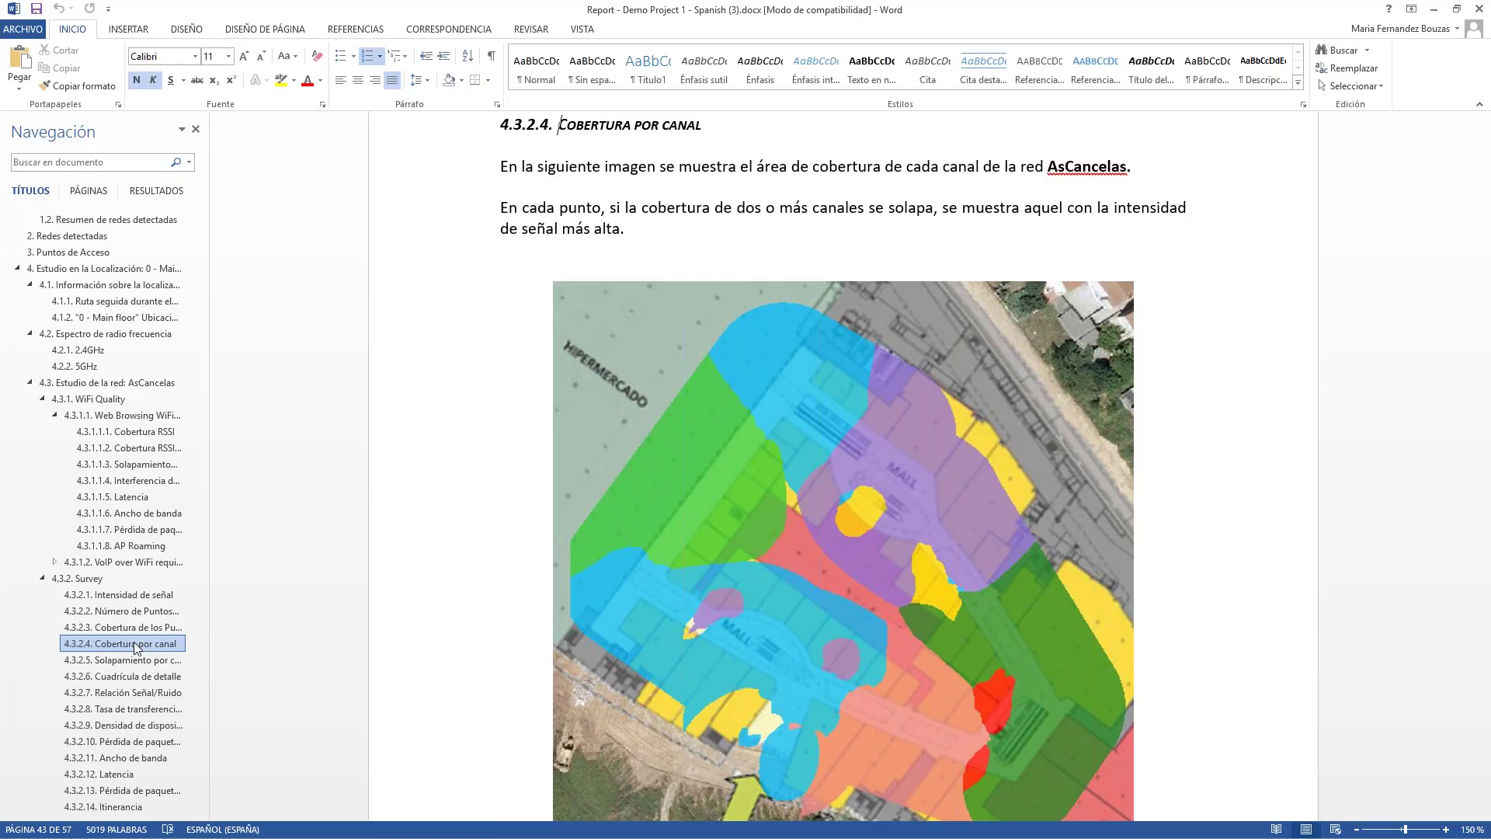
pyautogui.scroll(-2, 1233, 622)
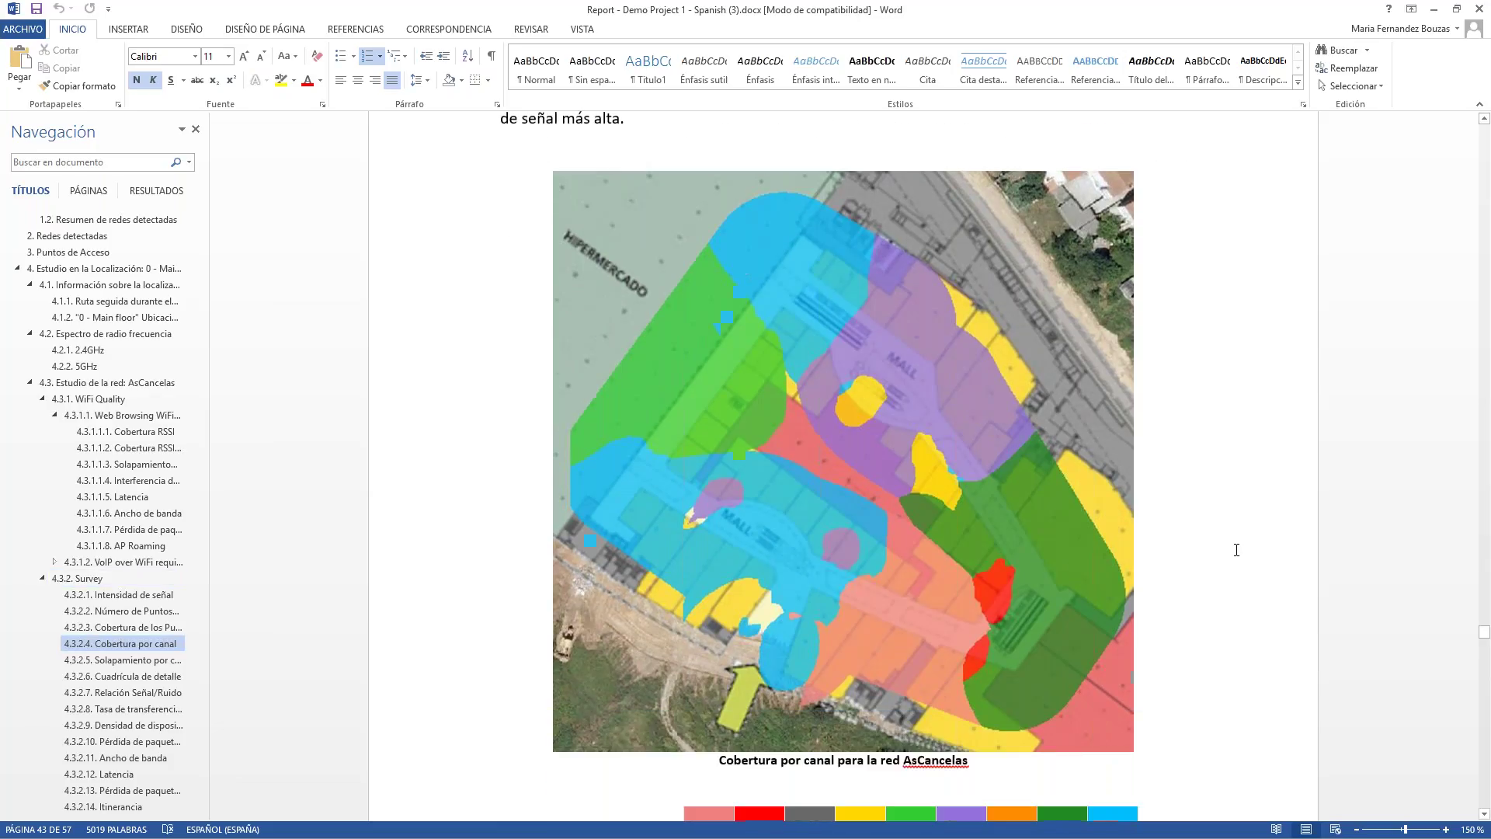
pyautogui.scroll(-1, 1236, 550)
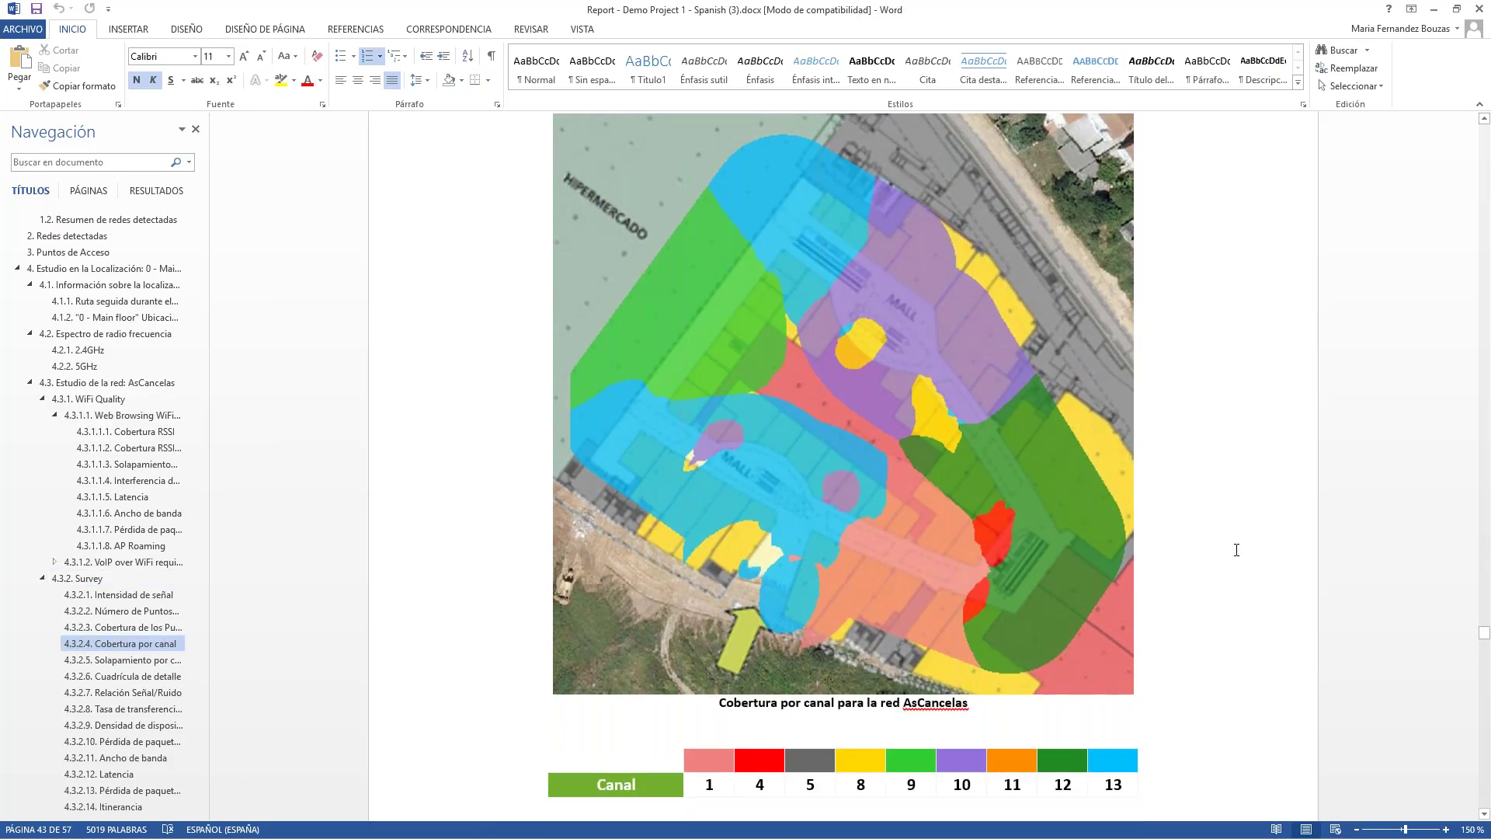
pyautogui.scroll(1, 1235, 549)
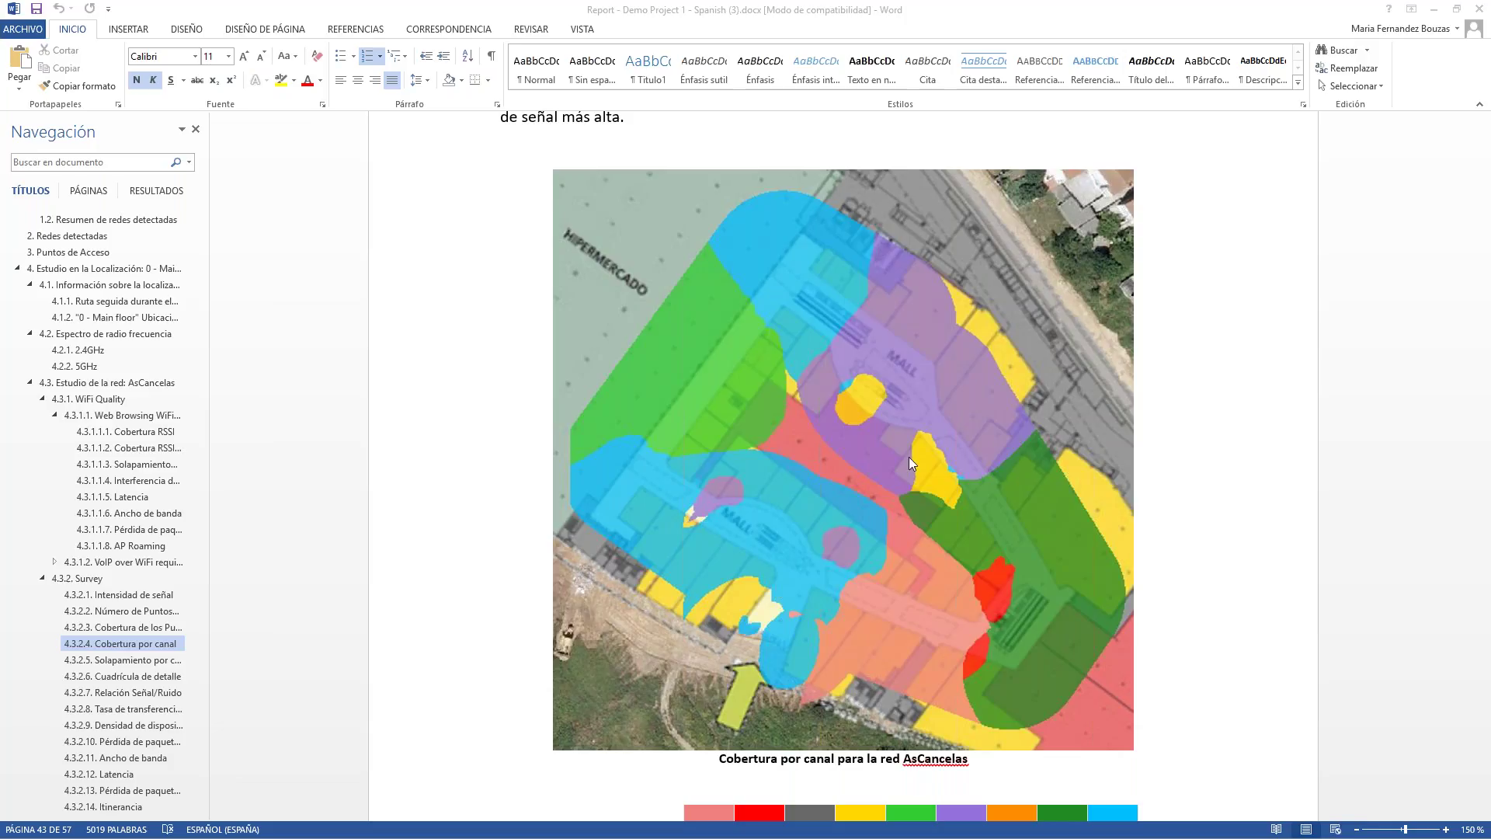
# Step: Minimize Word to return to Acrylic Wi-Fi HeatMaps and inspect the AsCancelas channel coverage plot of +1 - Stores within its surroundings
pyautogui.click(1434, 9)
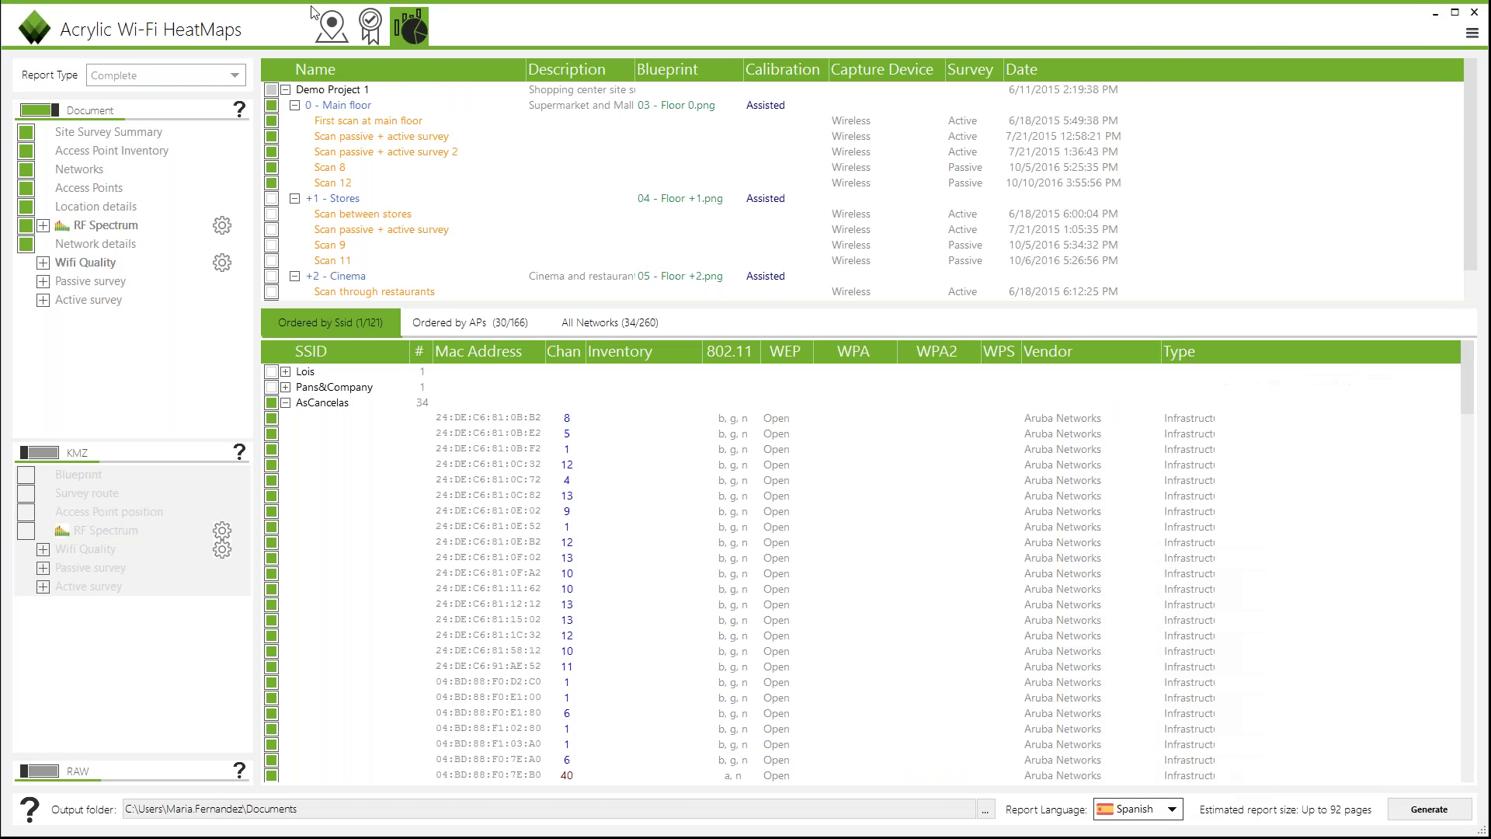
pyautogui.click(330, 29)
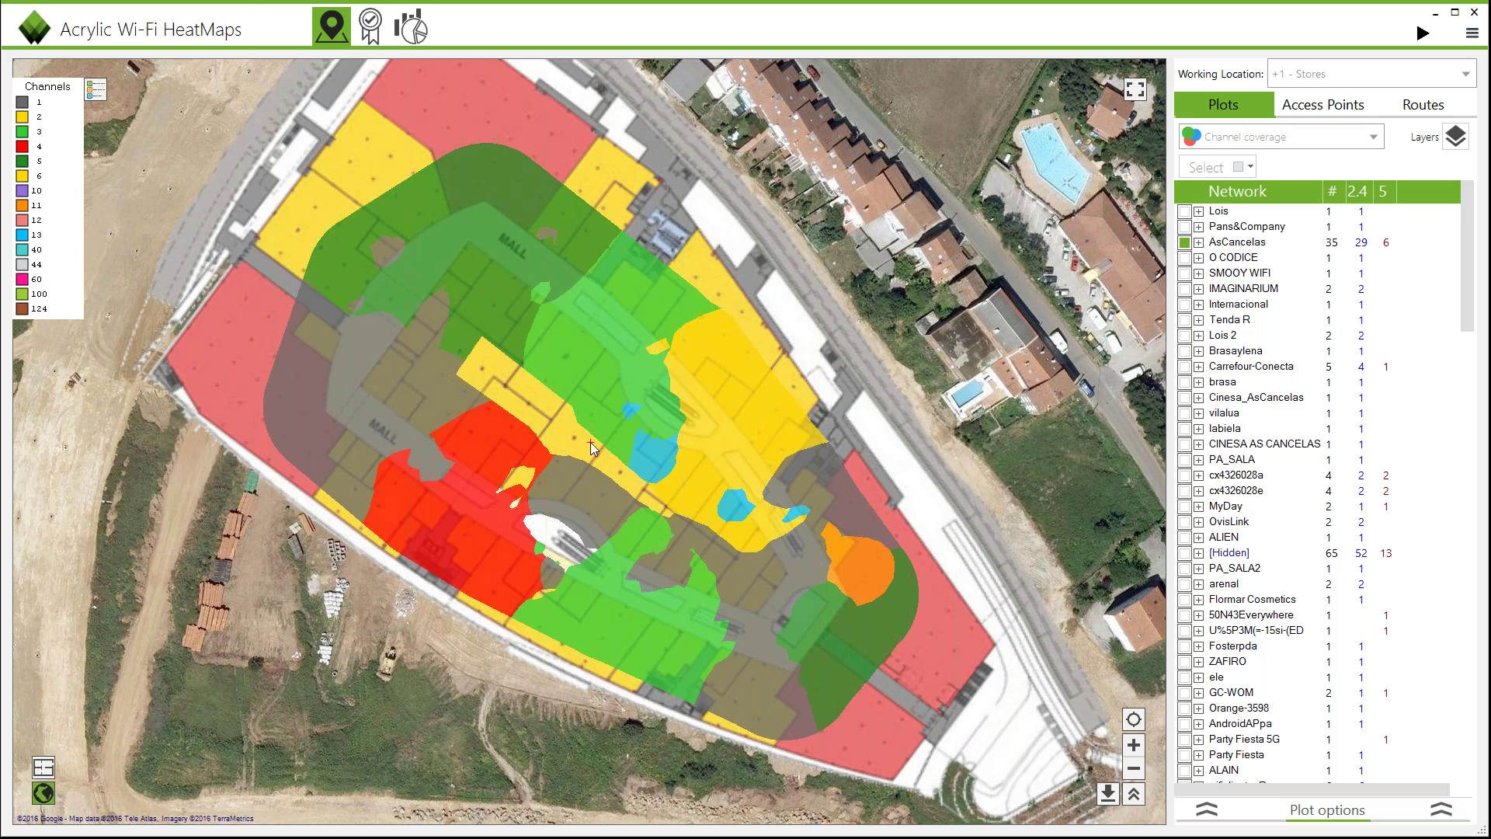
pyautogui.scroll(-1, 590, 449)
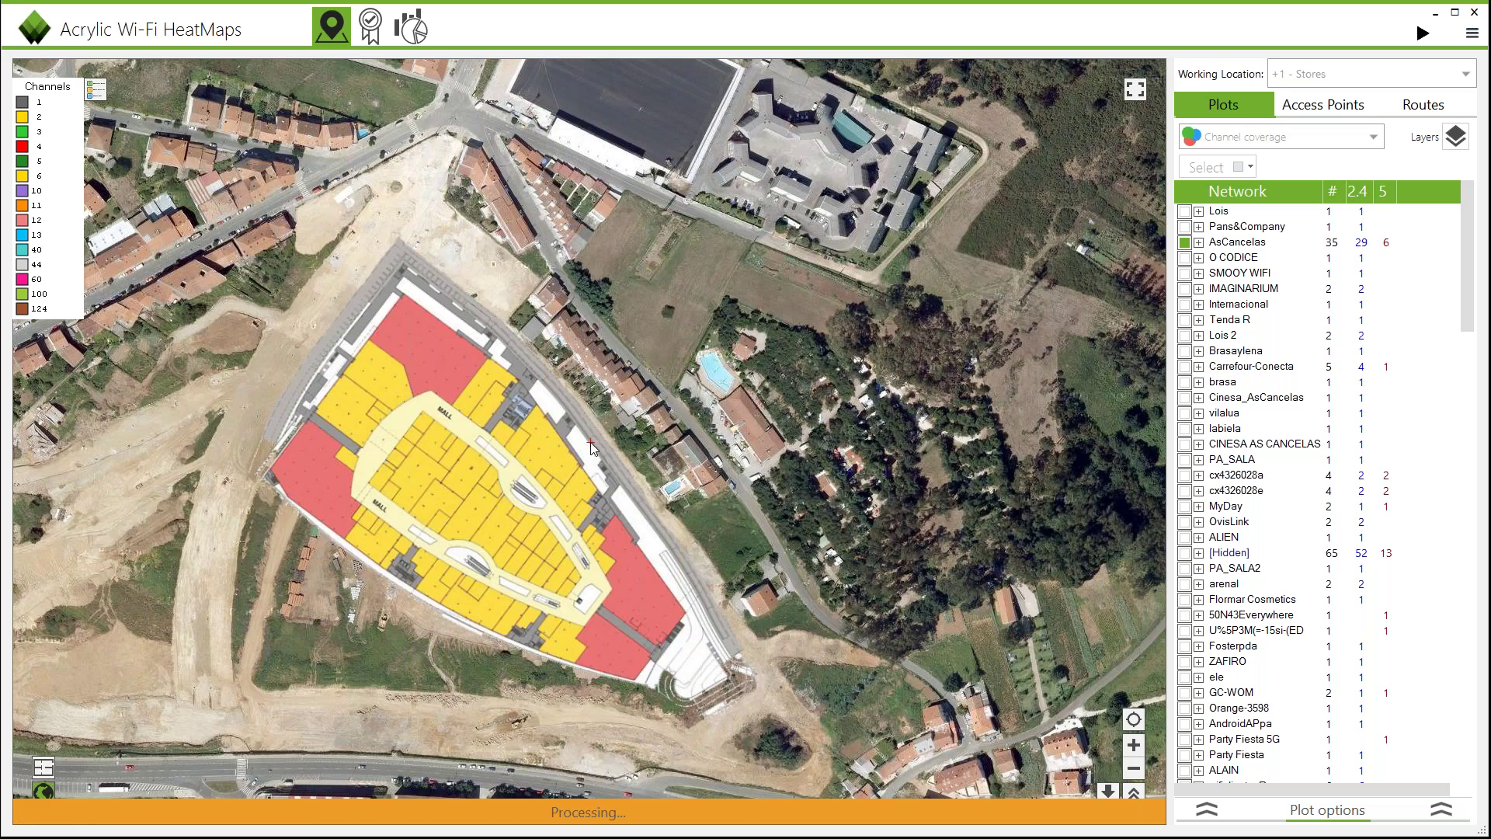
pyautogui.scroll(-2, 590, 448)
pyautogui.moveTo(617, 460); pyautogui.dragTo(631, 460)
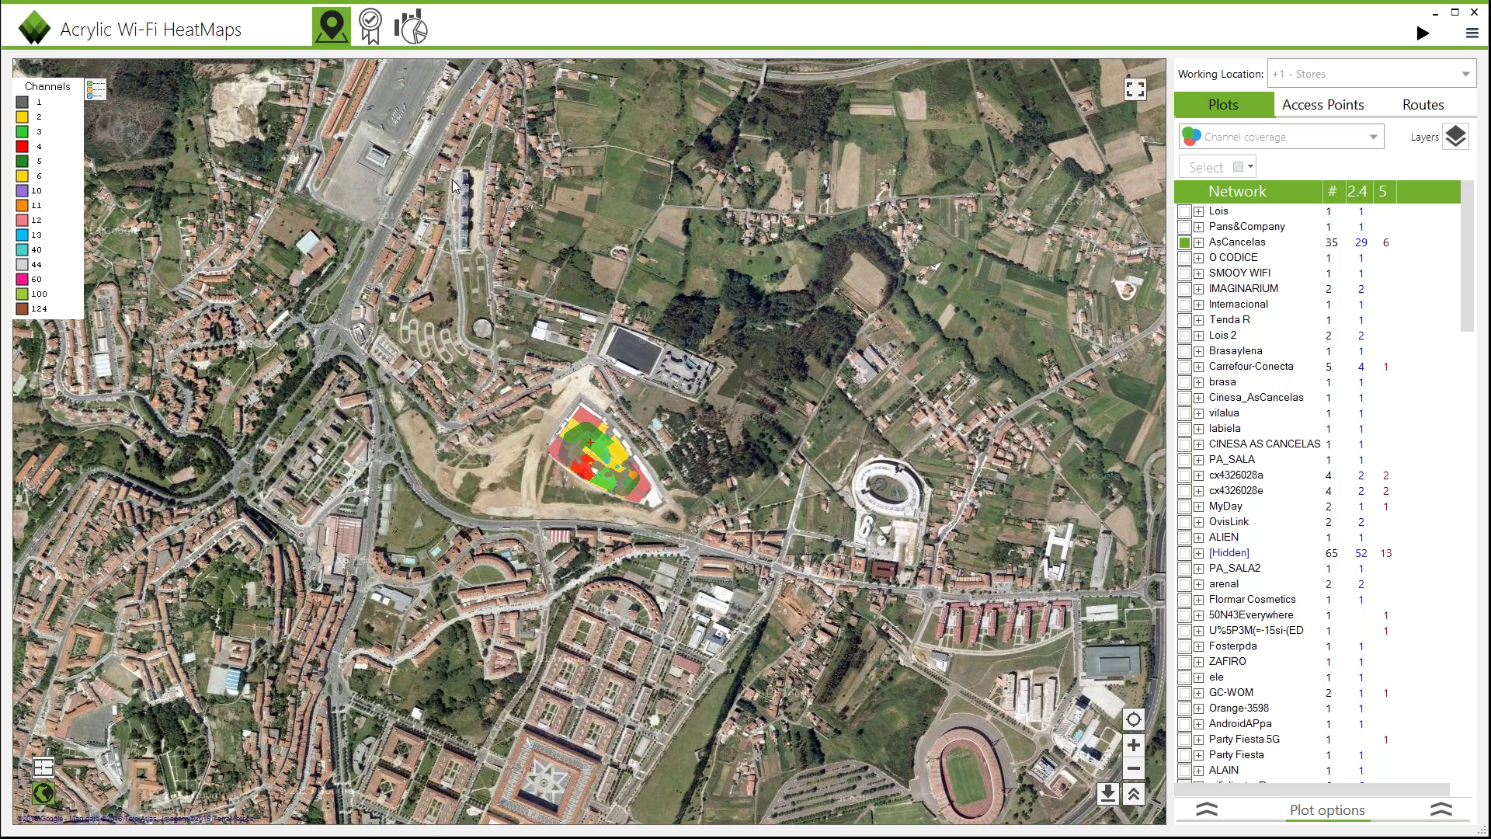
pyautogui.scroll(1, 590, 441)
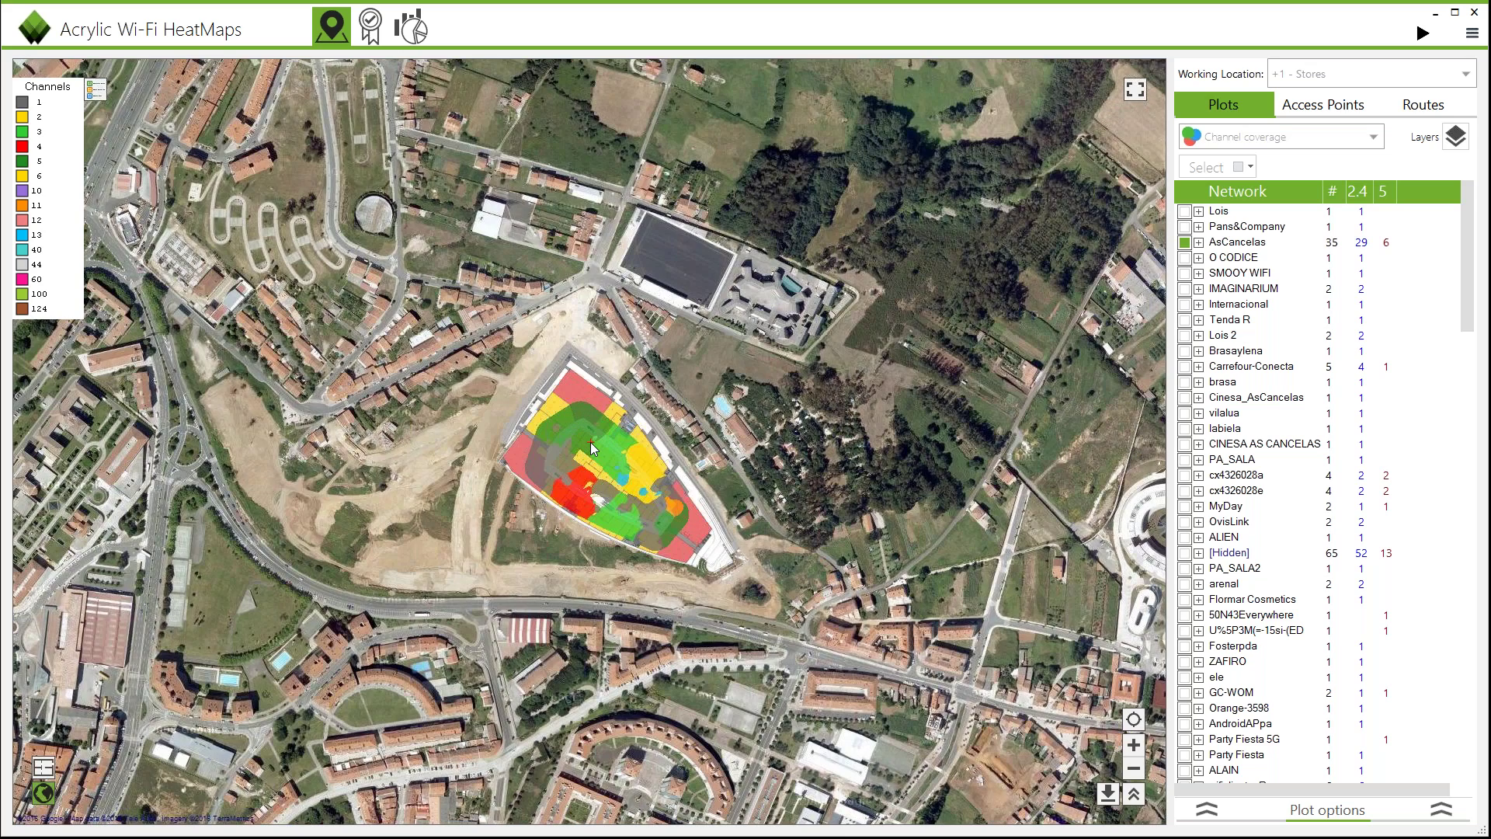
pyautogui.scroll(1, 591, 441)
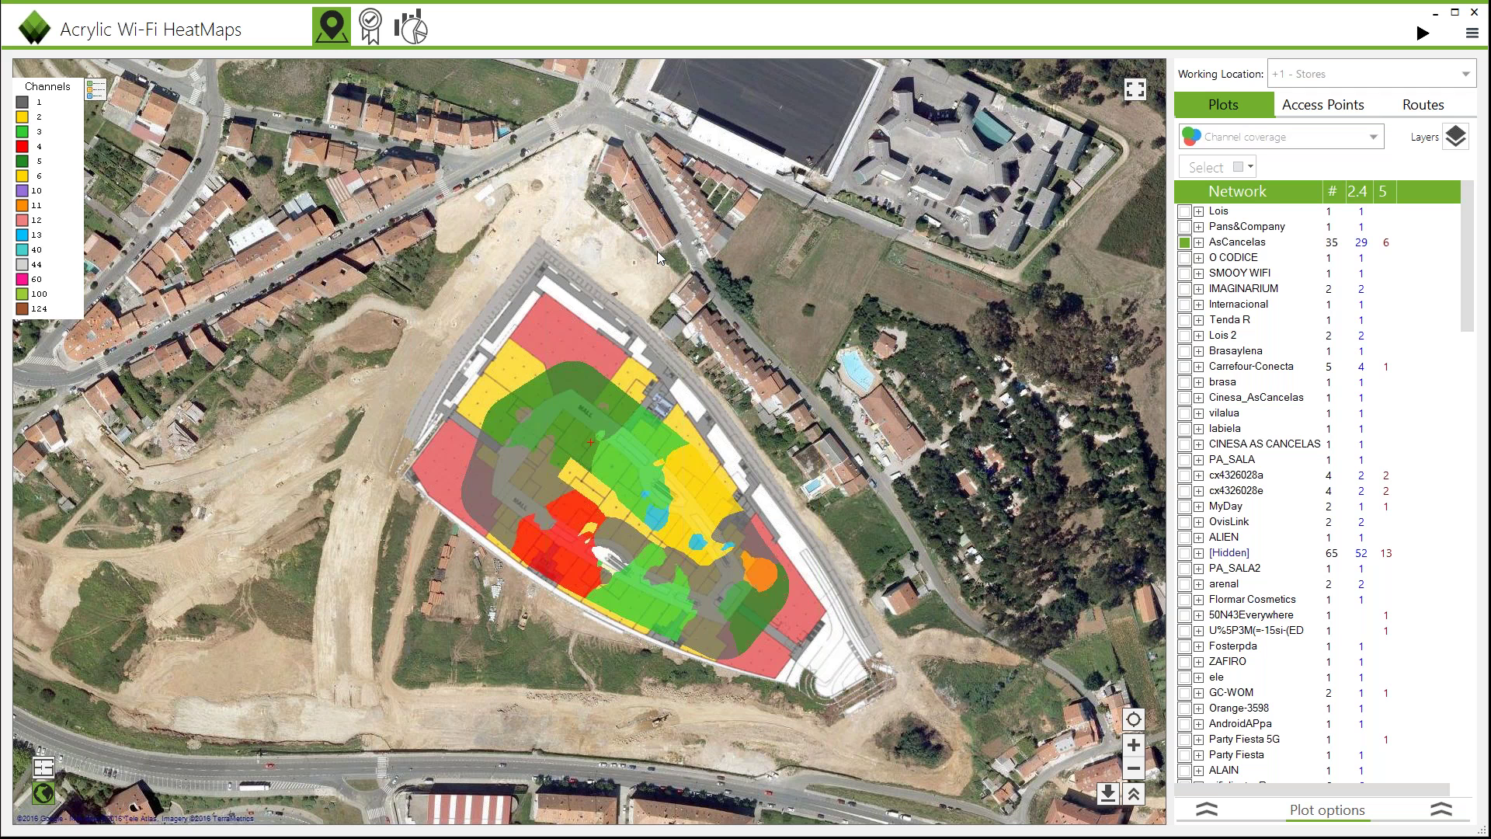
# Step: View the quality assessment of AsCancelas with the VoIP profile, then return to the channel coverage plot and center the stores floor
pyautogui.click(372, 30)
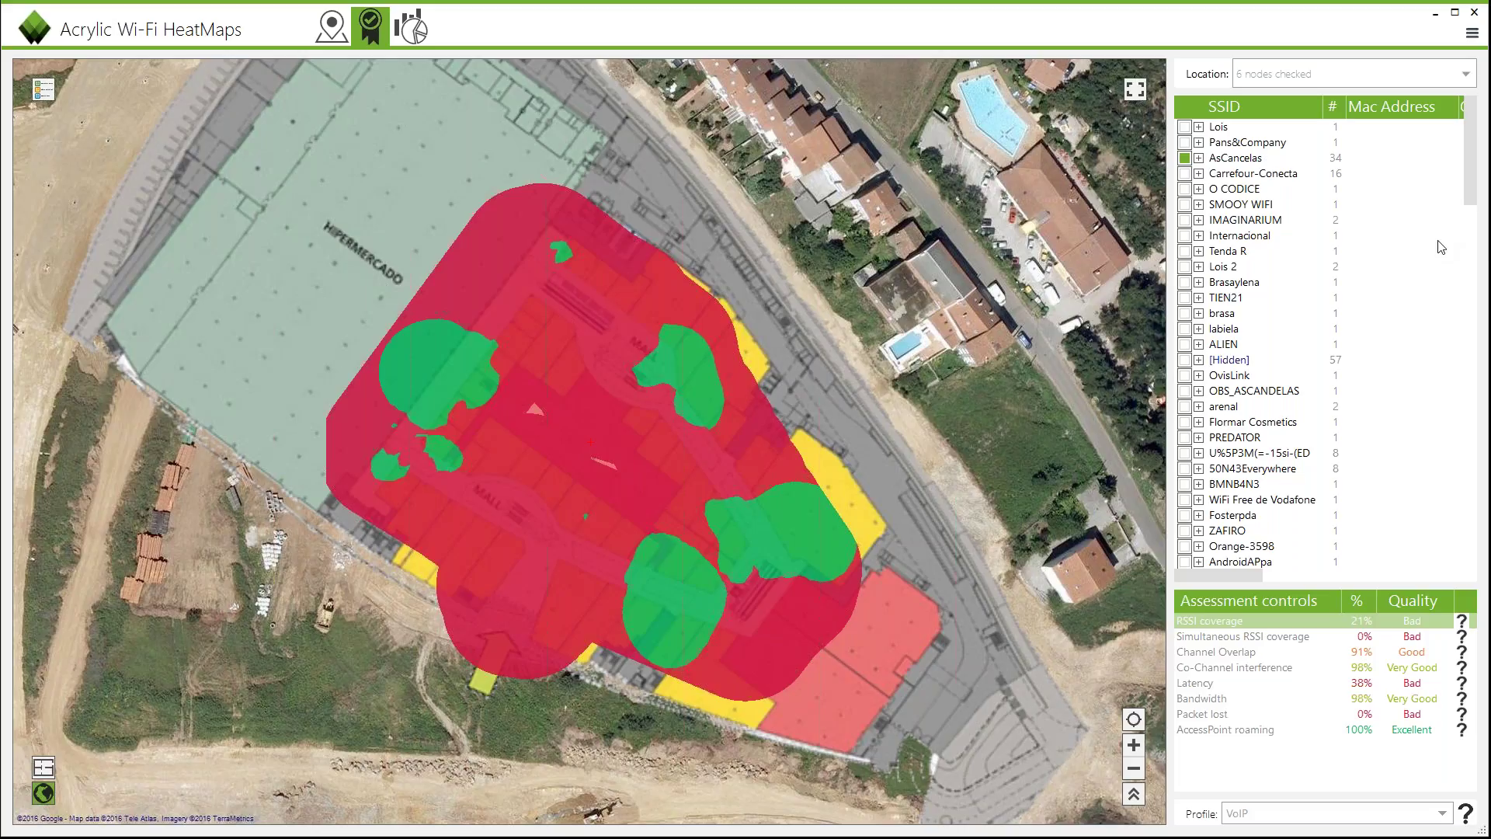
pyautogui.click(333, 30)
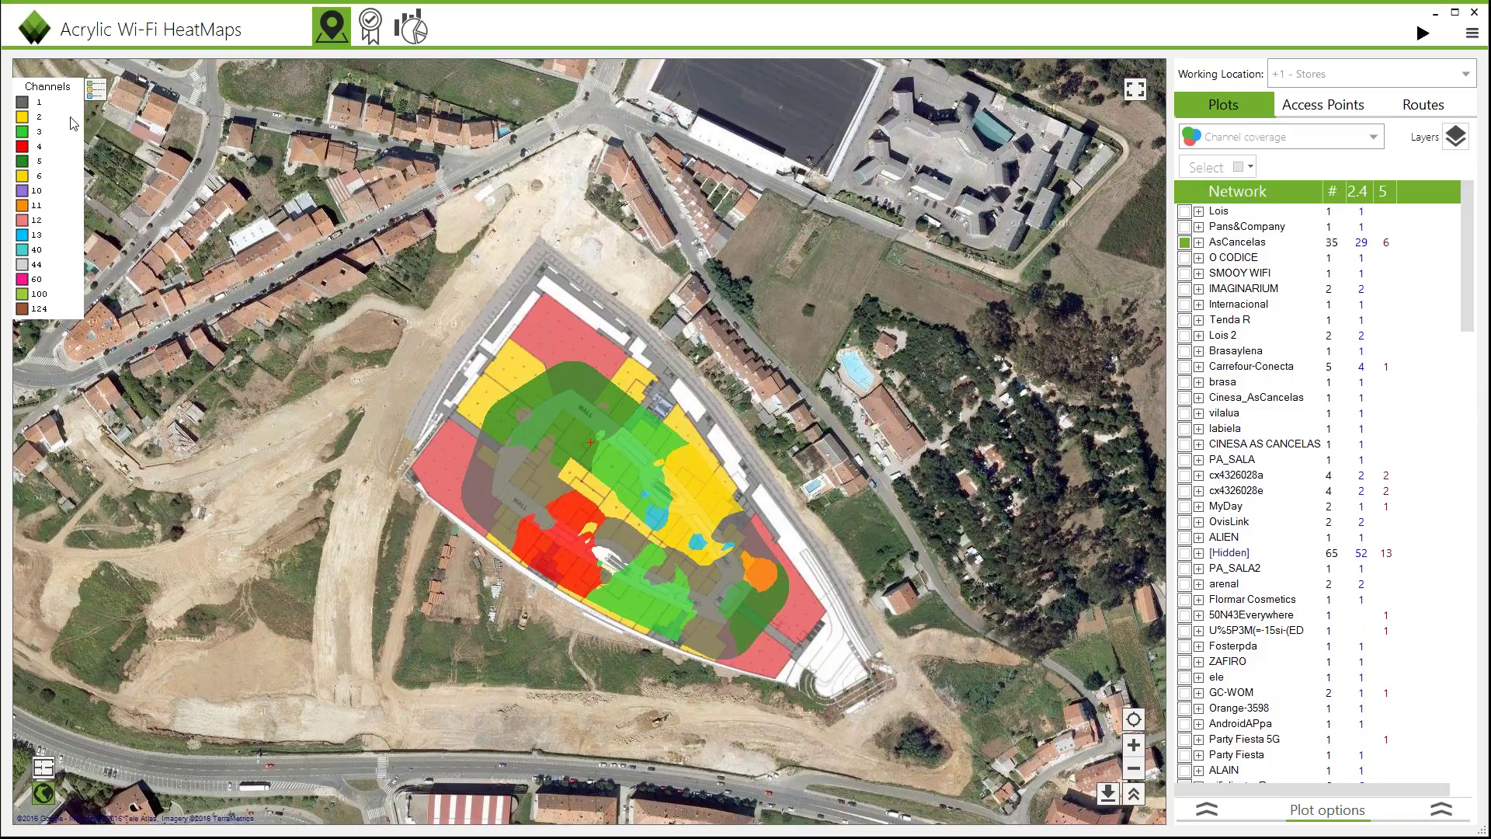
pyautogui.scroll(1, 512, 369)
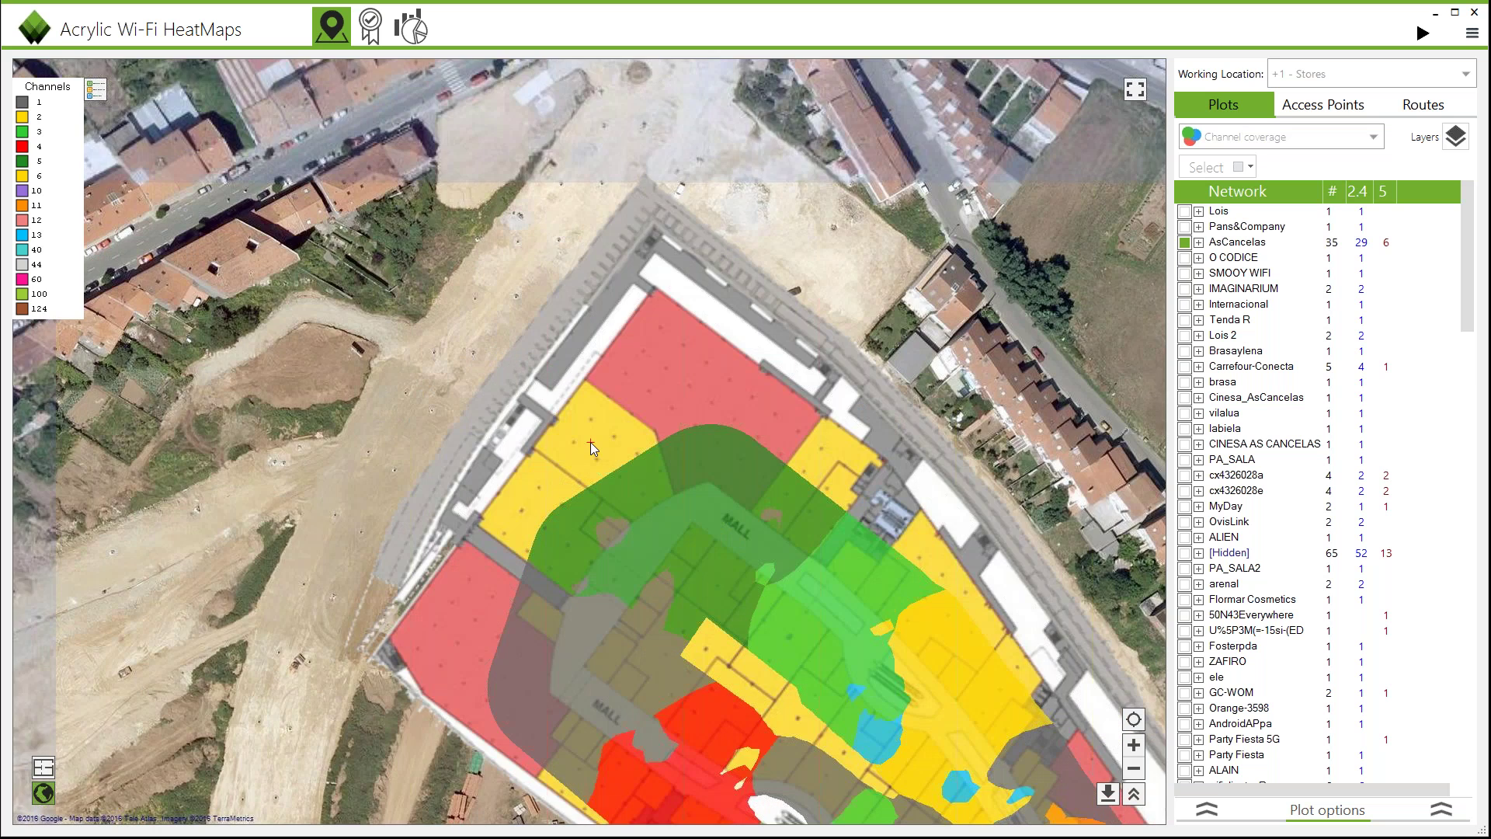
pyautogui.moveTo(590, 441); pyautogui.dragTo(475, 320)
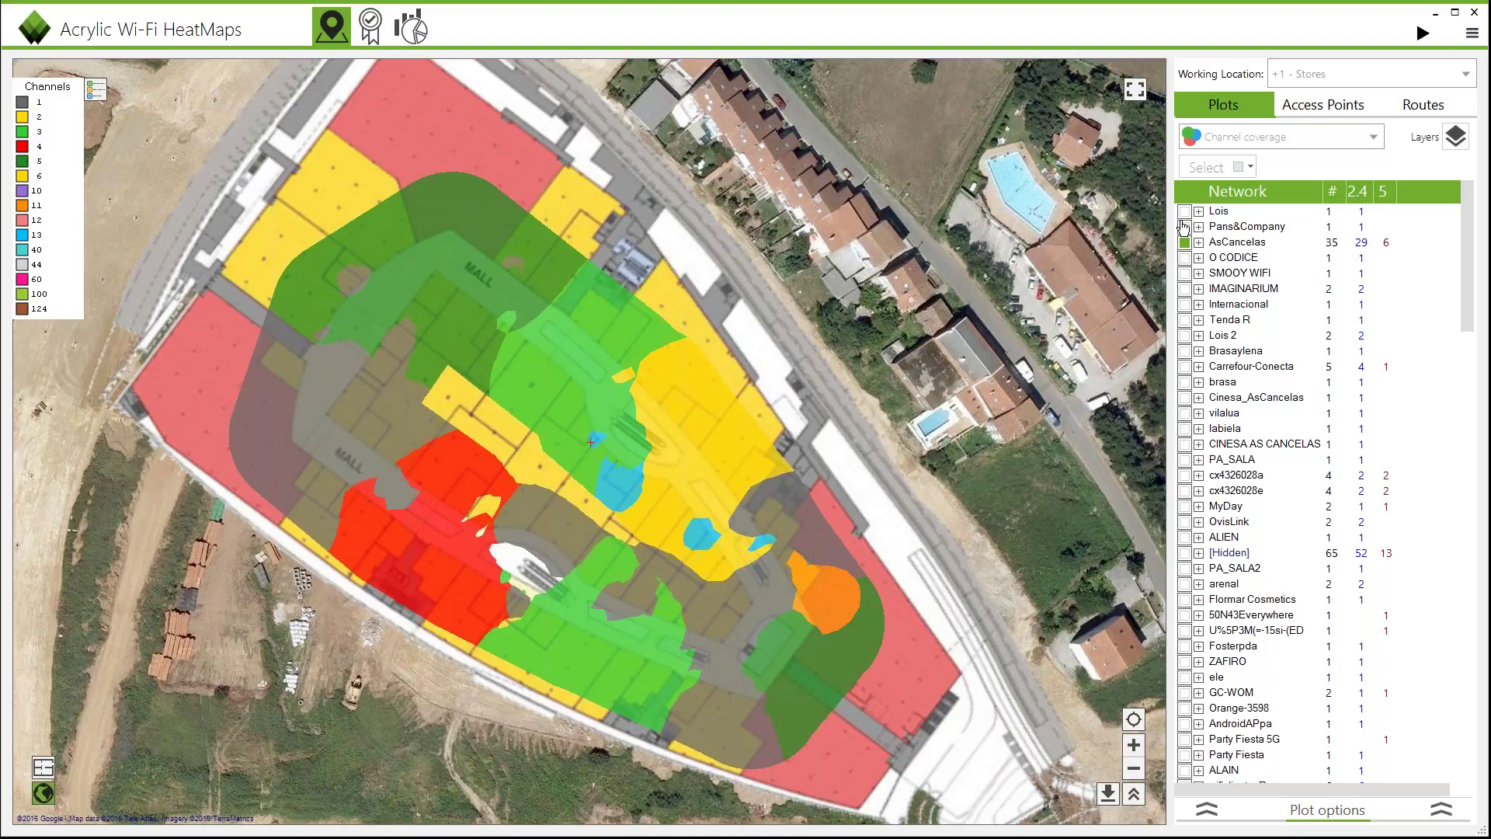